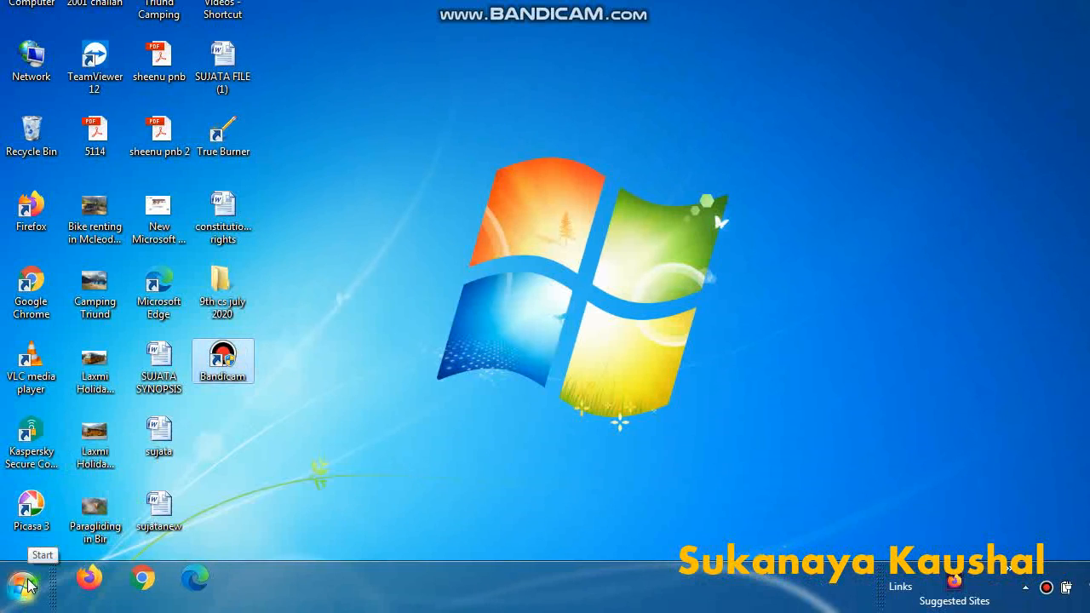
Launch Microsoft Office Excel 2007 from the recently used programs and close it again.
left_click(23, 585)
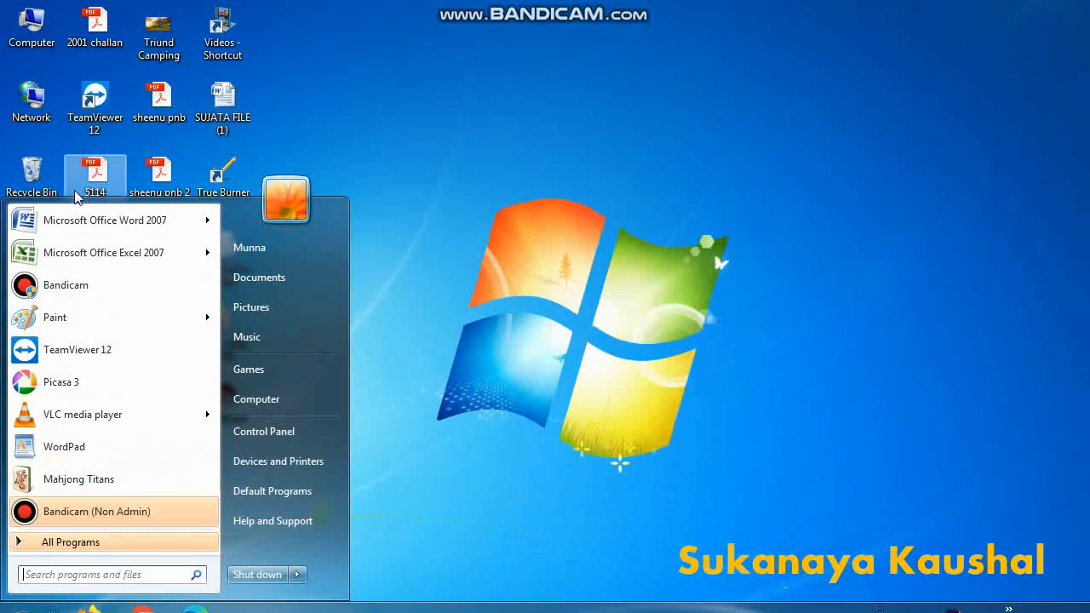
left_click(89, 253)
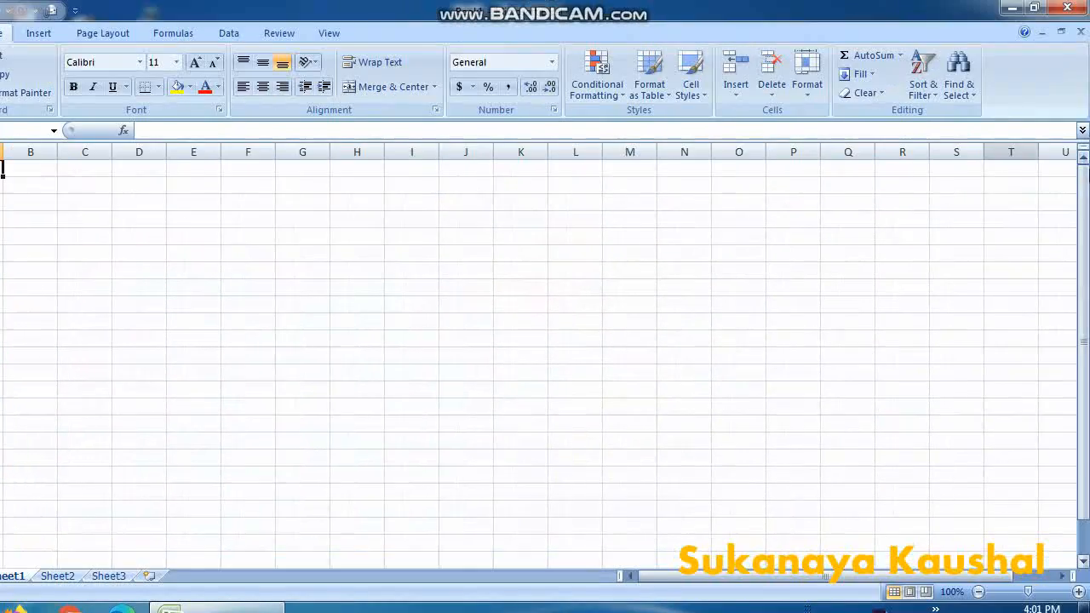
left_click(1068, 9)
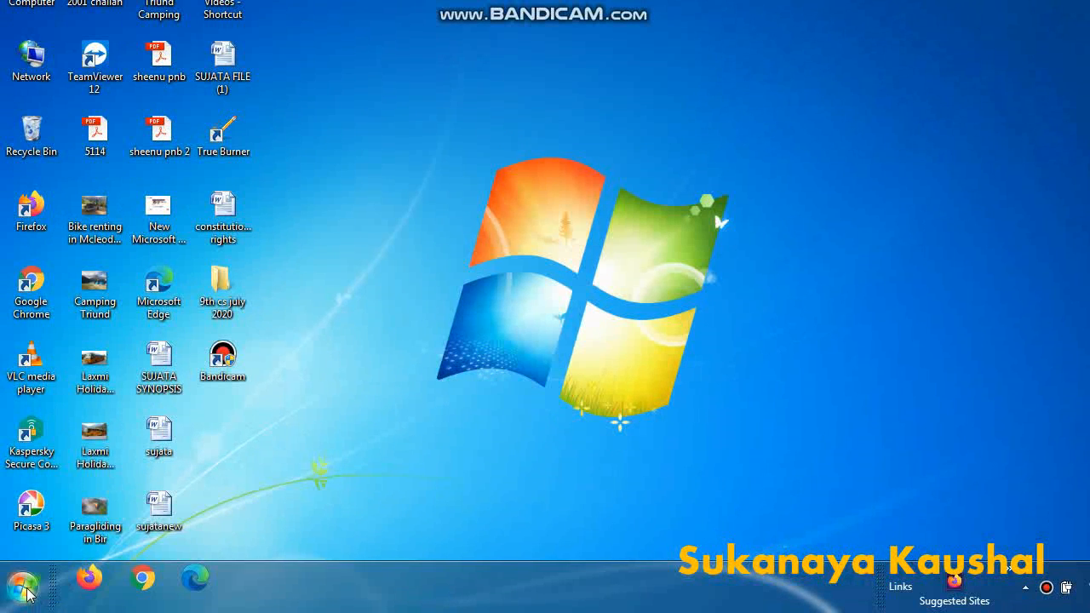
Launch Microsoft Office Excel 2007 from the Microsoft Office program group in the full program list.
left_click(23, 588)
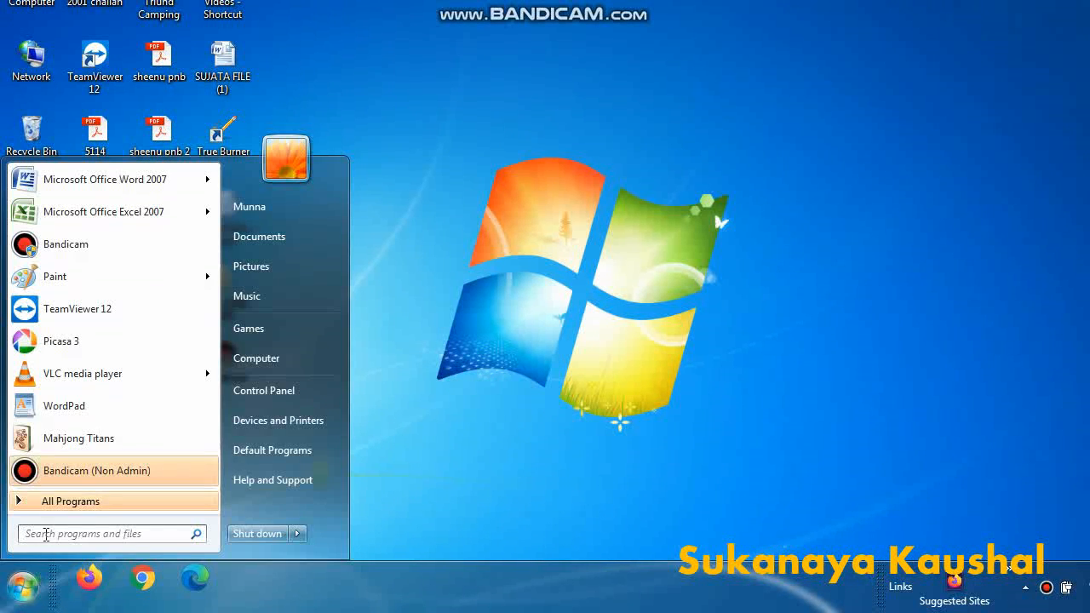
left_click(68, 504)
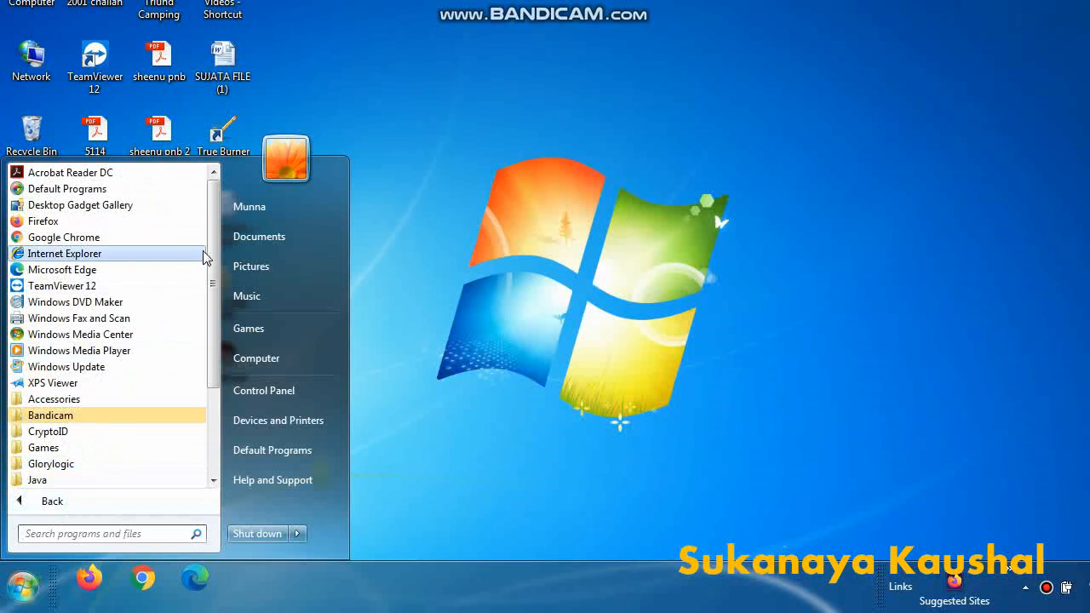
left_click_drag(214, 261, 214, 328)
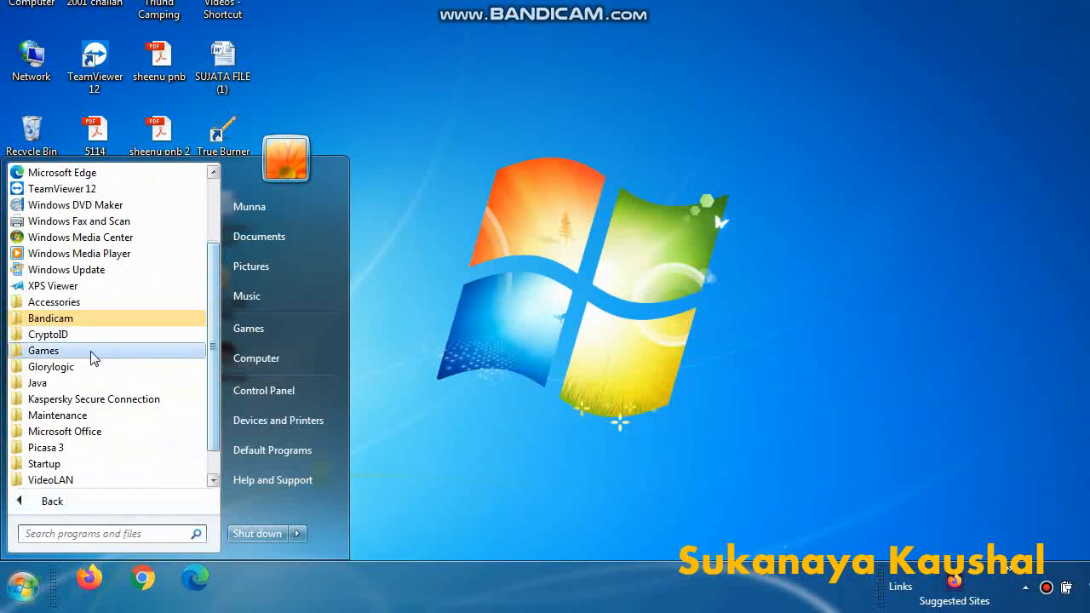
left_click(104, 439)
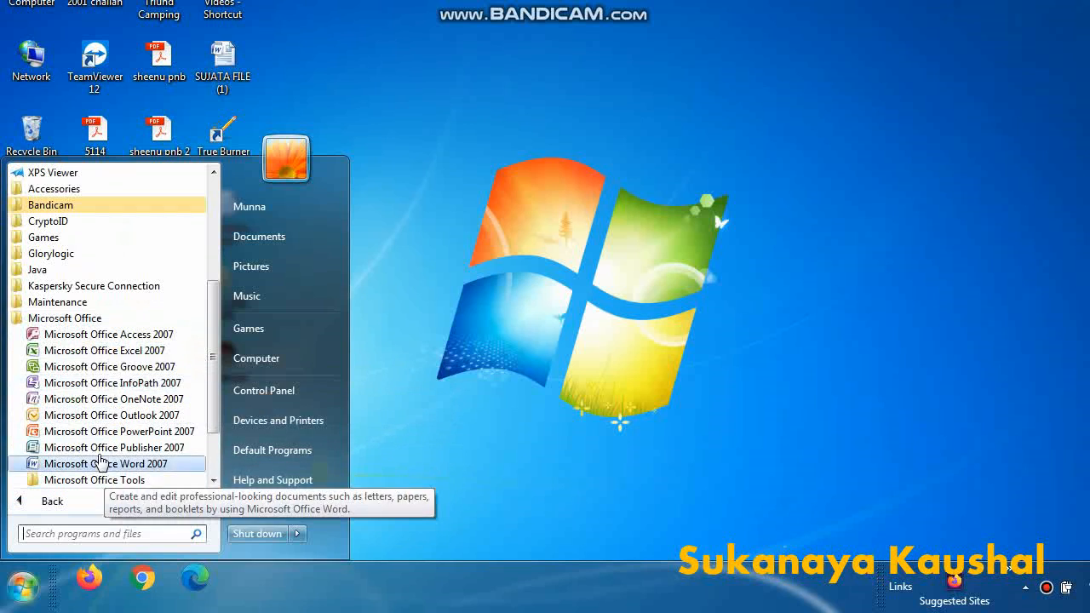
left_click(94, 353)
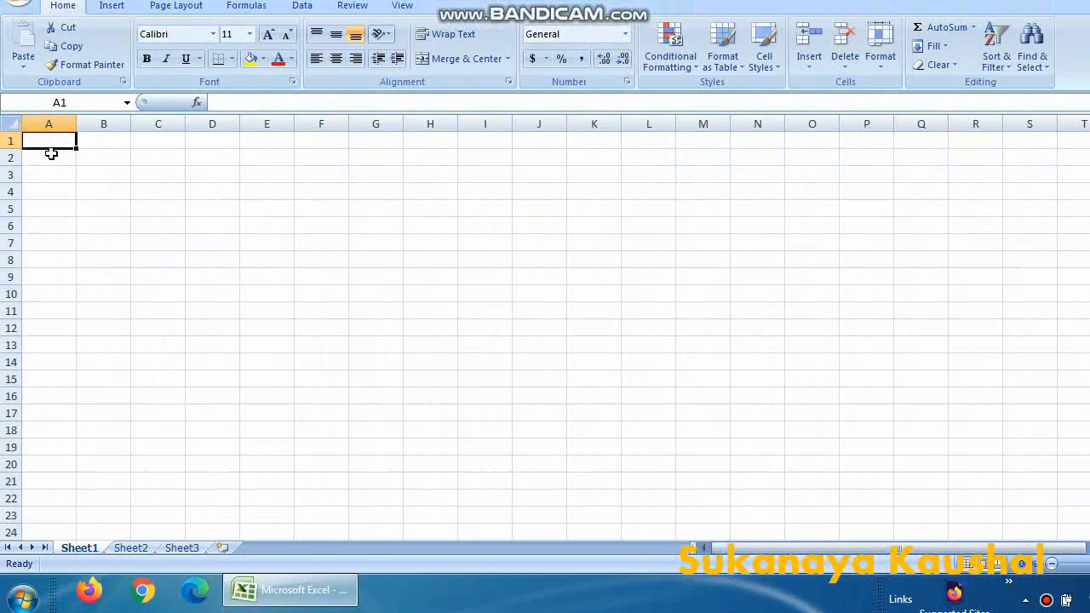
Select several individual cells, including B4 and F5, and finish by selecting the entire row 8.
left_click(56, 196)
left_click(117, 185)
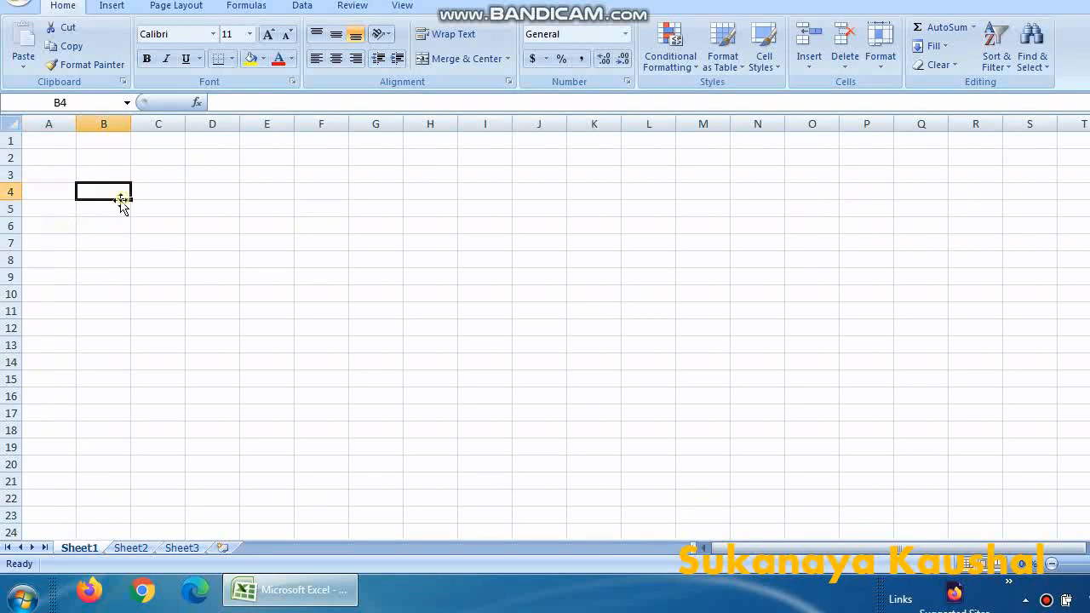
left_click(193, 191)
left_click(321, 207)
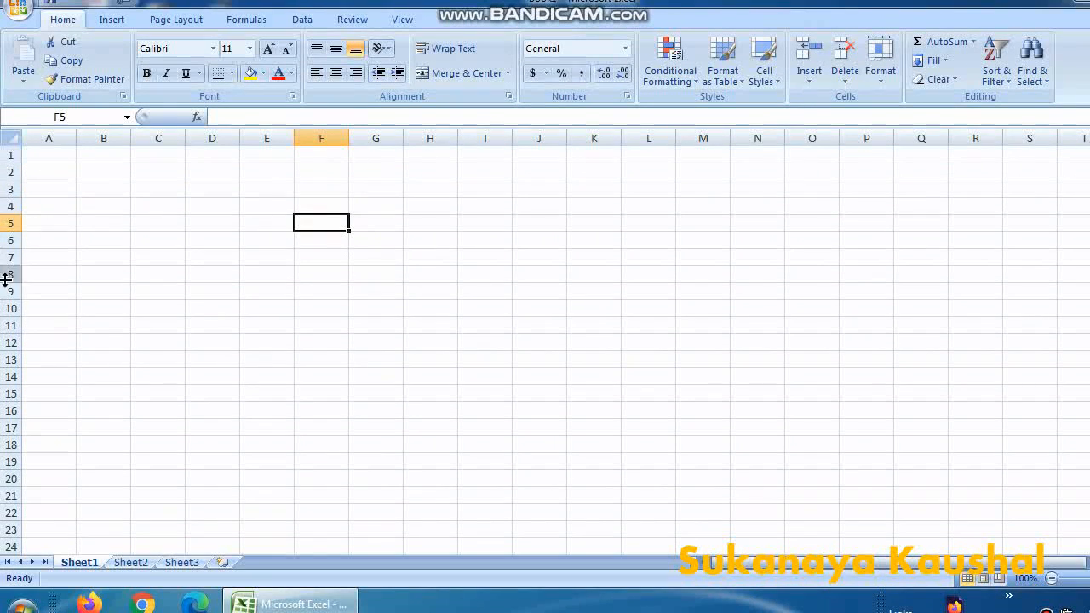
left_click(6, 219)
left_click(10, 274)
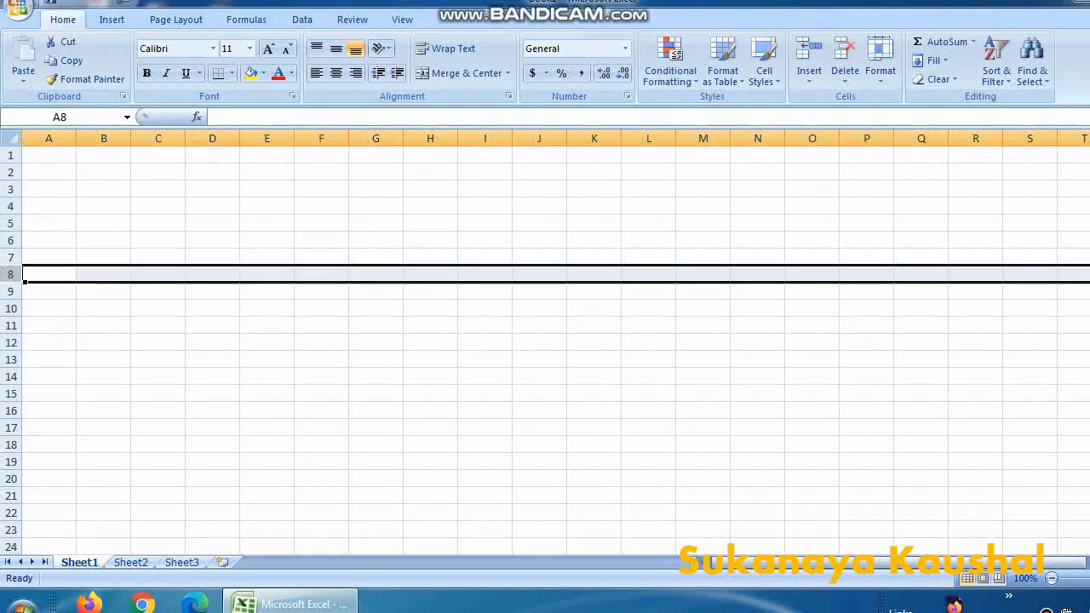
Make row 4 roughly two and a half times as tall and select columns A through H.
left_click_drag(12, 211, 12, 241)
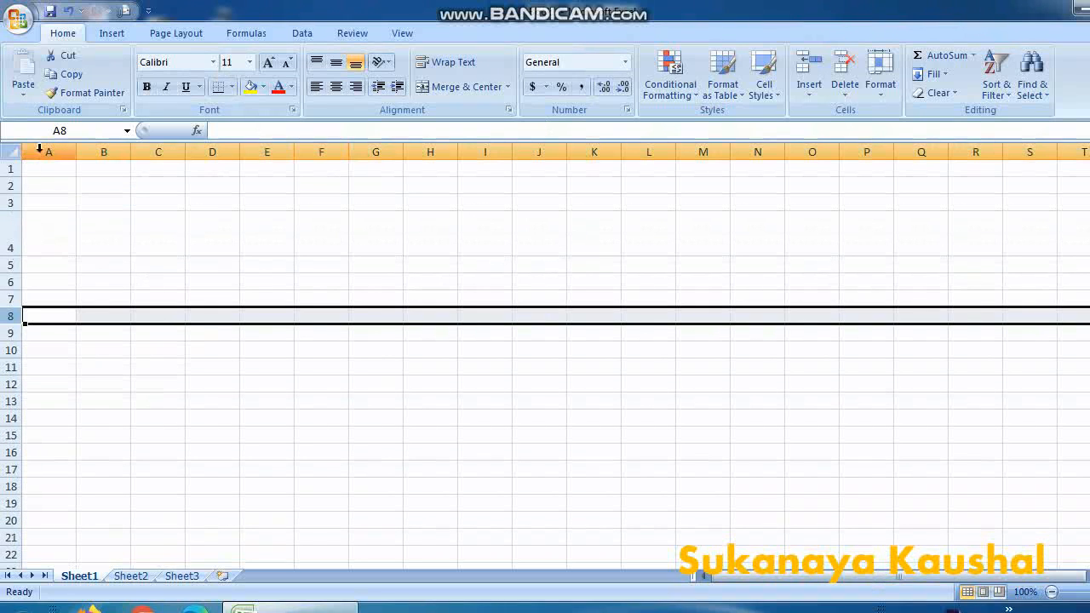
left_click_drag(39, 151, 119, 256)
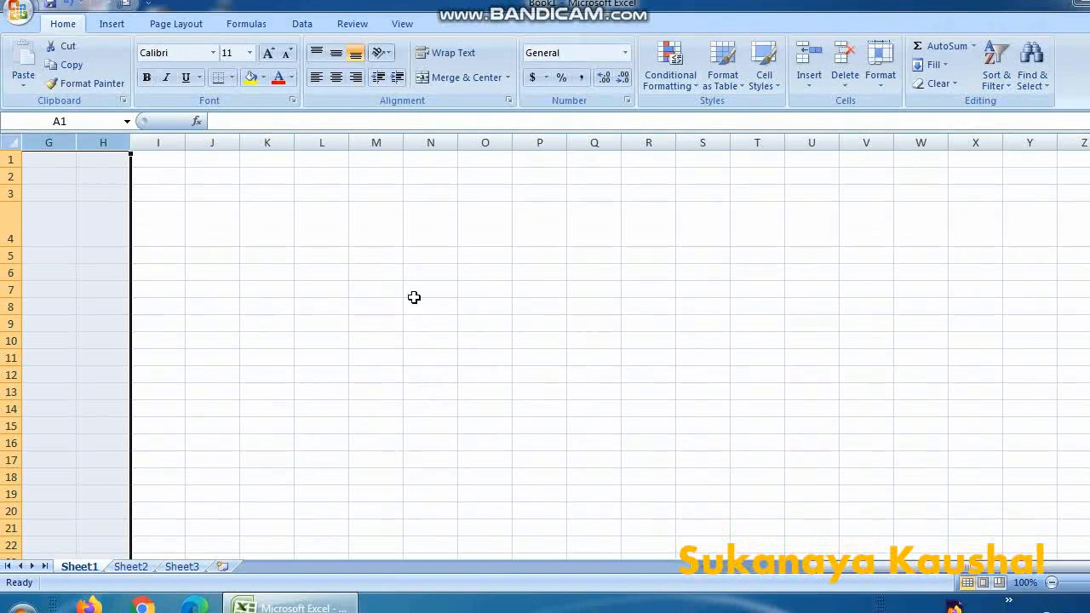
Enter 1048576 in cell M6 and the label "rows" beside it in N6.
left_click(397, 270)
type("1048576")
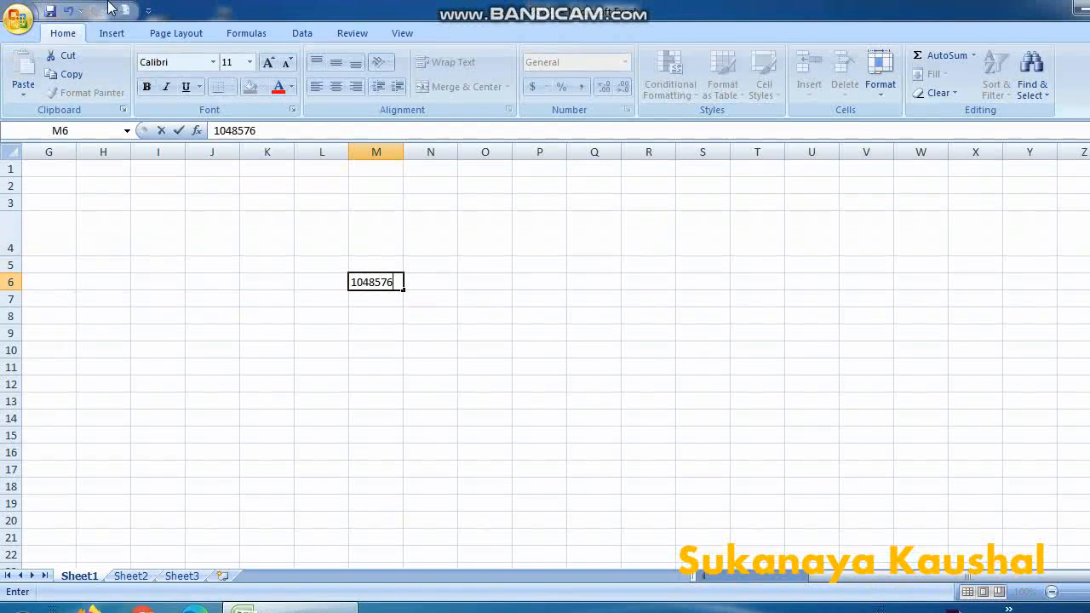
left_click(436, 279)
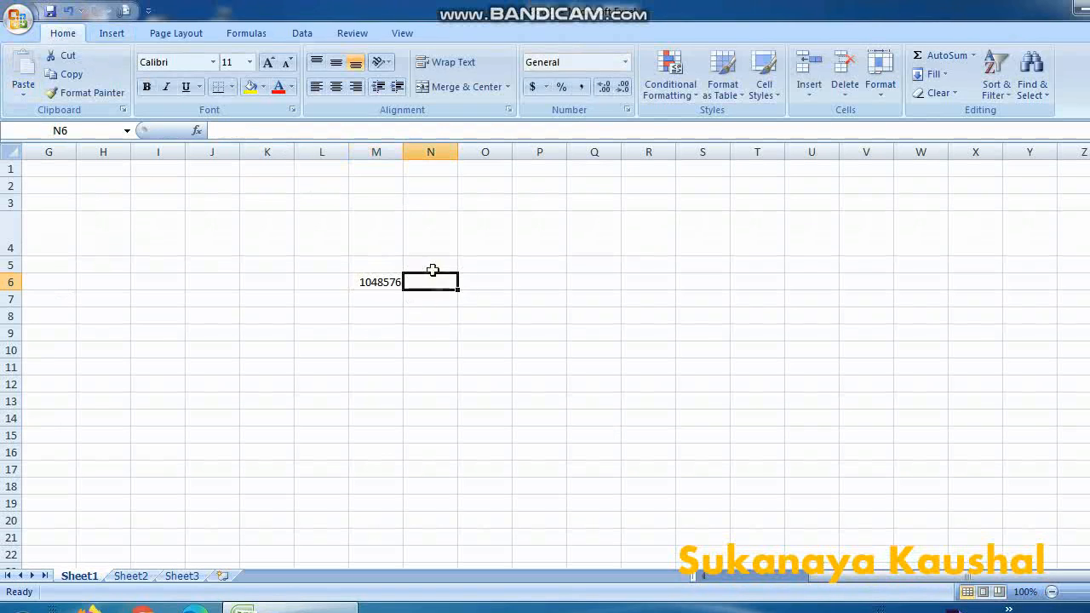
type("rows")
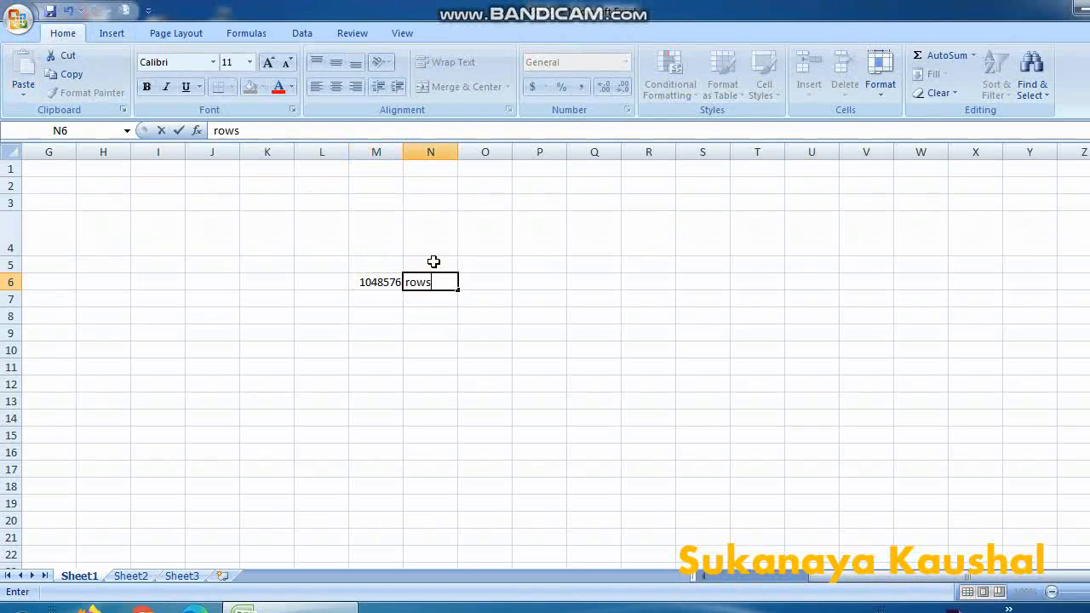
Enter 16384 in cell M7 and the label "columns" beside it in N7.
left_click(374, 299)
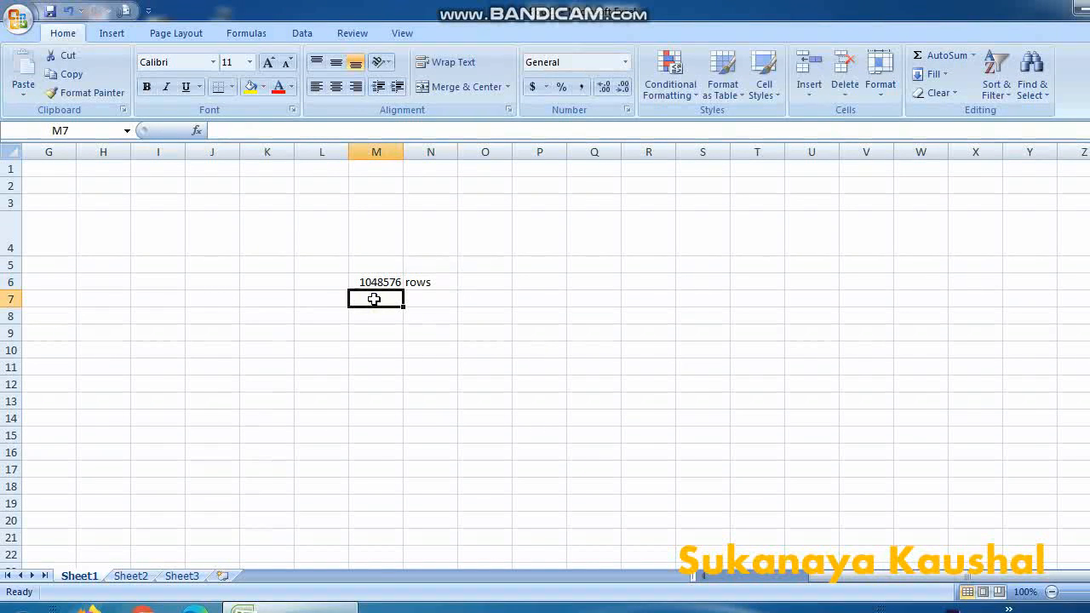
type("16384")
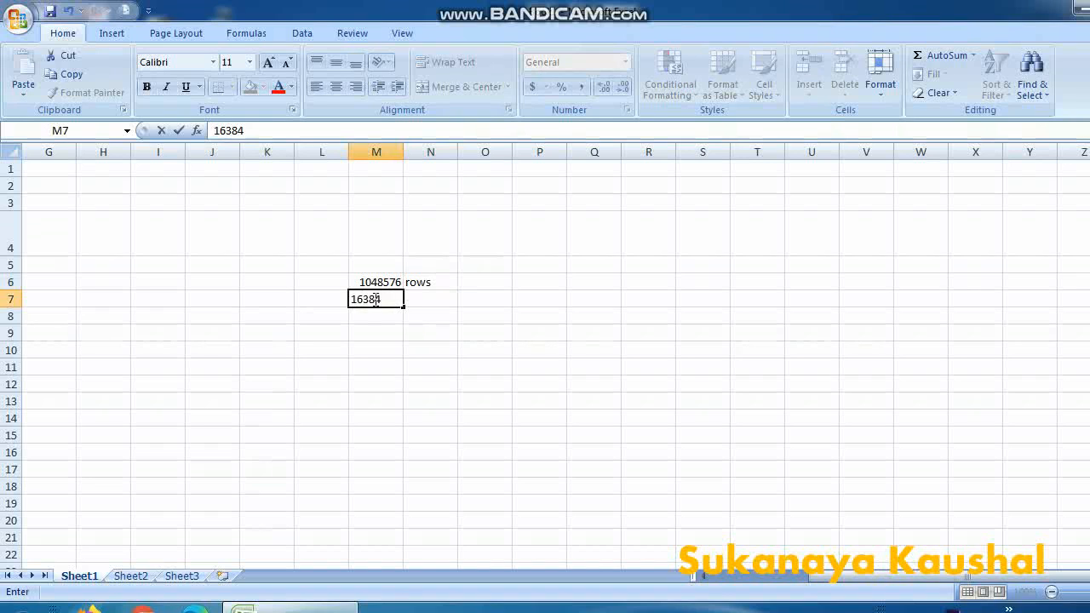
key("Tab")
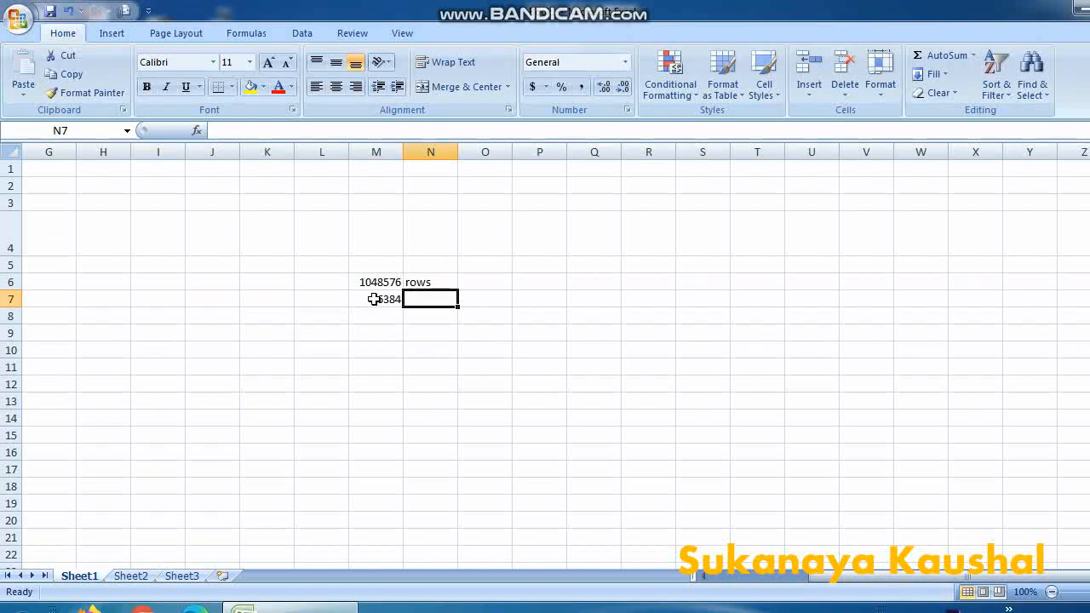
type("columns")
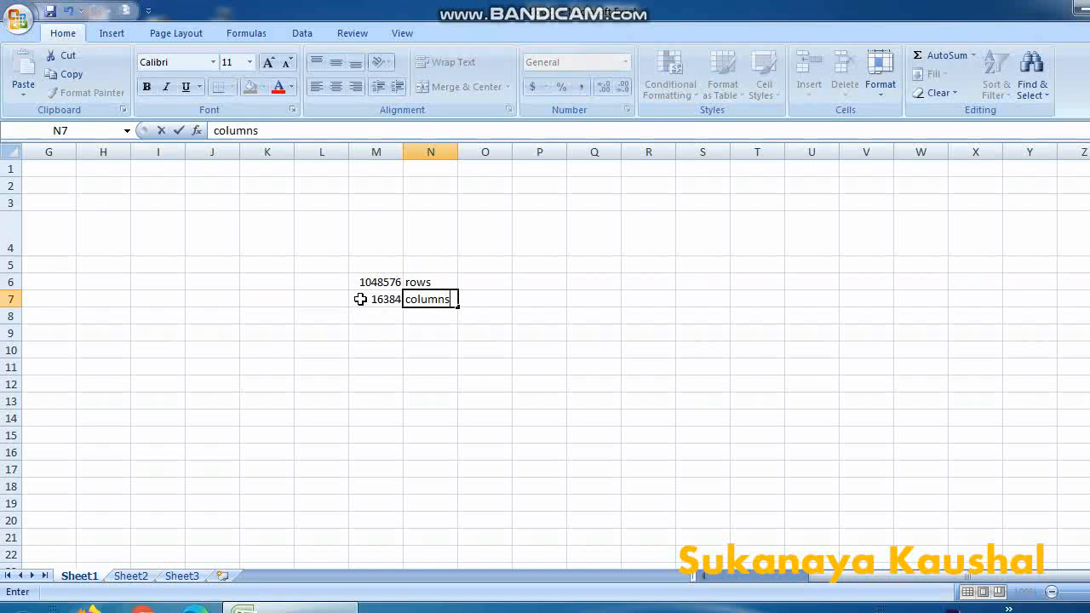
key("Return")
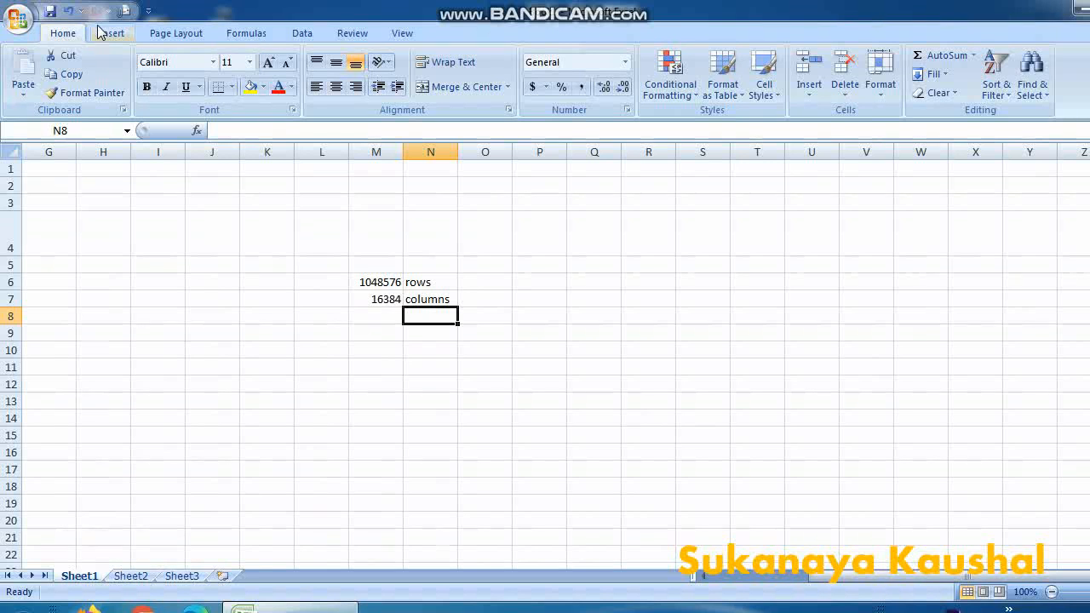
Look through the Insert, Page Layout, Formulas, Data, Review and View commands, ending back on the Home commands.
left_click(126, 36)
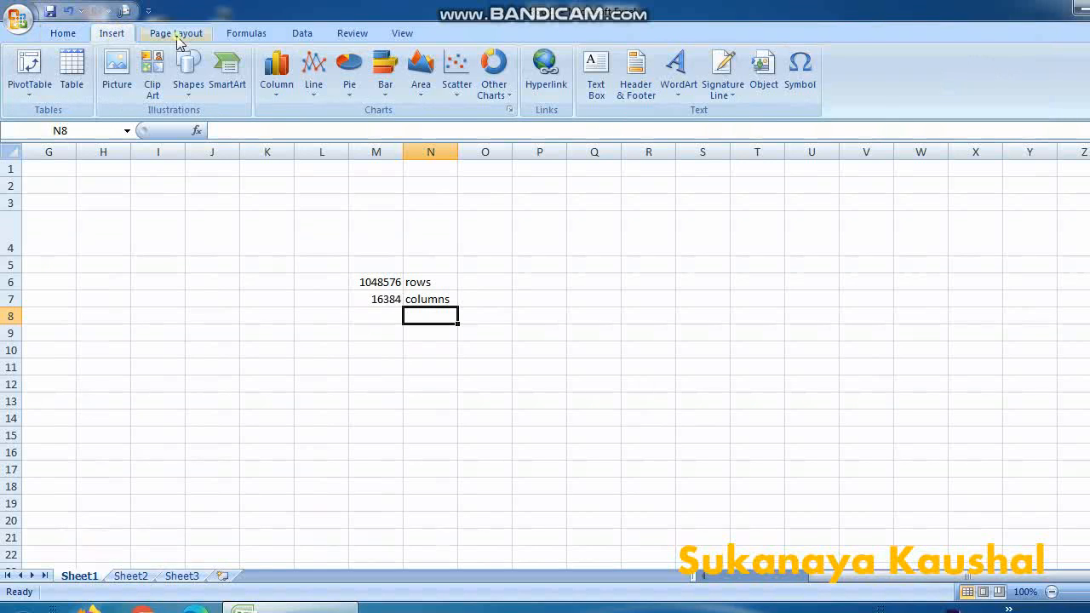
left_click(179, 34)
left_click(245, 34)
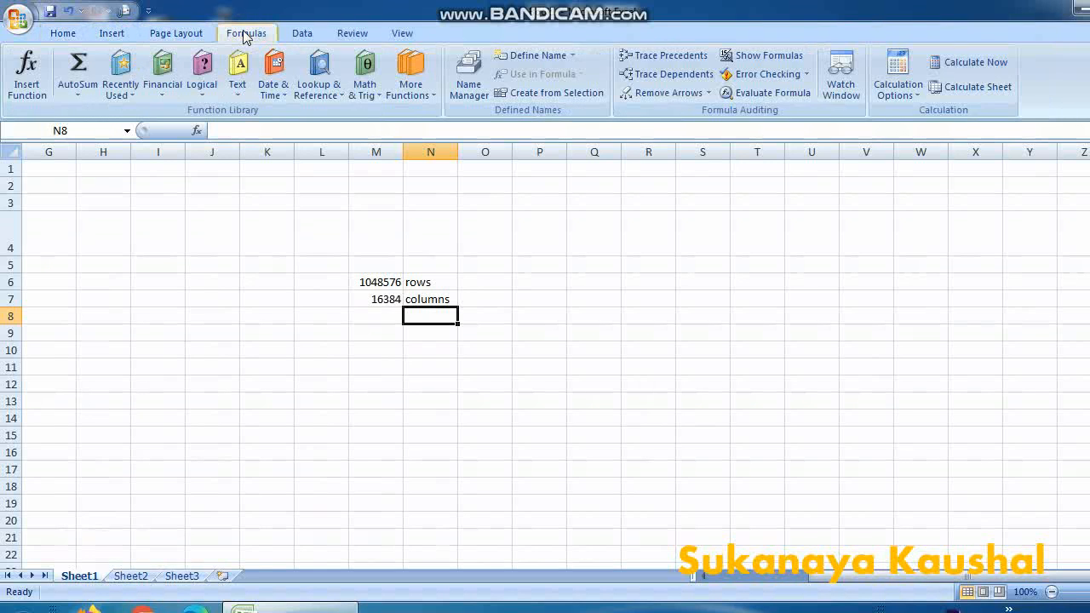
left_click(304, 34)
left_click(350, 34)
left_click(403, 34)
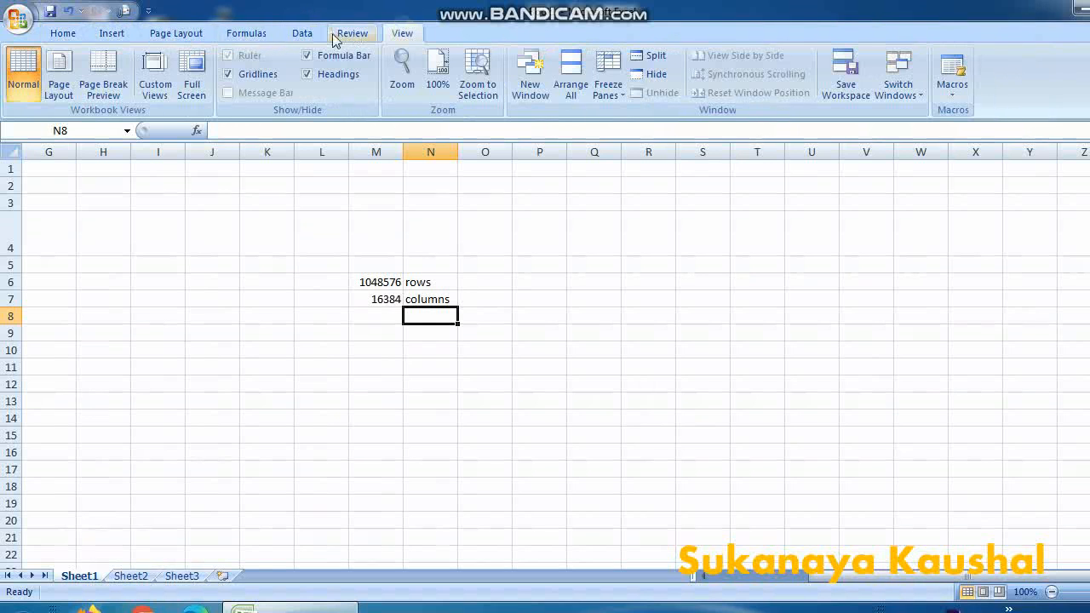
left_click(60, 34)
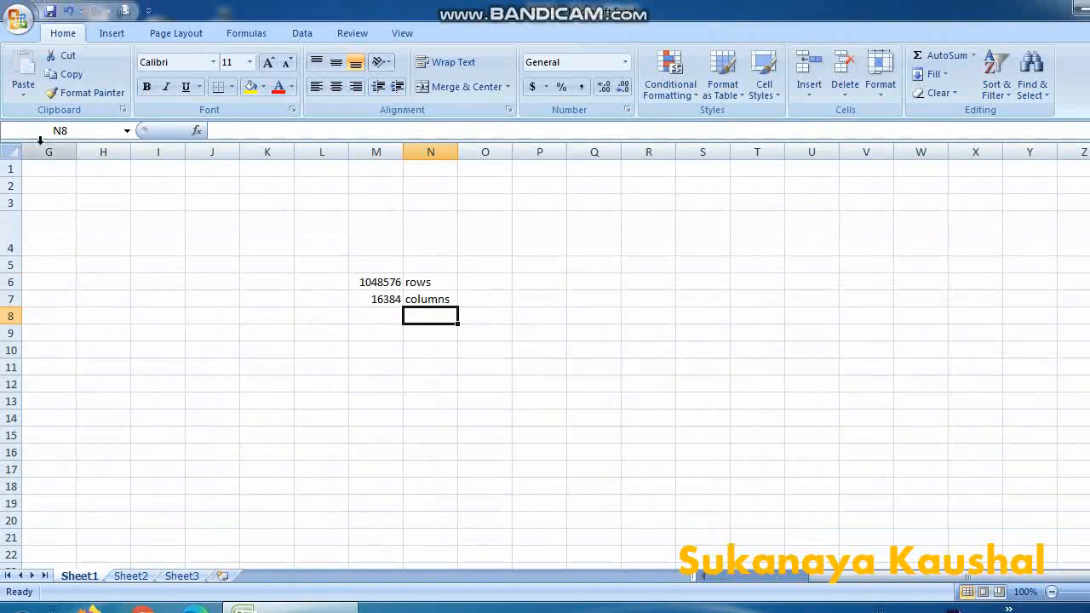
Select the "rows" label cell and several empty cells, ending at N15, to examine how the active cell reference changes.
left_click_drag(34, 151, 784, 152)
left_click(445, 282)
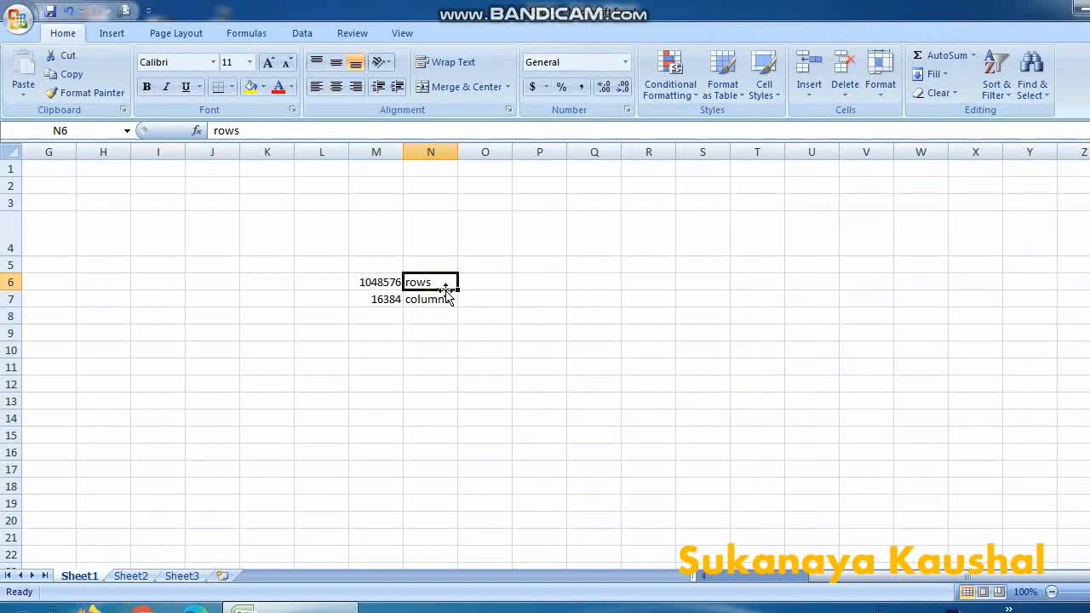
left_click(586, 260)
left_click(560, 352)
left_click(437, 431)
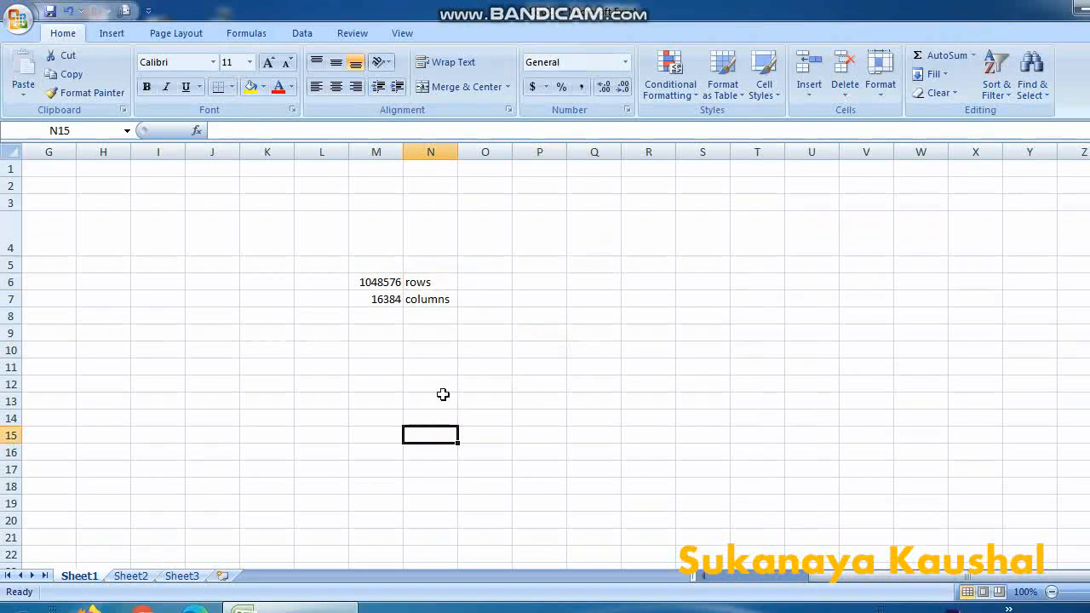
Go to cell H5 by its reference and extend the selection up to H4.
left_click(25, 130)
type("H5")
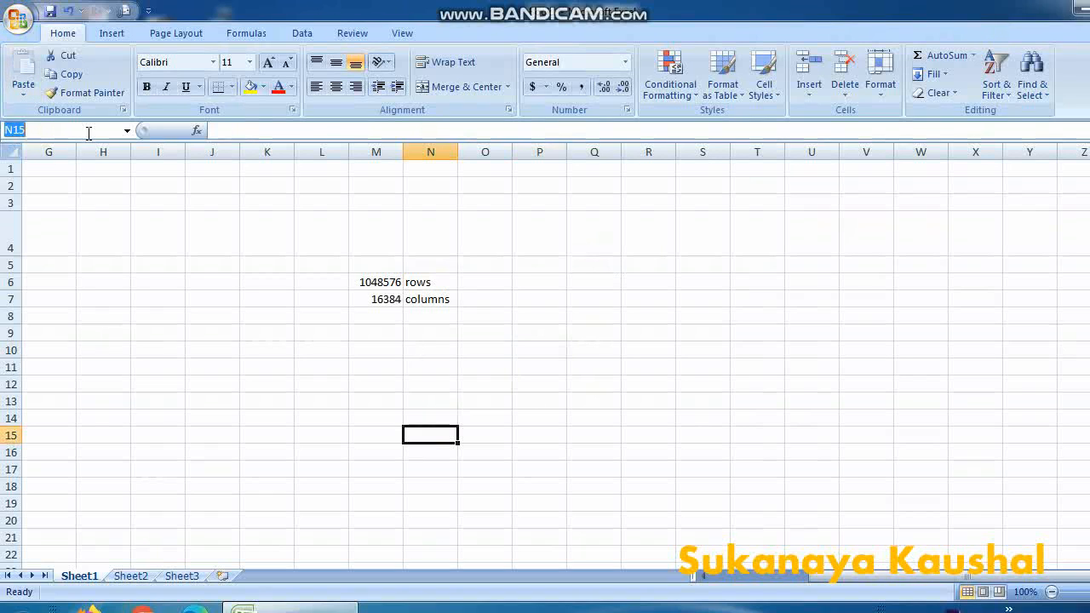
key("Return")
key("shift+Up")
Go to cell A7 by entering its reference.
left_click(111, 130)
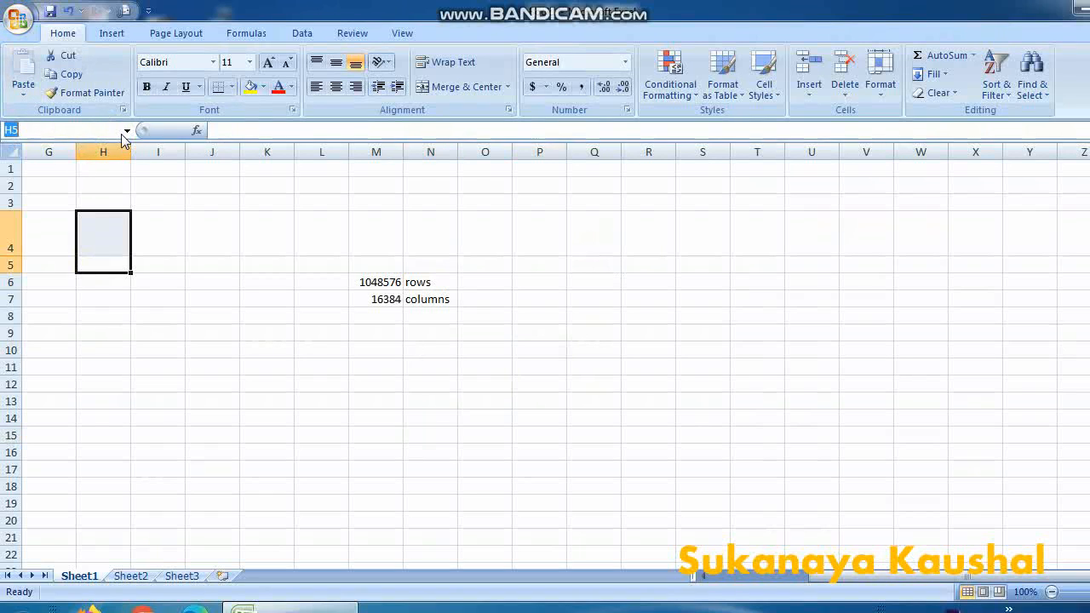
left_click(124, 134)
left_click(80, 229)
type("a")
key("Return")
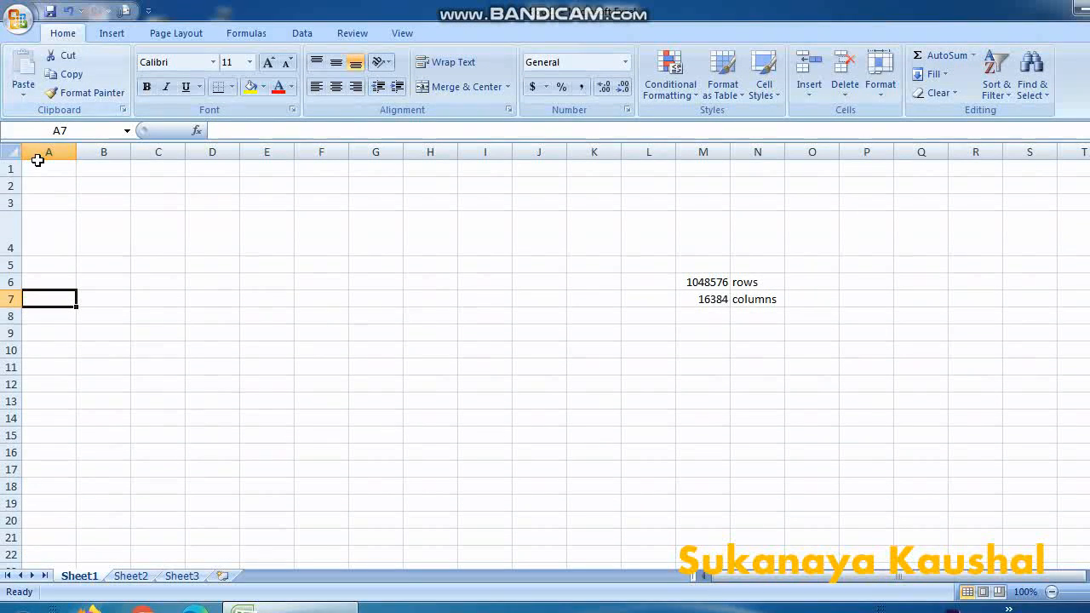
Select the whole of column A, the whole of row 7, and the cell A7 where they intersect.
left_click(47, 151)
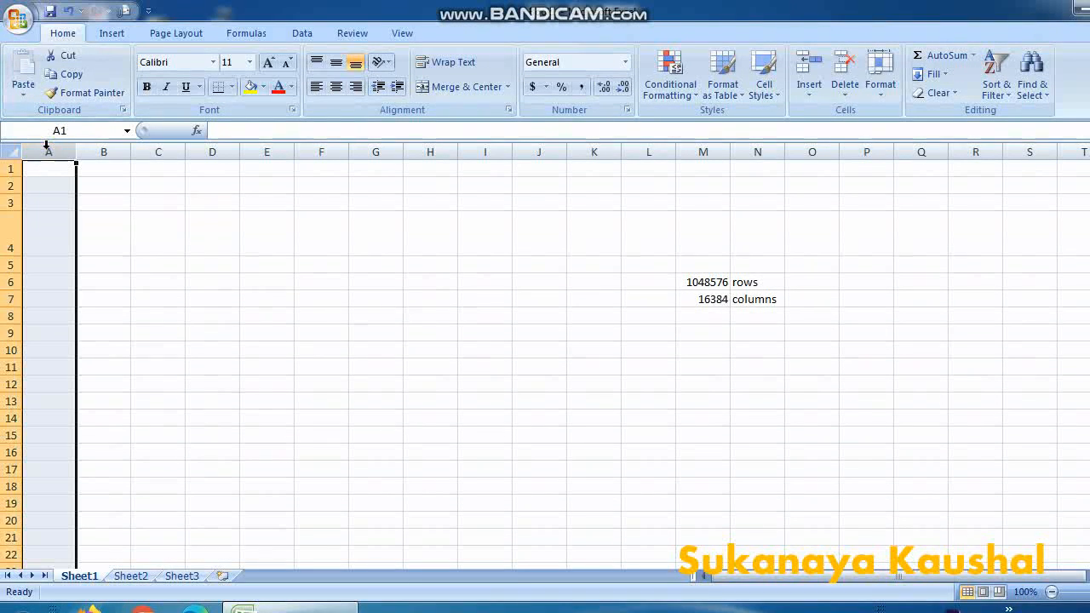
left_click(11, 299)
left_click(49, 298)
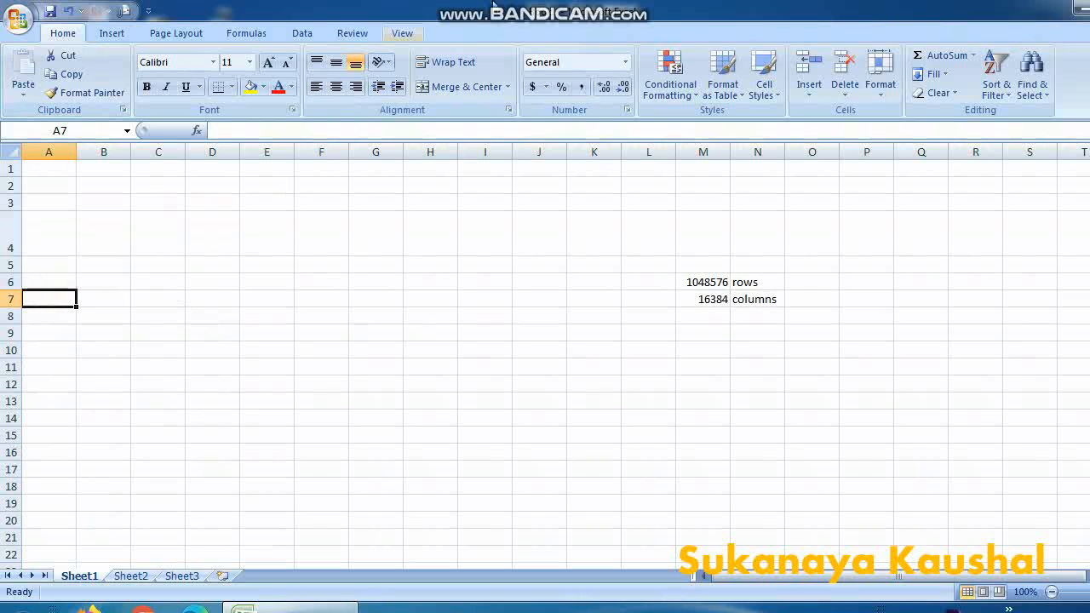
Open the empty cell A7 for editing in the formula bar, and do the same for cell H5.
left_click(215, 132)
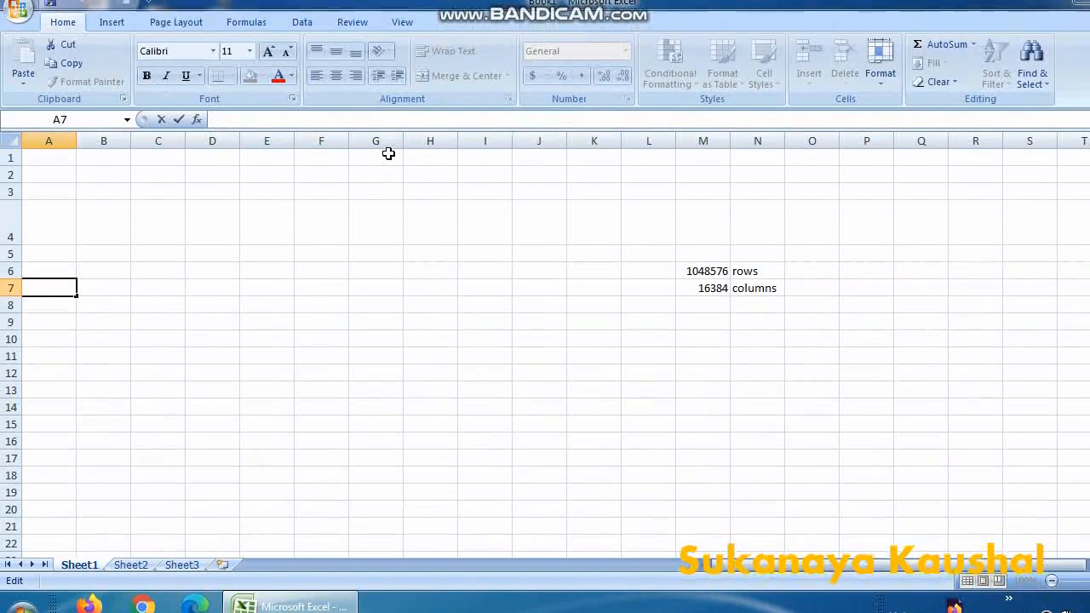
left_click(381, 124)
left_click(416, 224)
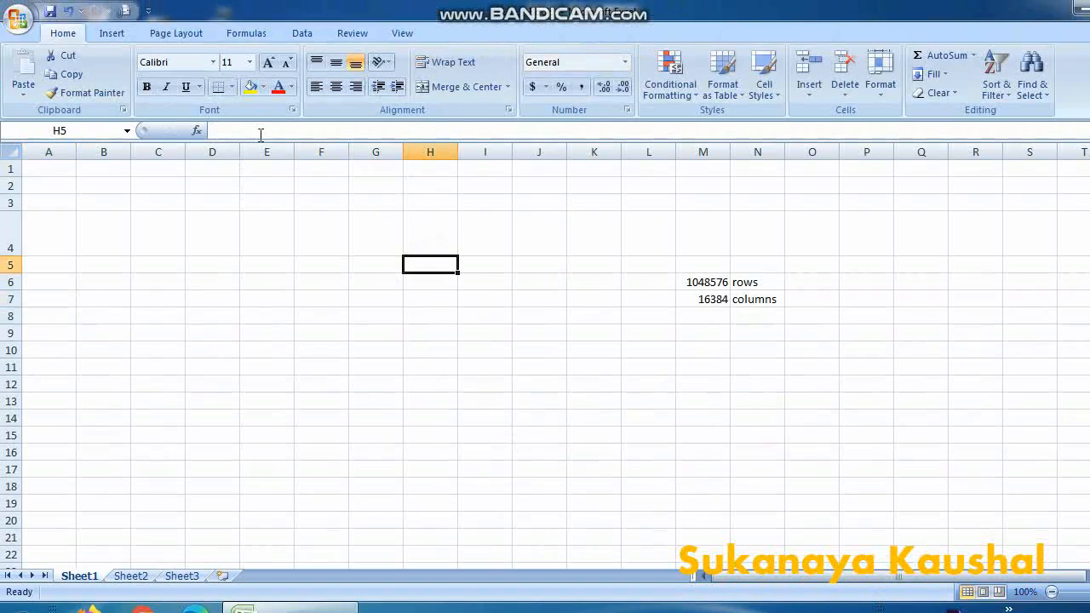
left_click(261, 135)
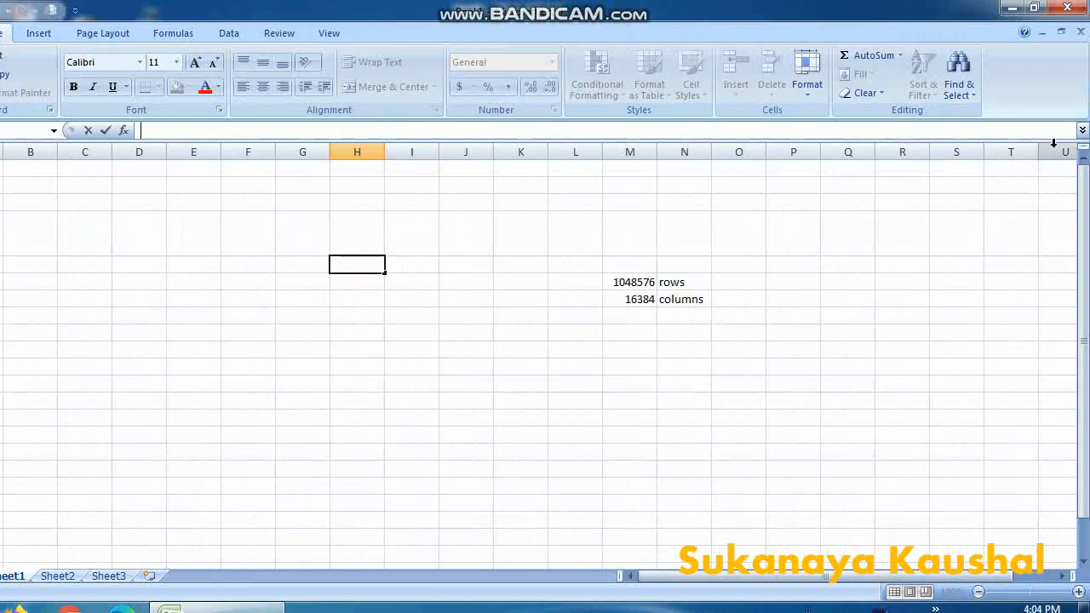
Select columns U back to J, look at the columns beyond them and return, and select cell A4.
left_click_drag(1053, 151, 466, 152)
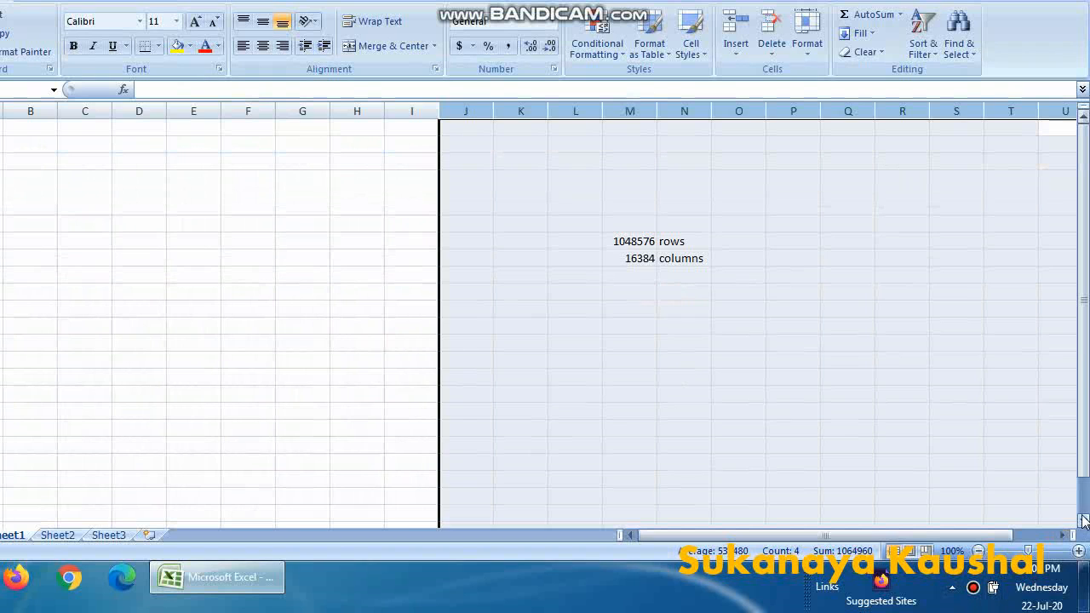
left_click(1063, 534)
left_click(1063, 535)
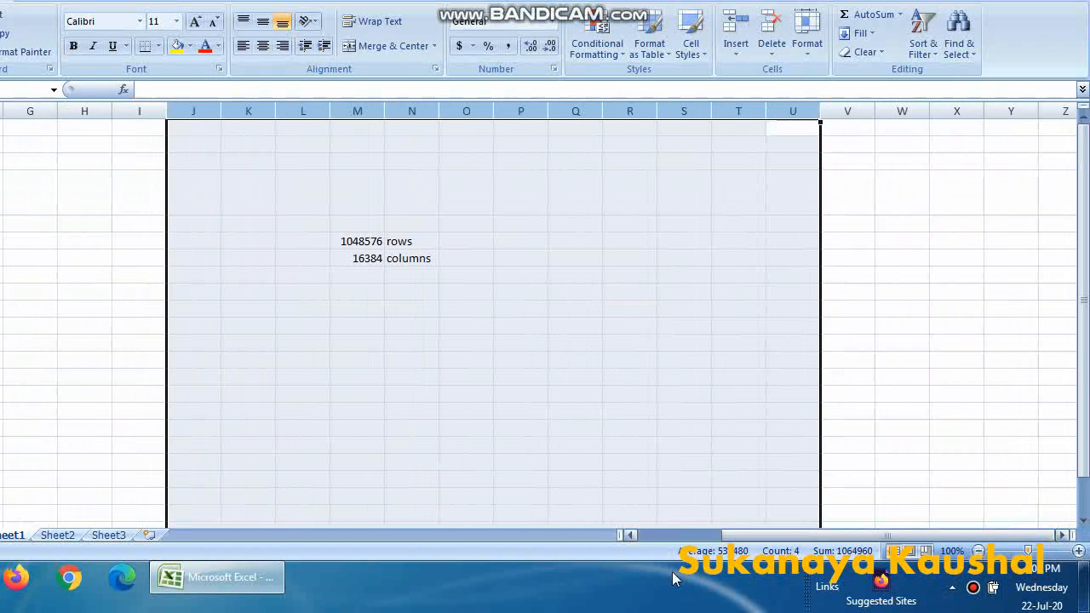
left_click(631, 535)
left_click(631, 535)
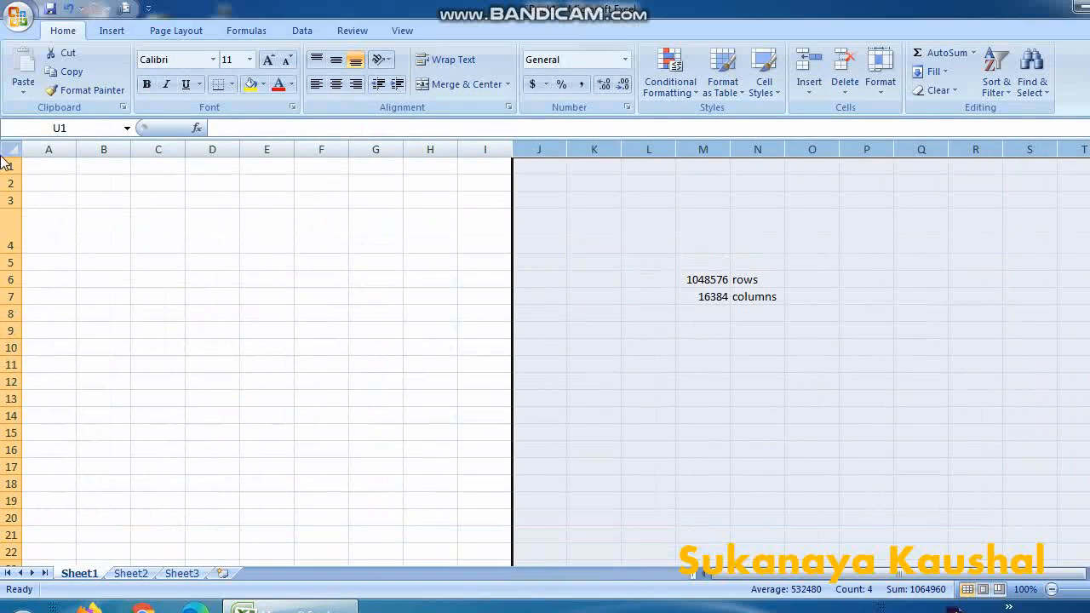
left_click(75, 215)
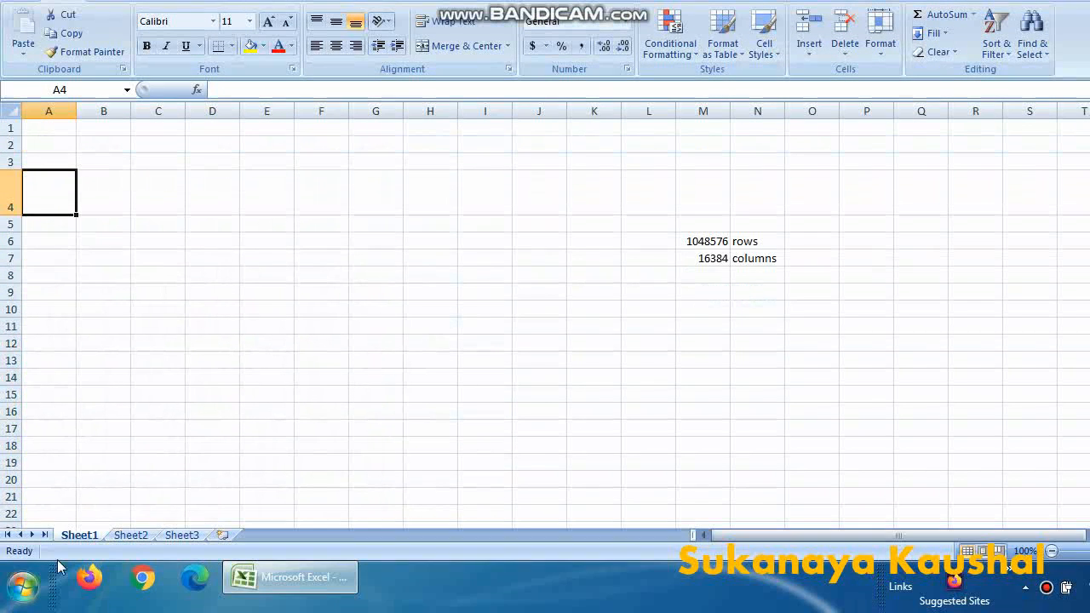
Look at Sheet2 and Sheet3, and add four new worksheets at the end of the workbook.
left_click(131, 535)
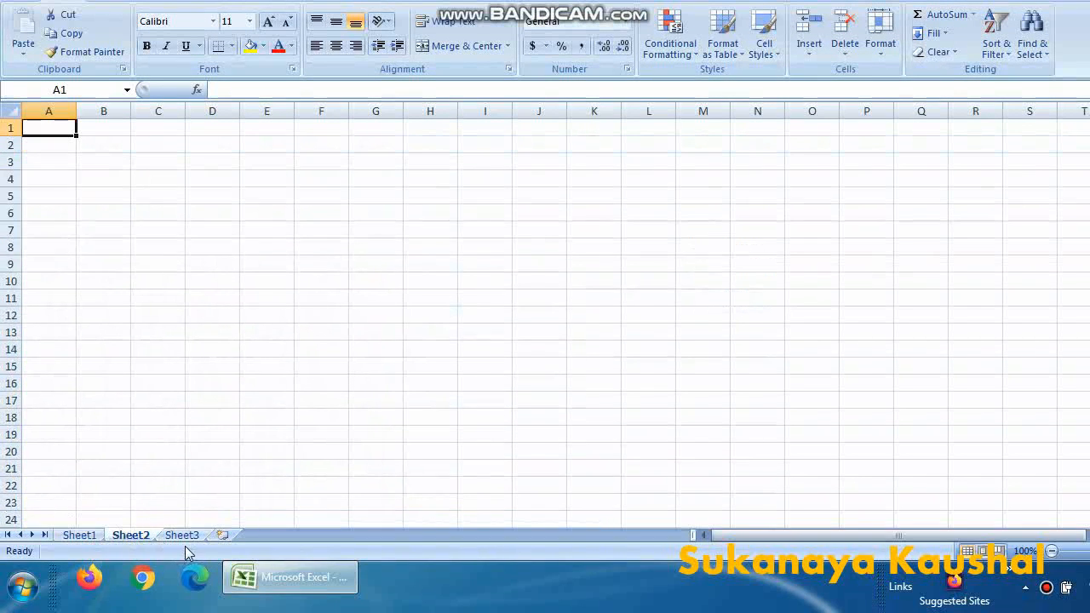
left_click(185, 536)
left_click(222, 534)
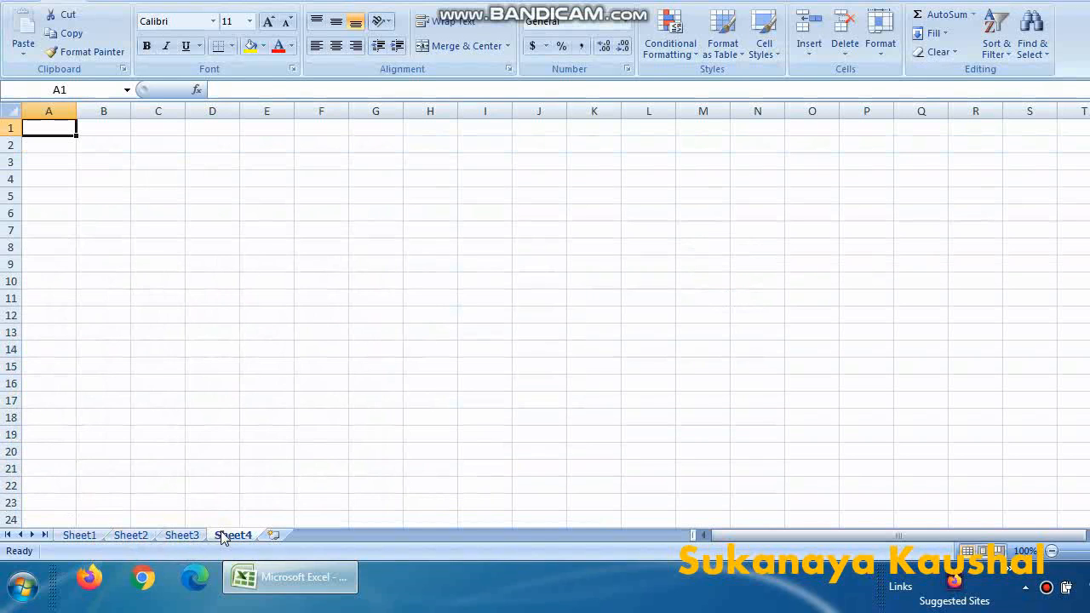
left_click(271, 536)
left_click(323, 535)
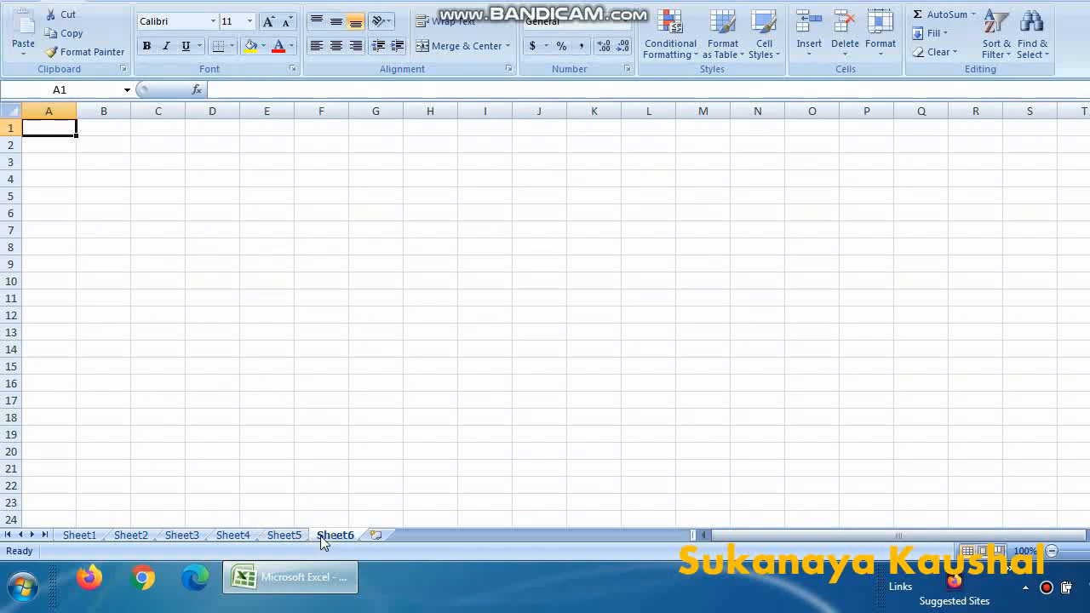
left_click(373, 535)
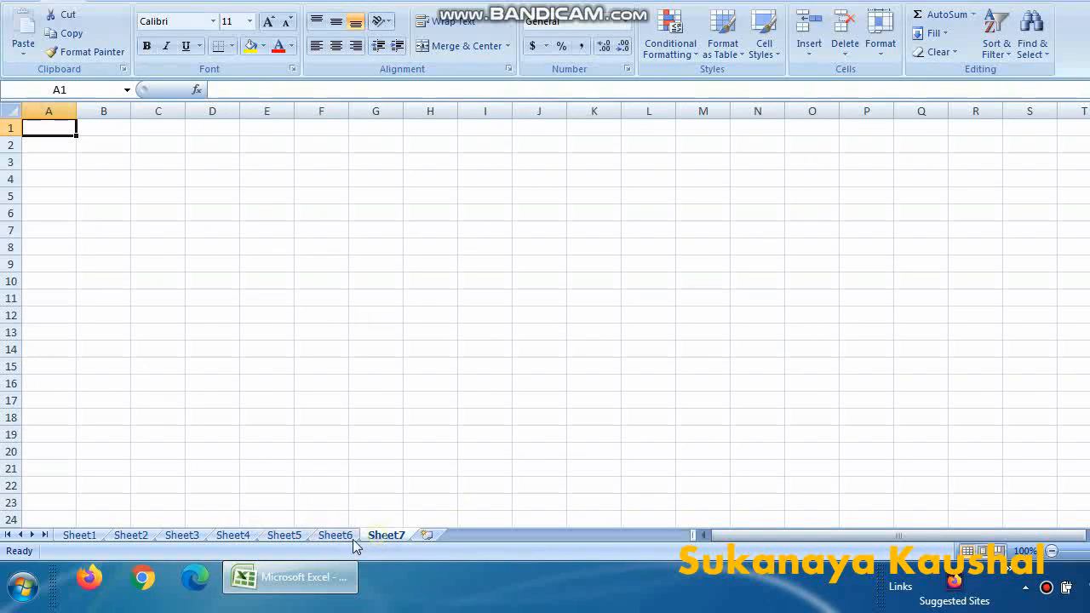
Rename the worksheet Sheet1 as ABC.
left_click(85, 536)
double_click(86, 536)
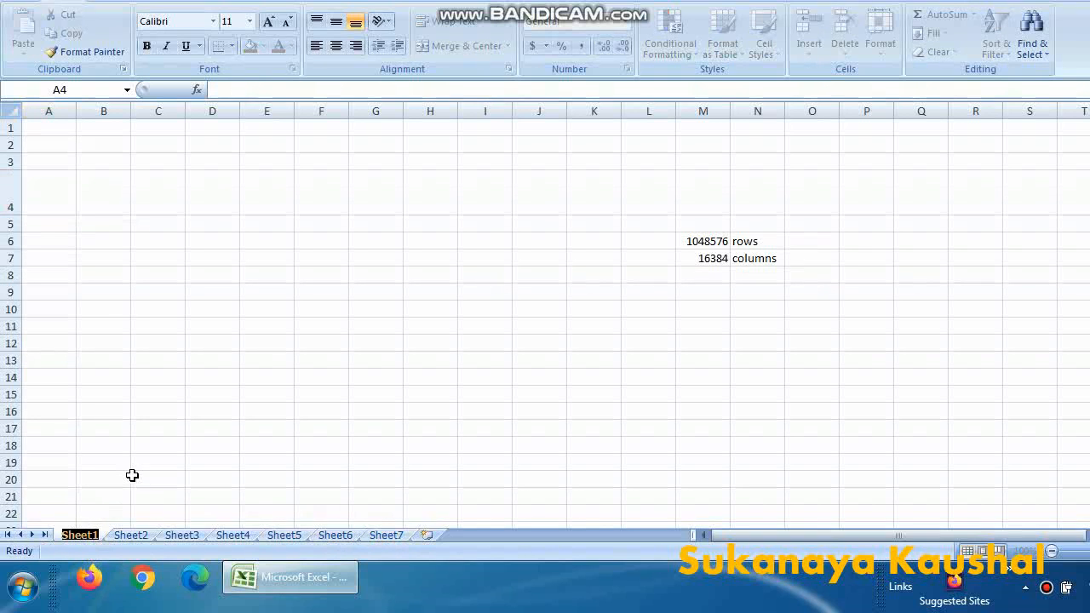
type("ABC")
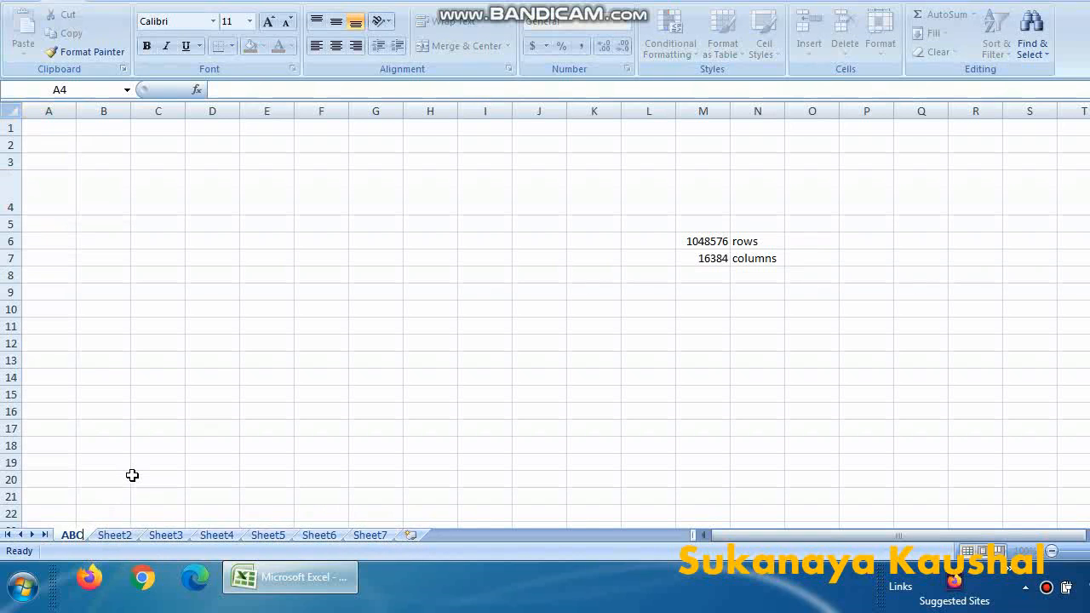
key("Return")
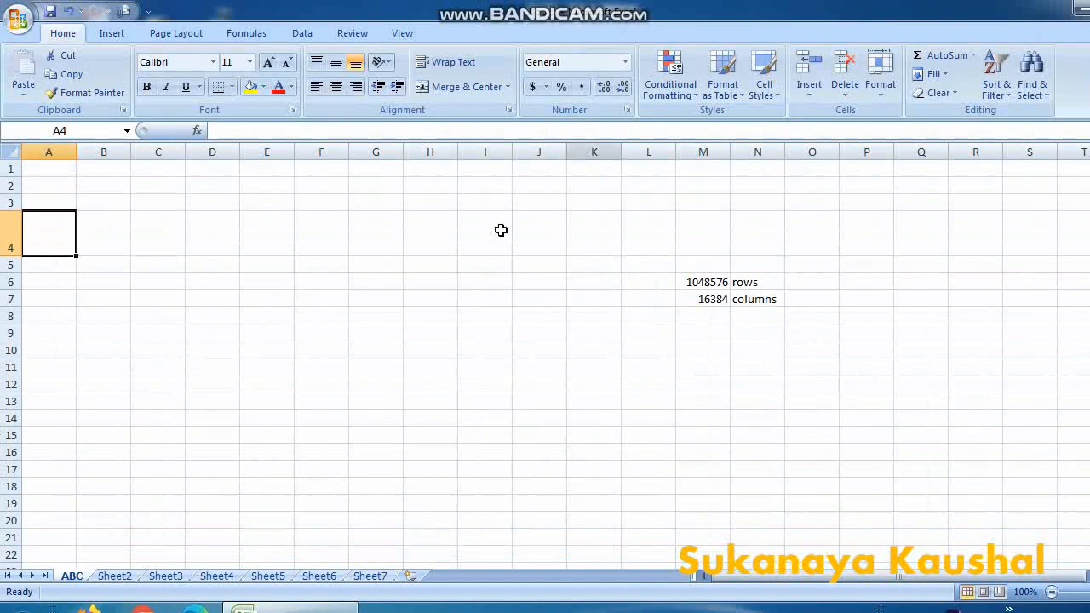
Select cell D11, show the sheet in Page Layout view and Page Break Preview, and return to Normal view.
left_click(232, 328)
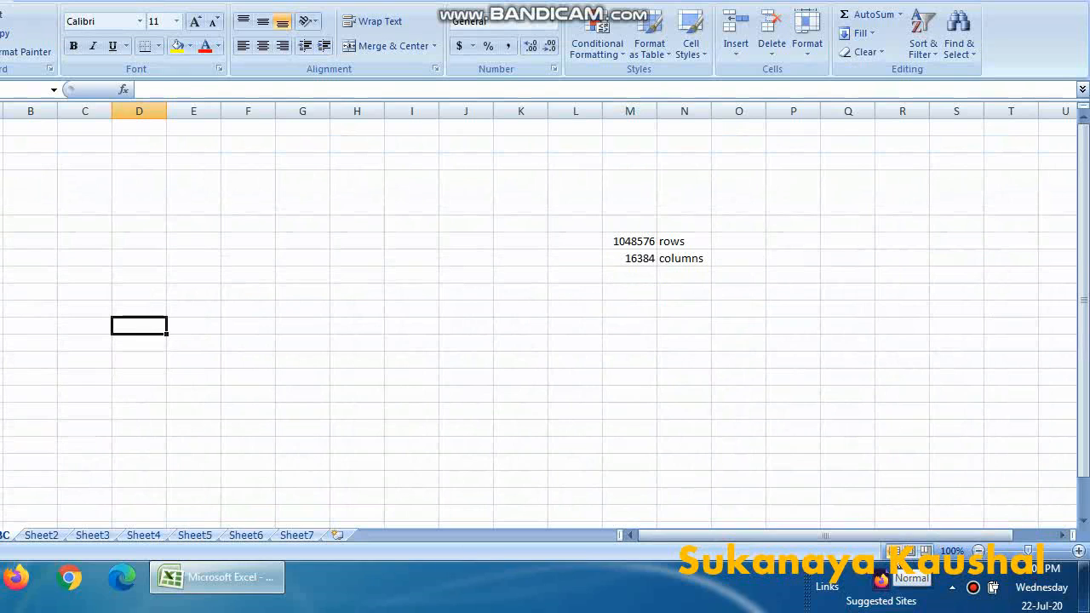
left_click(911, 553)
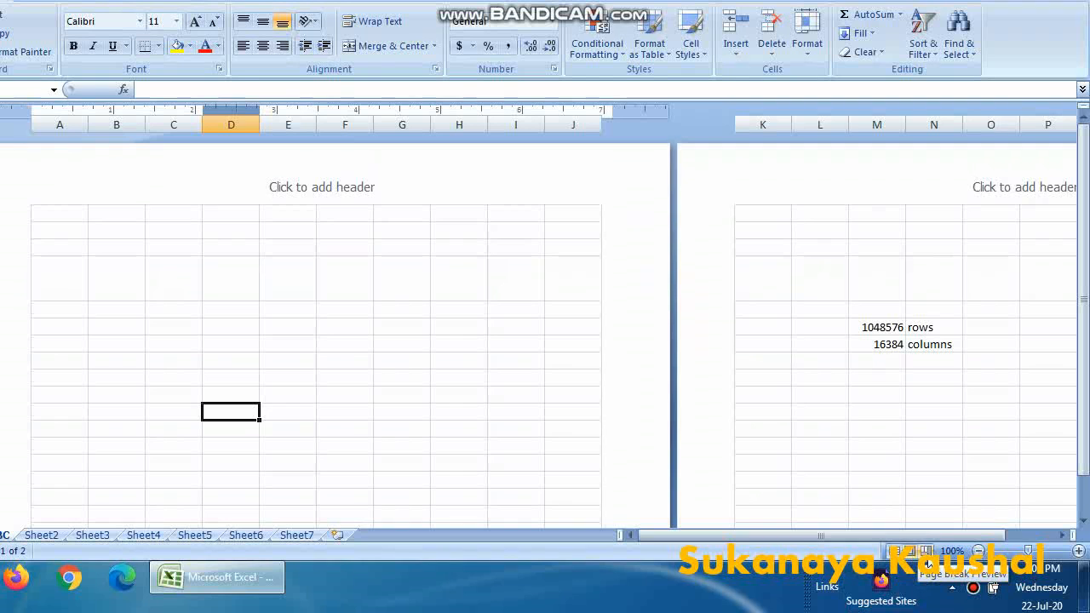
left_click(927, 551)
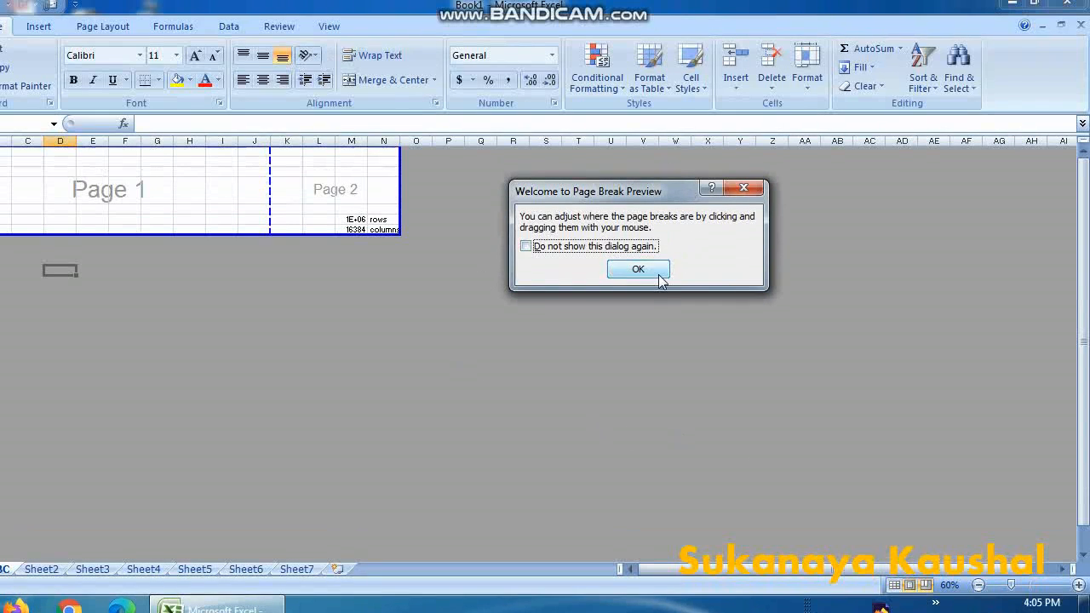
left_click(638, 269)
left_click(894, 585)
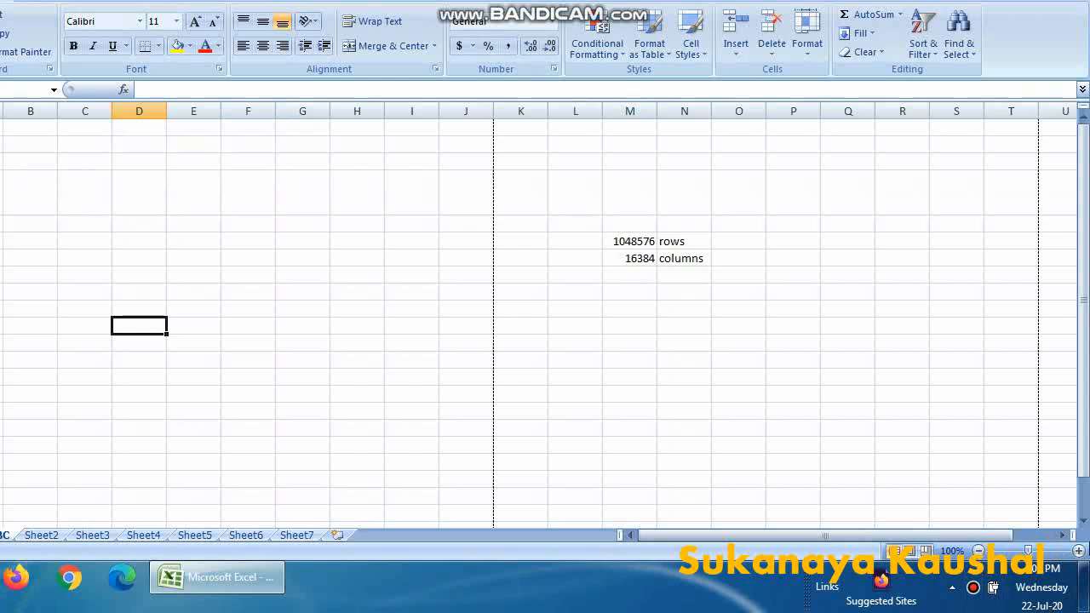
Zoom the worksheet out to 30%.
left_click(979, 551)
left_click(978, 551)
left_click(979, 551)
left_click(979, 551)
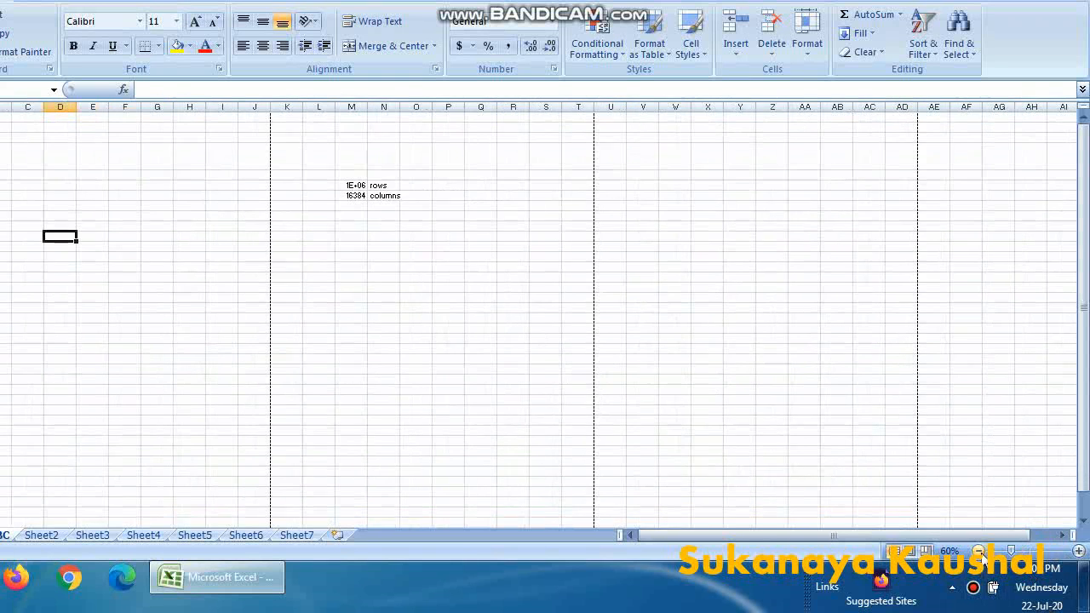
left_click(978, 551)
left_click(978, 551)
left_click(978, 551)
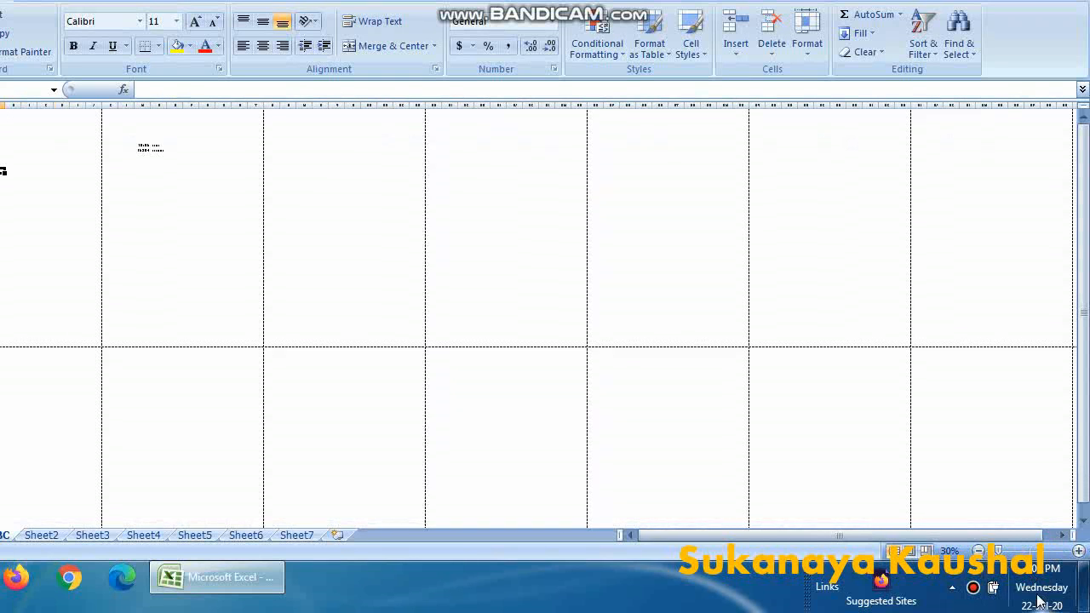
Zoom the worksheet in and settle its magnification at 120%.
left_click(1079, 551)
left_click(1079, 551)
left_click(1079, 551)
left_click(1079, 551)
left_click(1079, 551)
left_click(1079, 551)
left_click(1079, 551)
left_click(1079, 551)
left_click(1079, 551)
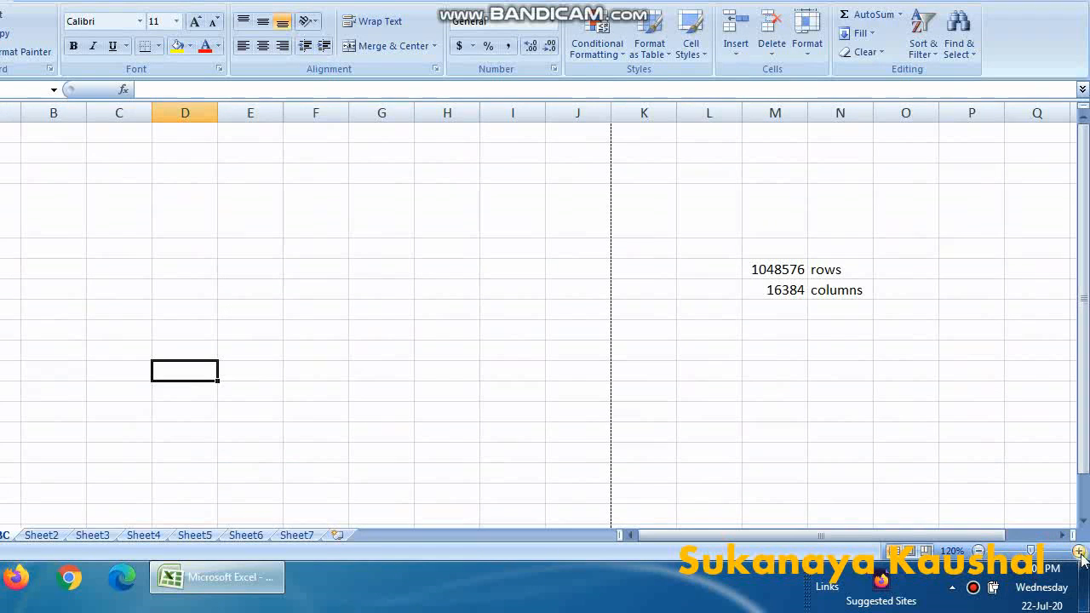
left_click(1079, 551)
left_click(978, 551)
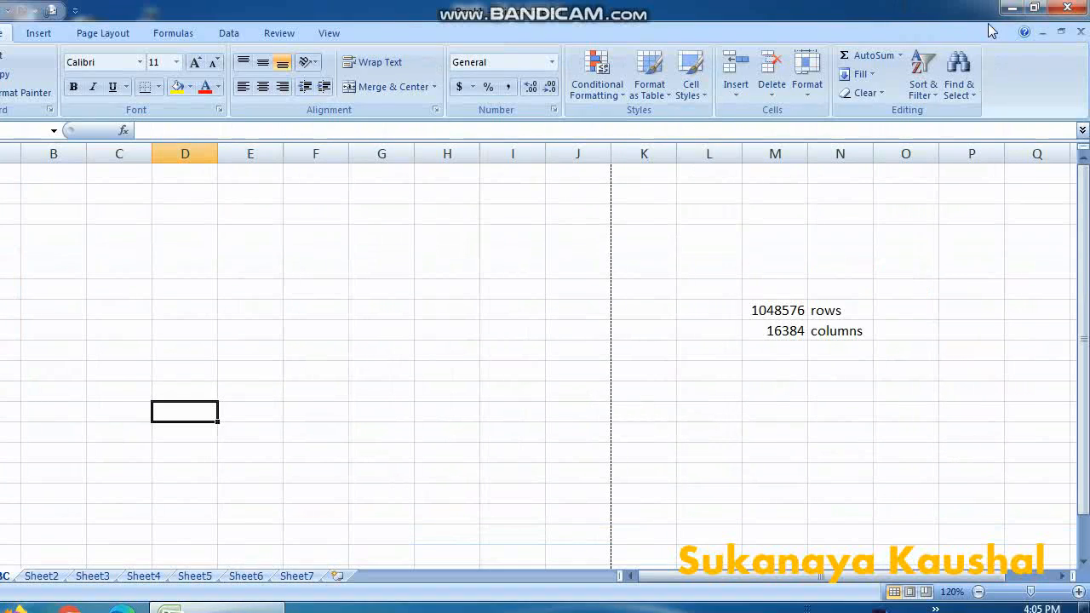
Minimise the workbook window to the desktop and restore it.
left_click(1012, 7)
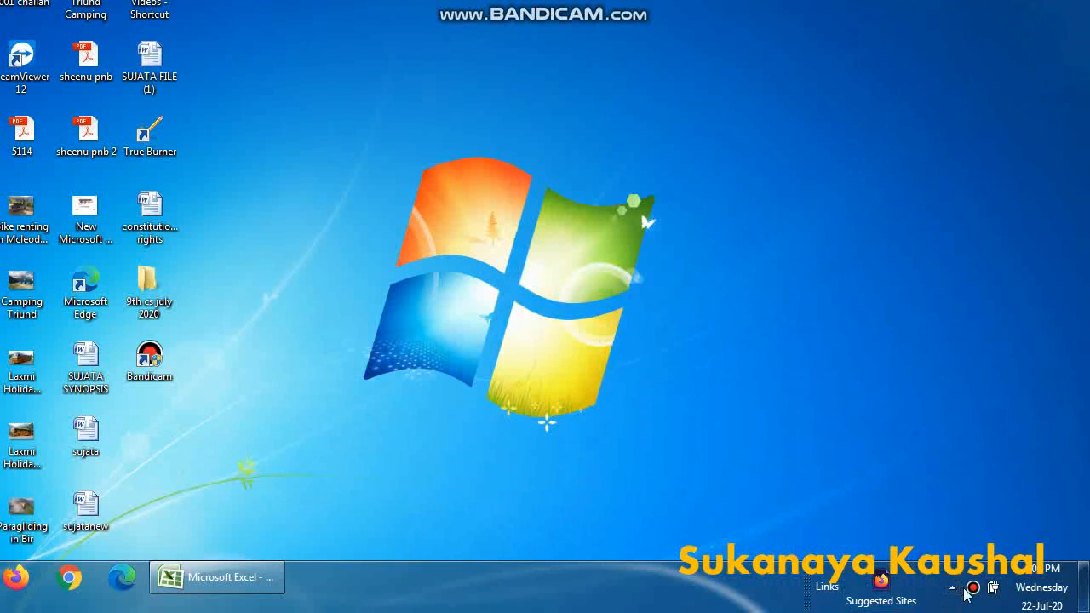
left_click(255, 587)
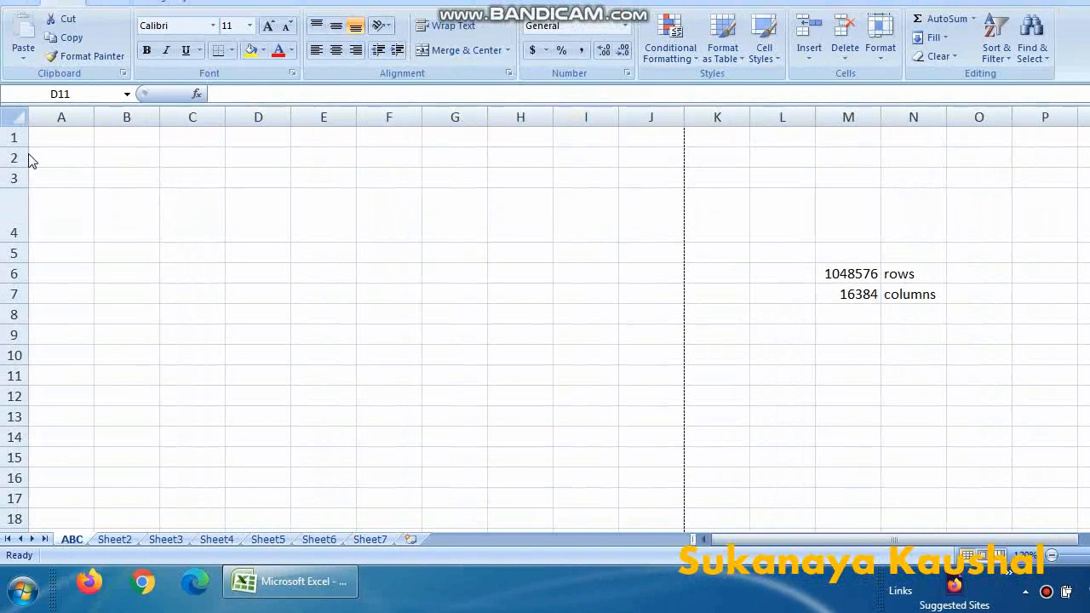
Delete the whole of the tall row 4 from the ABC sheet.
left_click(18, 208)
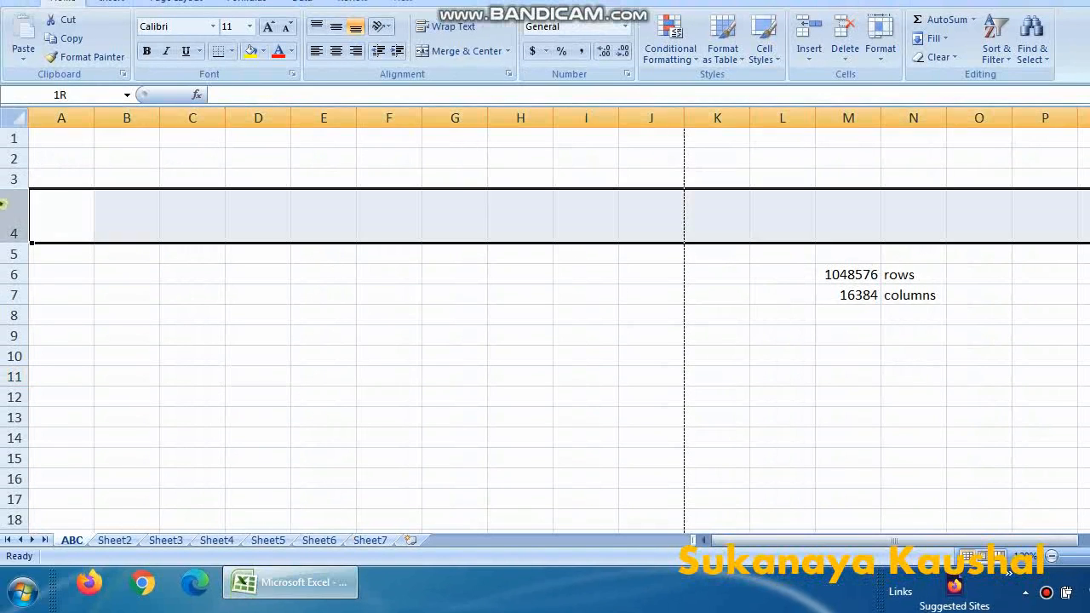
left_click(772, 73)
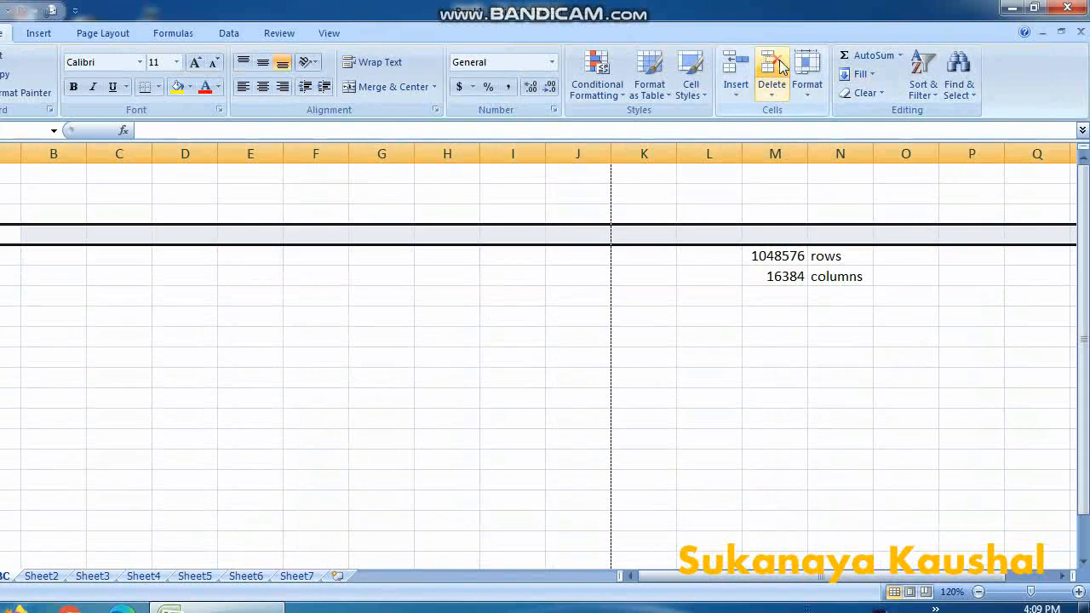
Enter the headings SR. NO., ROLL NUM, NAME and CLASS in cells A1 to D1.
left_click(66, 175)
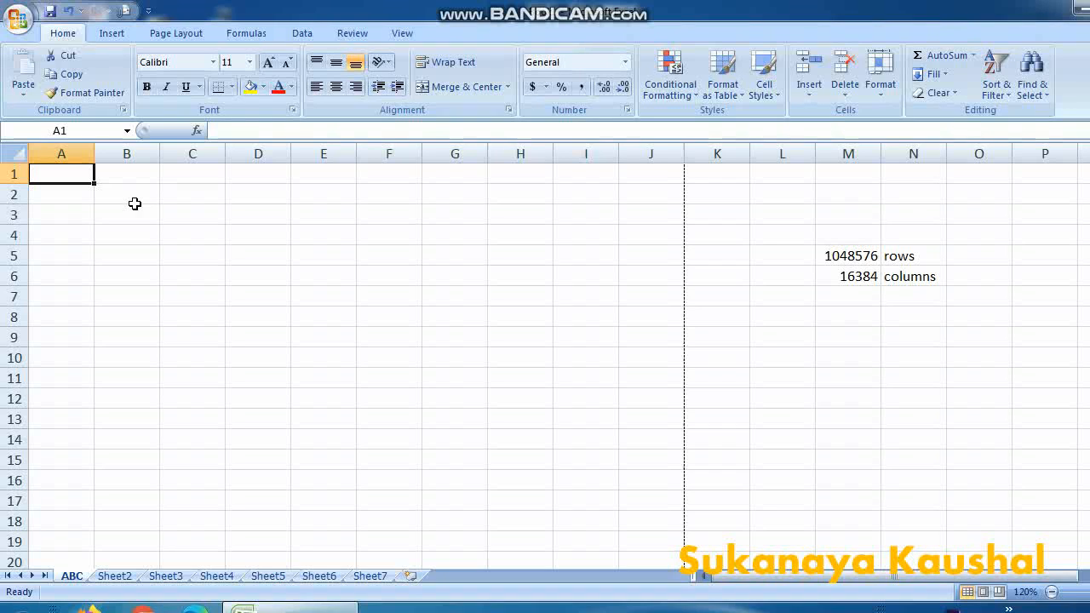
type("SR")
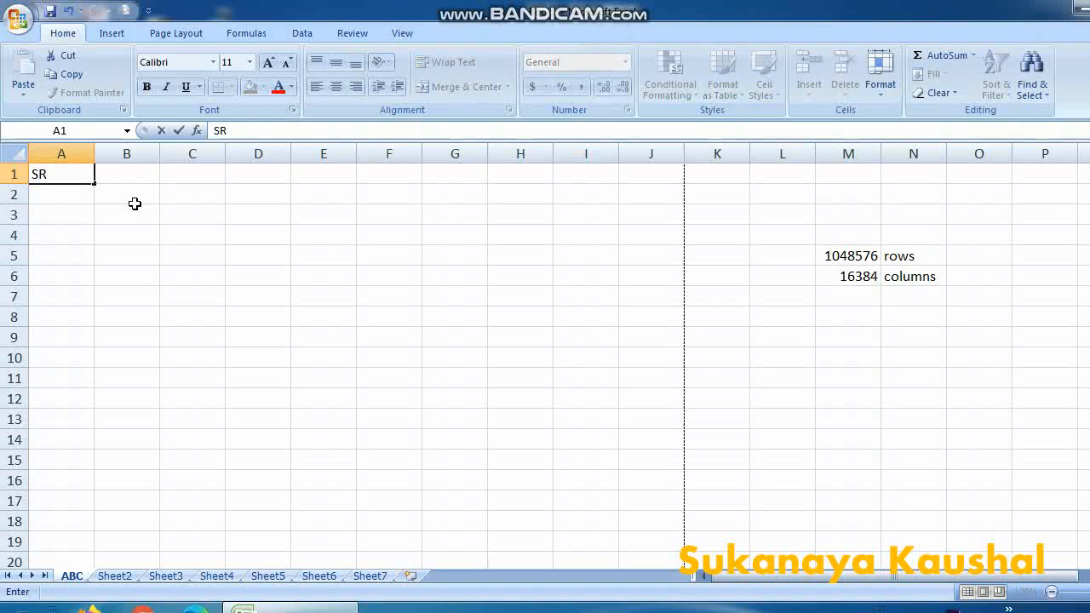
type(". NO.")
key("Tab")
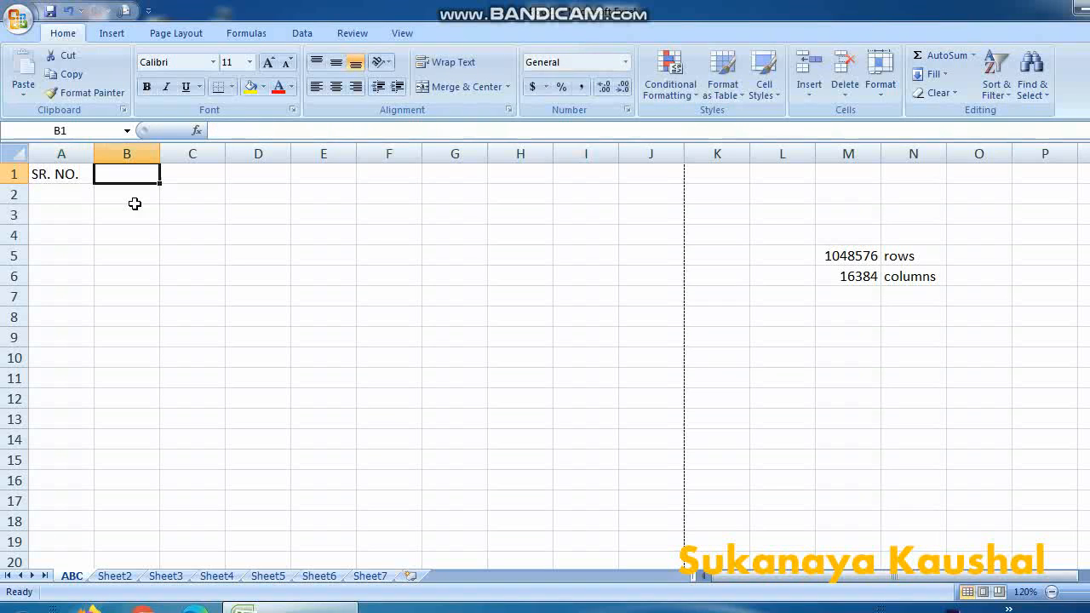
type("ROLL ")
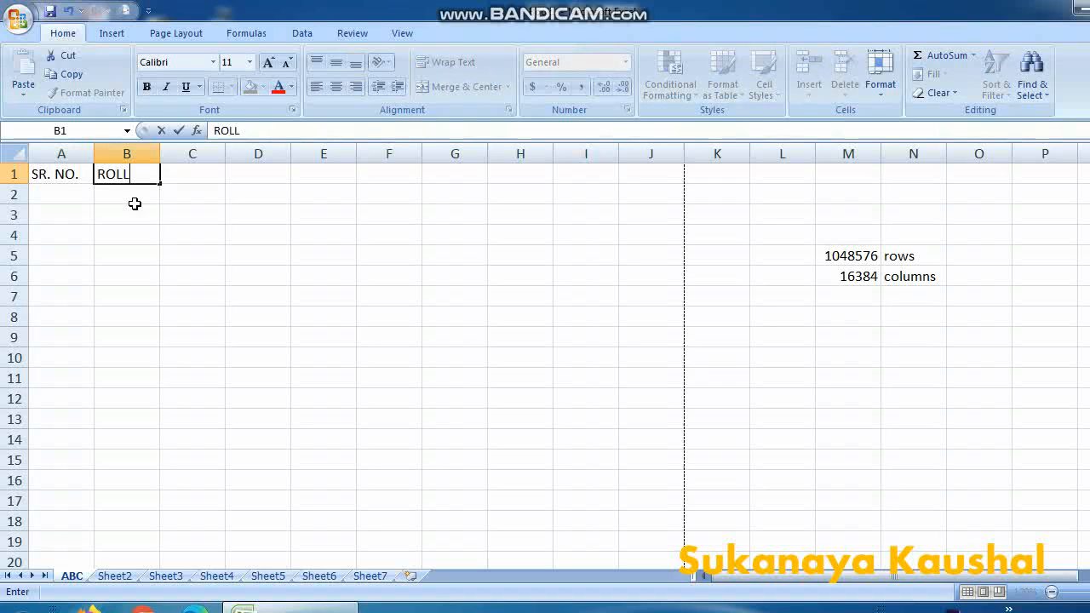
type("NUM")
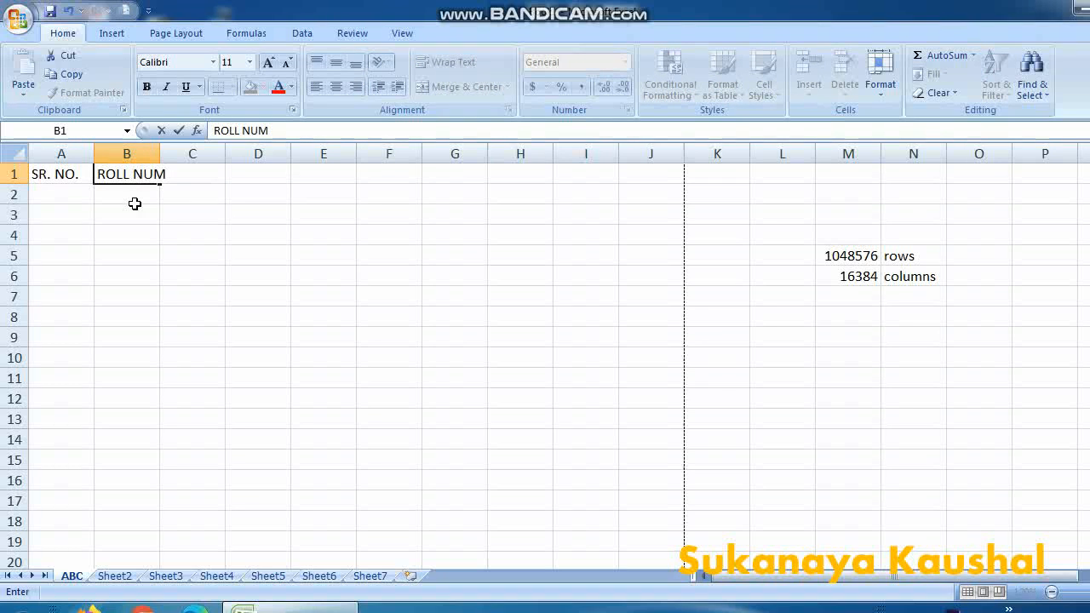
key("Tab")
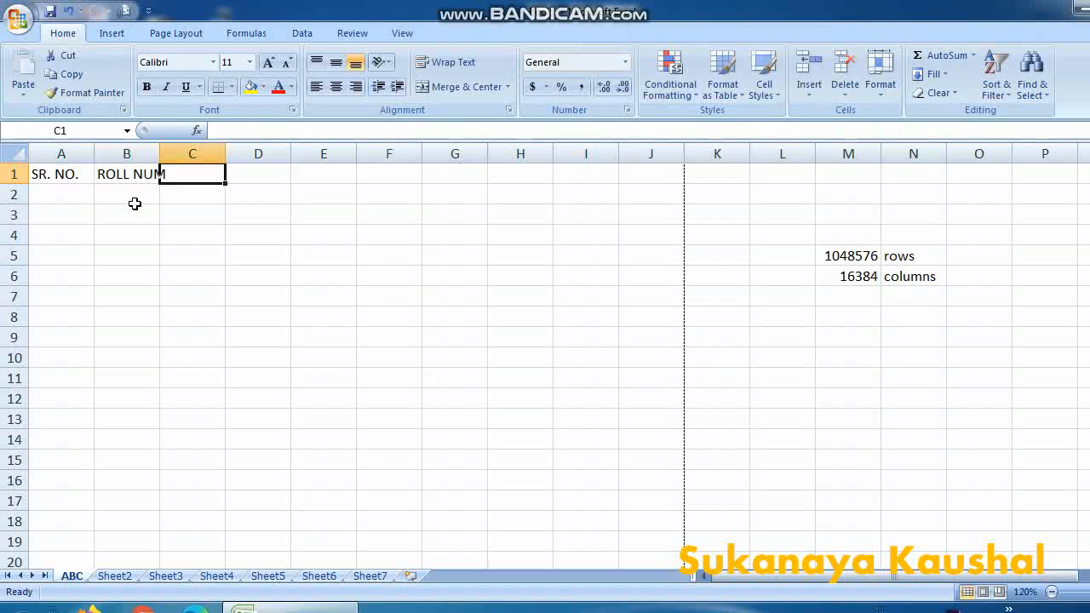
type("NAME")
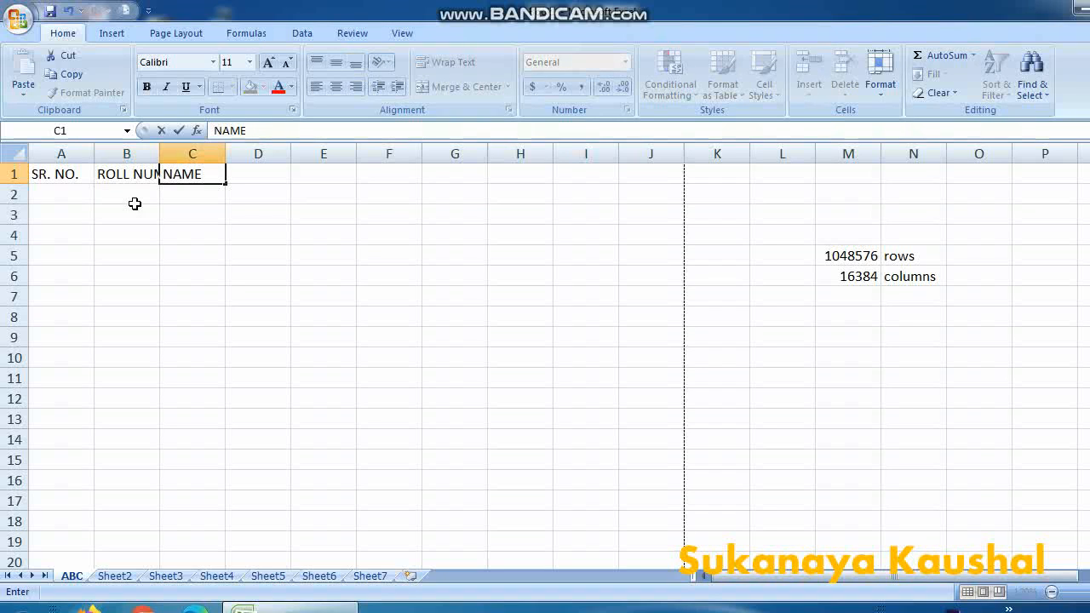
key("Tab")
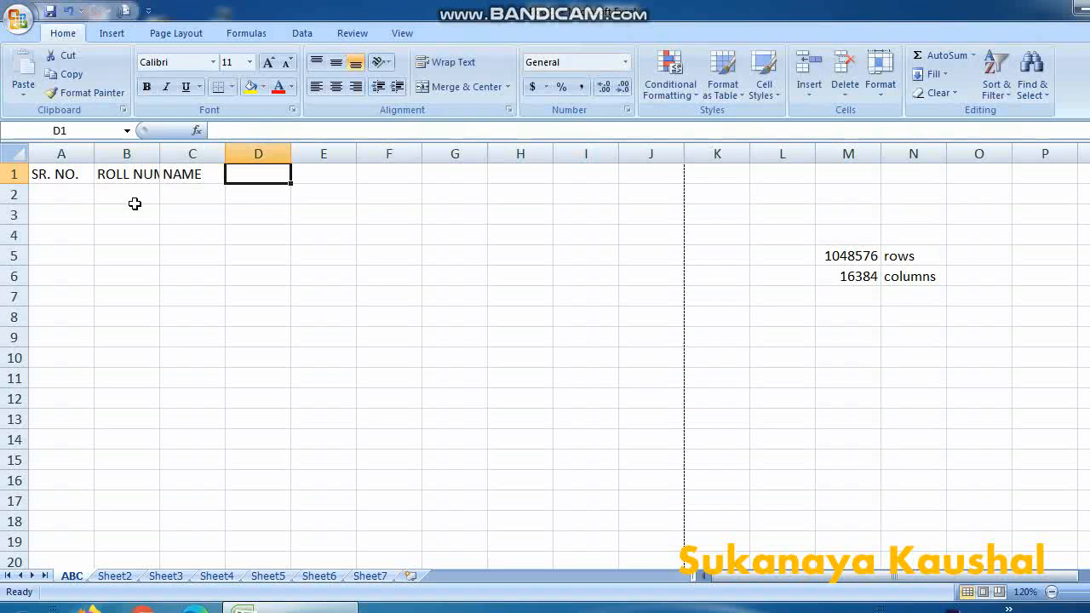
type("CLASS")
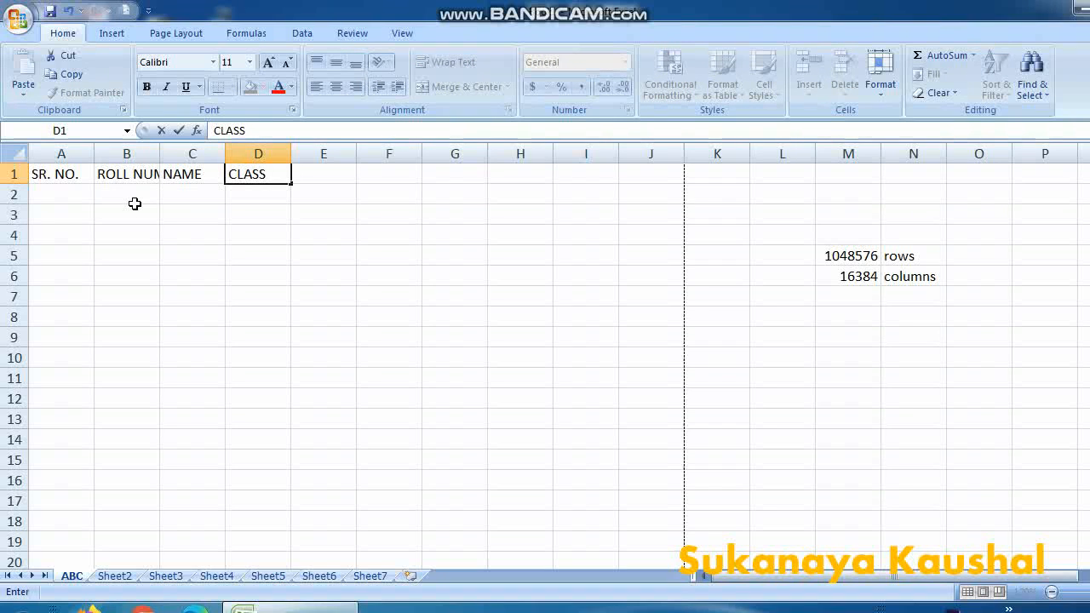
key("Return")
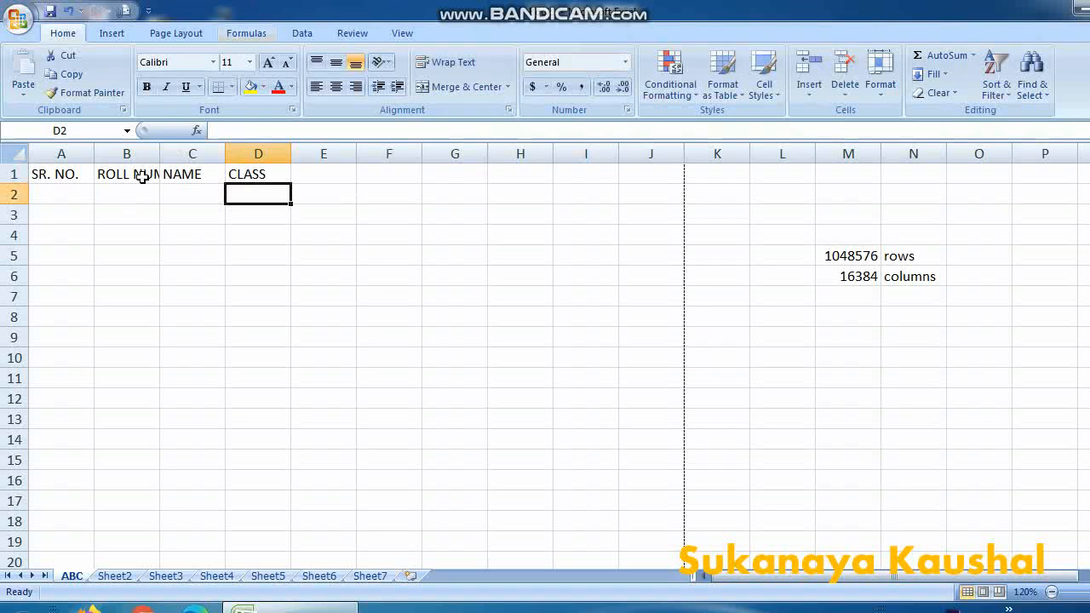
Apply all borders to the range A1:D15, covering the headings and the empty rows beneath them.
left_click(72, 176)
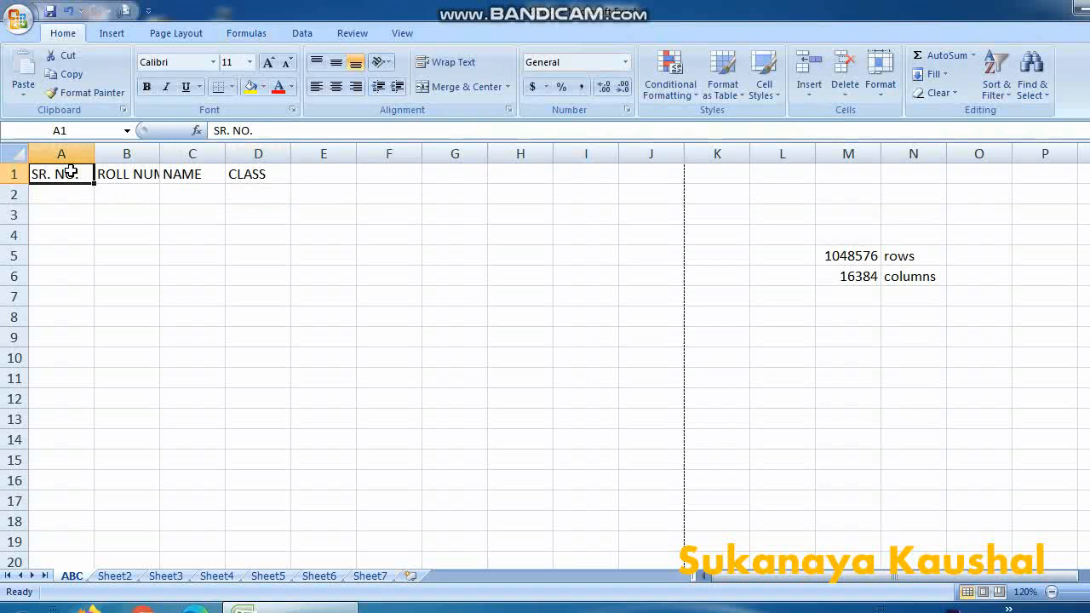
left_click_drag(71, 173, 249, 452)
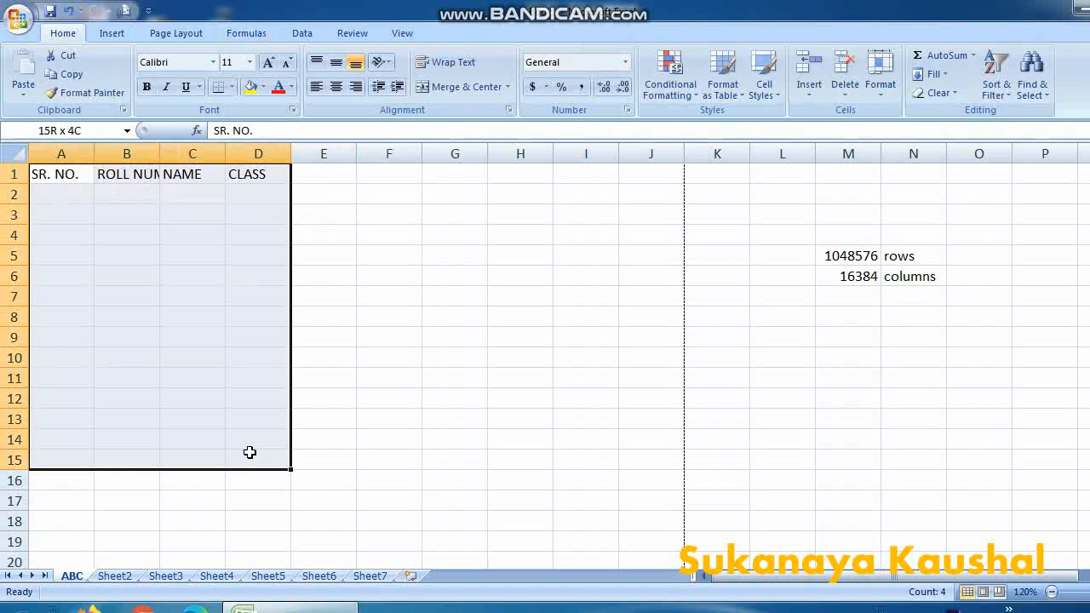
left_click(231, 86)
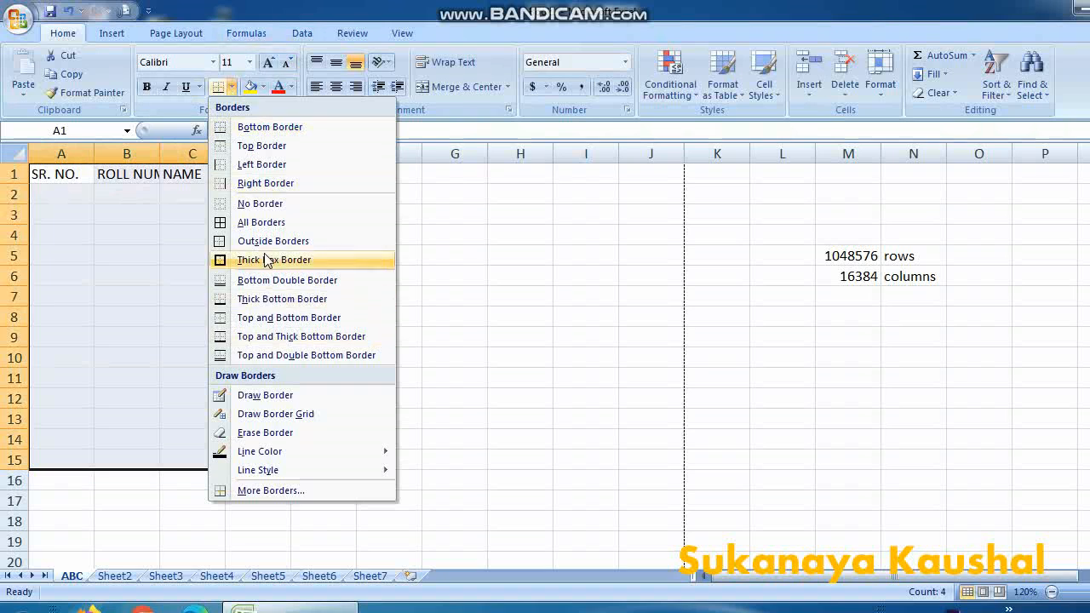
left_click(251, 222)
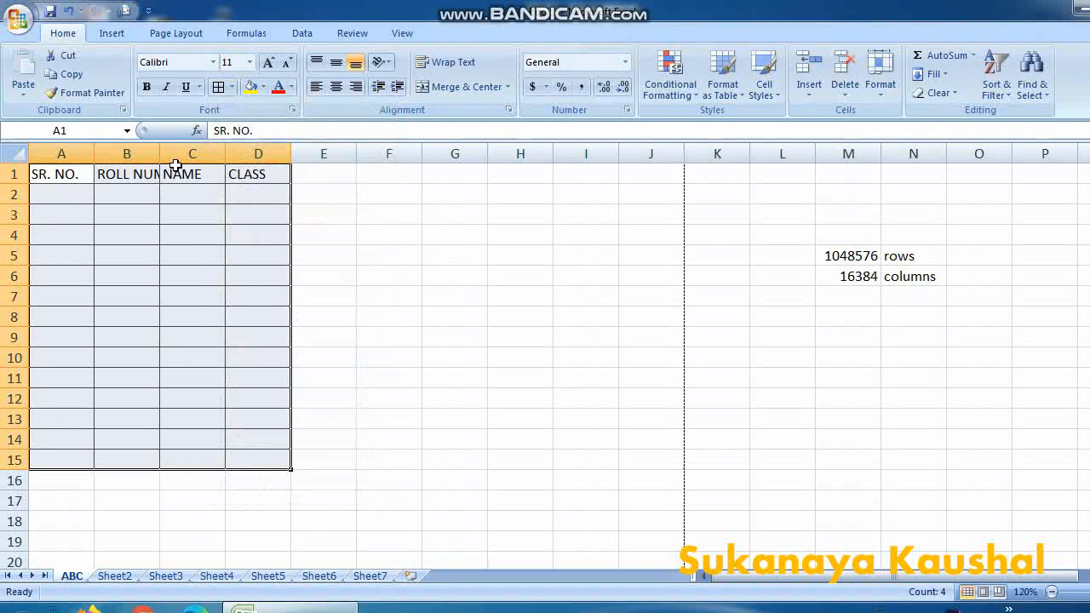
Widen columns A to D so that the headings fit fully and the table has more room.
left_click_drag(159, 153, 319, 149)
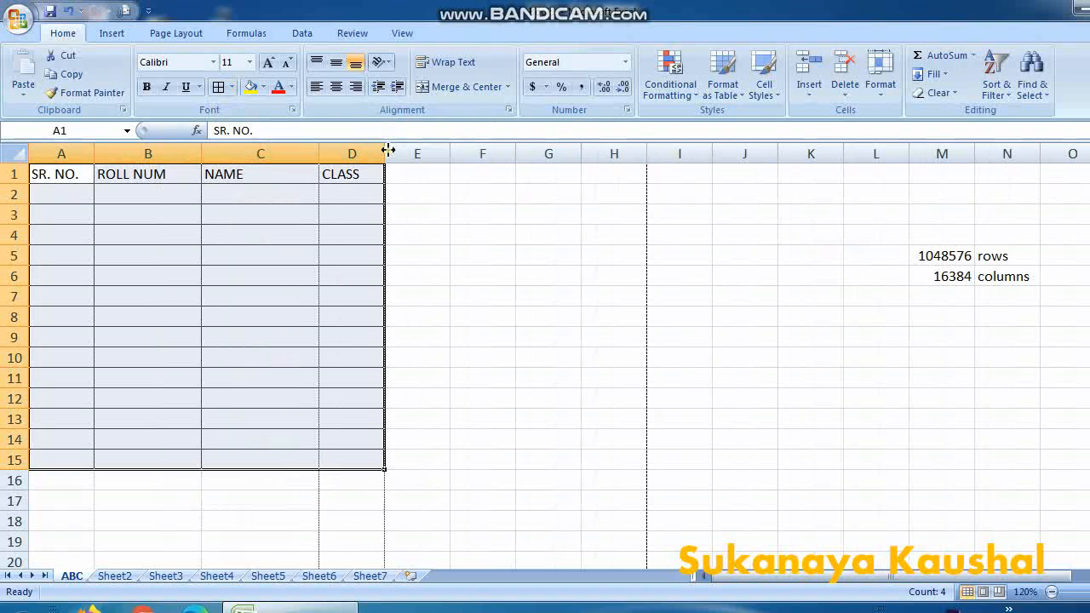
left_click_drag(388, 150, 454, 150)
left_click_drag(97, 147, 114, 149)
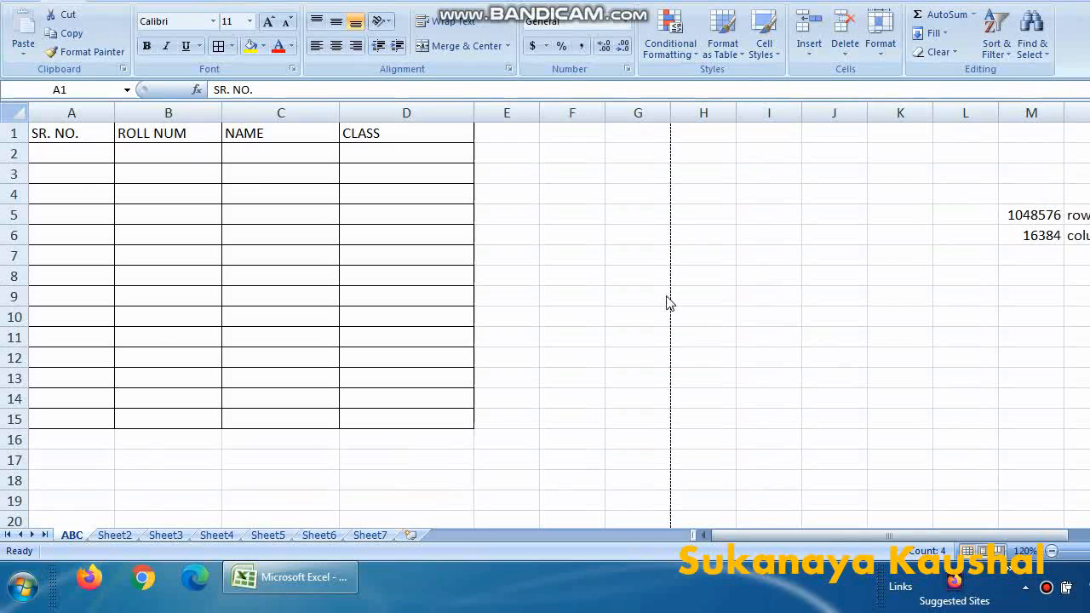
Clear the CLASS heading from cell D1 of the table.
key("ctrl+a")
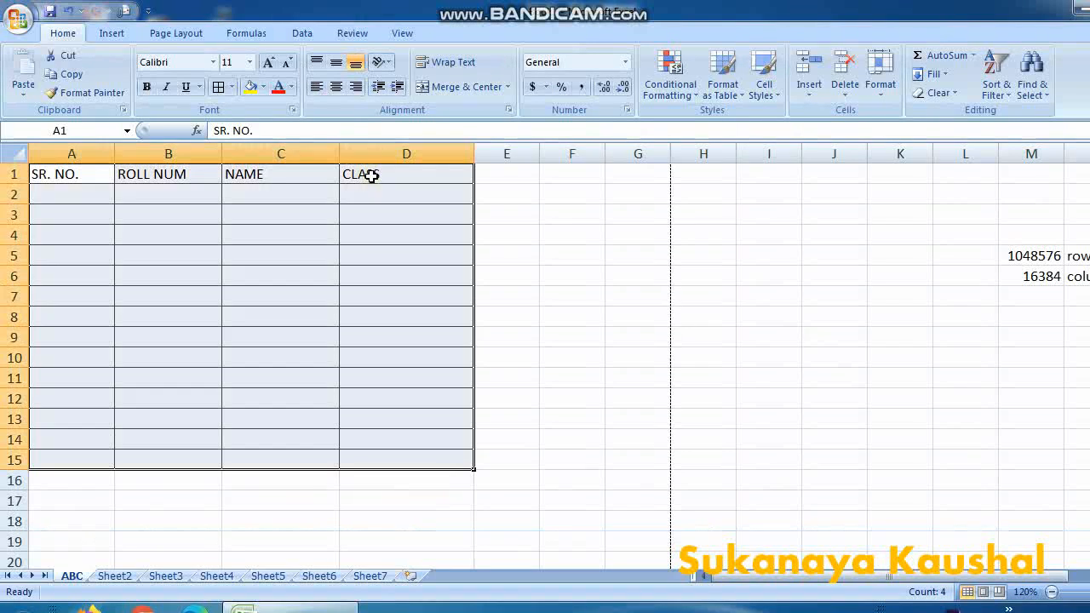
left_click(375, 175)
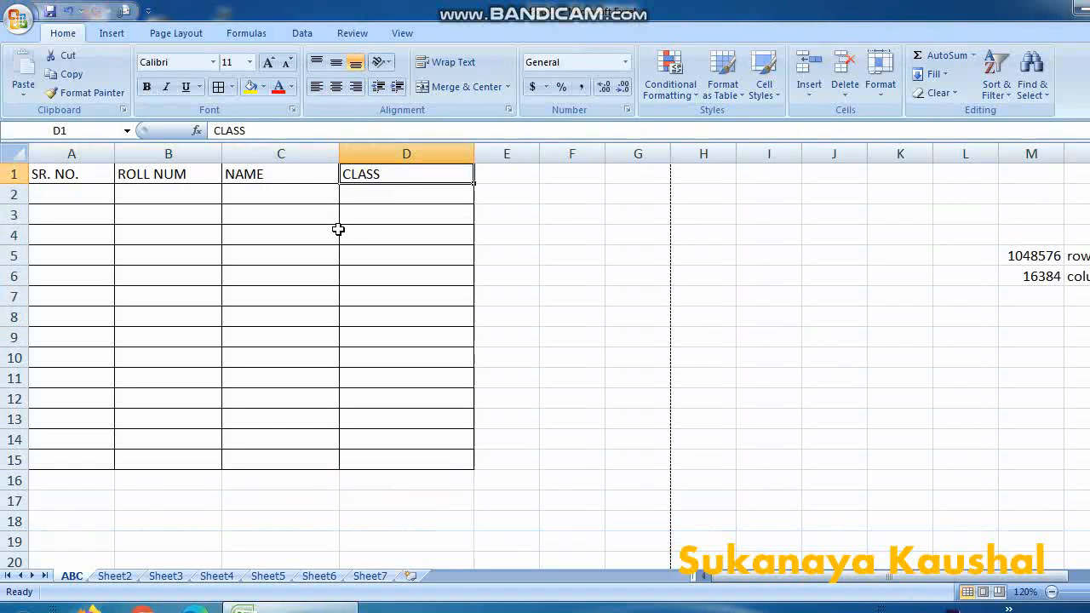
key("Delete")
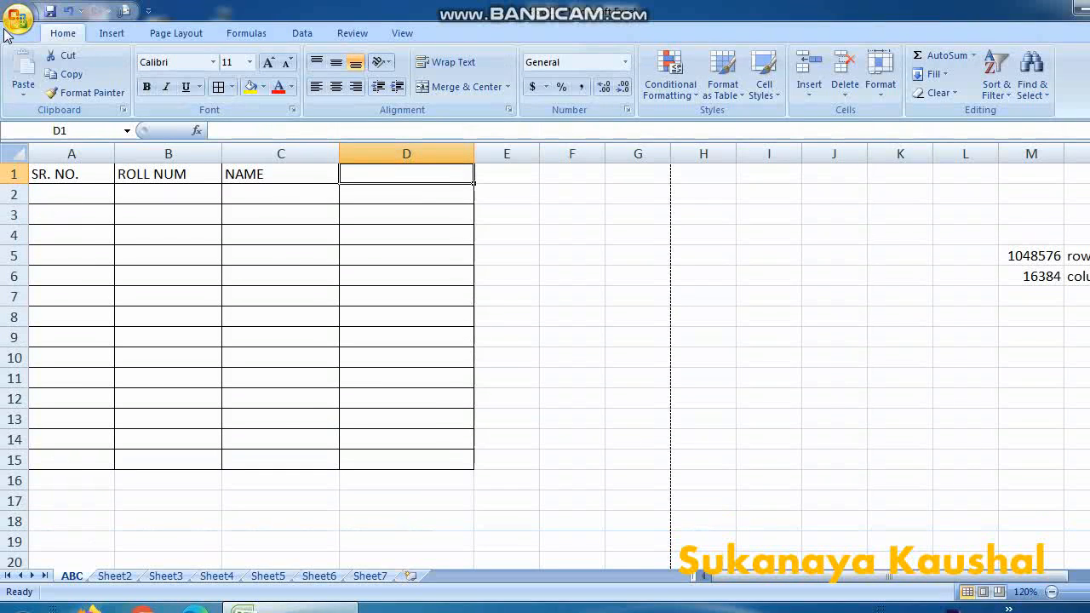
Create a new blank workbook and close it again to return to the student table.
left_click(16, 21)
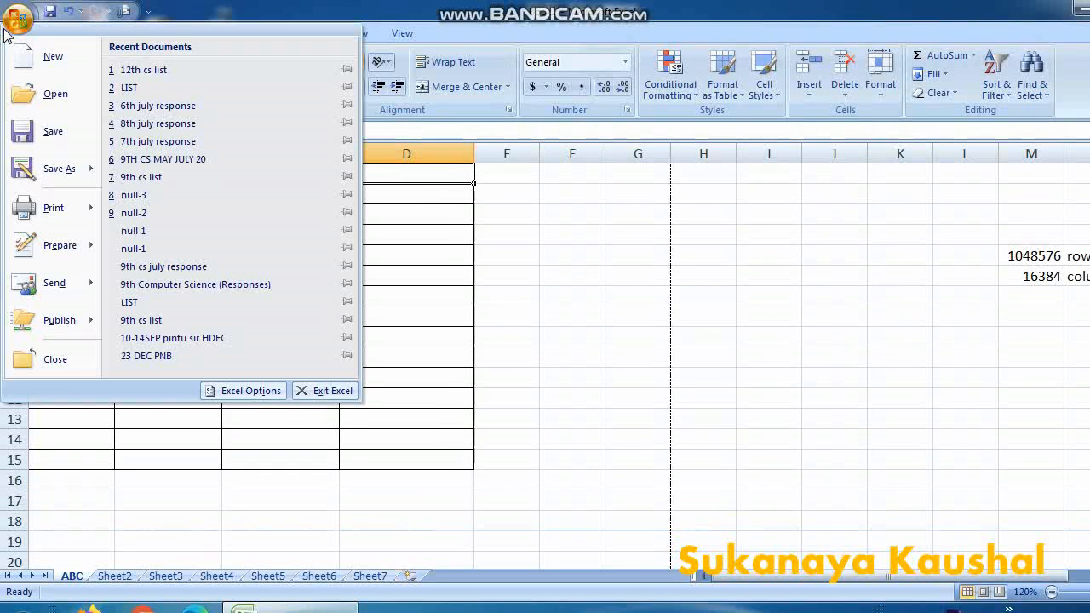
left_click(47, 66)
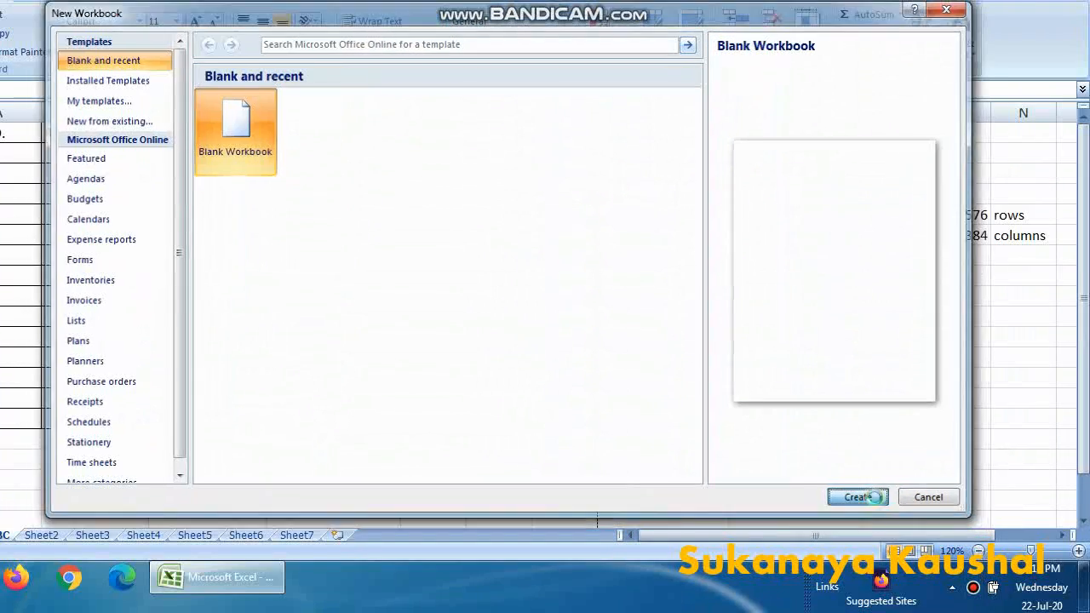
left_click(856, 499)
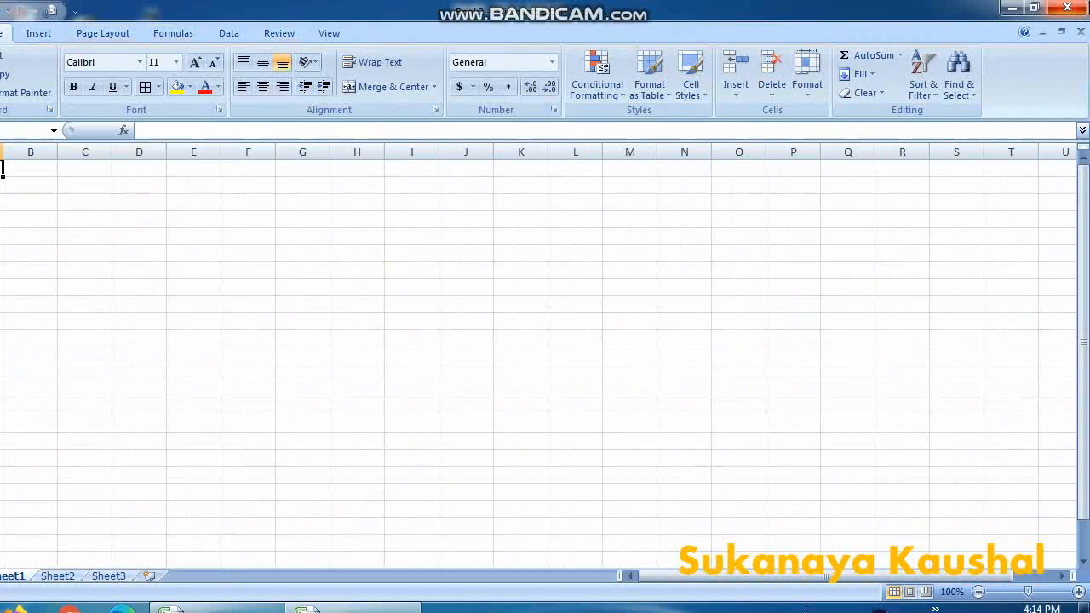
left_click(1080, 32)
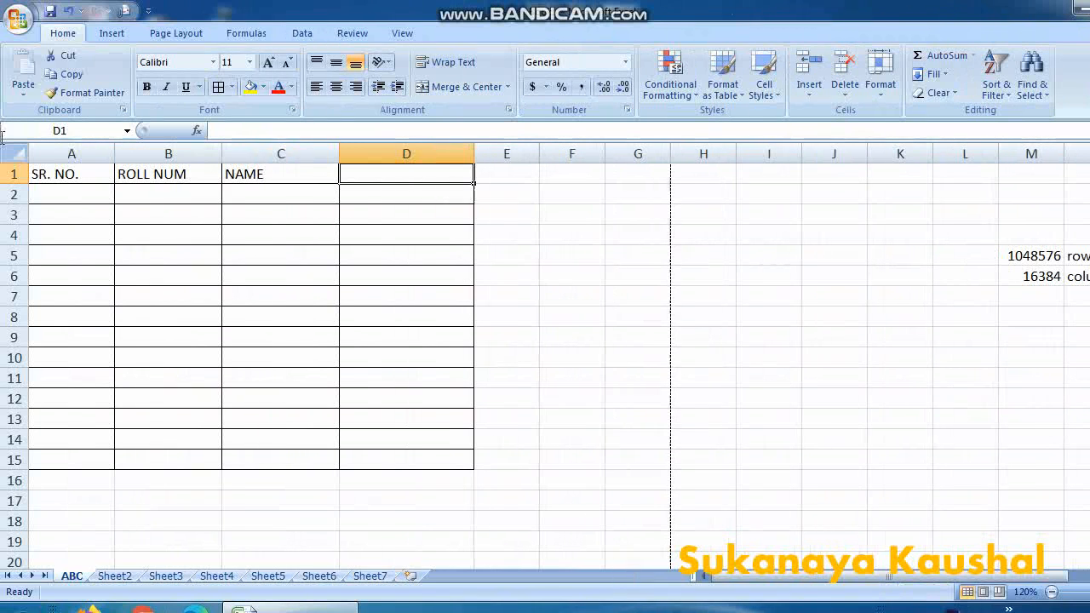
Save the workbook to the Desktop as an Excel Workbook named MYEXCELSHEET.
left_click(13, 22)
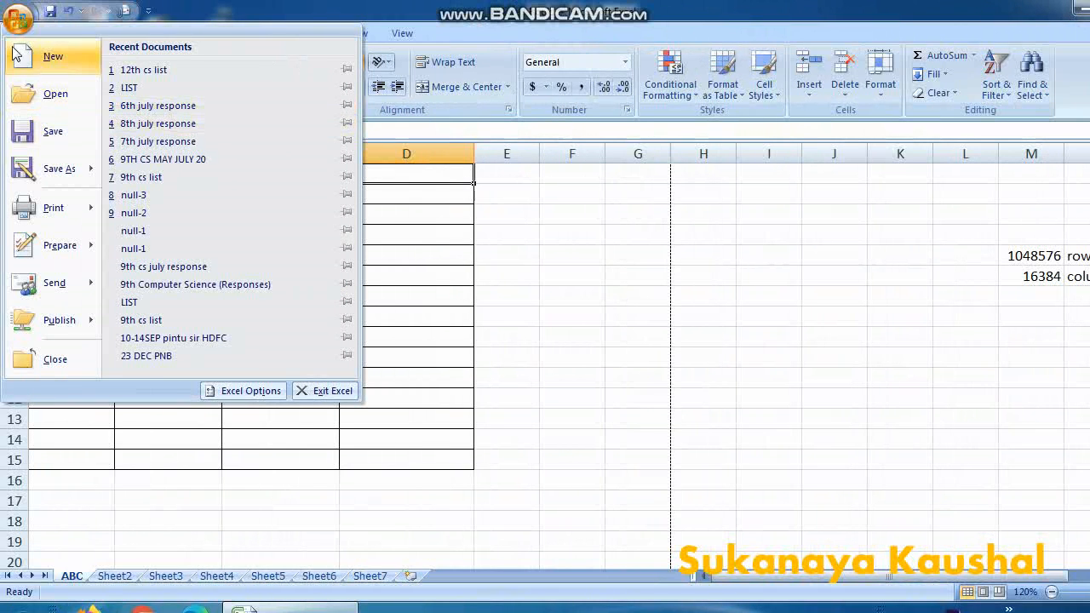
left_click(52, 132)
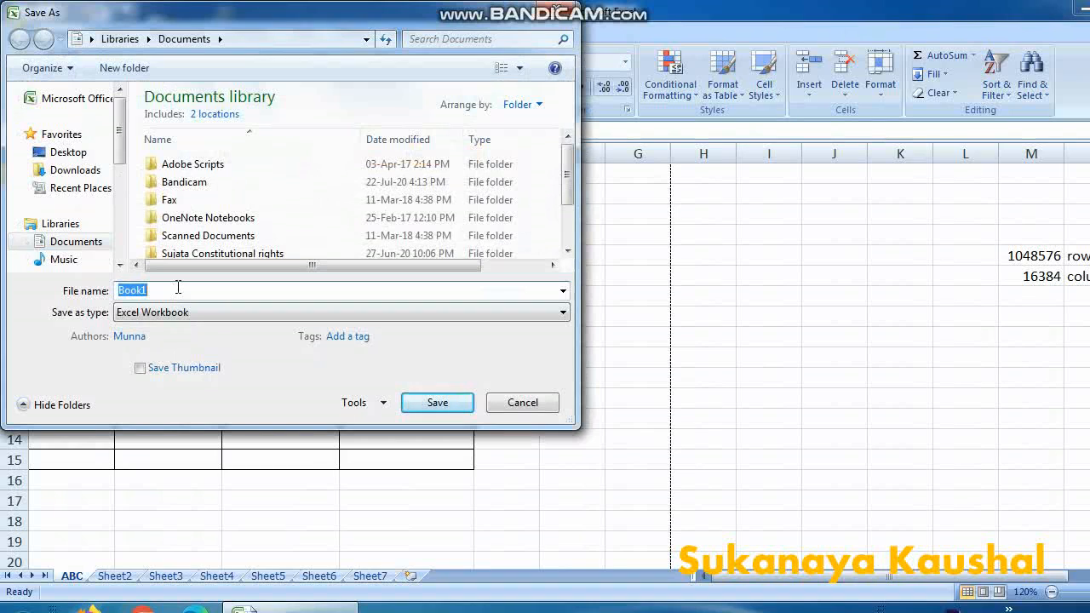
left_click(68, 151)
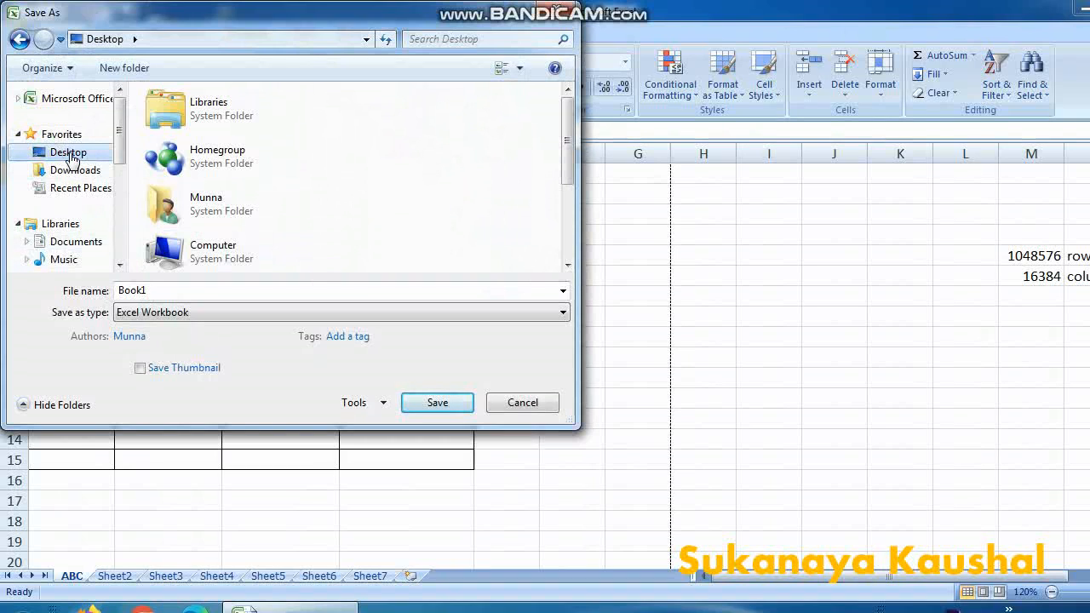
double_click(155, 287)
type("MY")
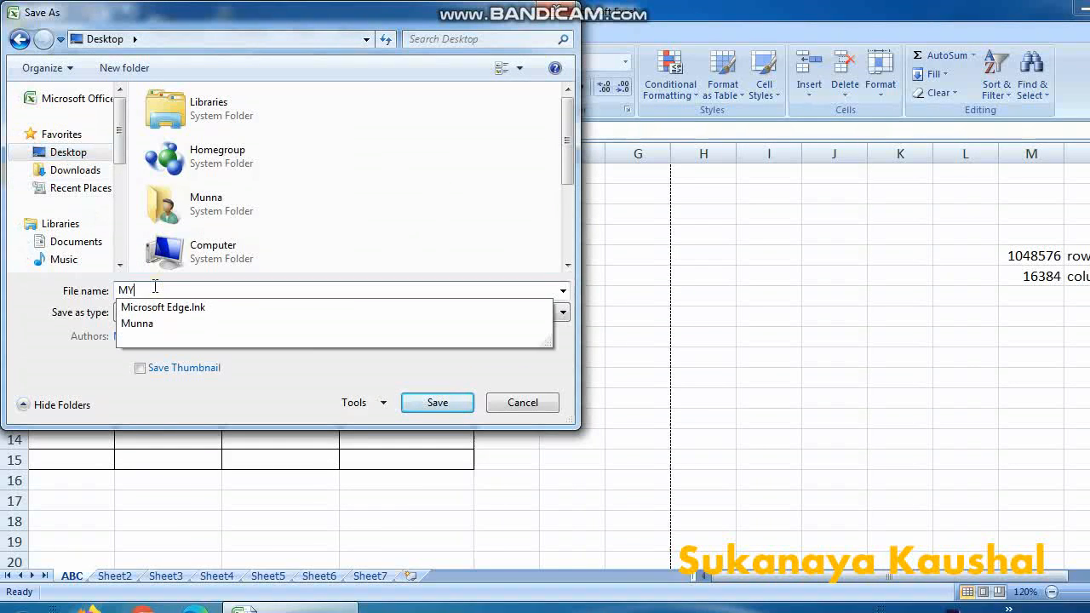
type("EXCEL")
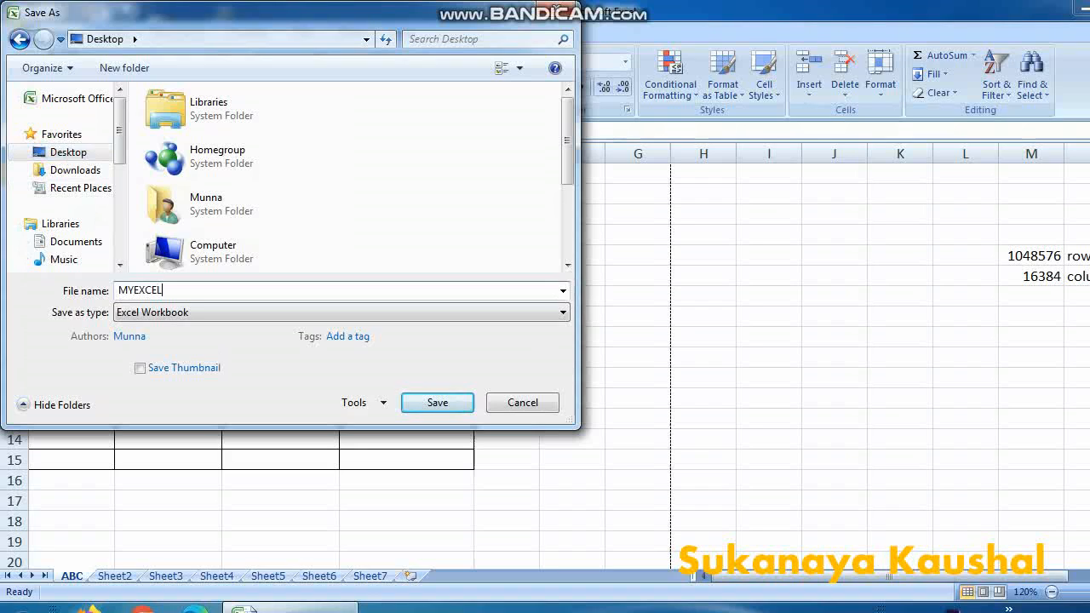
type("SHEET")
left_click(430, 403)
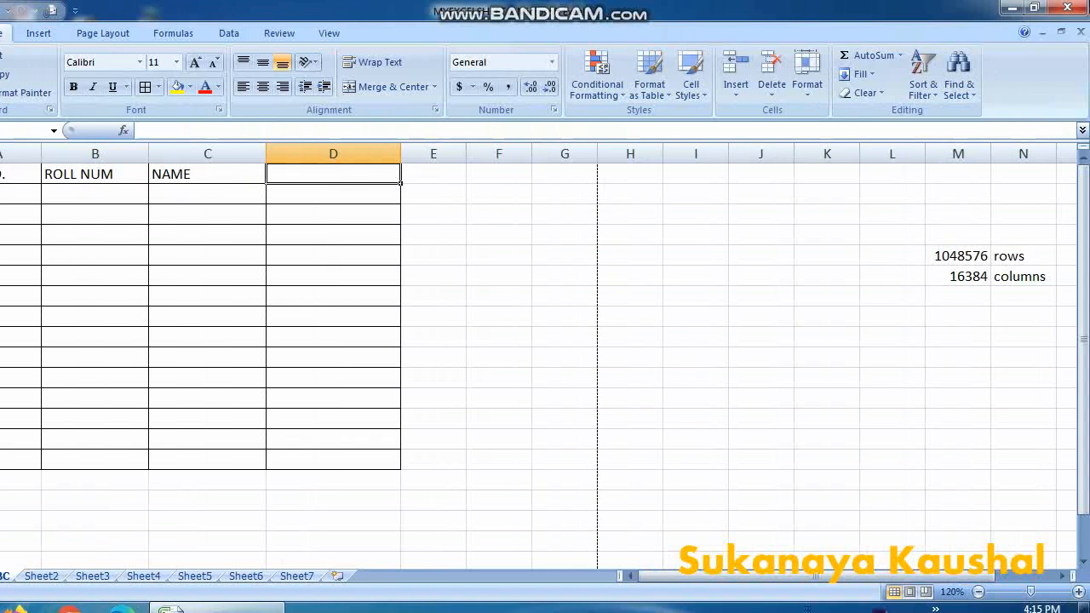
Close Excel and examine the file type in the properties of the MYEXCELSHEET file on the desktop.
left_click(1056, 12)
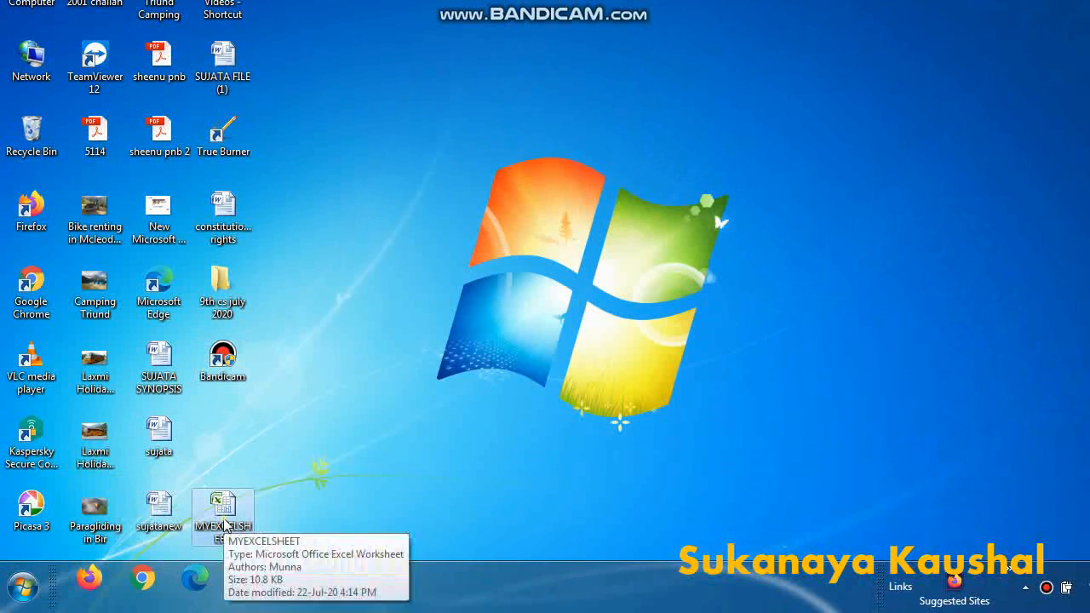
double_click(223, 520)
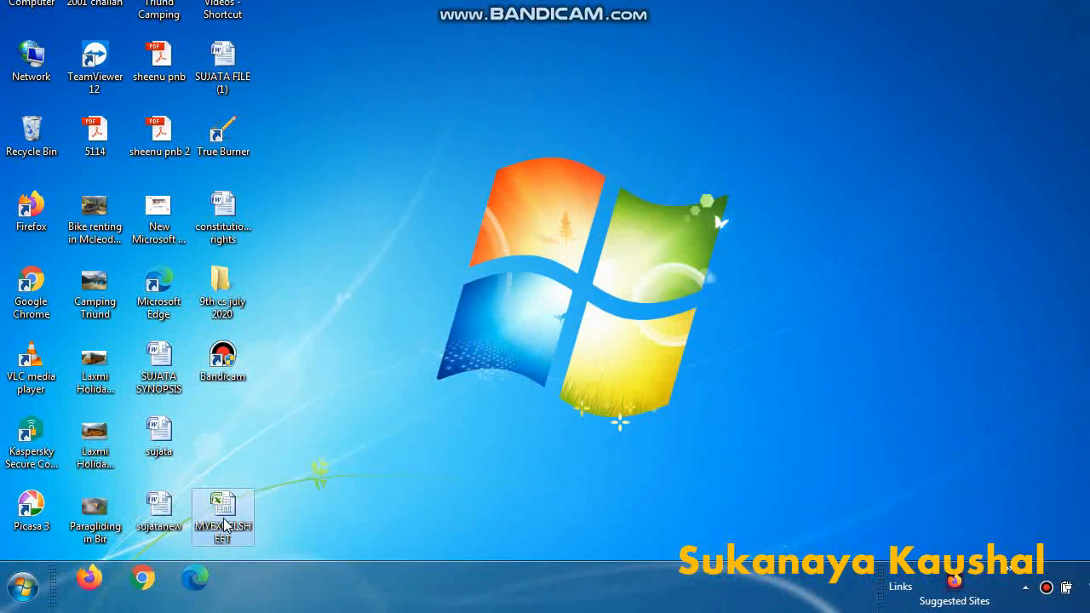
right_click(224, 522)
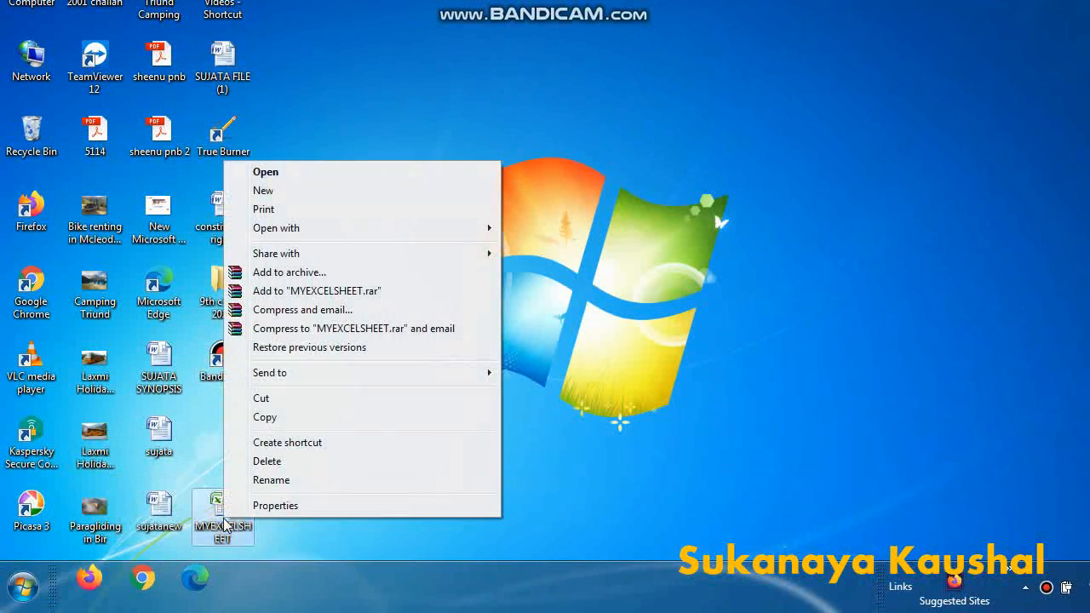
left_click(329, 506)
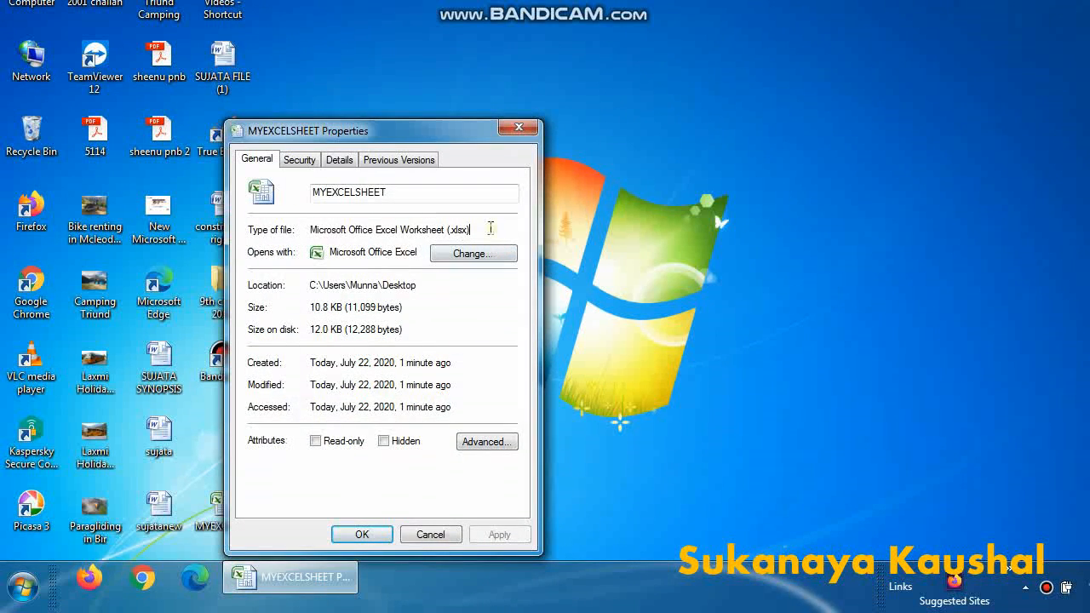
left_click_drag(490, 228, 292, 230)
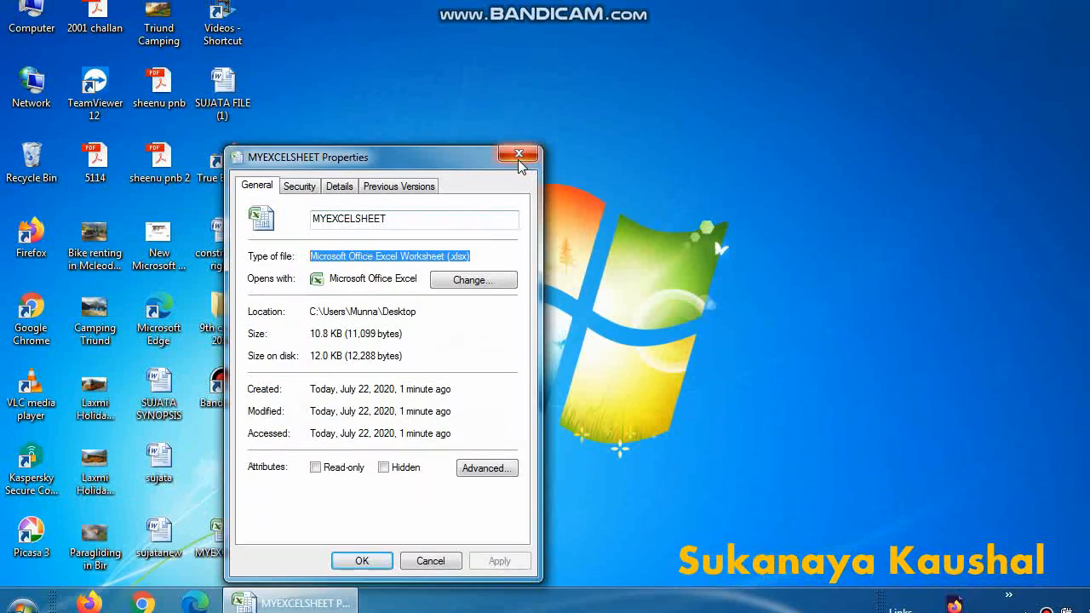
left_click(518, 154)
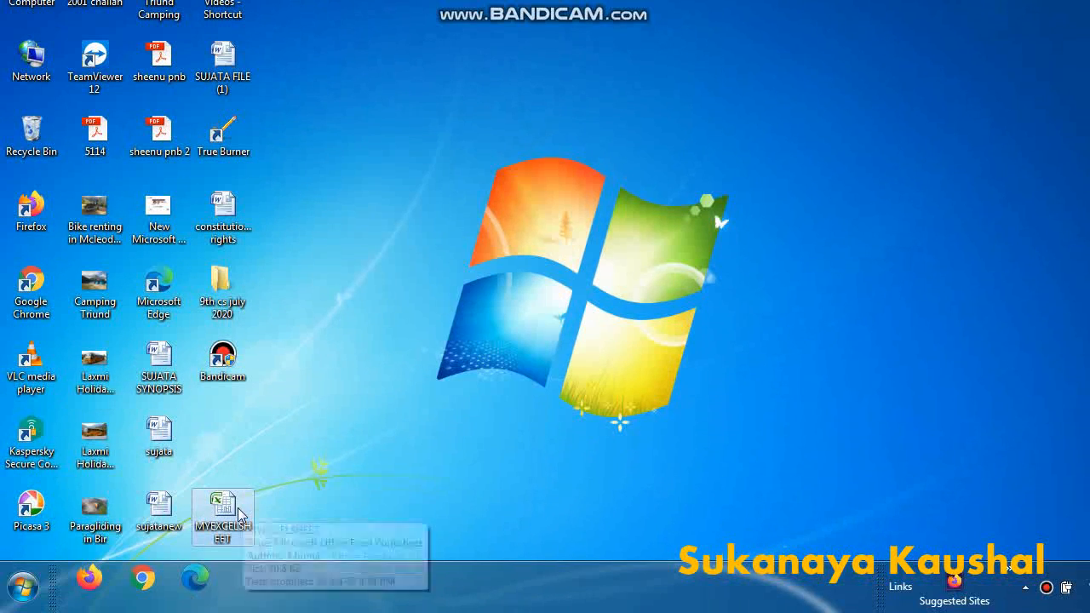
Reopen MYEXCELSHEET from the desktop in a maximised window and save a copy to the Desktop as MYEXCELFILE1.
double_click(223, 511)
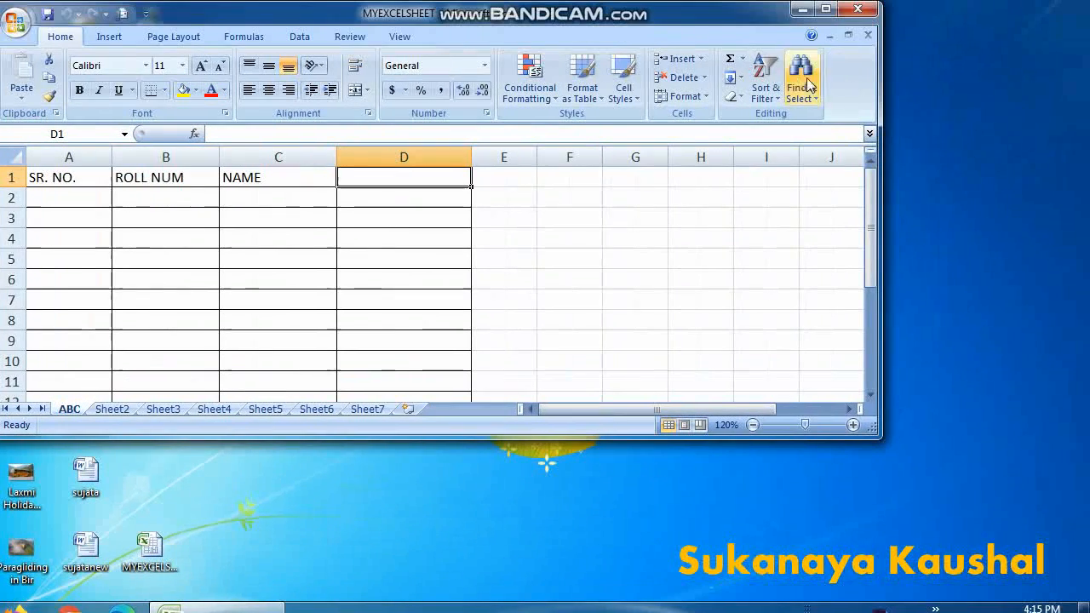
left_click(826, 10)
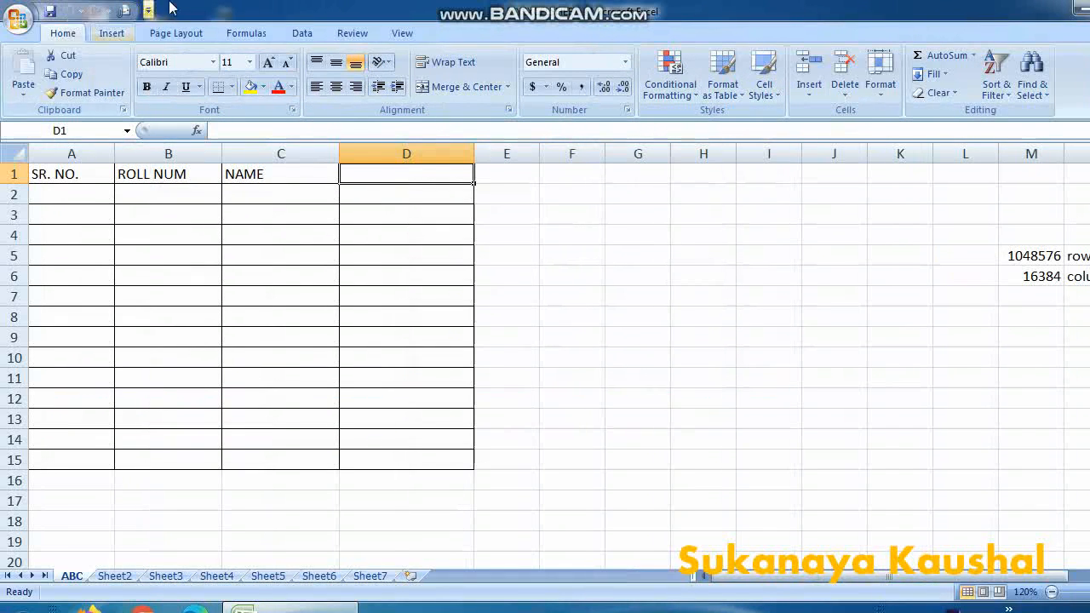
left_click(15, 21)
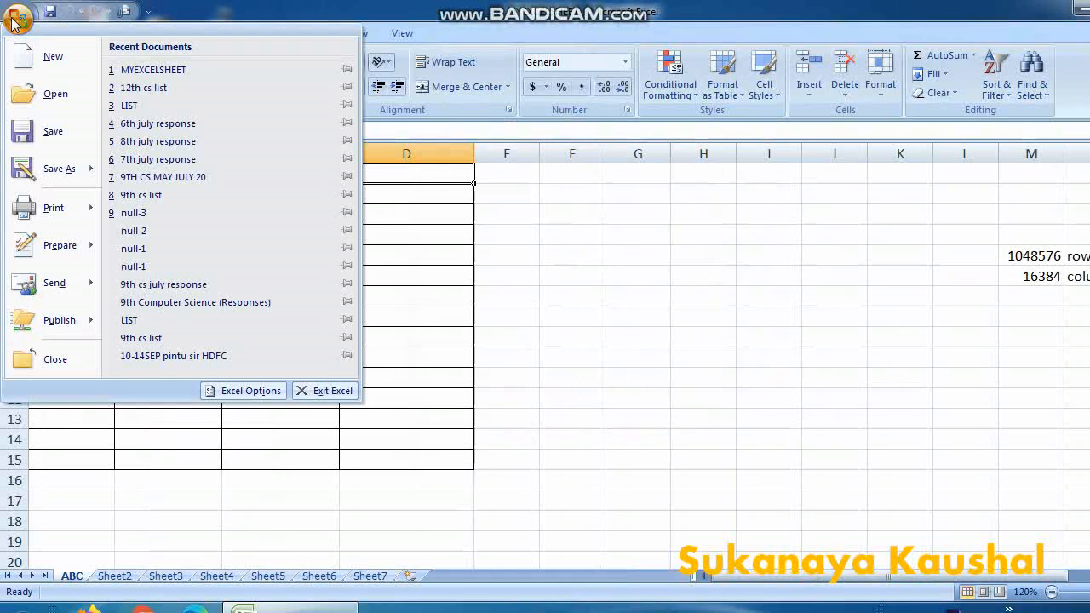
left_click(51, 169)
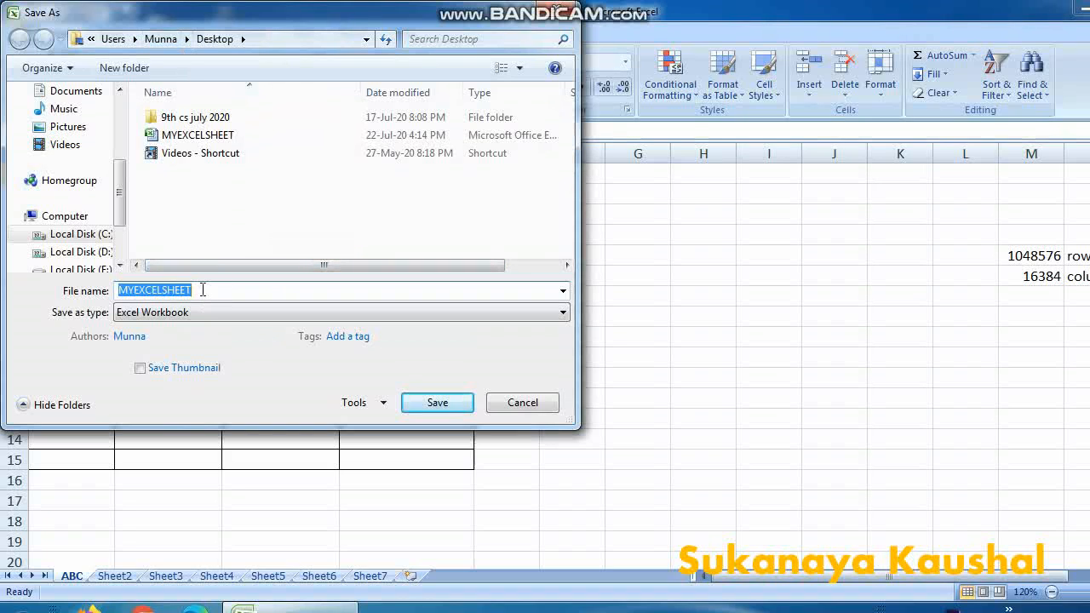
key("BackSpace")
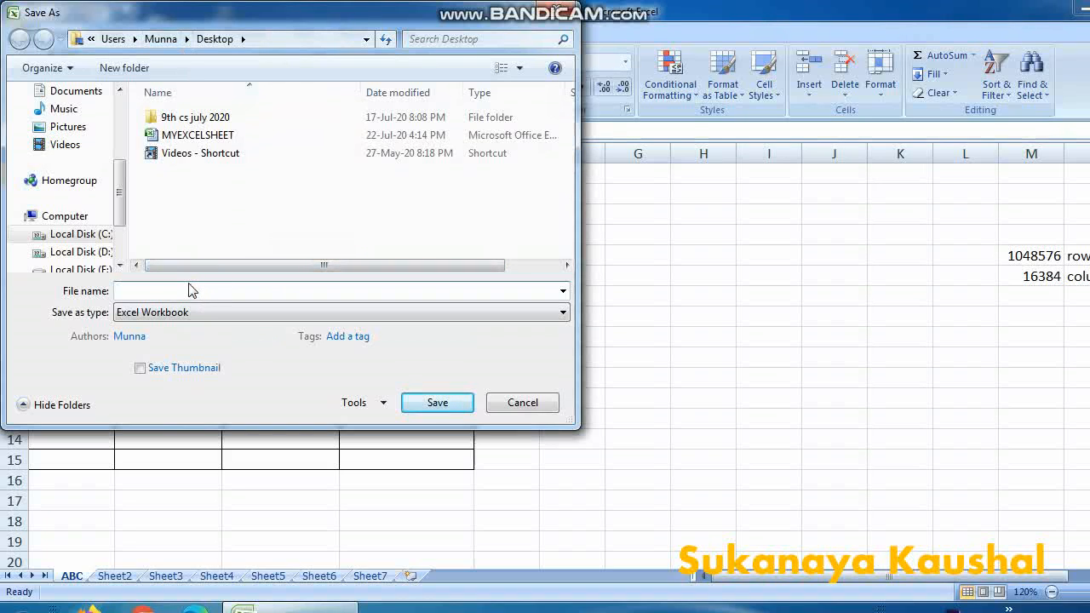
type("MY")
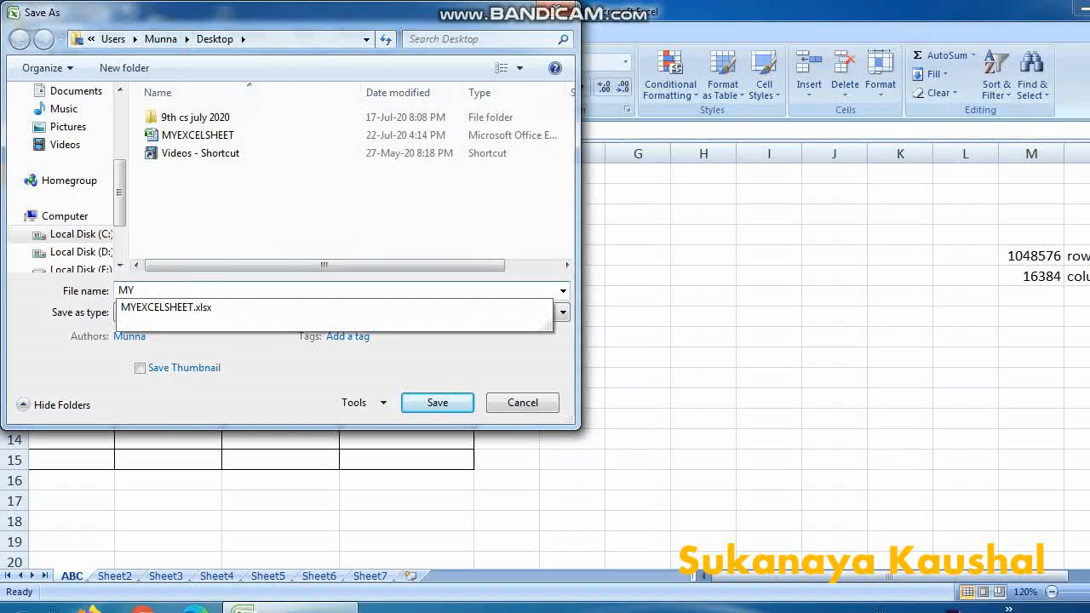
type("EXCELFILE1")
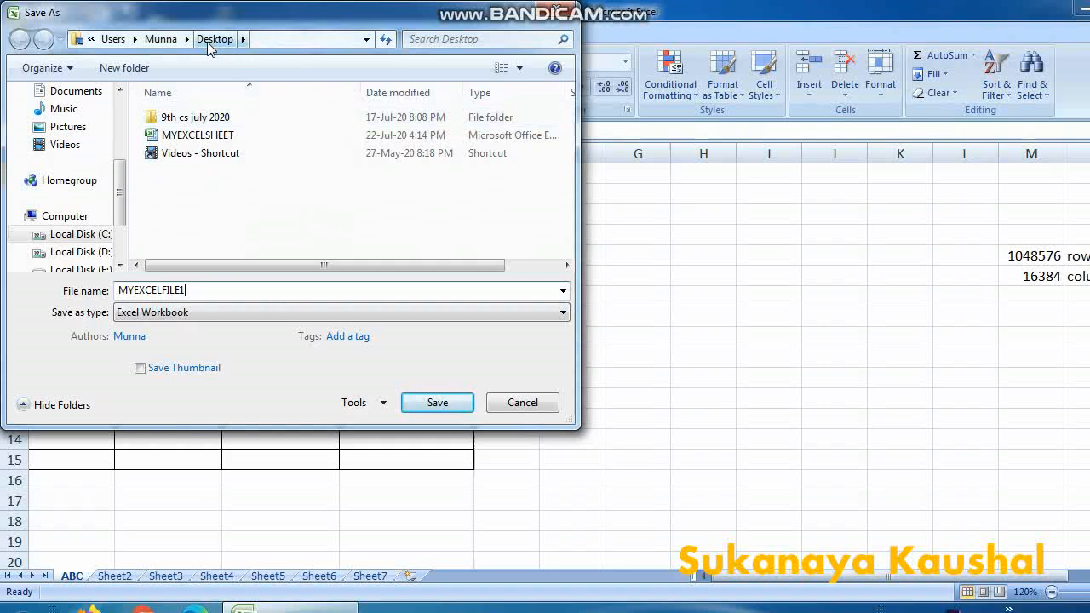
left_click(438, 404)
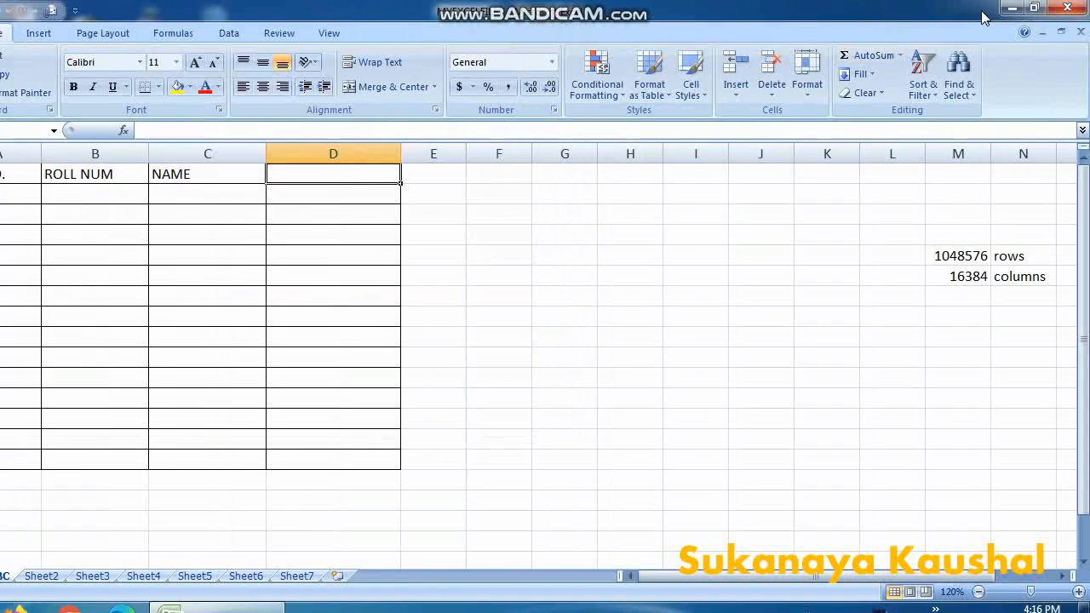
Minimise the workbook window and locate the MYEXCELFILE1 file on the desktop.
left_click(1011, 8)
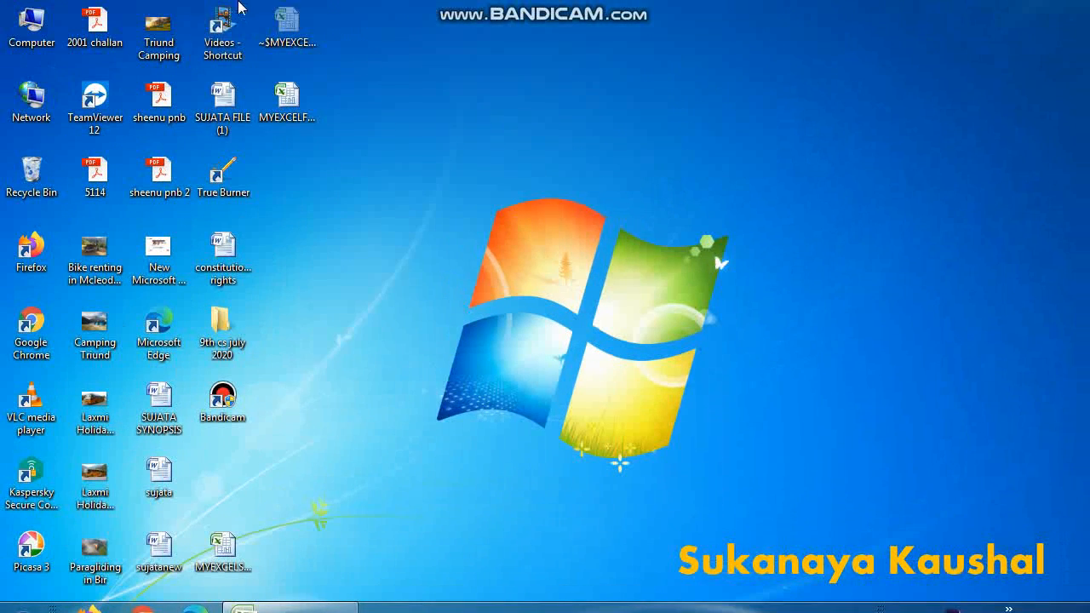
left_click(234, 101)
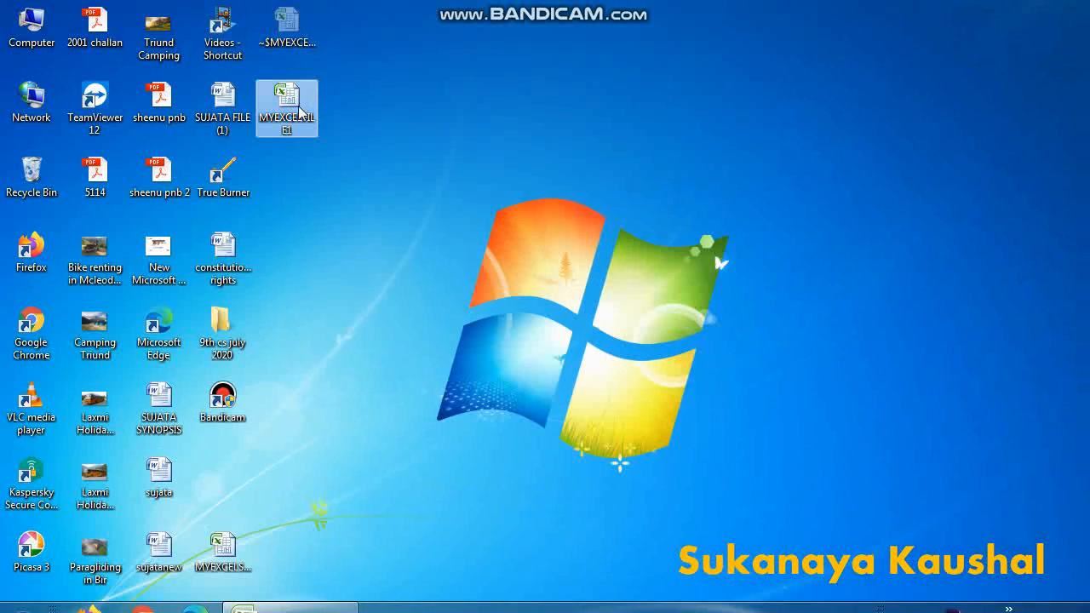
Open MYEXCELFILE1 from the desktop to view it, then close it and reopen MYEXCELSHEET.
double_click(294, 111)
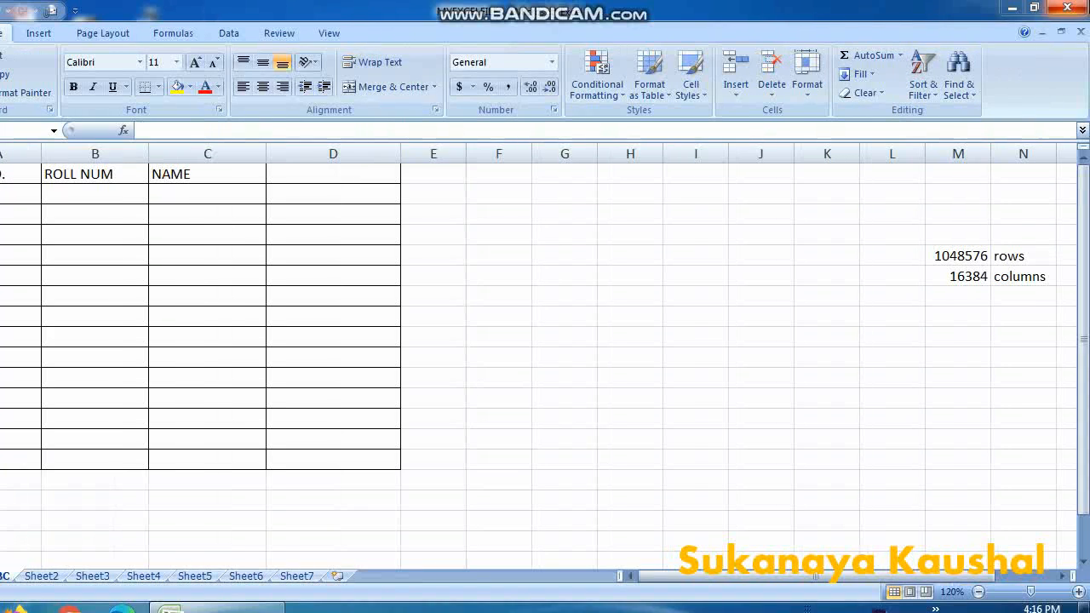
left_click(1083, 9)
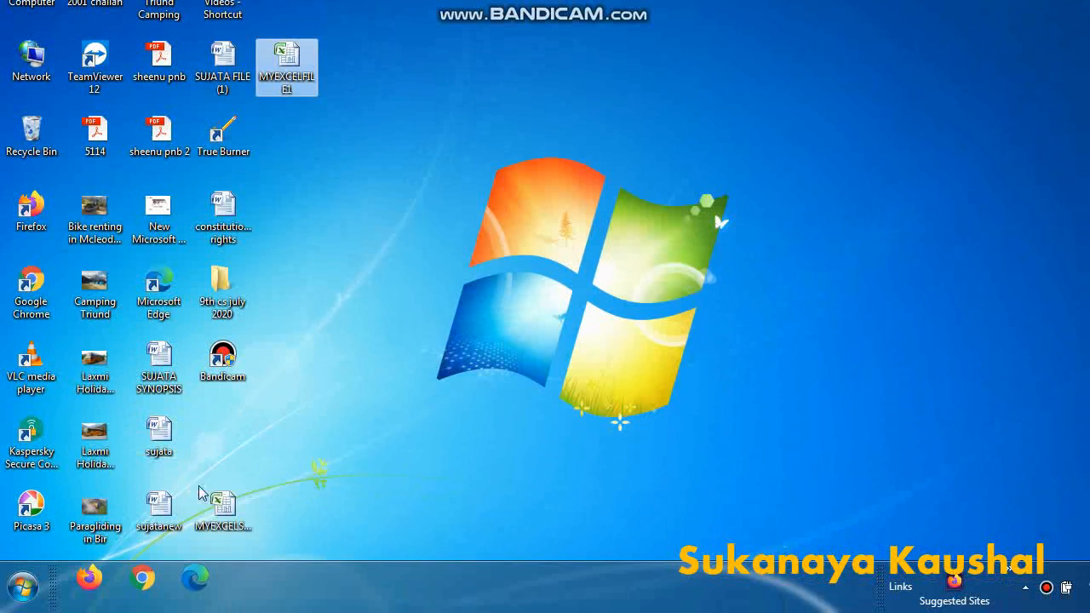
double_click(217, 549)
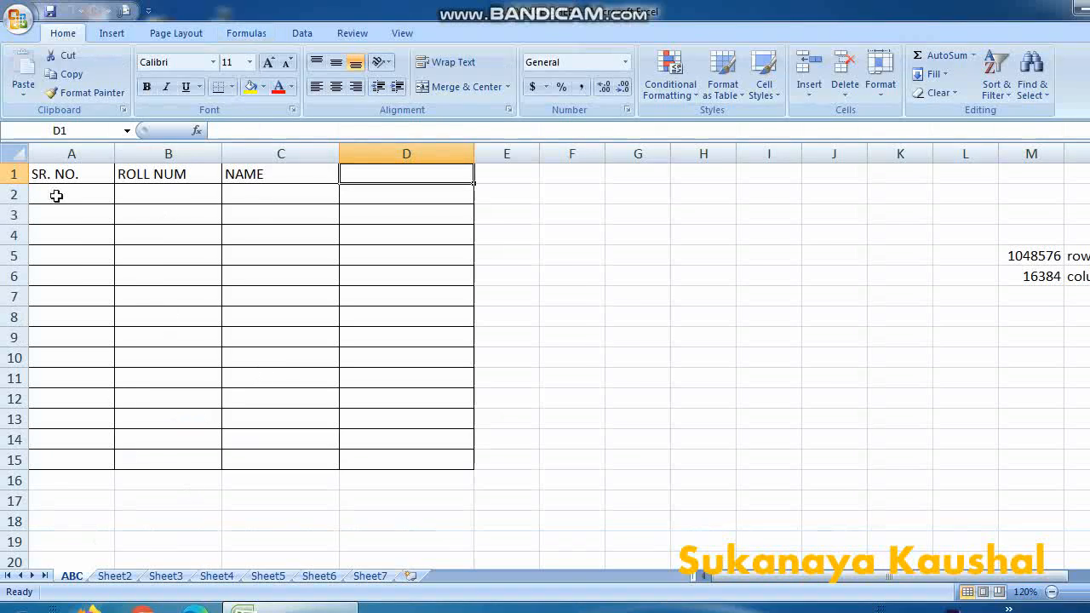
Locate the cell where column A meets row 4 and enter 1 in cell A4.
left_click(70, 153)
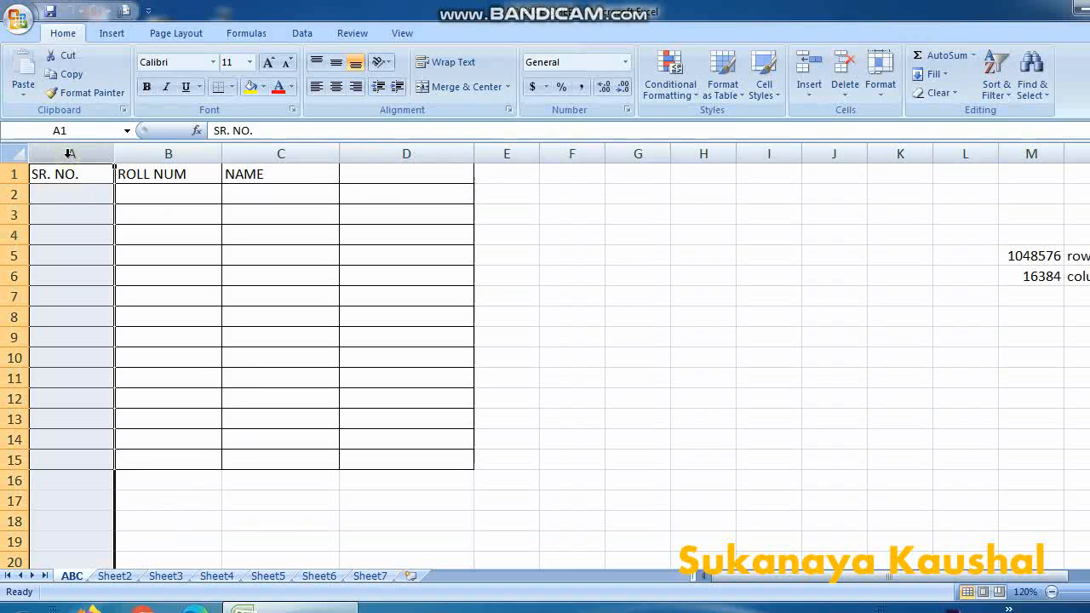
left_click(6, 236)
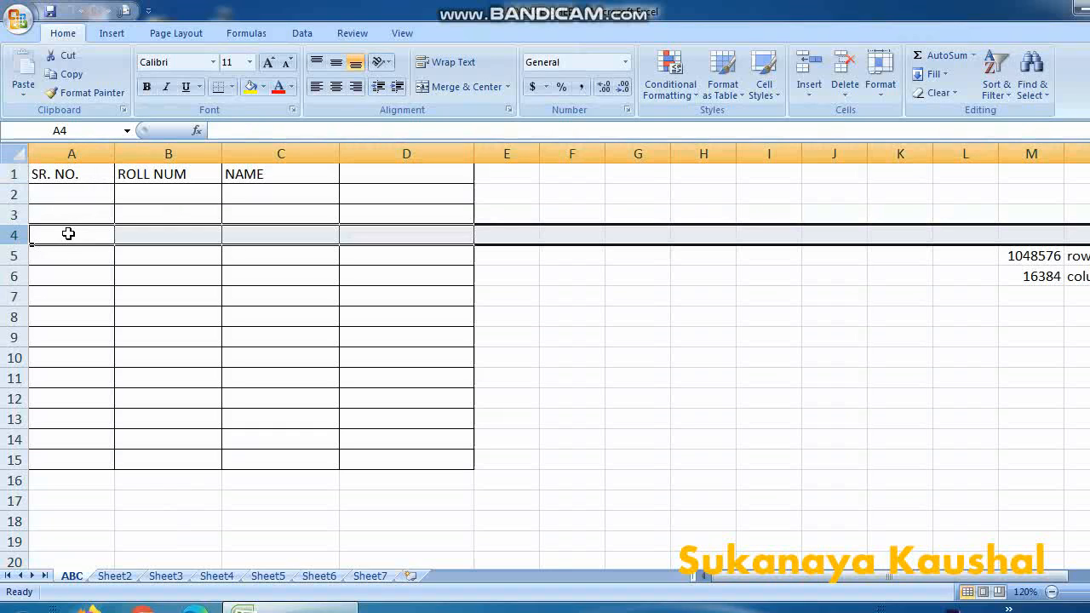
left_click(68, 233)
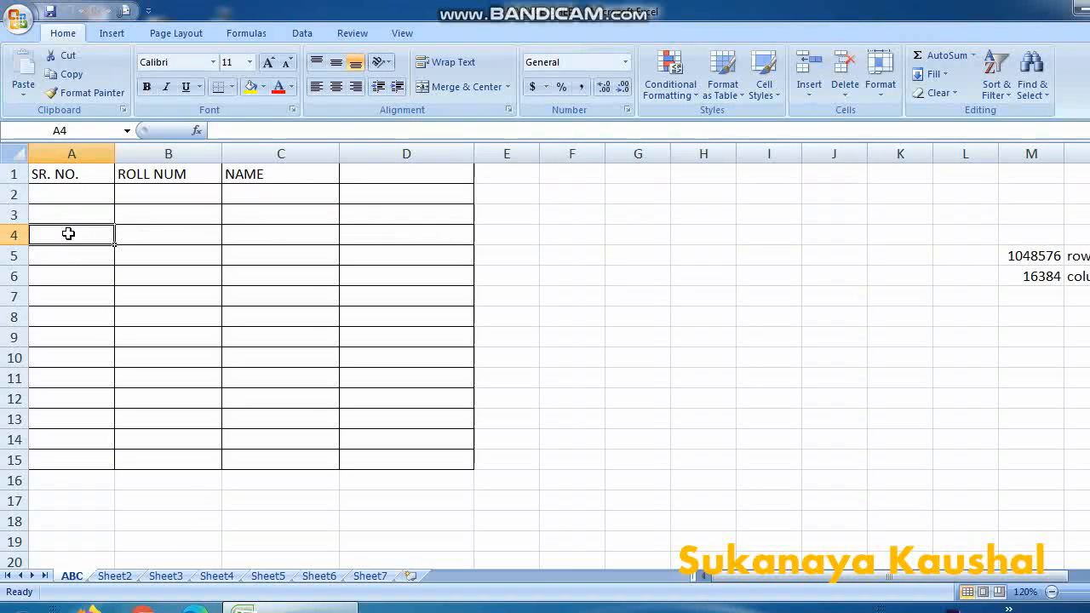
type("1")
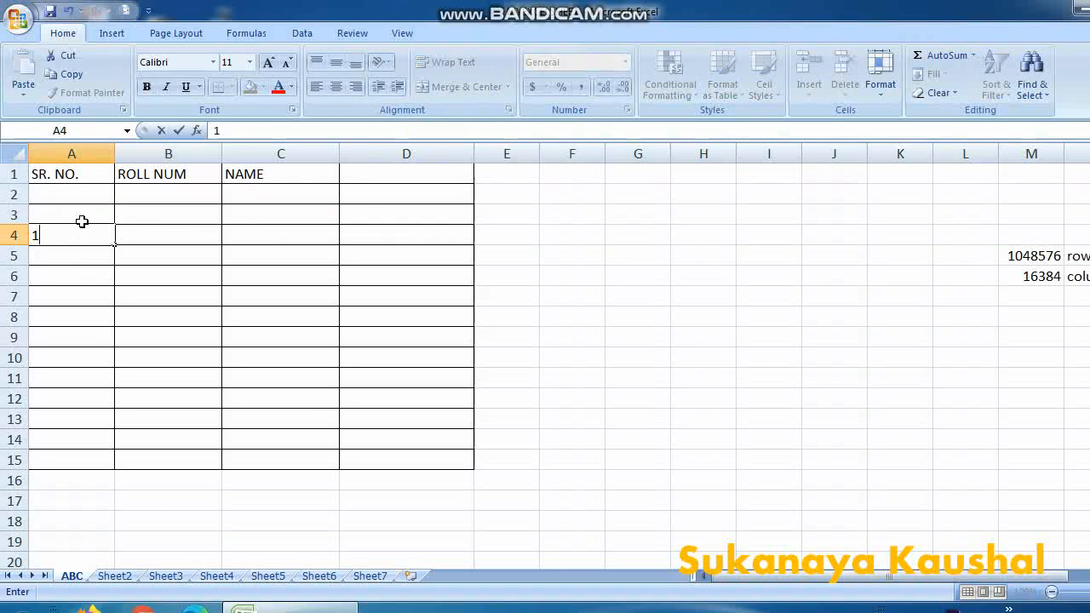
left_click(75, 253)
left_click(58, 233)
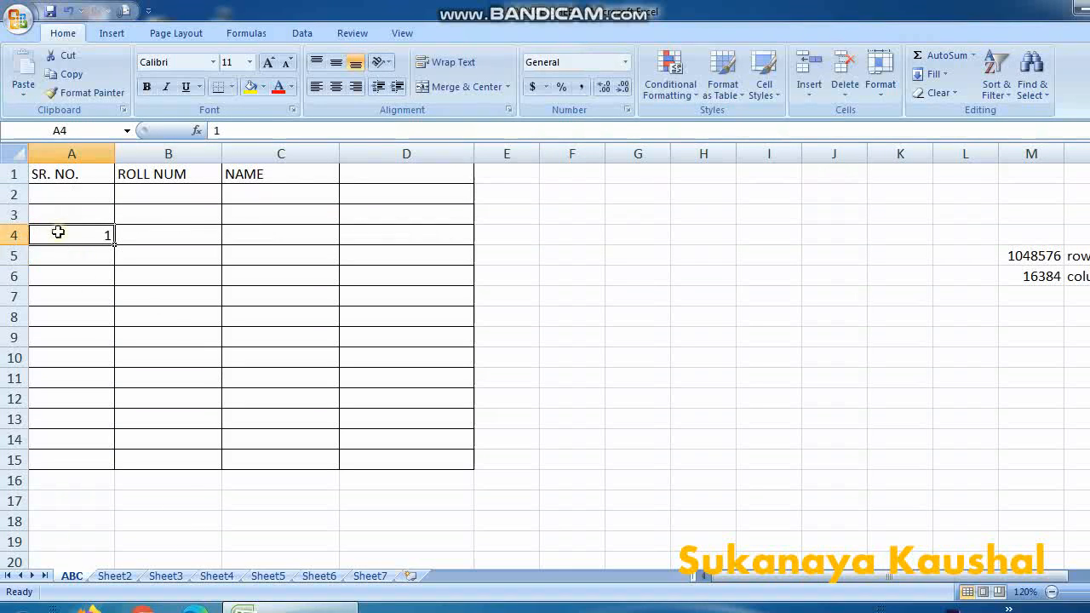
Examine how column A and row 4 form the address of cell A4 in the Name Box, comparing it with neighbouring cells.
left_click(70, 151)
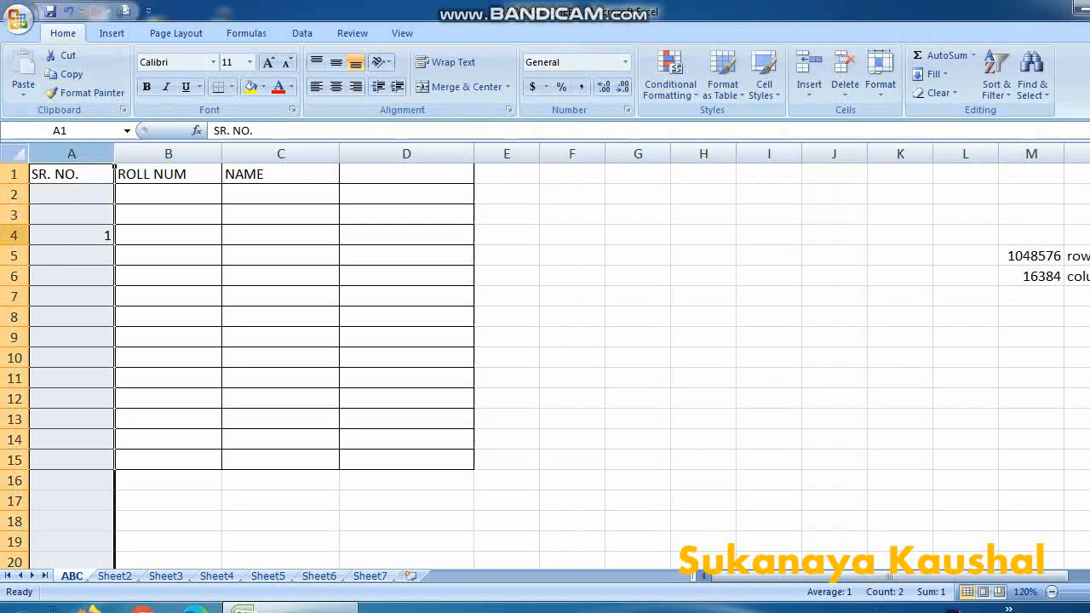
left_click(26, 239)
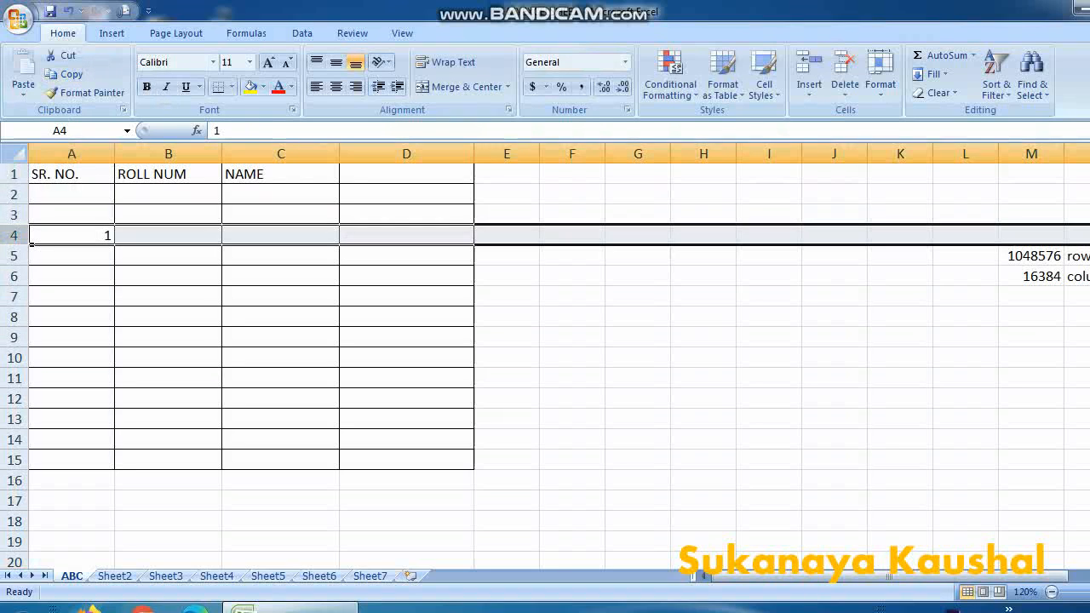
left_click(95, 237)
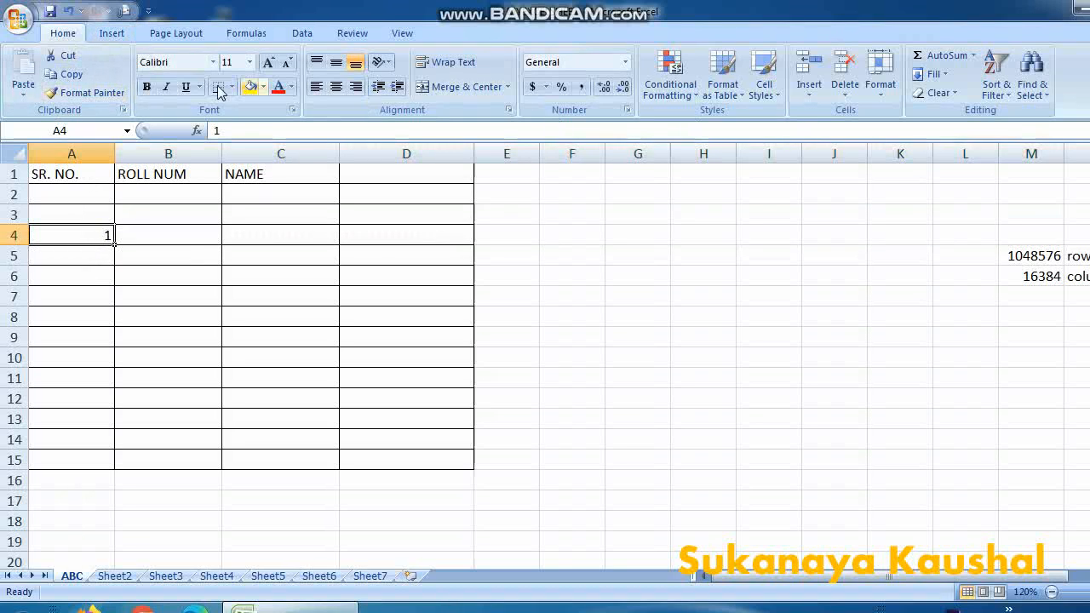
left_click(45, 132)
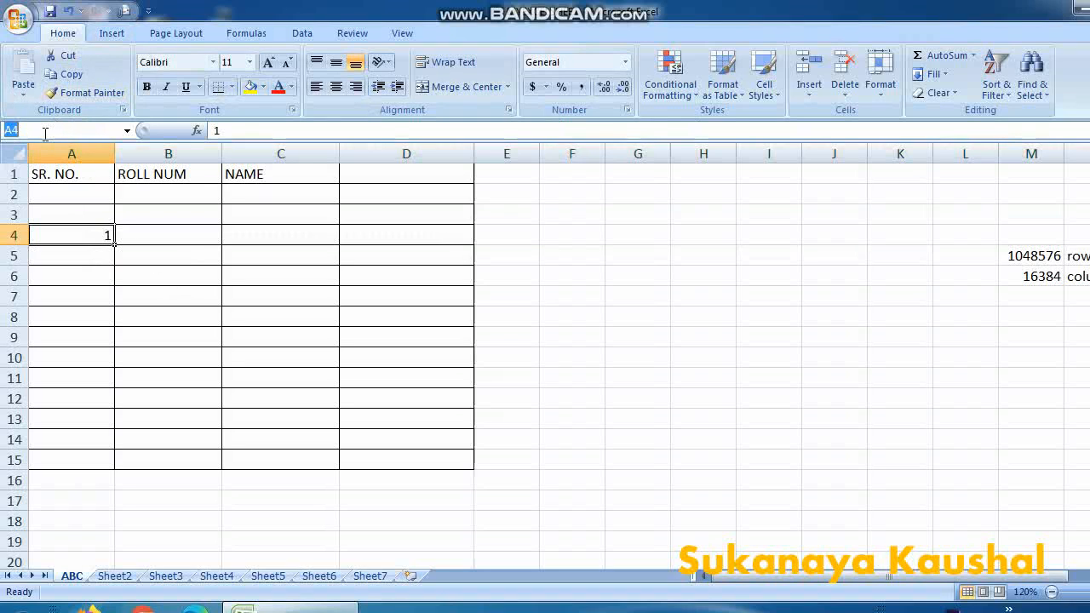
left_click(140, 259)
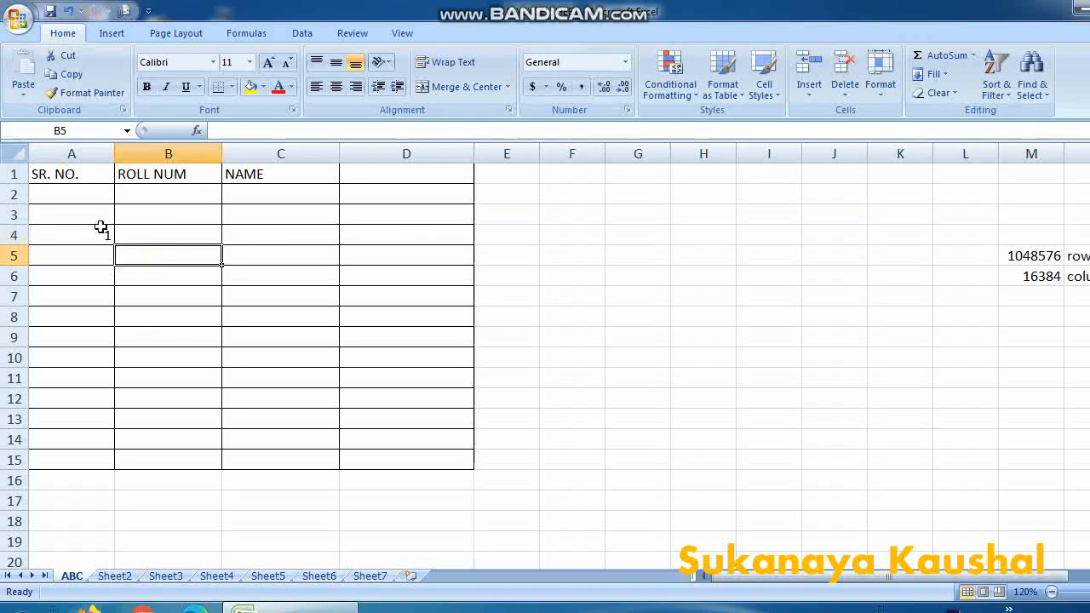
left_click(80, 220)
left_click(84, 230)
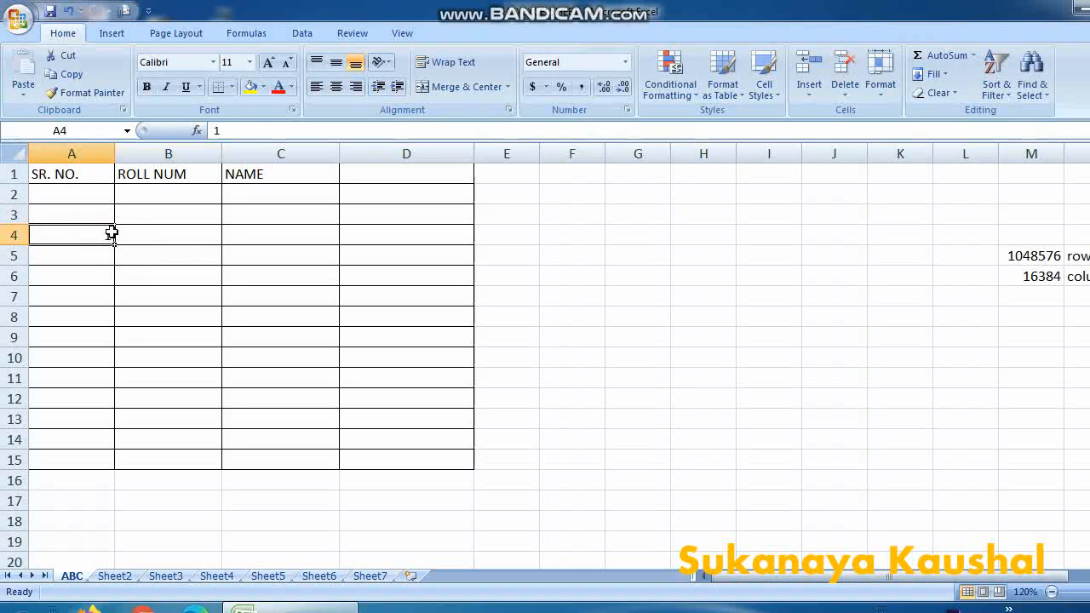
Go to cell A9 by its address in the Name Box, and examine the addresses of cells A4, A8, B7, D10 and C11.
left_click(95, 132)
type("A")
key("Return")
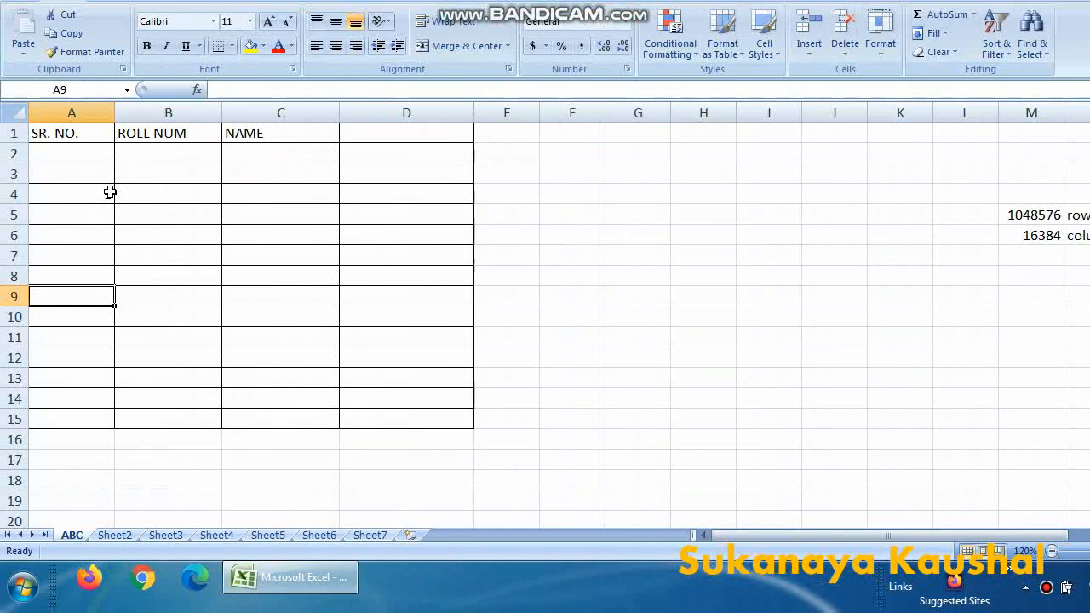
left_click(83, 194)
left_click(81, 274)
left_click(211, 254)
left_click(401, 311)
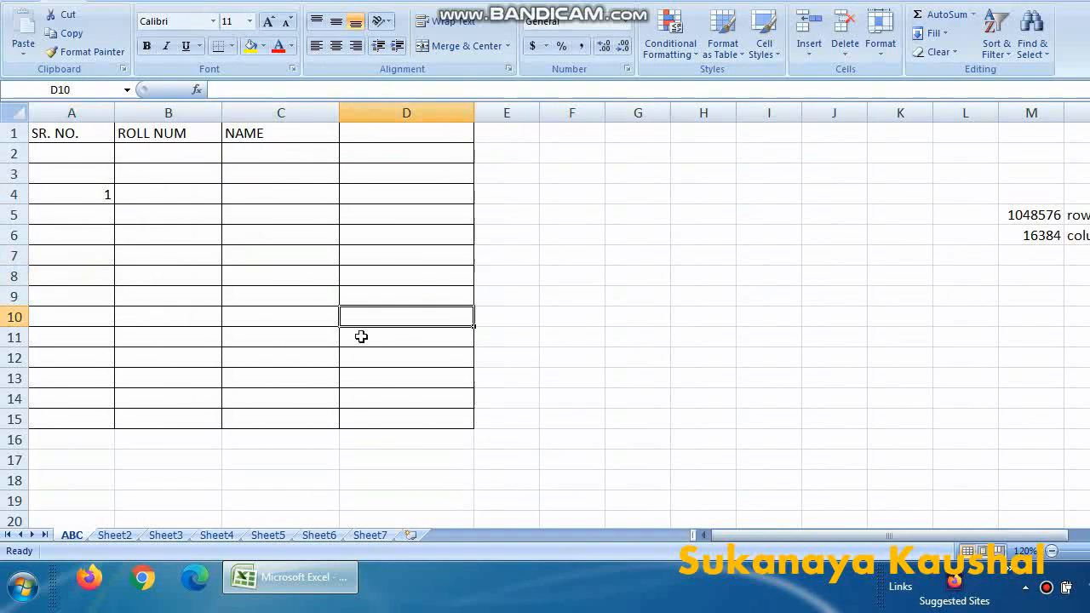
left_click(330, 340)
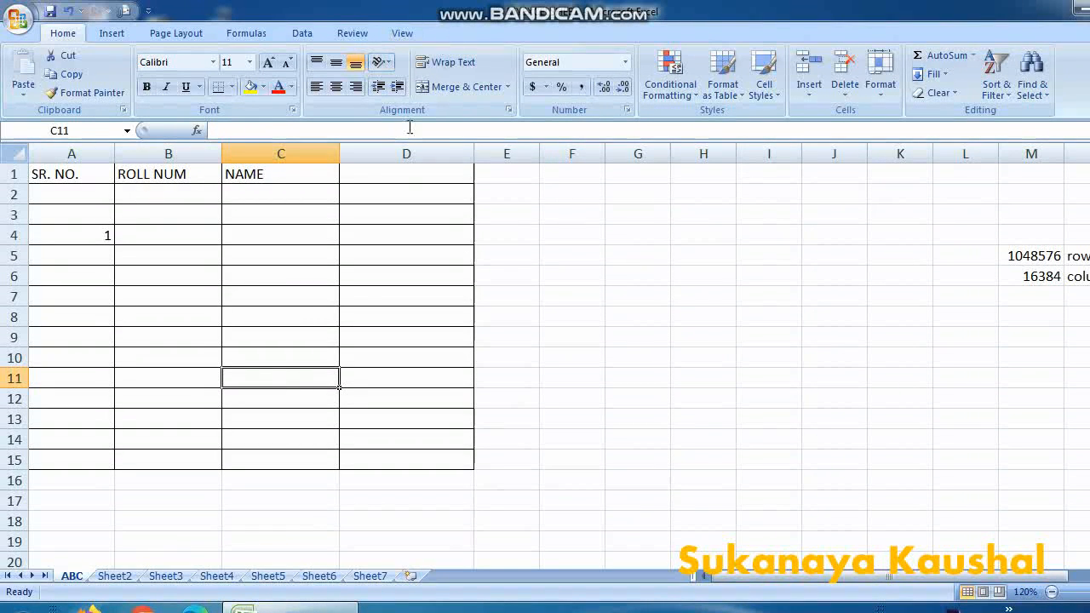
Examine the formula bar and the headings of column D and row 7.
left_click(509, 129)
left_click(395, 152)
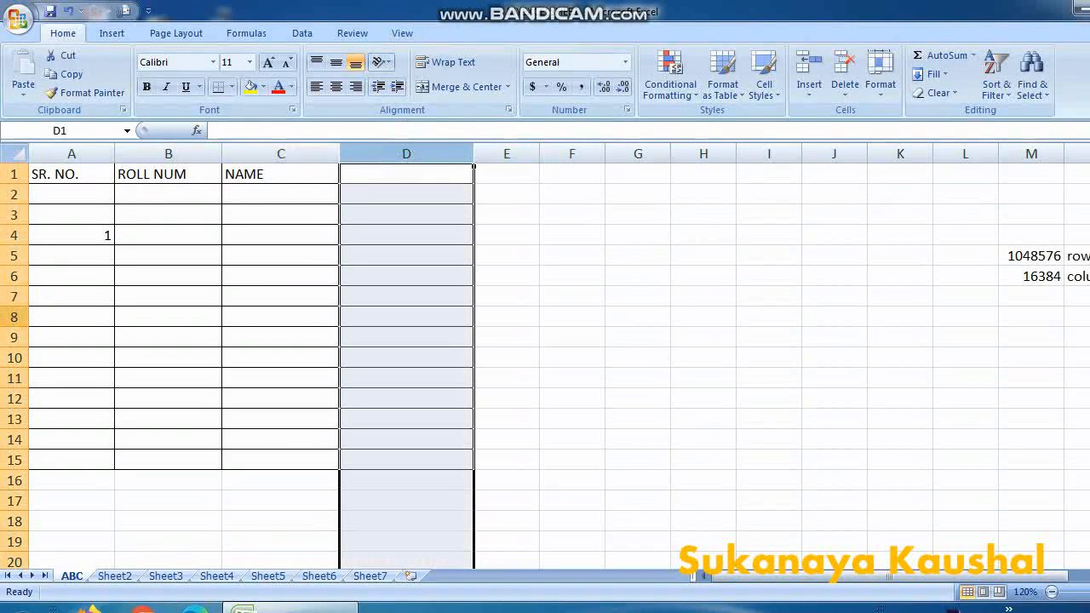
left_click(6, 296)
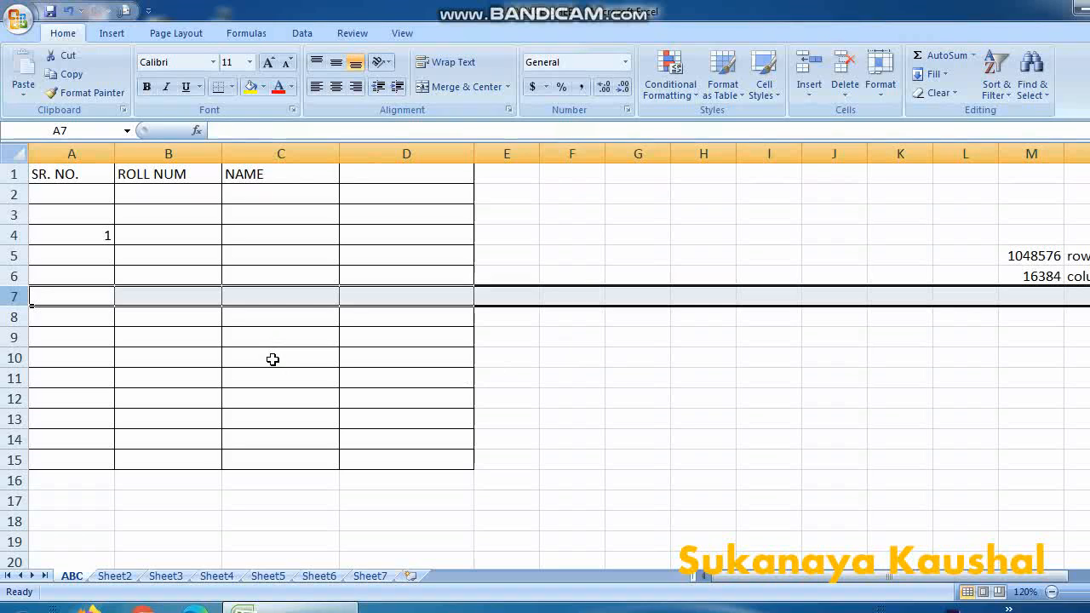
Enter an exclamation mark in cell C7 and reselect that cell.
left_click(277, 293)
type("1")
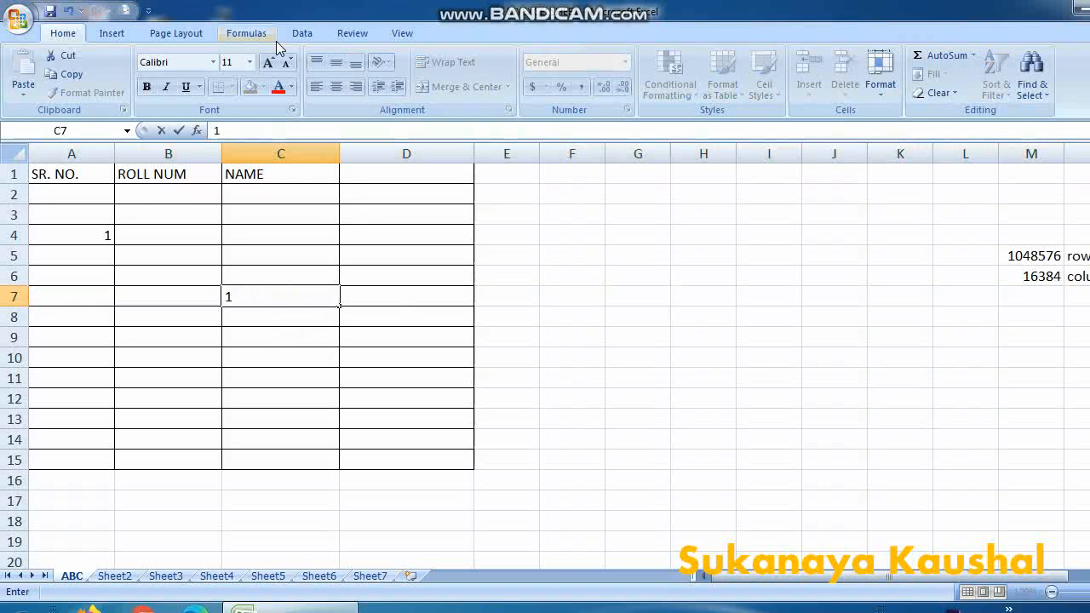
key("BackSpace")
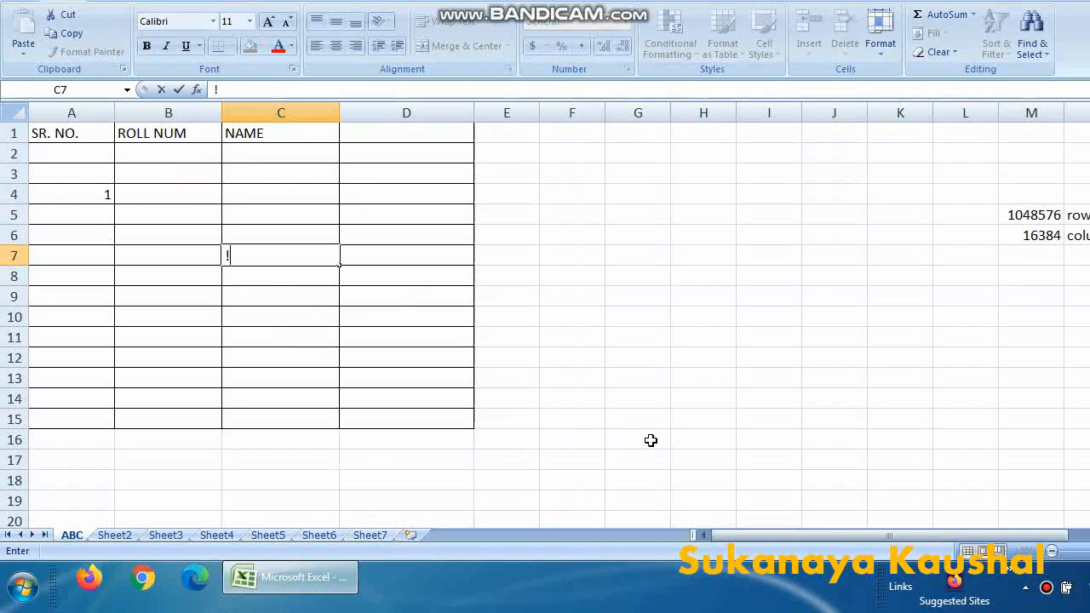
left_click_drag(286, 313, 286, 298)
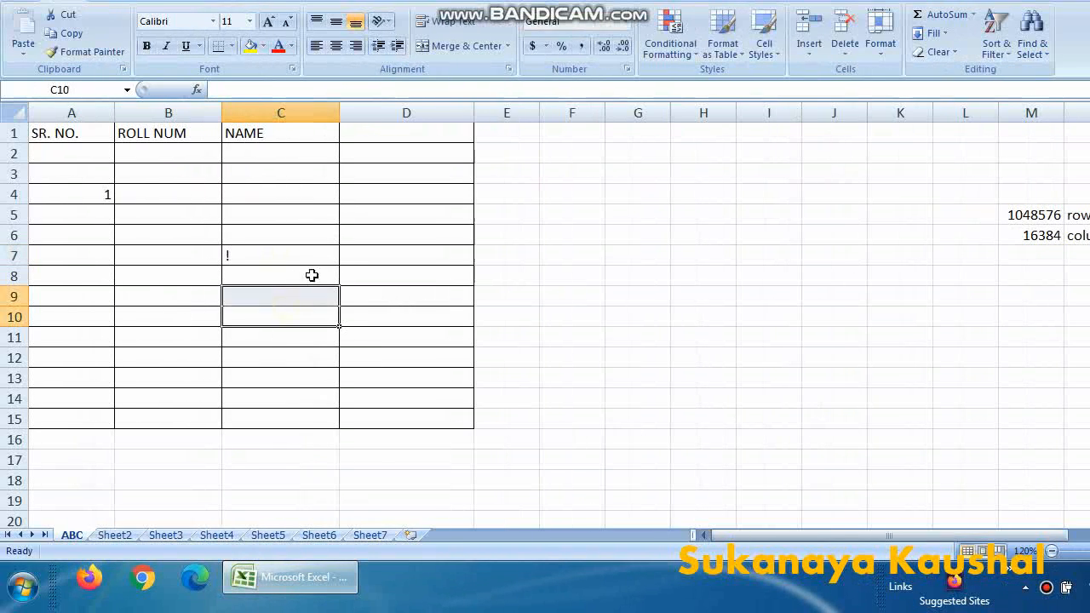
left_click(331, 260)
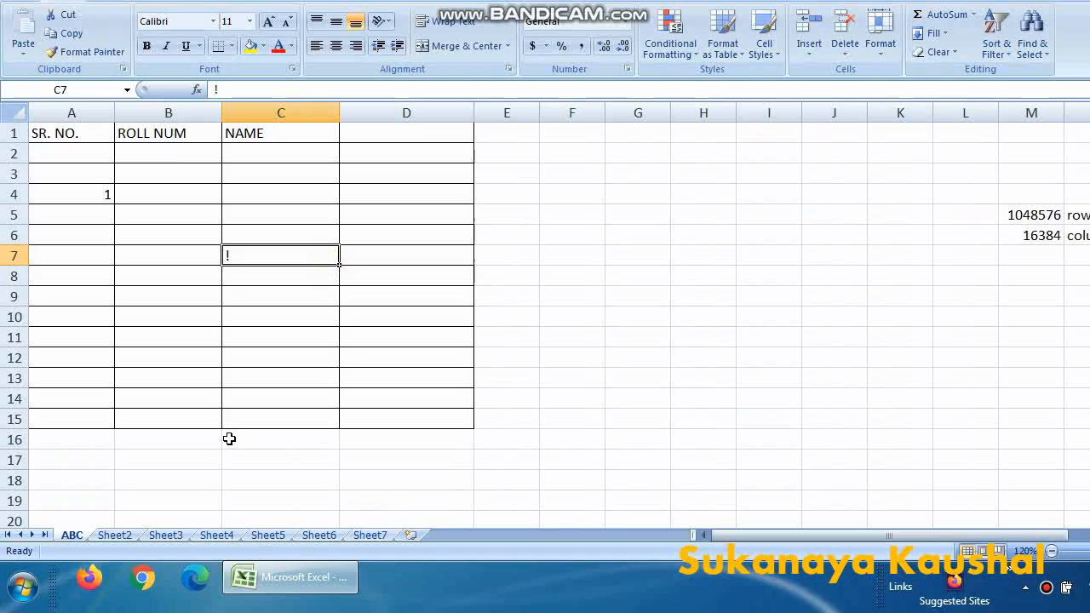
Move the active cell one cell at a time up, down and sideways through the table, ending at cell C4.
key("Up")
key("Up")
key("Up")
key("Down")
key("Down")
key("Down")
key("Left")
key("Left")
key("Right")
key("Right")
key("Right")
key("Up")
key("Up")
key("Up")
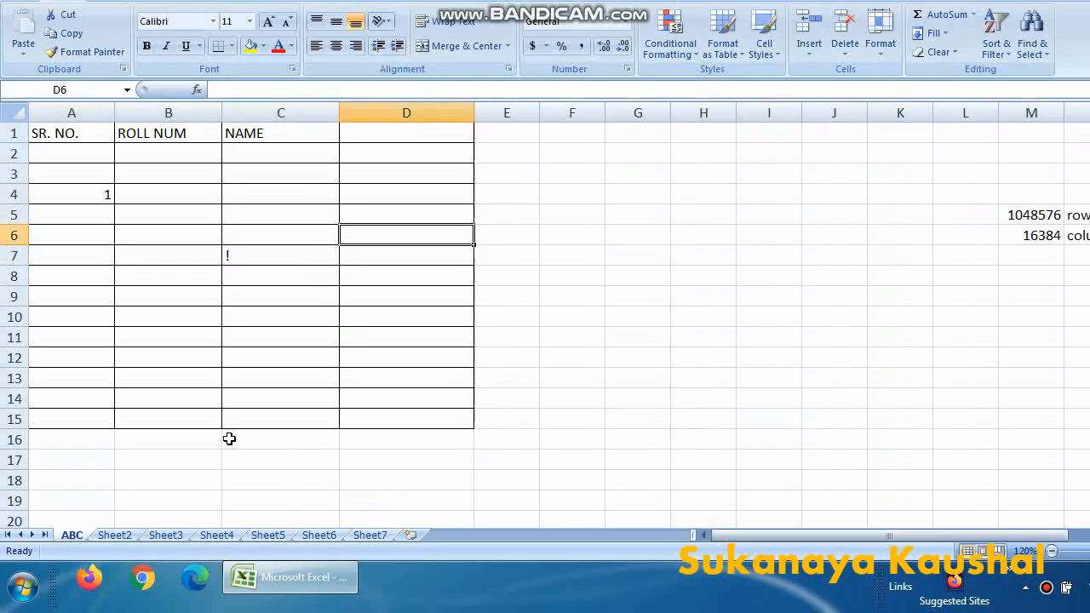
key("Left")
key("Left")
key("Left")
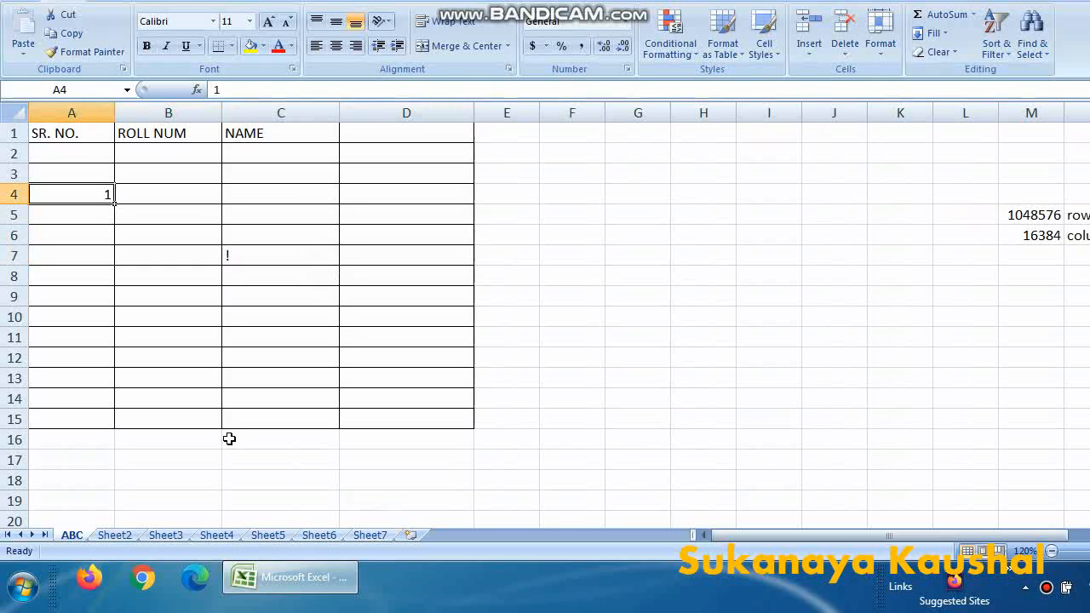
key("Right")
key("Down")
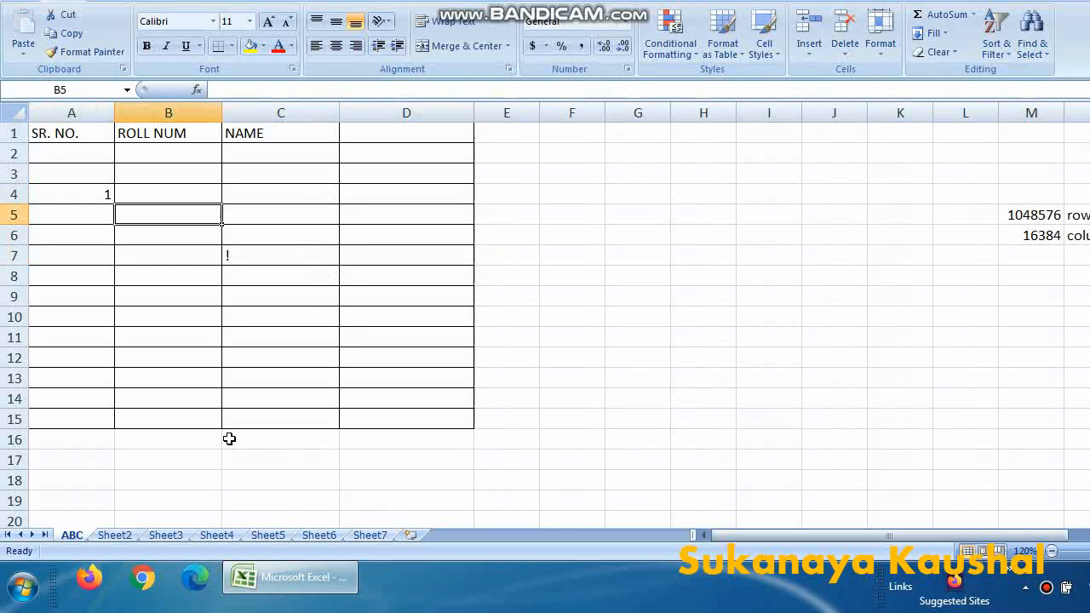
key("Up")
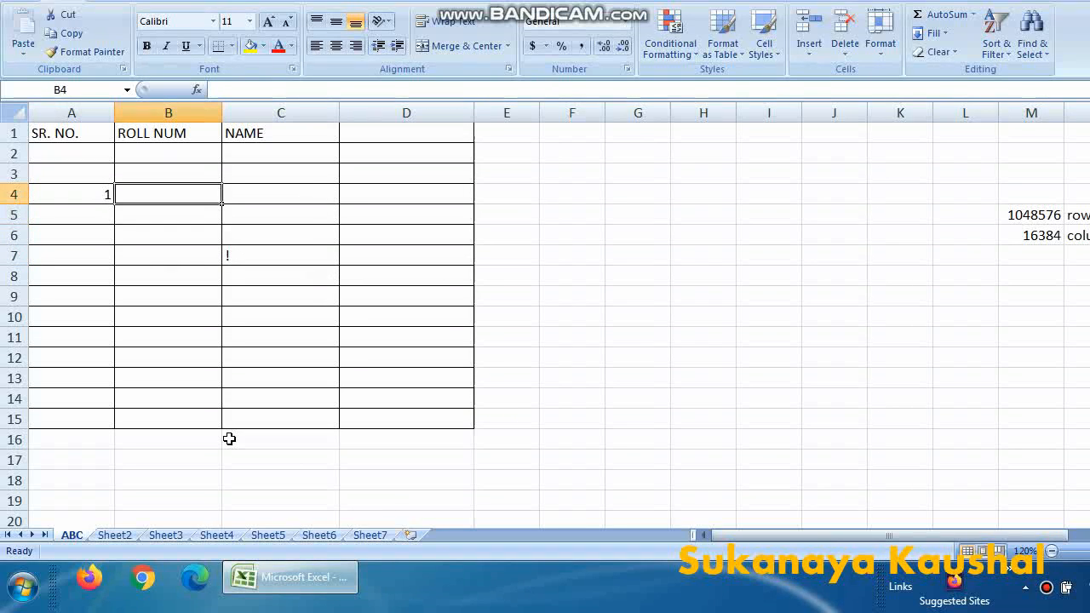
key("Right")
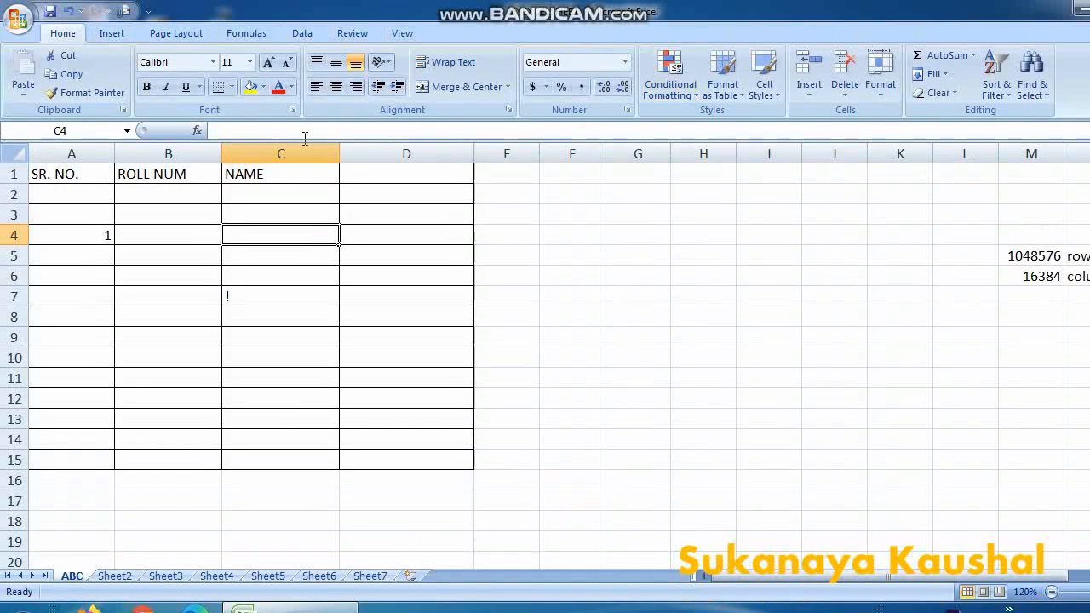
left_click(305, 135)
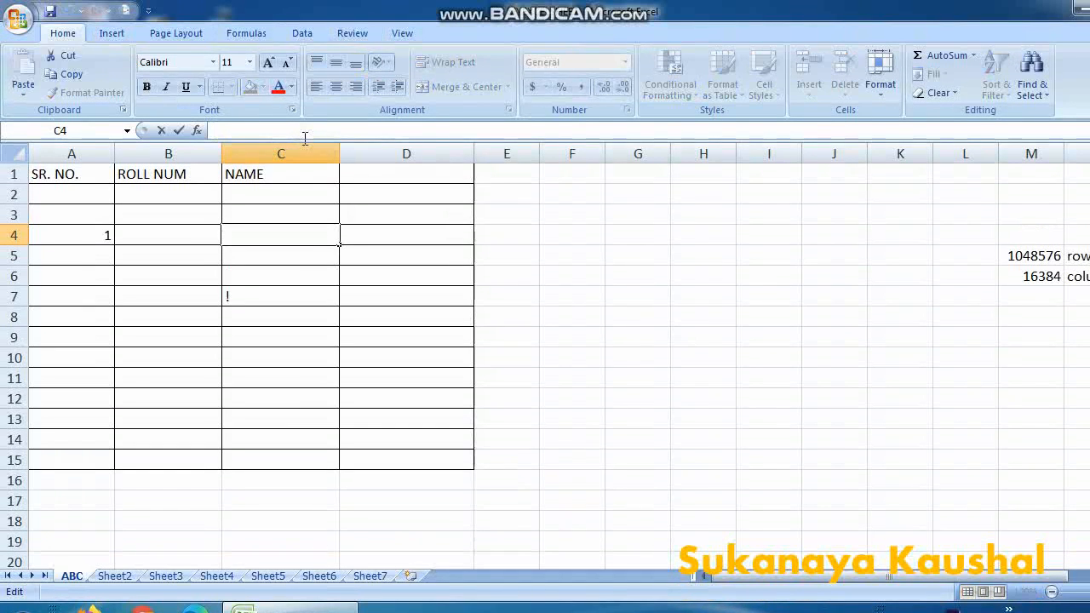
type("=(")
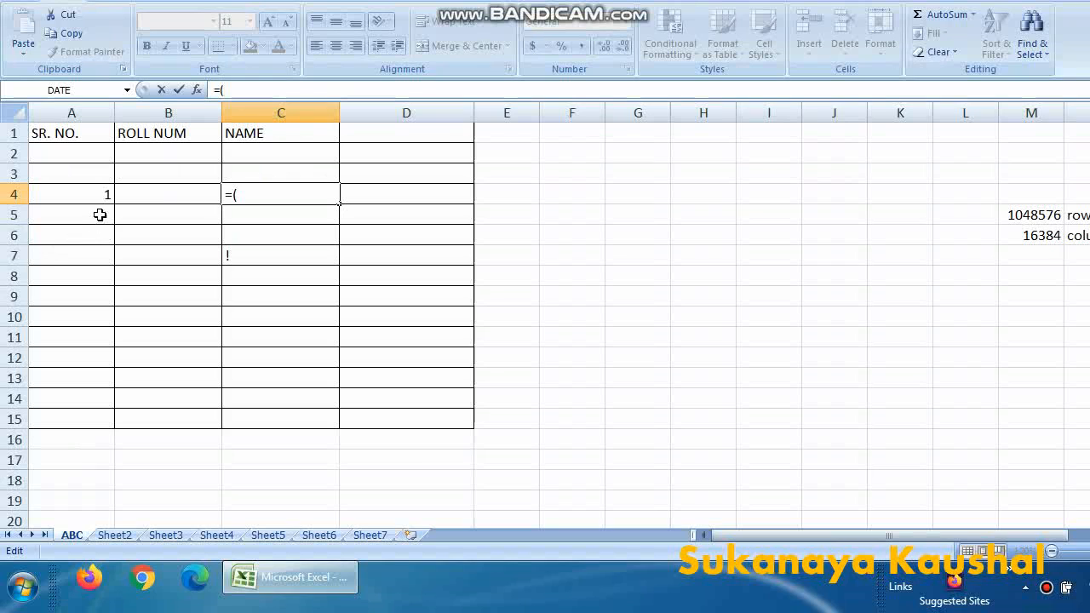
left_click(109, 254)
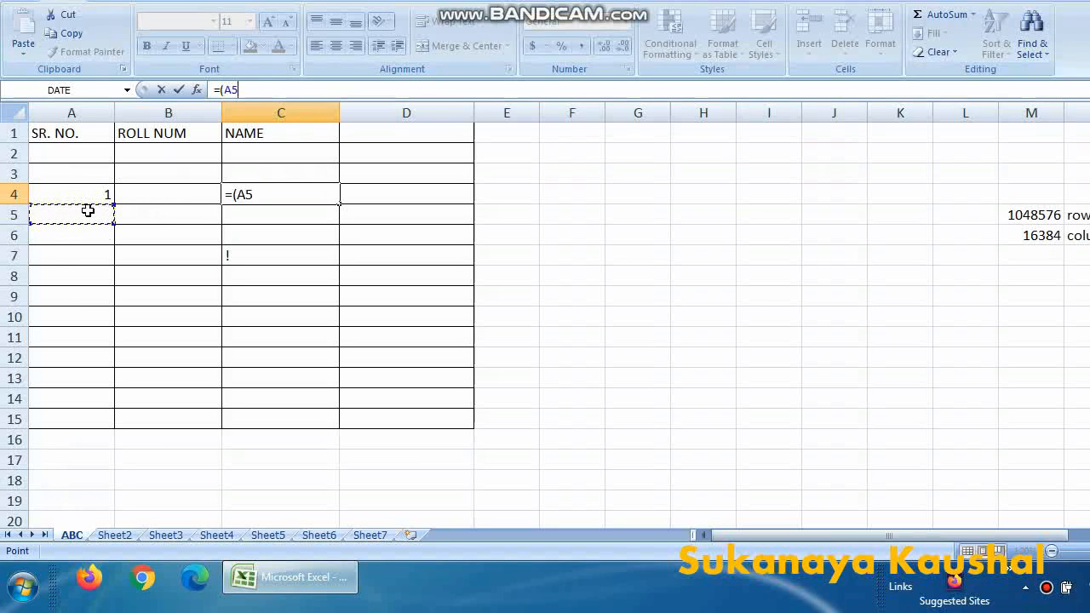
type("2")
key("BackSpace")
key("BackSpace")
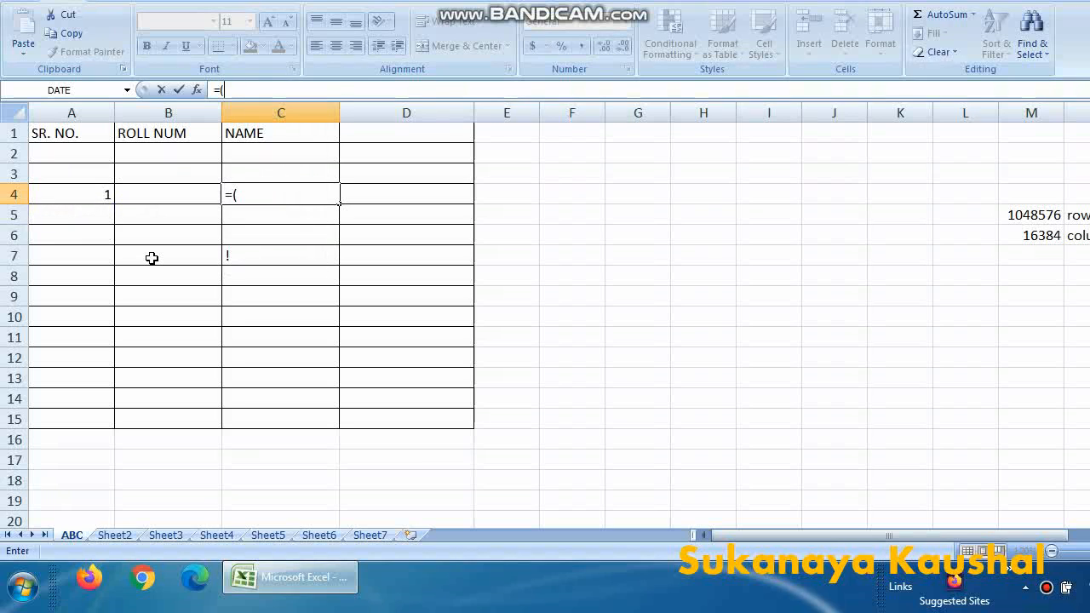
key("Escape")
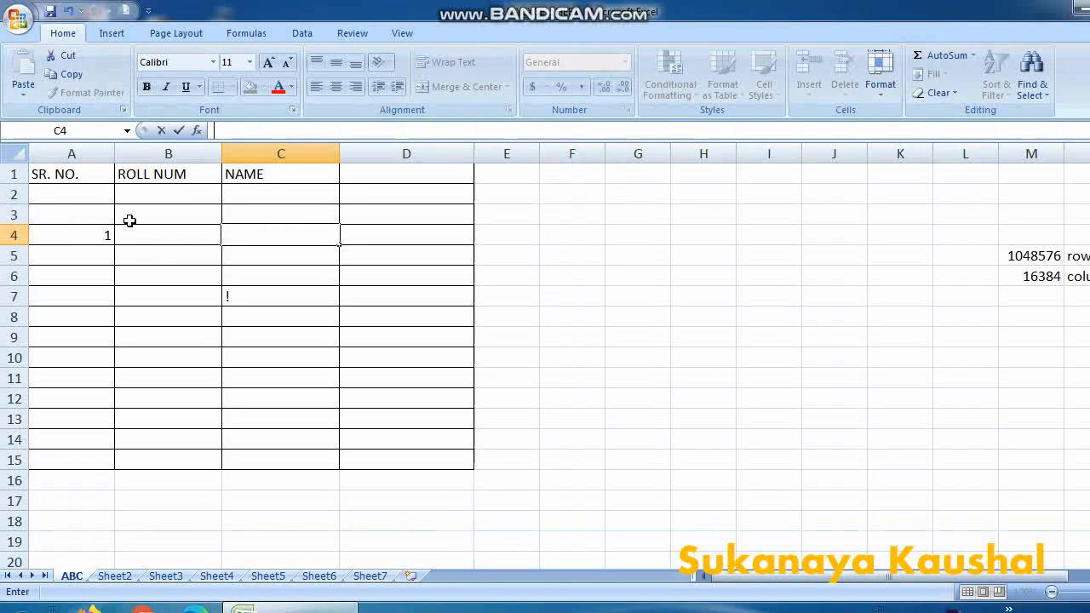
left_click(129, 176)
type("2")
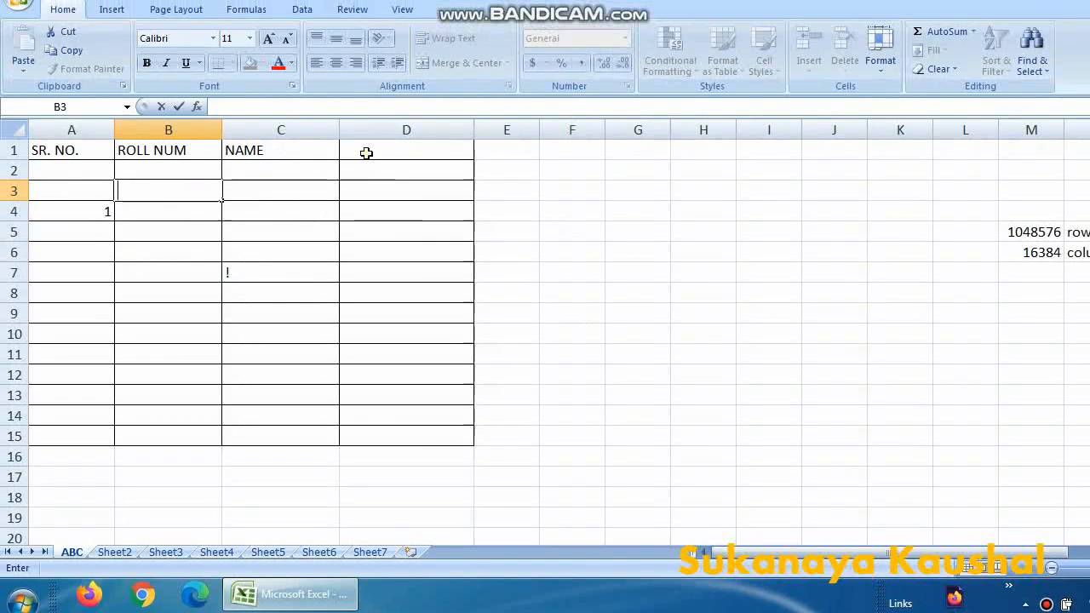
Add the heading MARKS in cell D1 and enter the marks 50 and 60 in cells D2 and D3.
left_click(368, 176)
type("M")
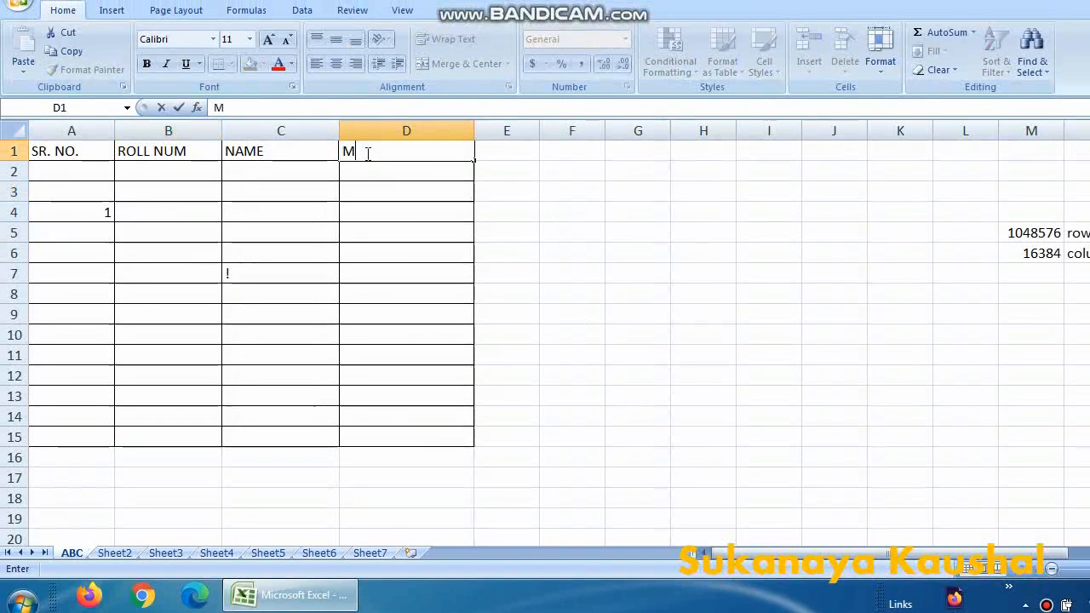
type("ARKS")
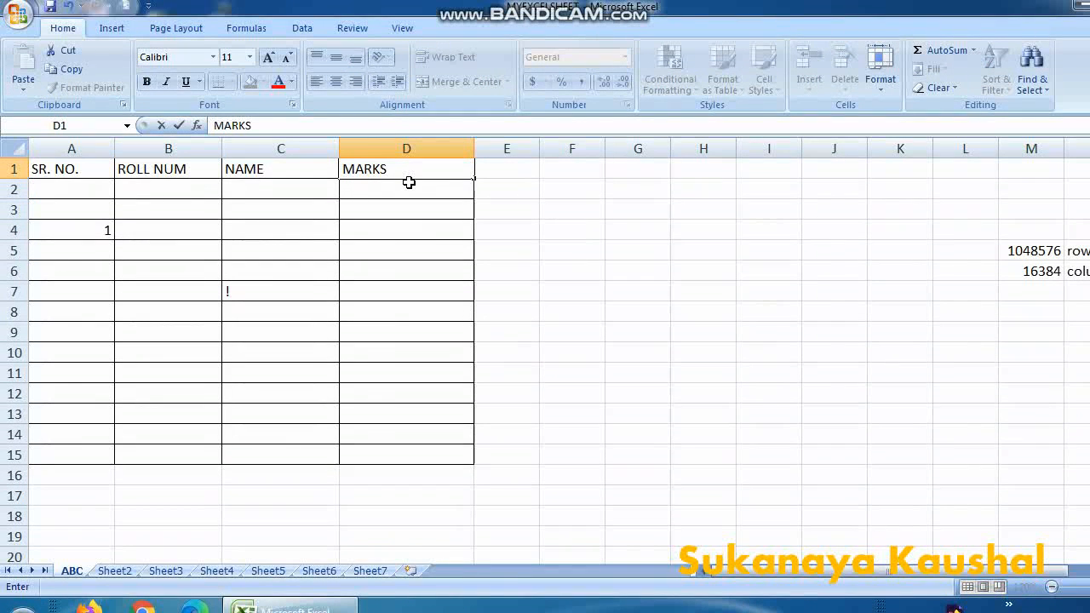
left_click(383, 177)
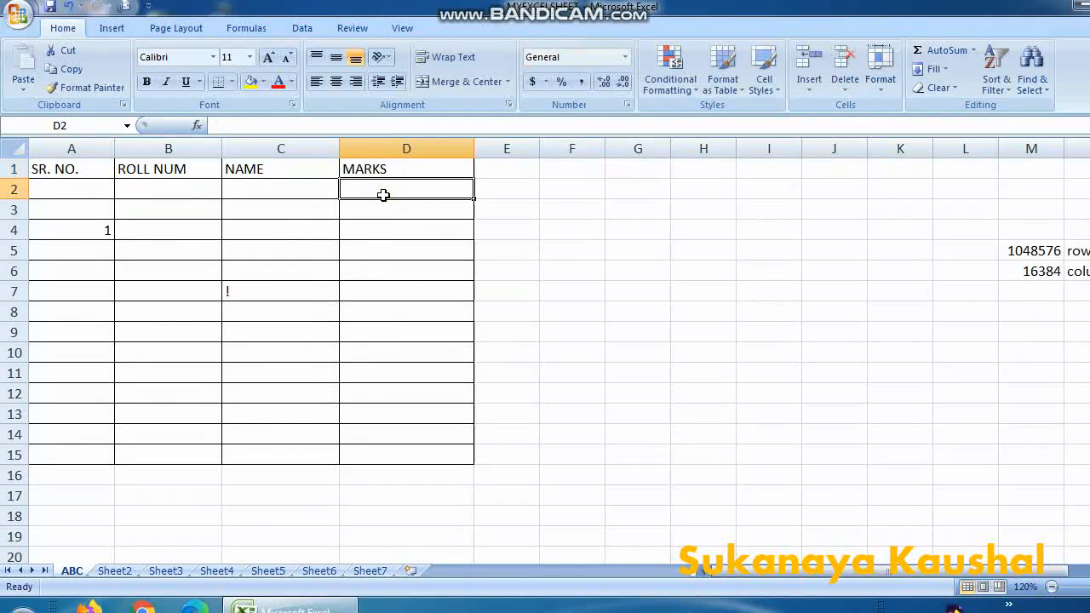
type("50")
key("Return")
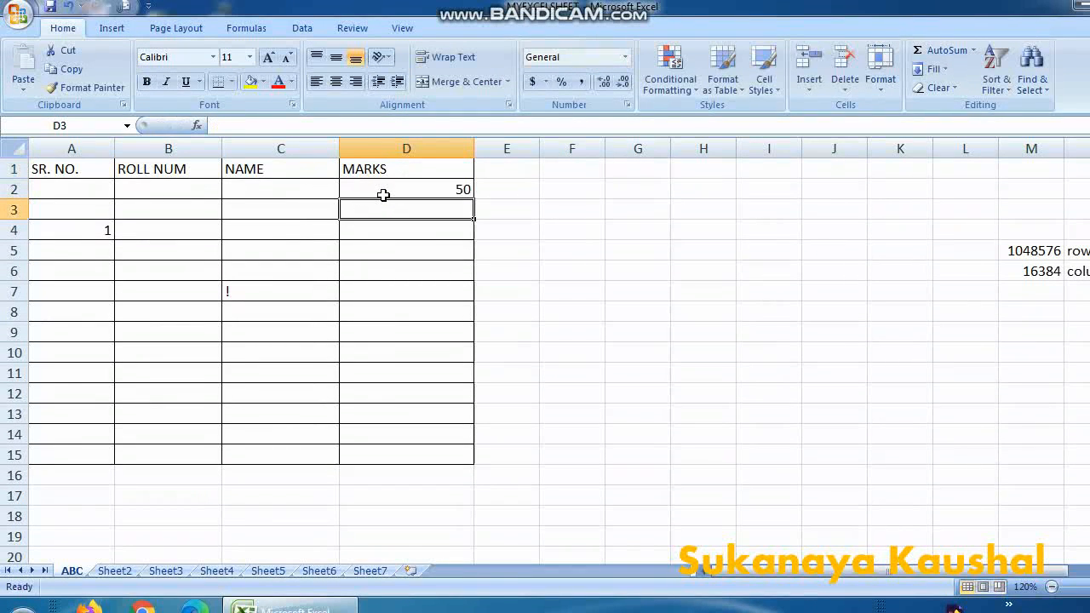
type("60")
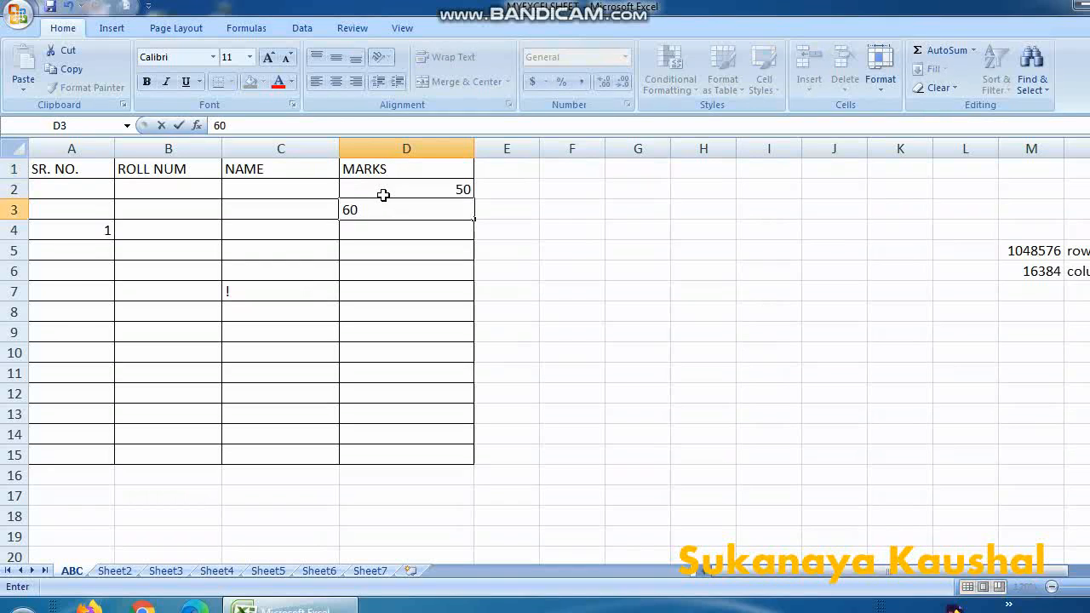
key("Return")
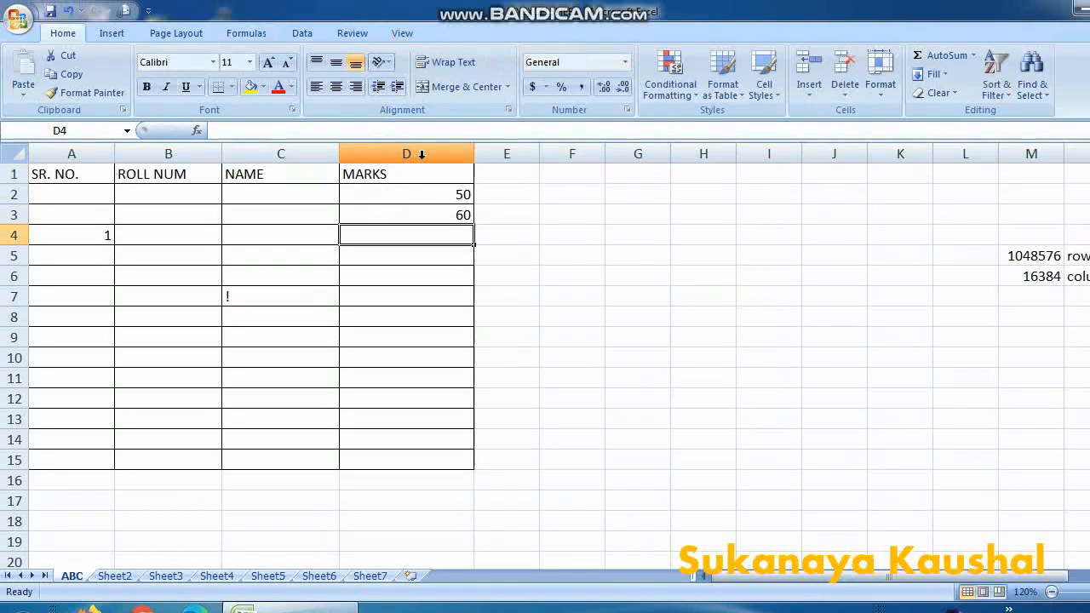
Examine the two marks in cells D2 and D3 together with their column D, row 2 and row 3 headings.
left_click_drag(421, 191, 421, 213)
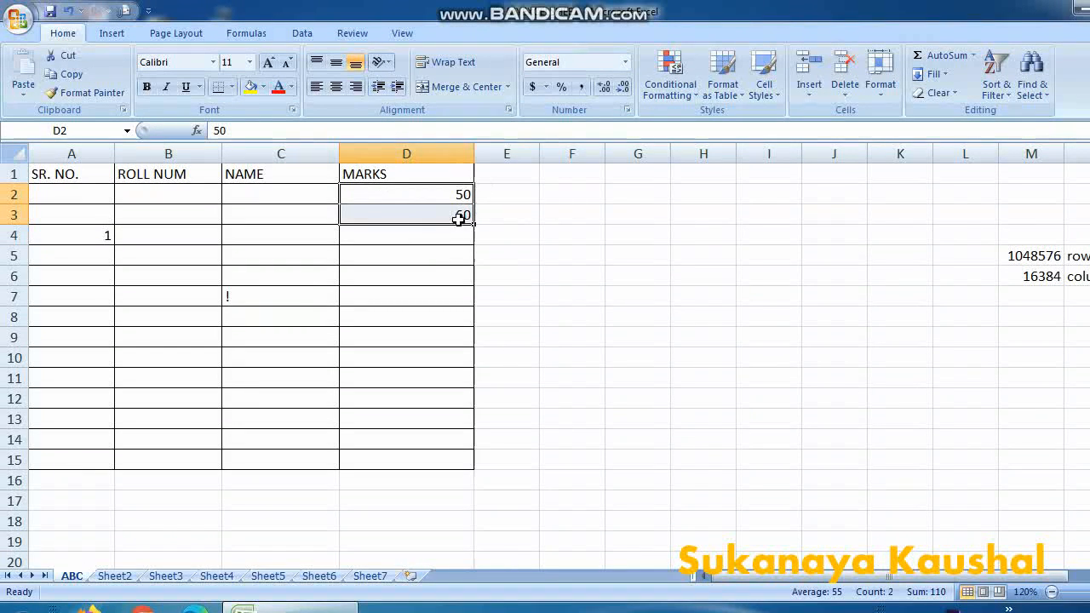
left_click_drag(440, 195, 438, 214)
left_click(437, 238)
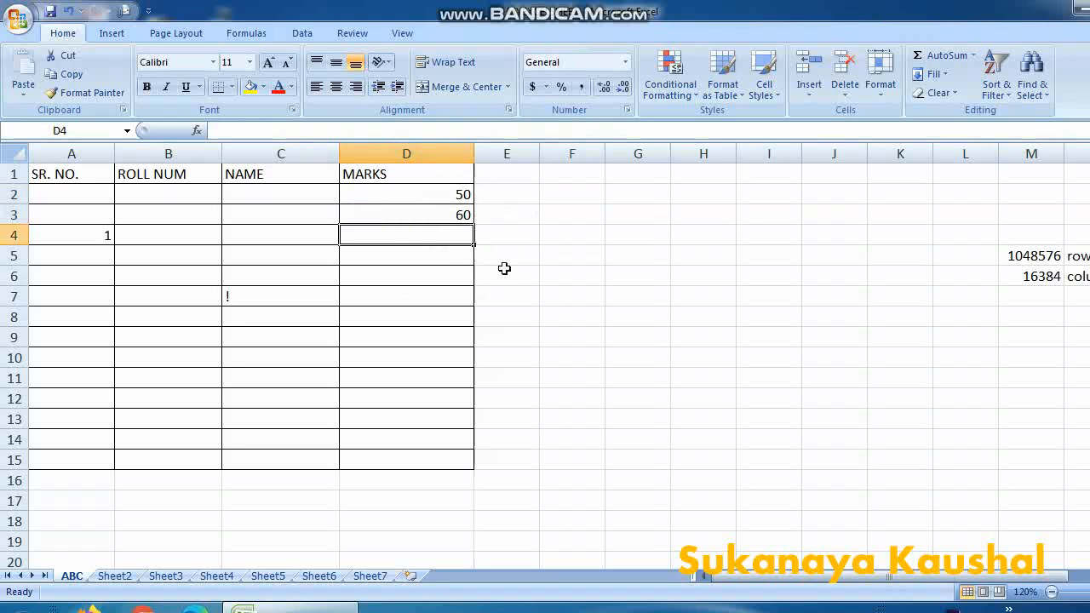
left_click(404, 150)
left_click(428, 194)
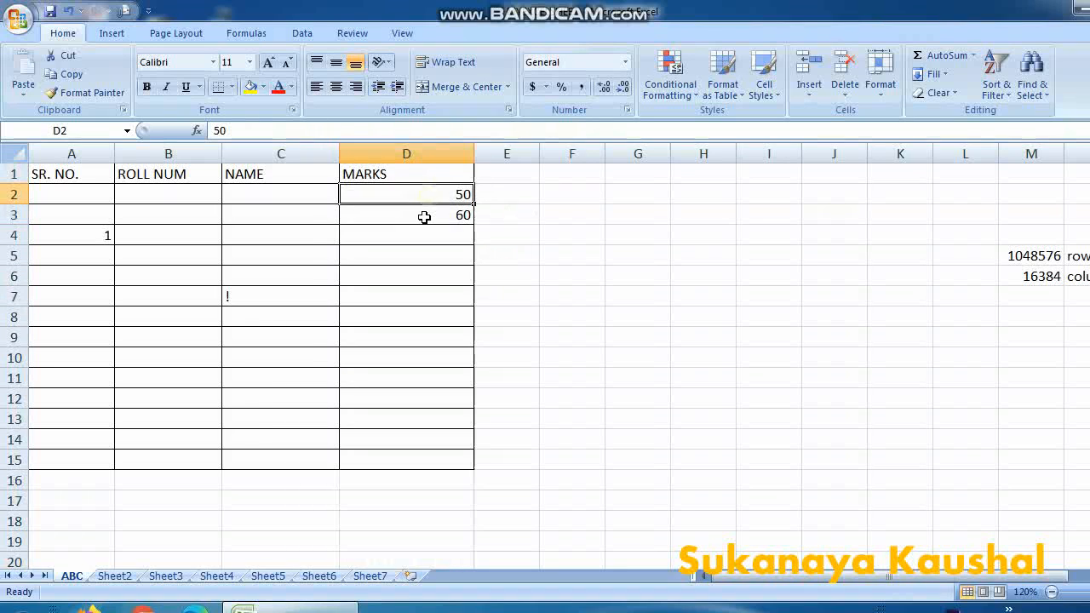
left_click(424, 214)
left_click(401, 149)
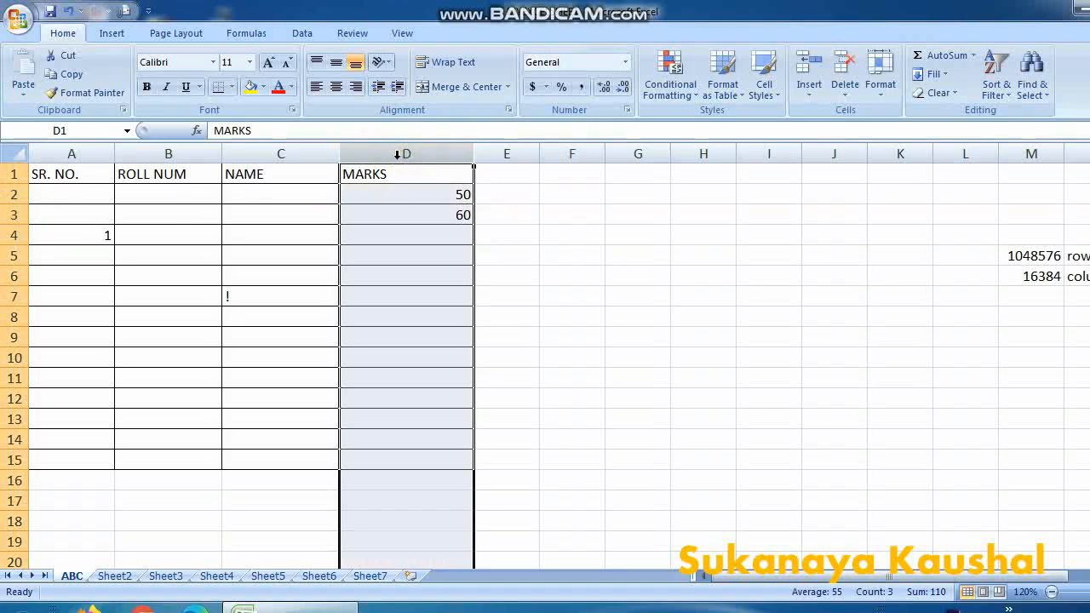
left_click(13, 194)
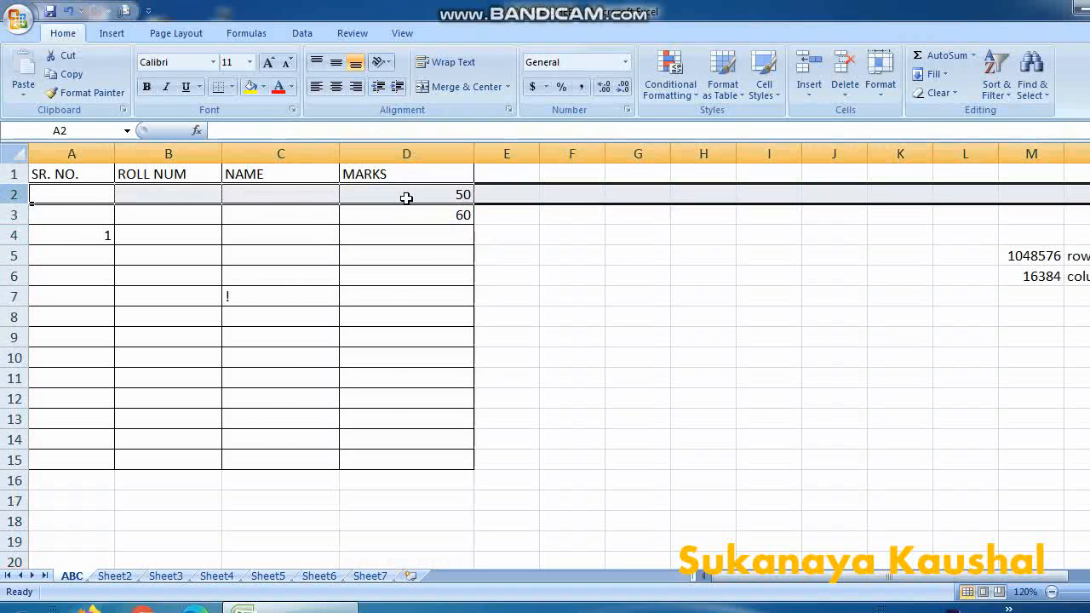
left_click(406, 154)
left_click(5, 214)
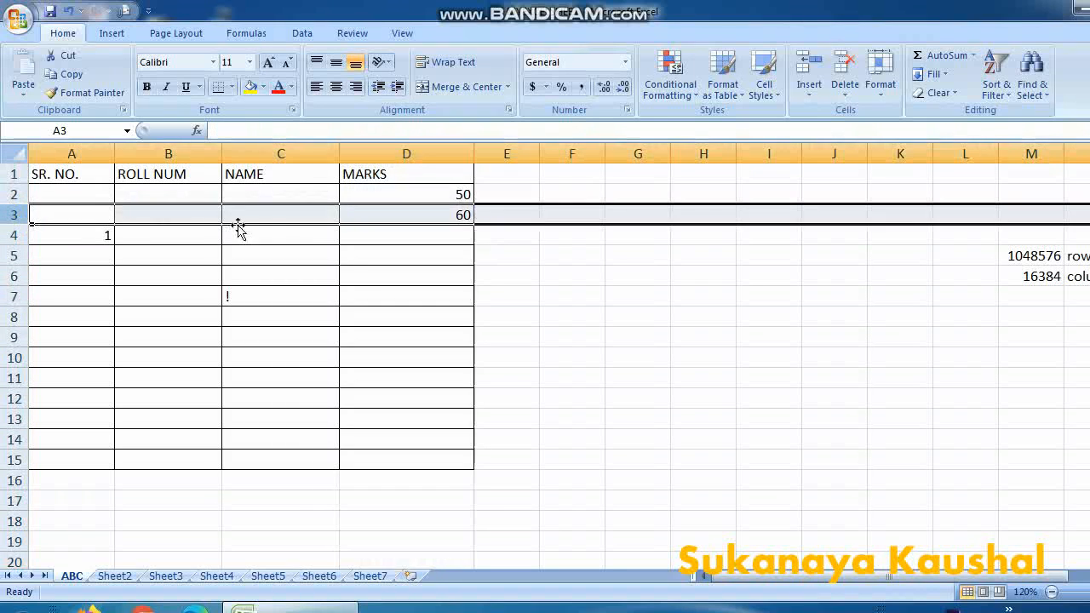
Replace the content of cell A4 with the formula =SUM(D2:D3) to add the two marks.
left_click(396, 235)
left_click(17, 235)
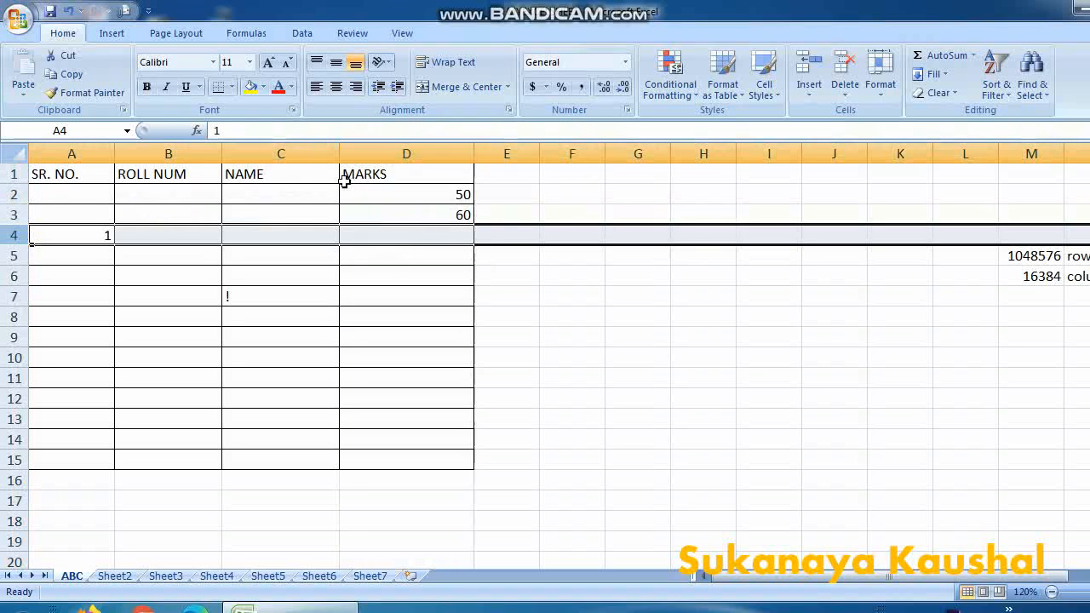
left_click(223, 131)
key("BackSpace")
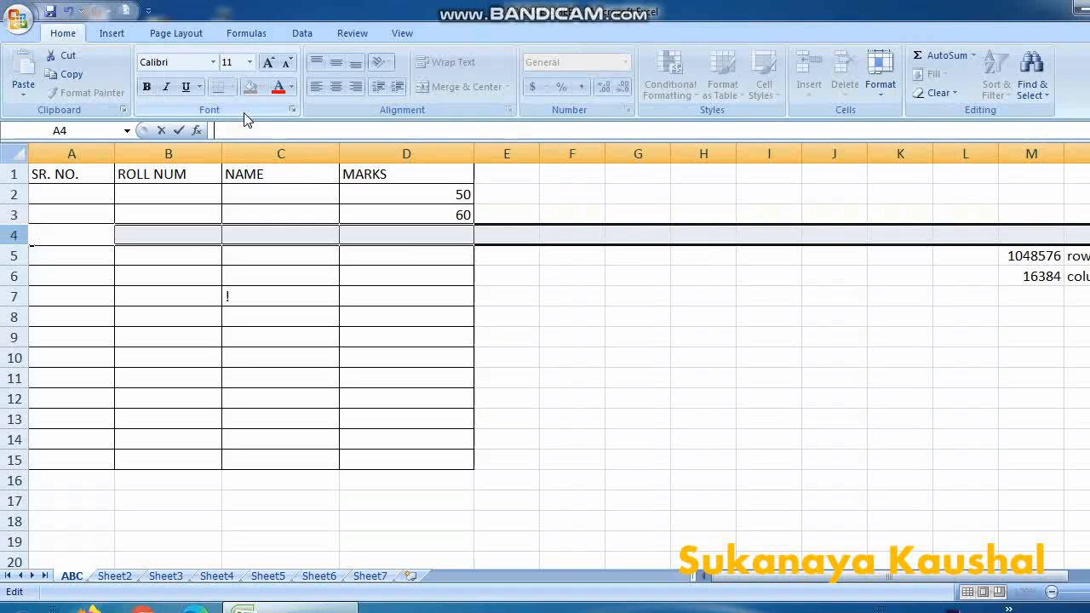
type("=")
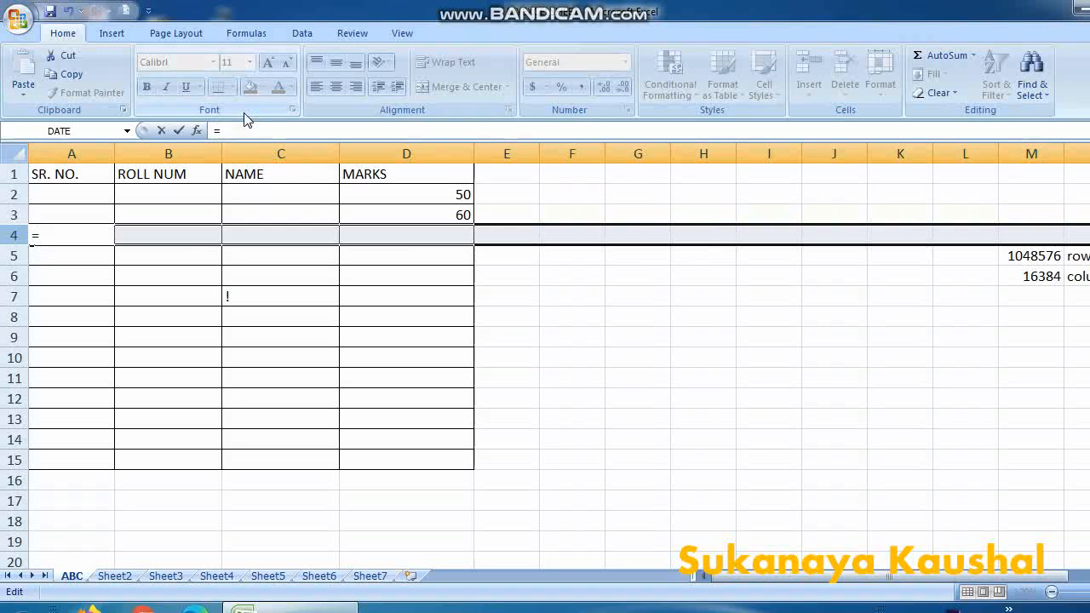
type("SUM")
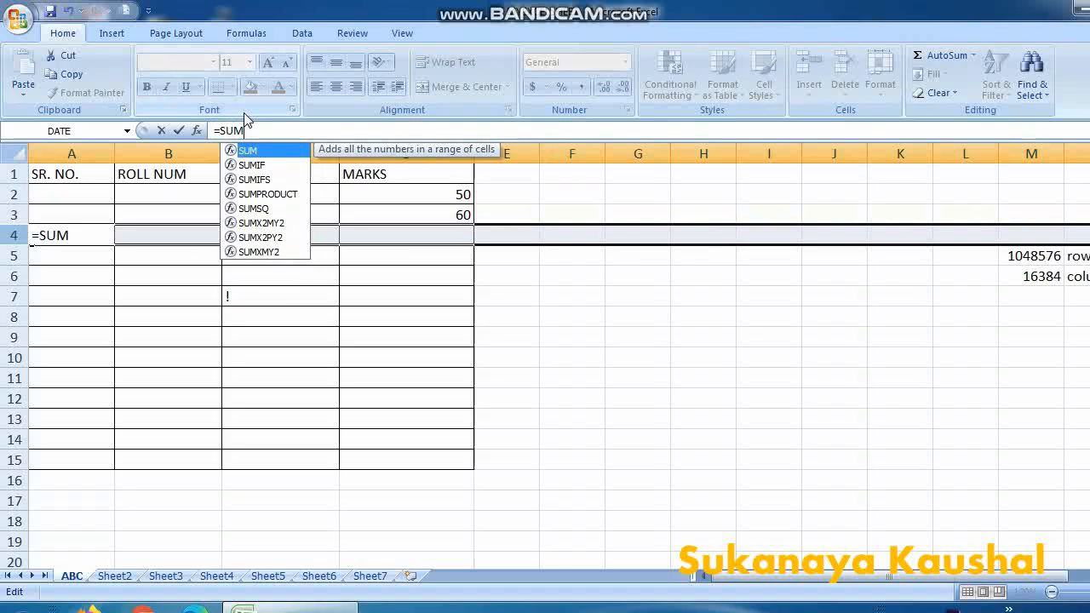
type("(")
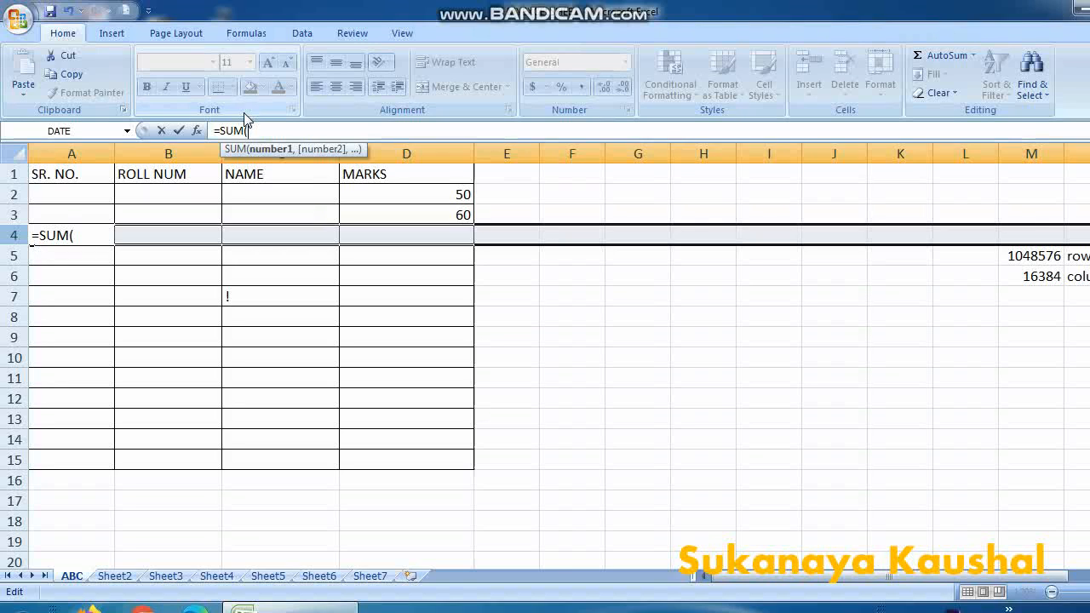
type("D2")
type(":D3")
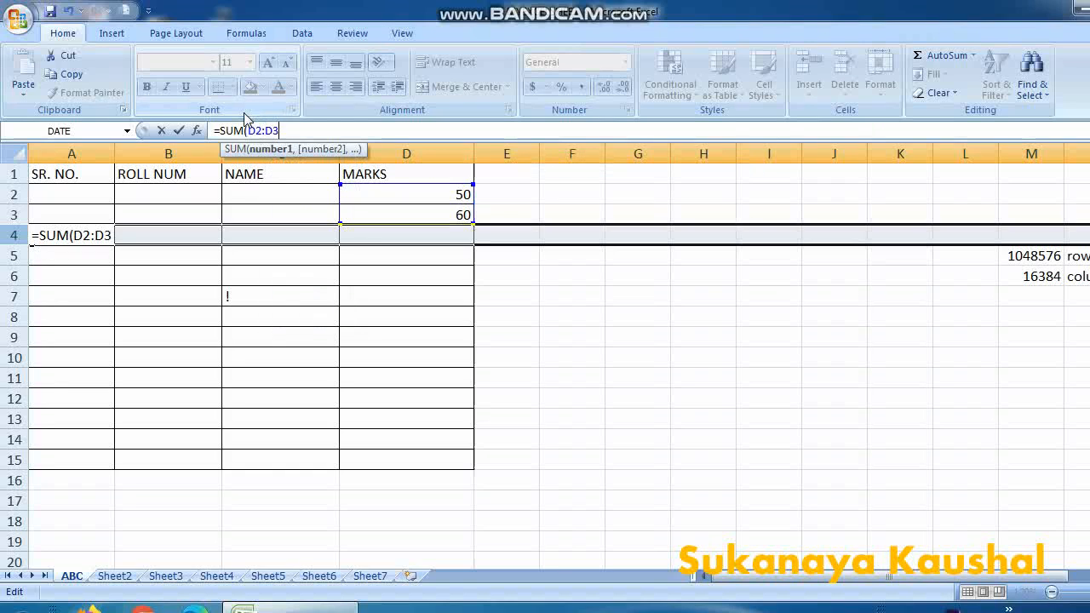
type(")")
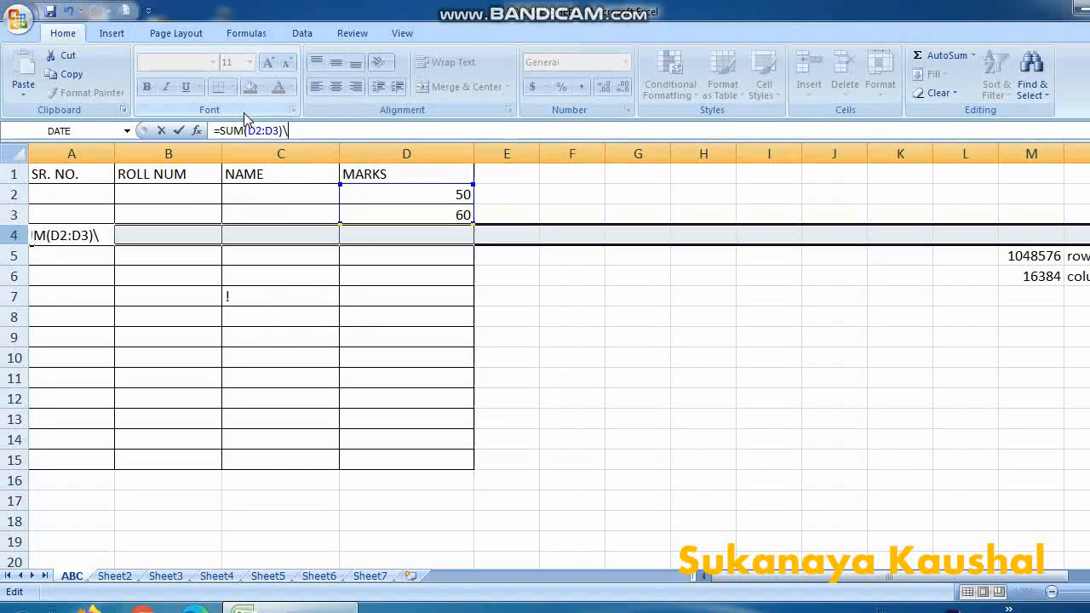
key("Tab")
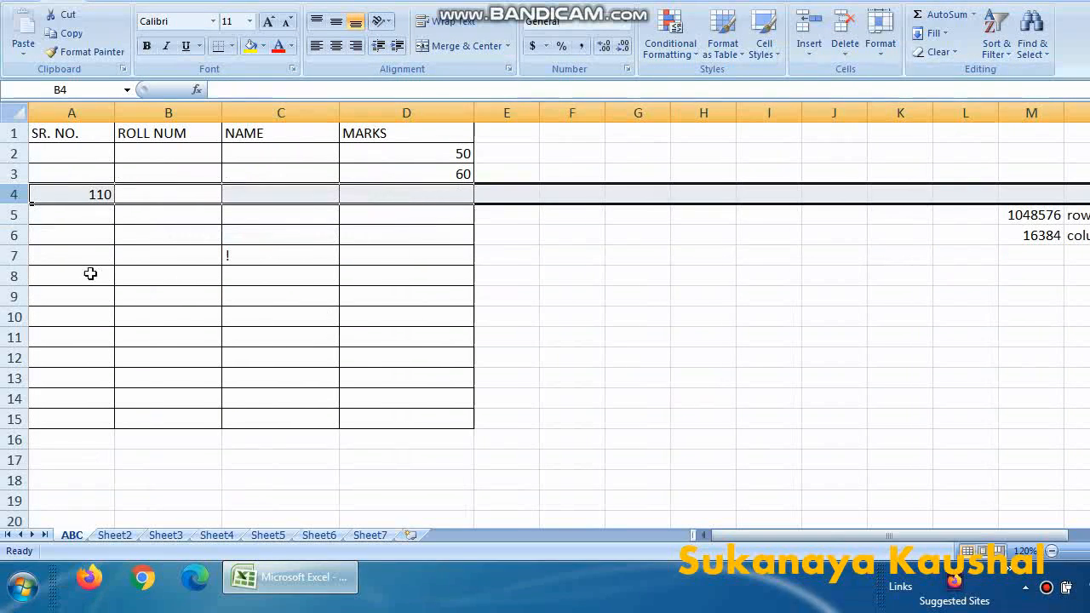
Compare cells A4 and D4, examining the result in A4 and its formula in the formula bar.
left_click(212, 274)
left_click(89, 195)
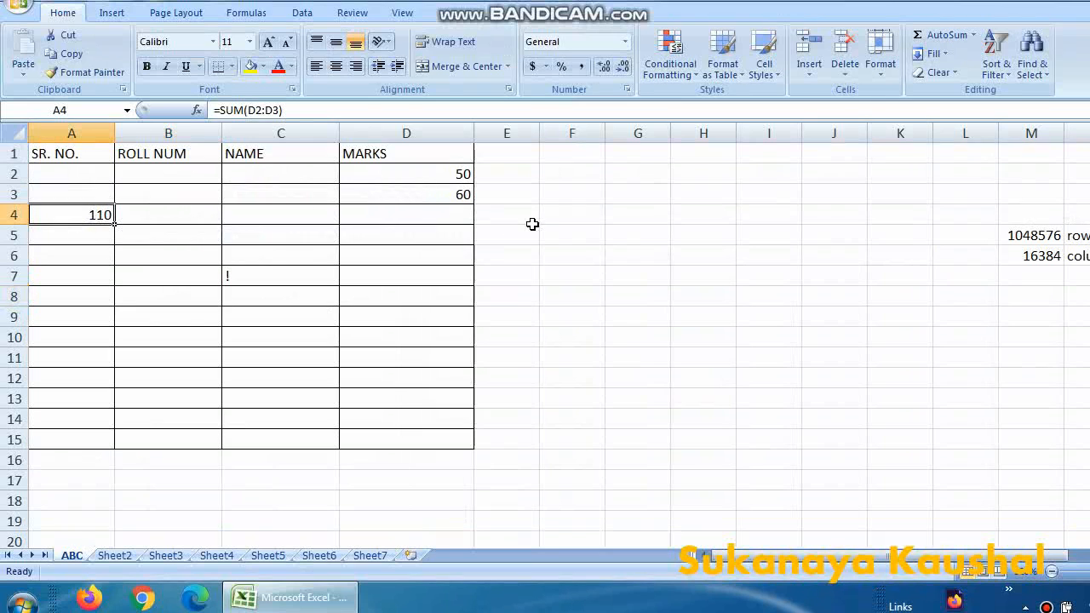
left_click(441, 220)
left_click(60, 209)
left_click(447, 218)
left_click(63, 211)
left_click(373, 214)
left_click(47, 218)
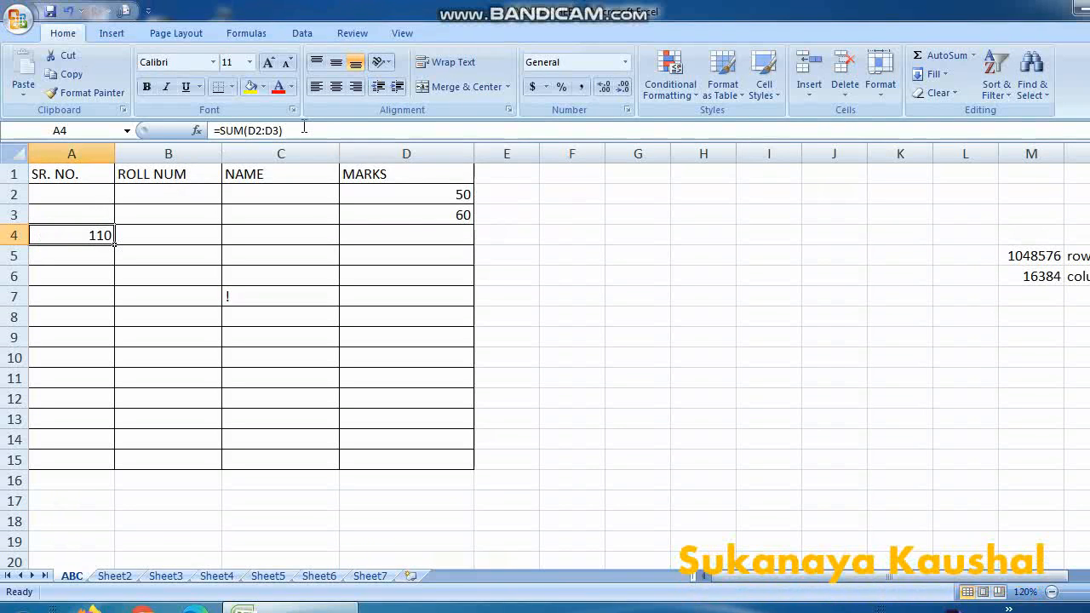
Replace the SUM formula in cell A4 with the reference =D4 and check the cell.
key("F2")
left_click_drag(290, 130, 214, 130)
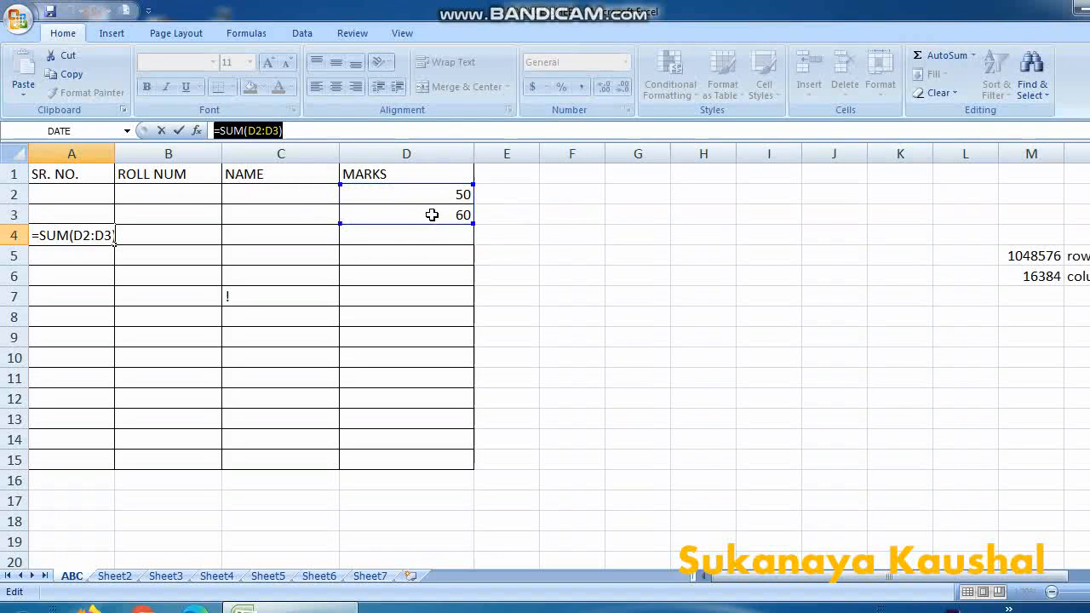
left_click(452, 240)
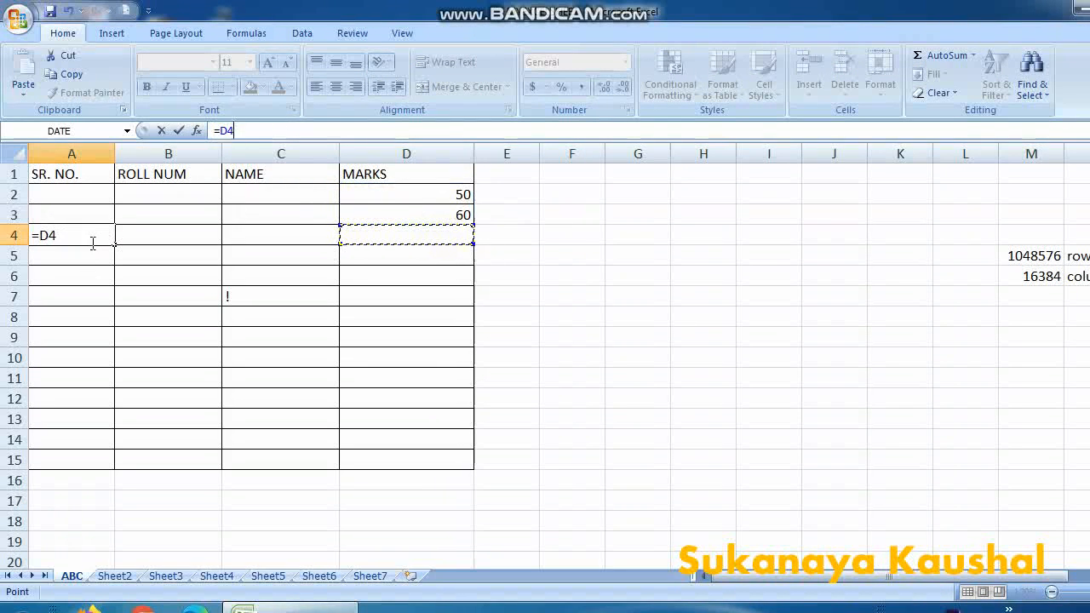
key("F2")
left_click(38, 278)
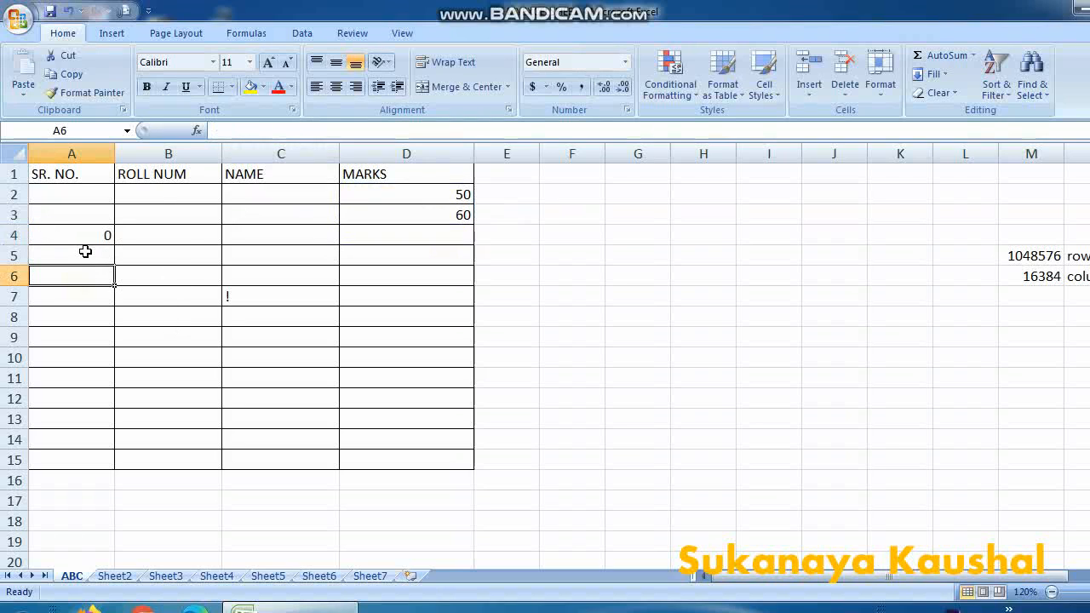
left_click(89, 233)
left_click(470, 382)
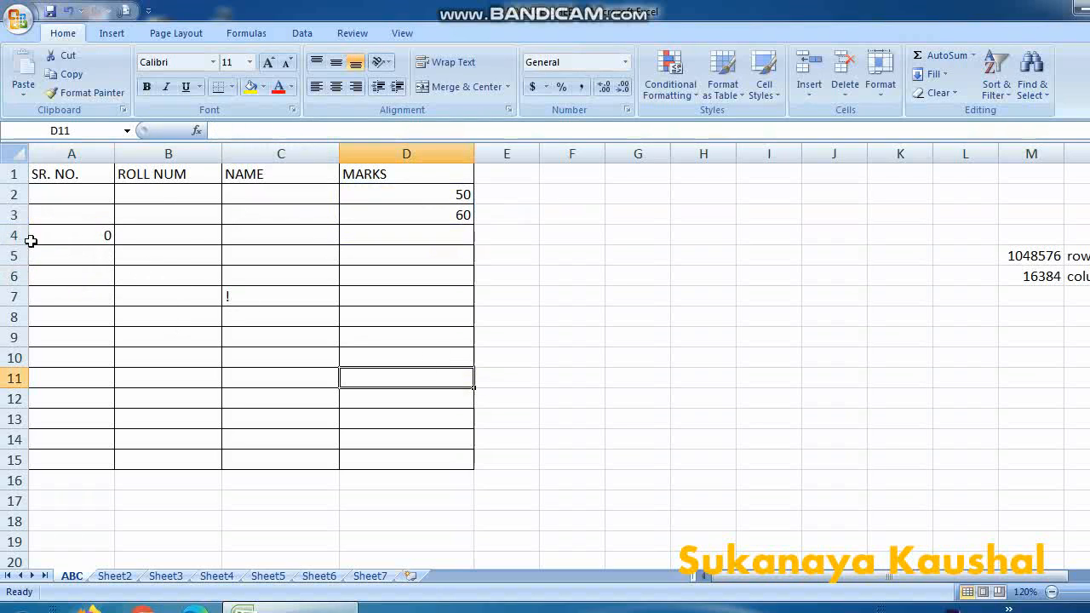
Clear the contents of cell A4.
left_click(86, 243)
key("BackSpace")
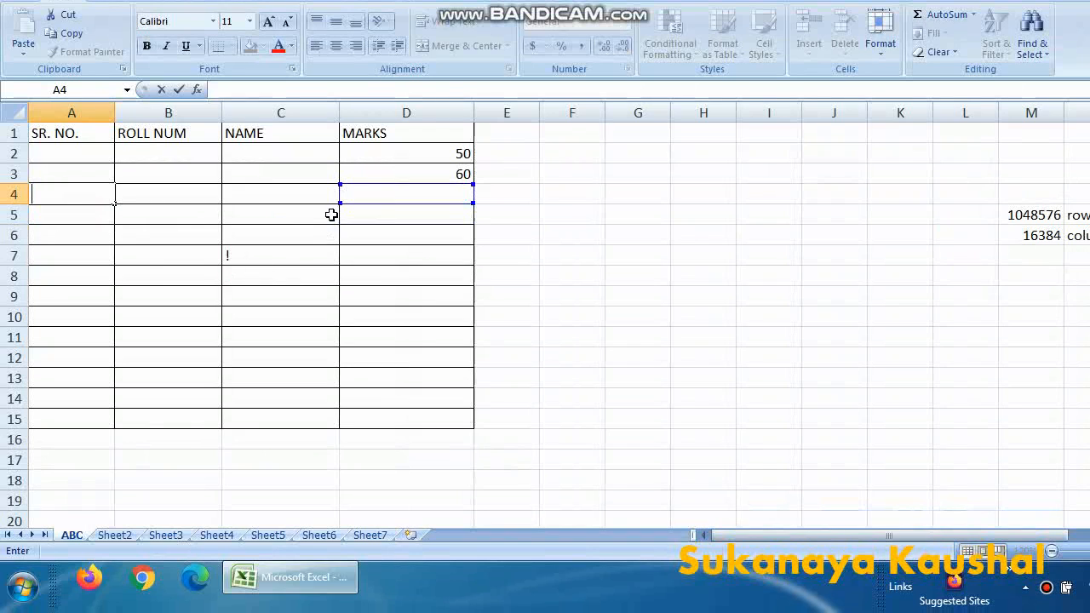
left_click(406, 229)
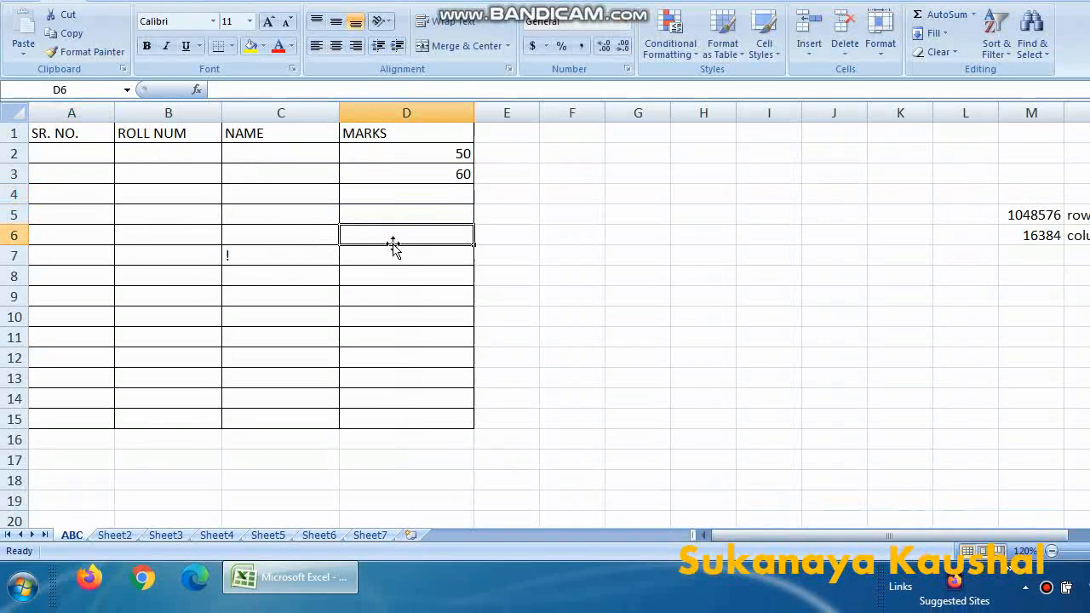
Enter the values 3, 5 and 7 in cells D6, D7 and D8 of the MARKS column.
type("3")
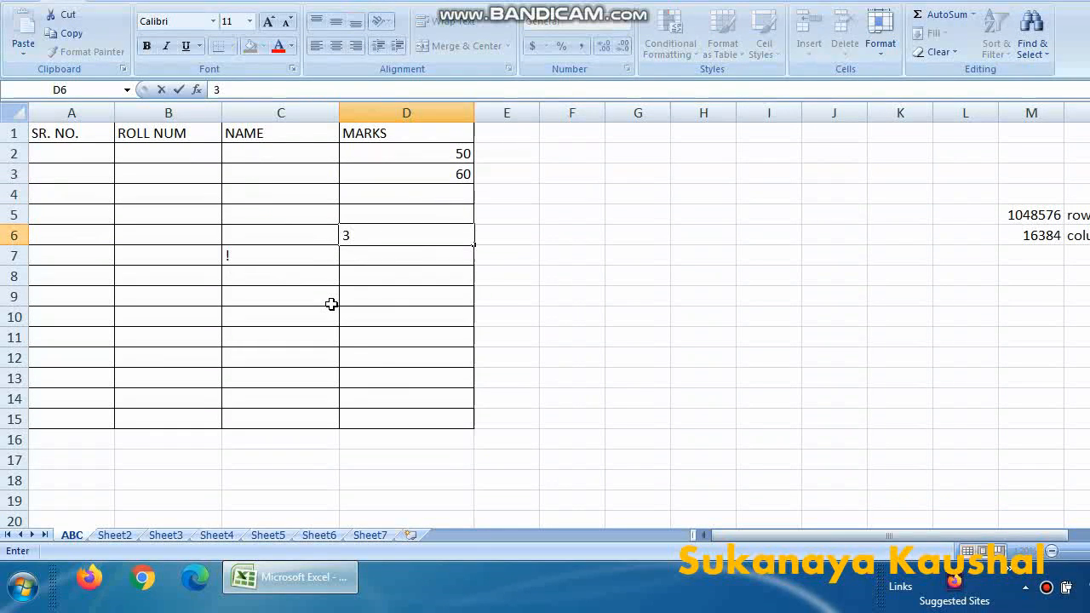
key("Return")
type("5")
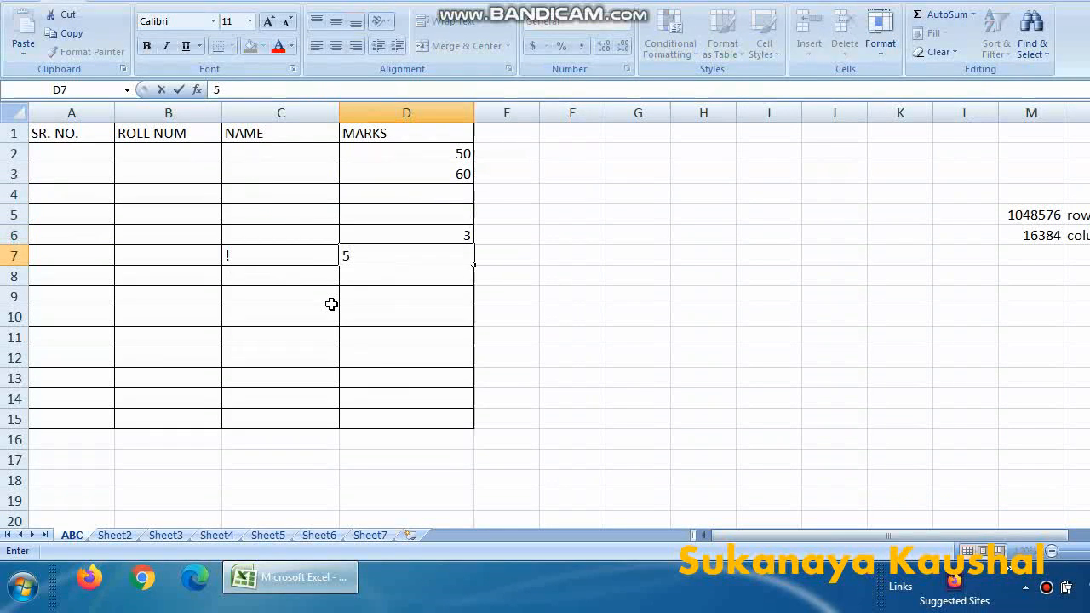
key("Return")
type("7")
key("Return")
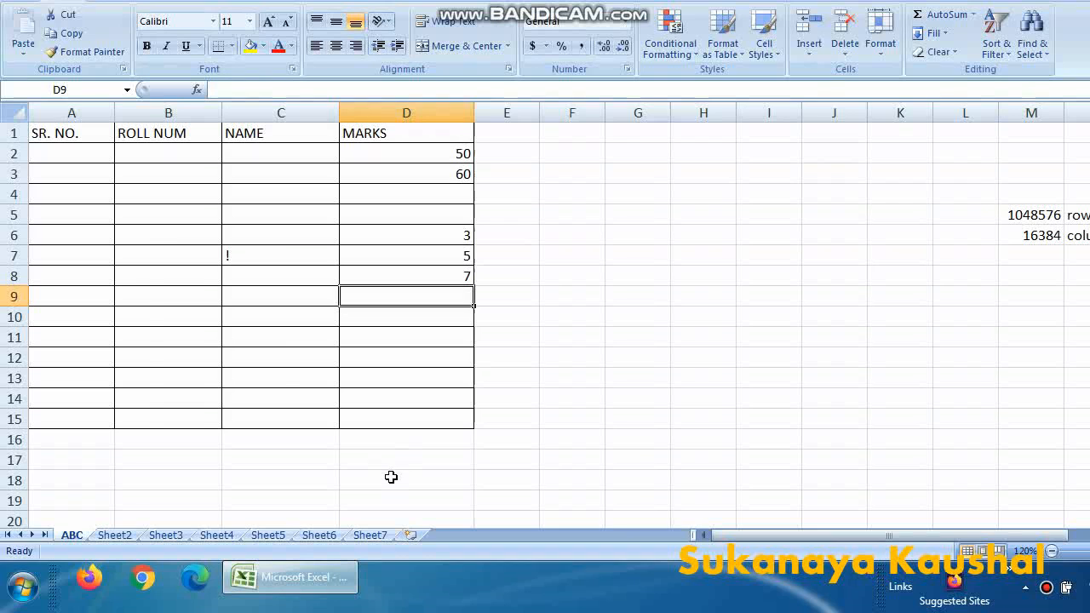
Enter the marks 50, 70, 77 and 87 in cells A2 through D2 under the MARKS headings.
mouse_move(358, 601)
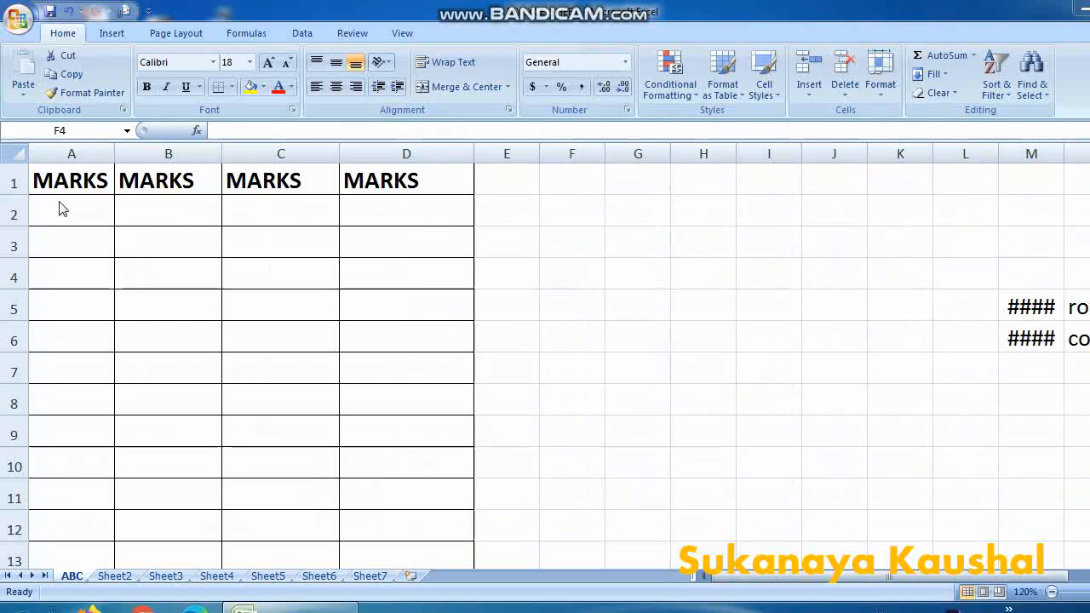
left_click(60, 205)
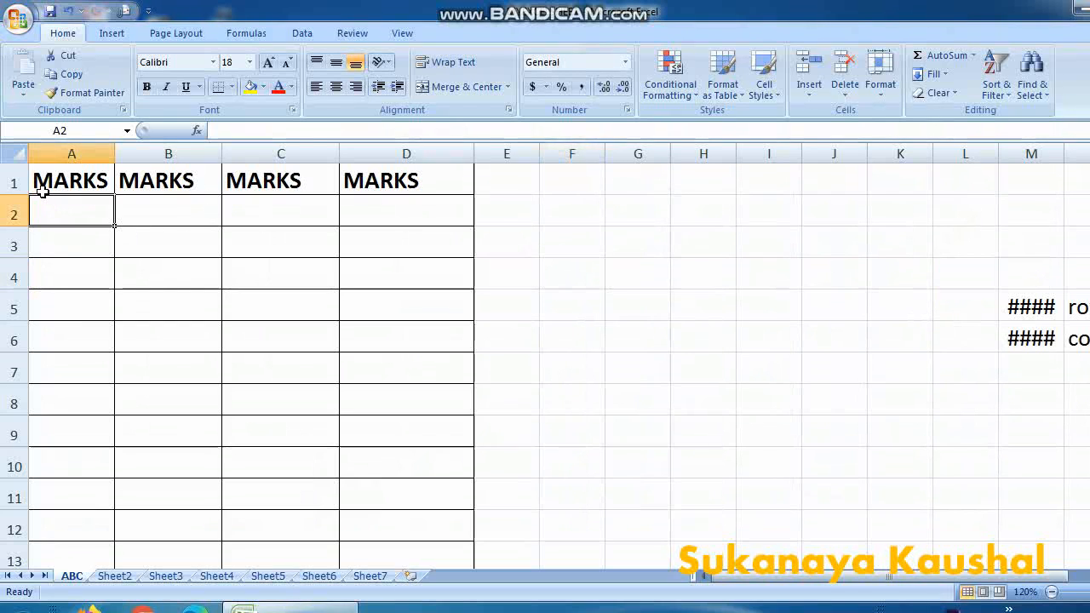
type("5")
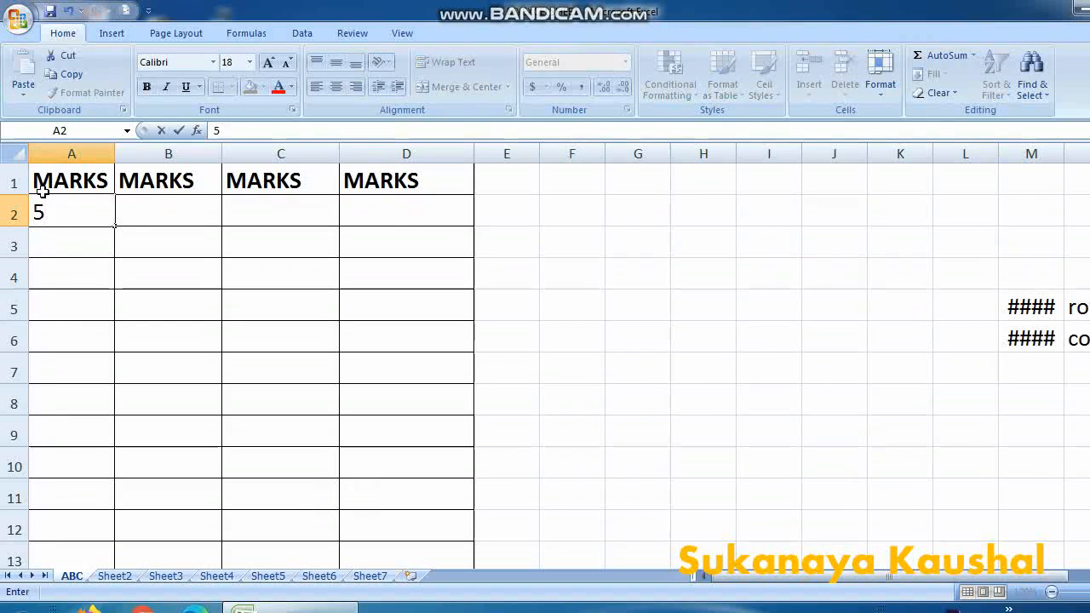
type("0")
key("Tab")
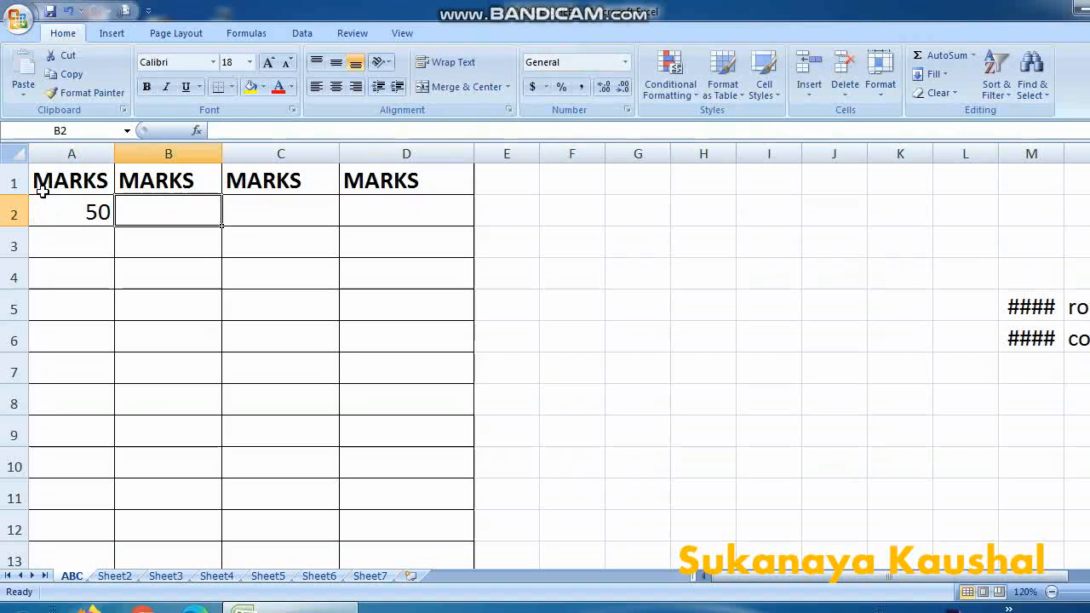
type("70")
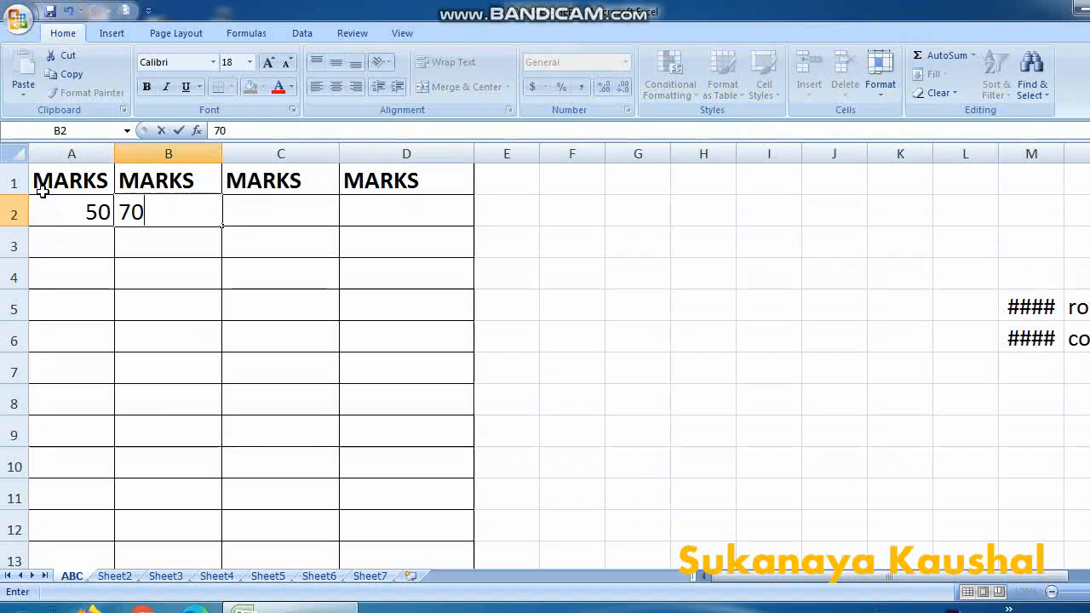
key("Tab")
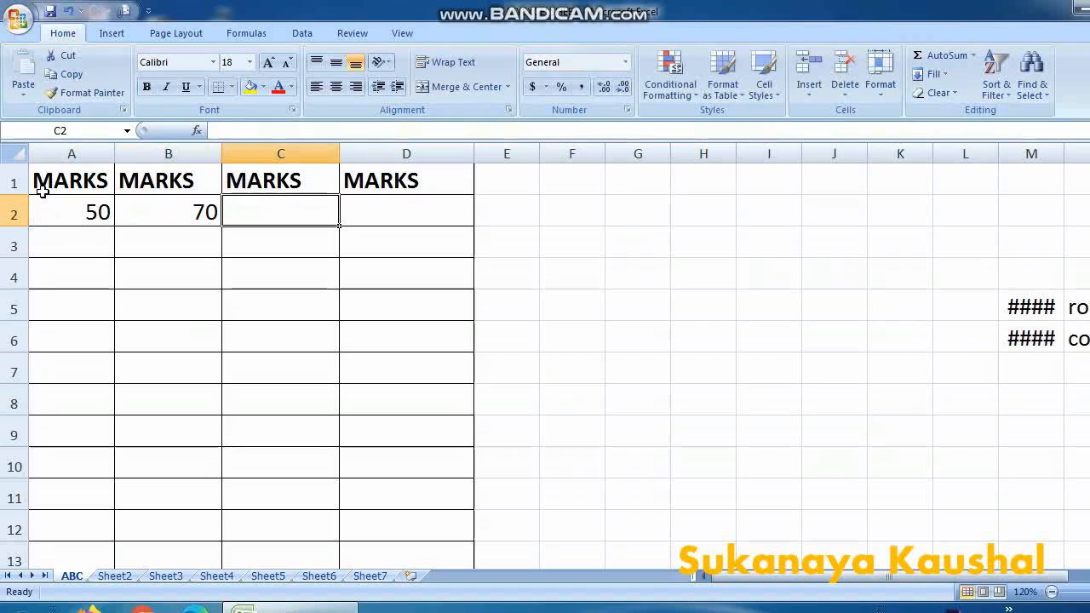
type("77")
key("Tab")
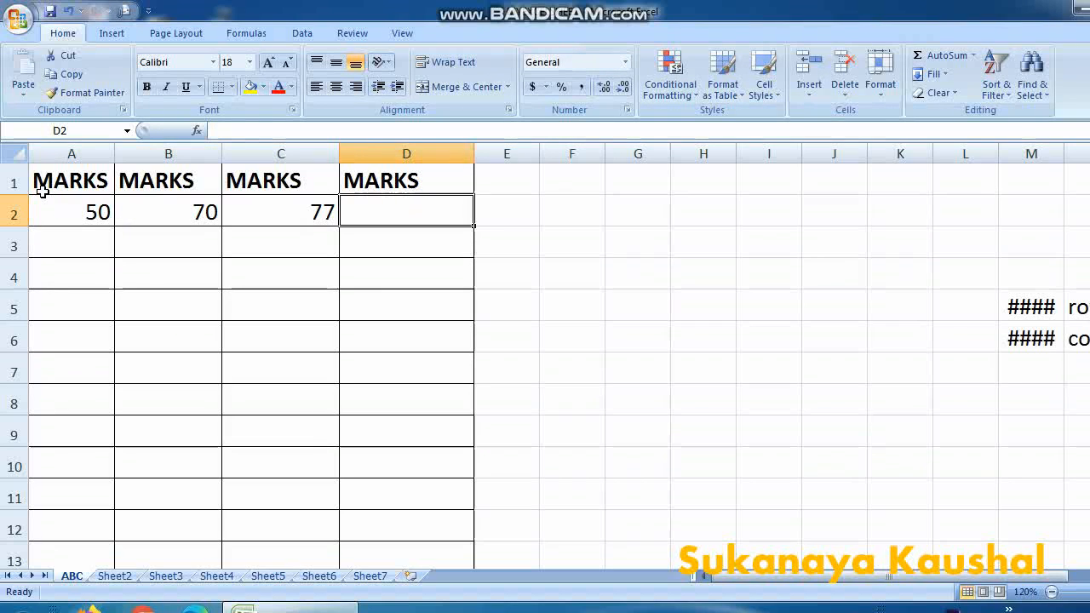
type("87")
key("Tab")
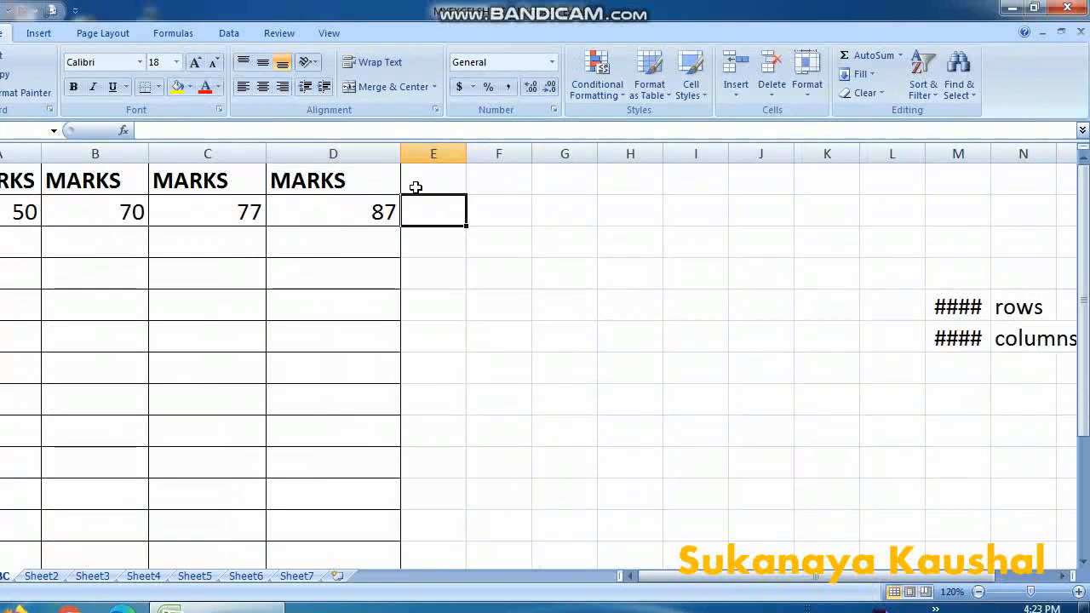
Add the heading SUM in cell E1 and apply all borders to cells E2:E15.
left_click(499, 181)
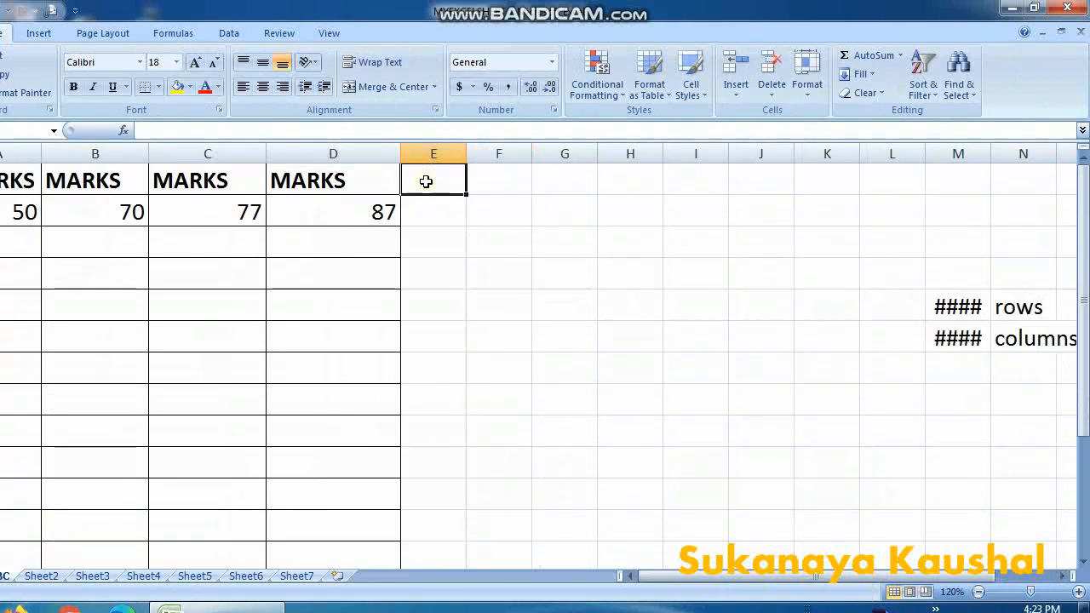
type("SUM")
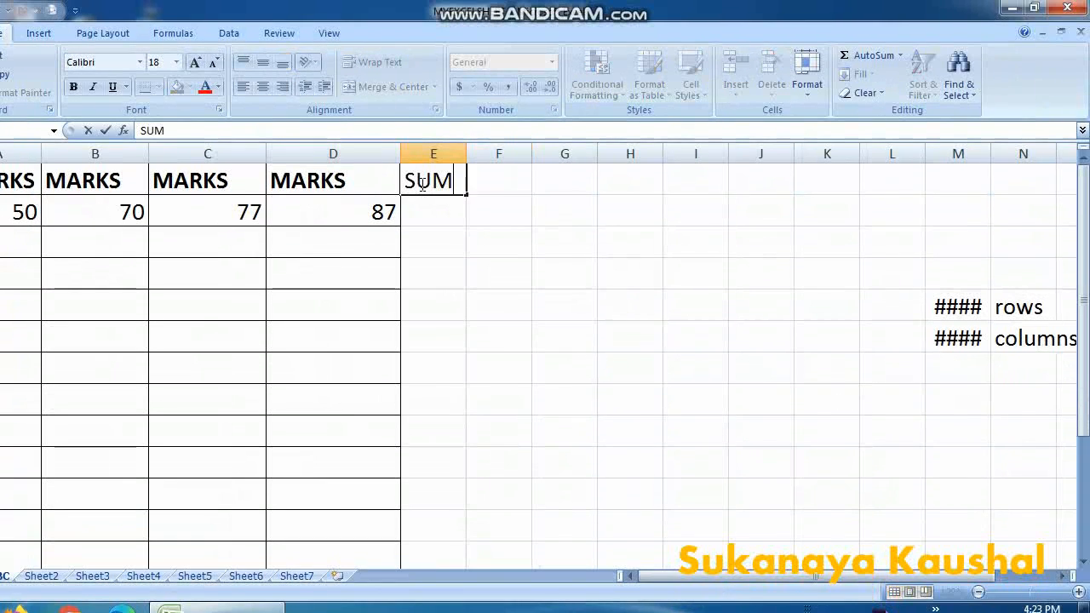
key("Return")
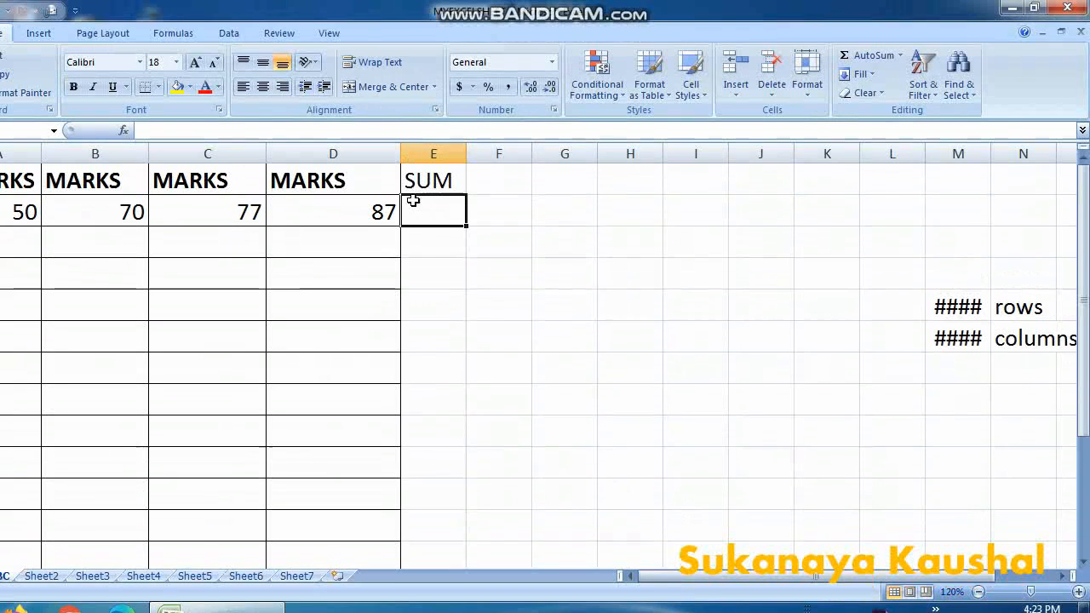
left_click_drag(413, 200, 455, 489)
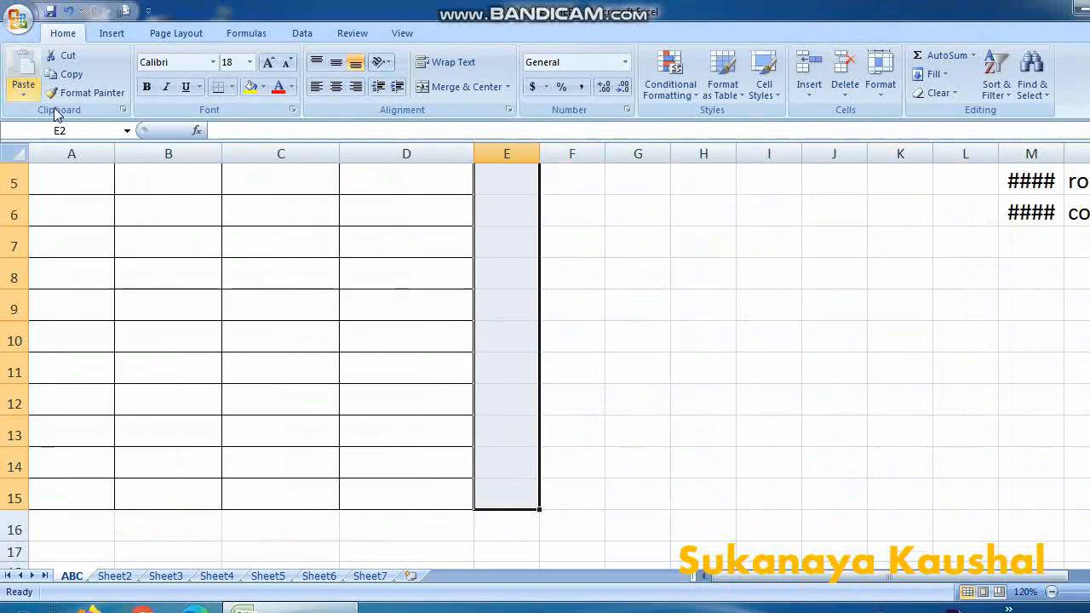
left_click(232, 86)
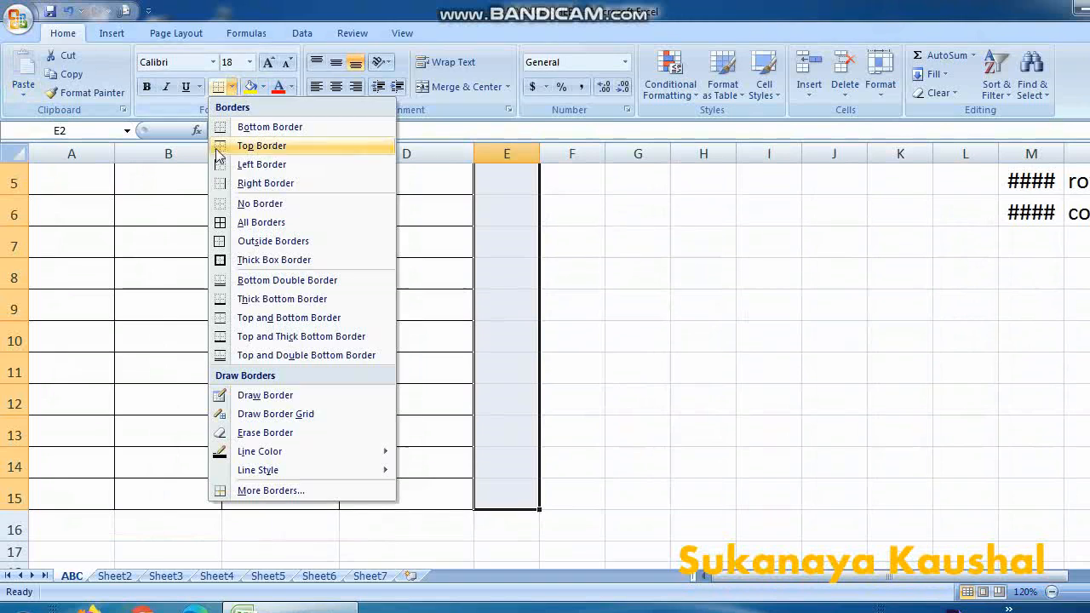
left_click(249, 221)
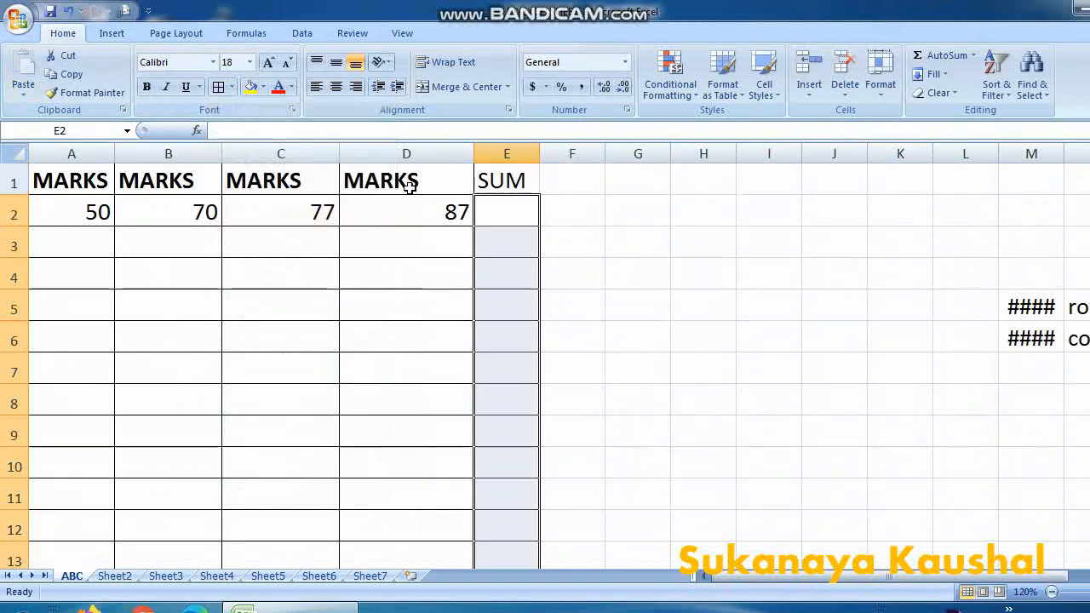
Make the SUM heading in cell E1 bold.
left_click(527, 183)
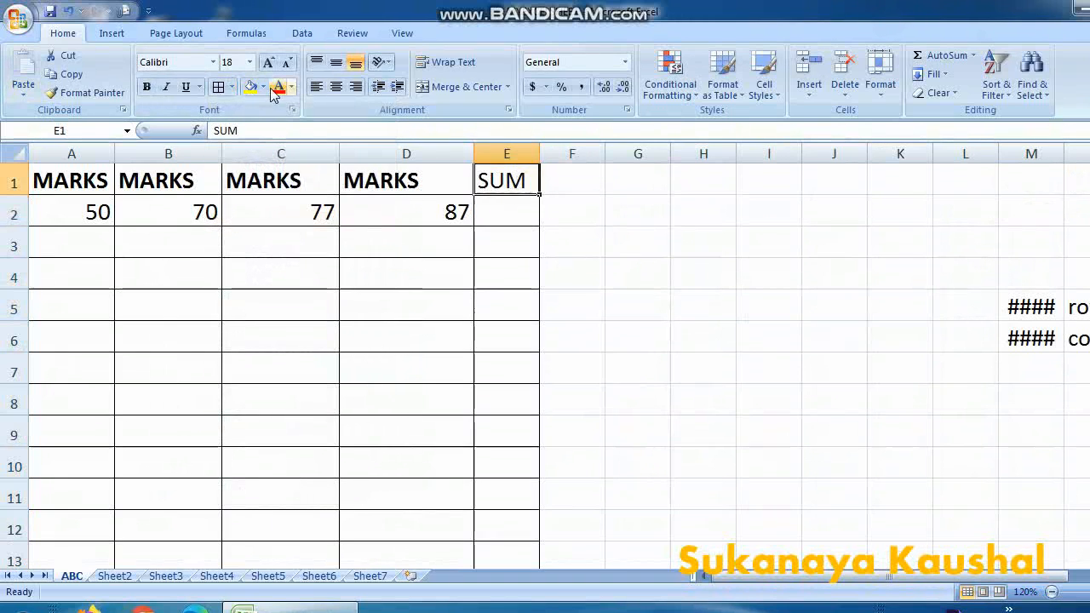
left_click(148, 87)
left_click(401, 384)
left_click(388, 215)
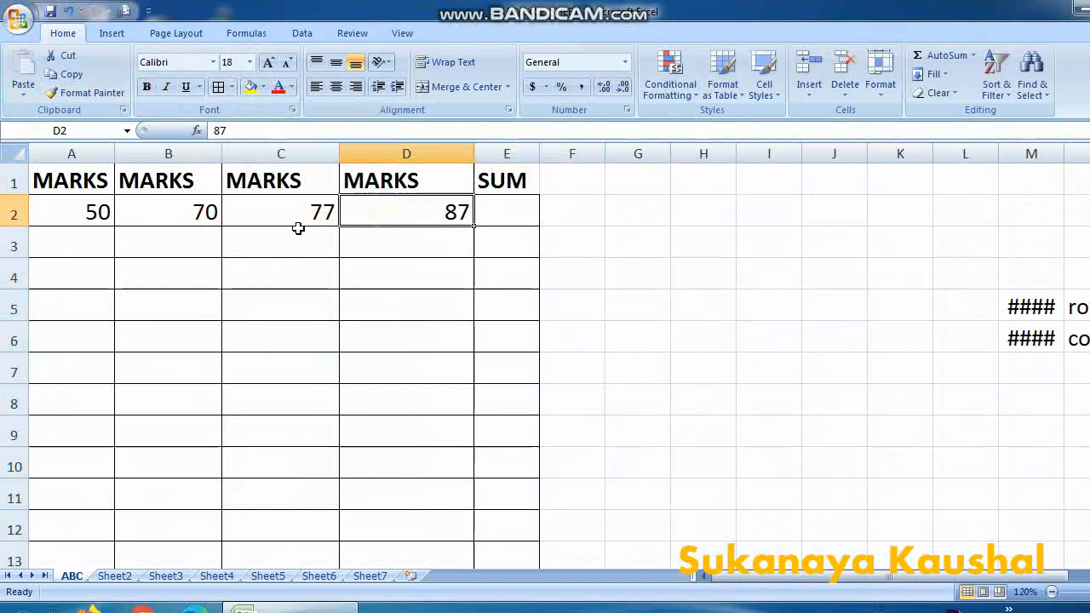
Highlight the marks in A2:D2 that feed the sum, and widen column E.
left_click_drag(102, 215, 421, 206)
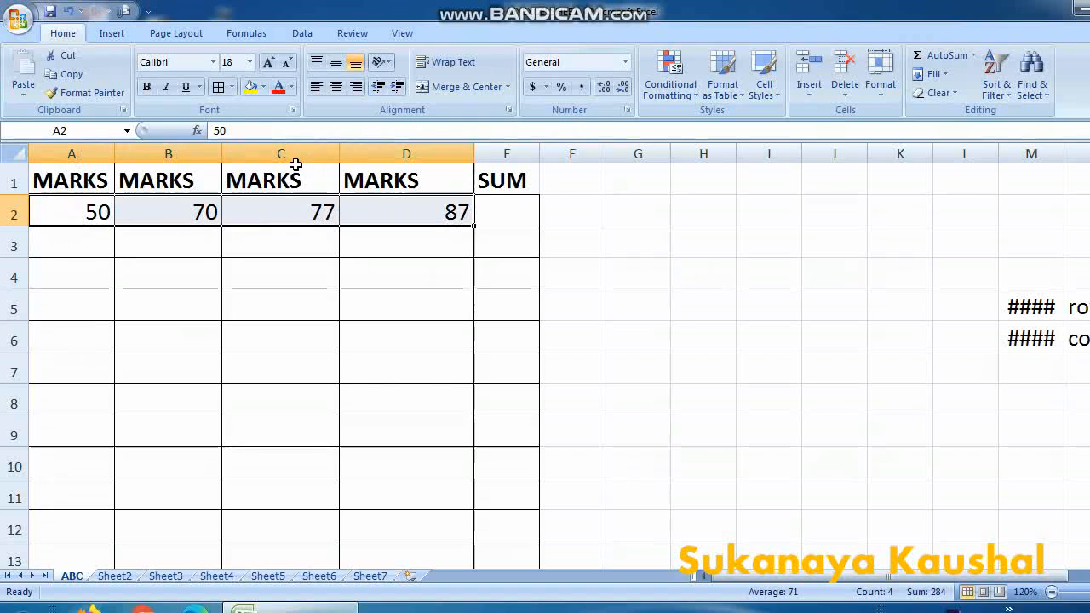
left_click(398, 222)
left_click(517, 218)
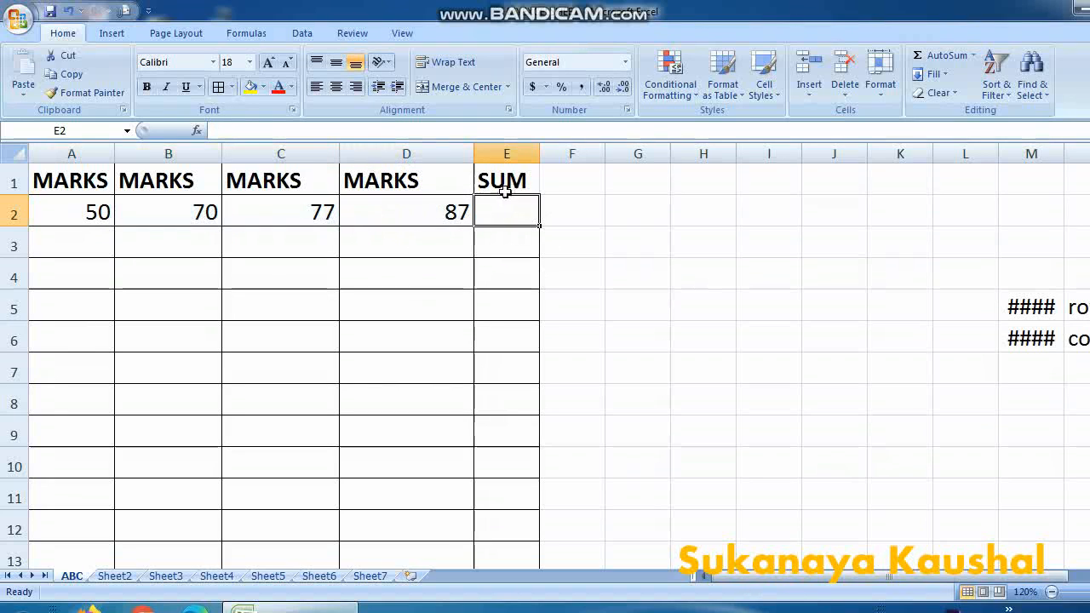
left_click_drag(540, 153, 590, 153)
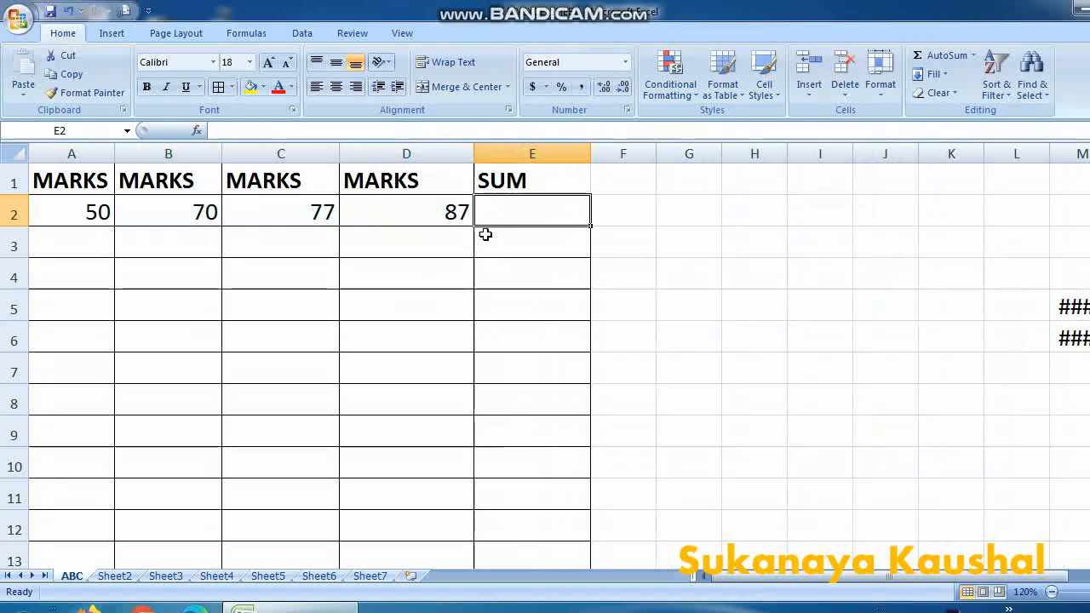
Enter the formula =A2+B2+C2+D2 in cell E2 to add up the four marks of row 2.
key("F2")
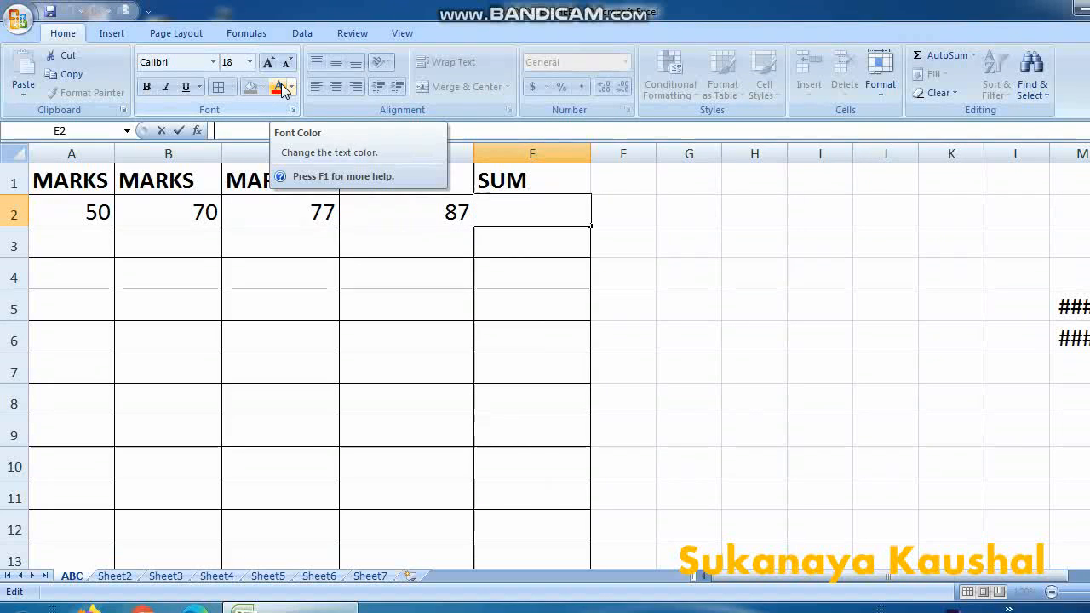
type("=")
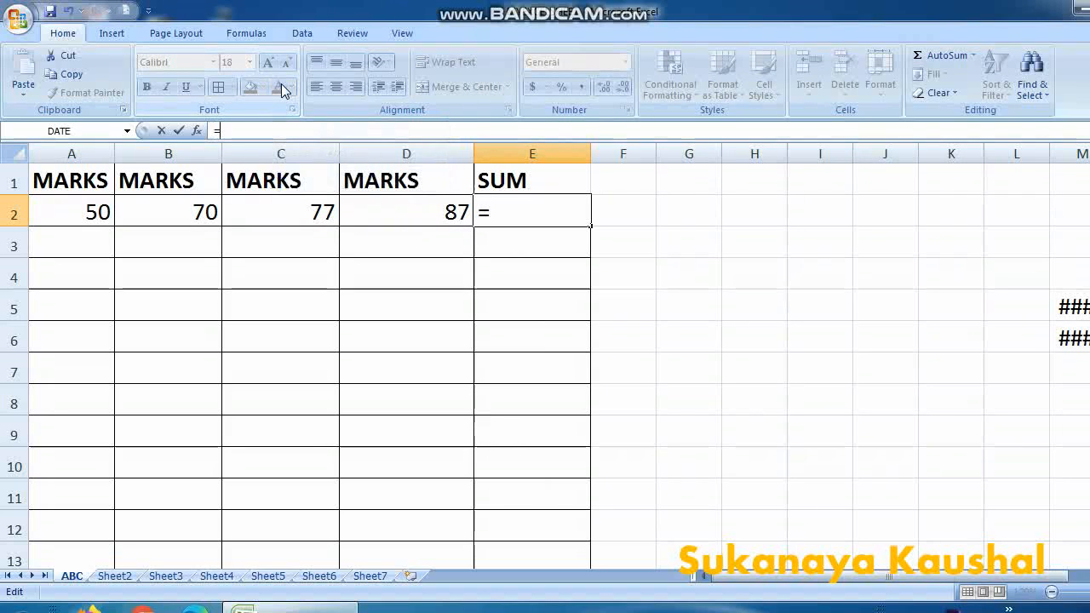
type("A")
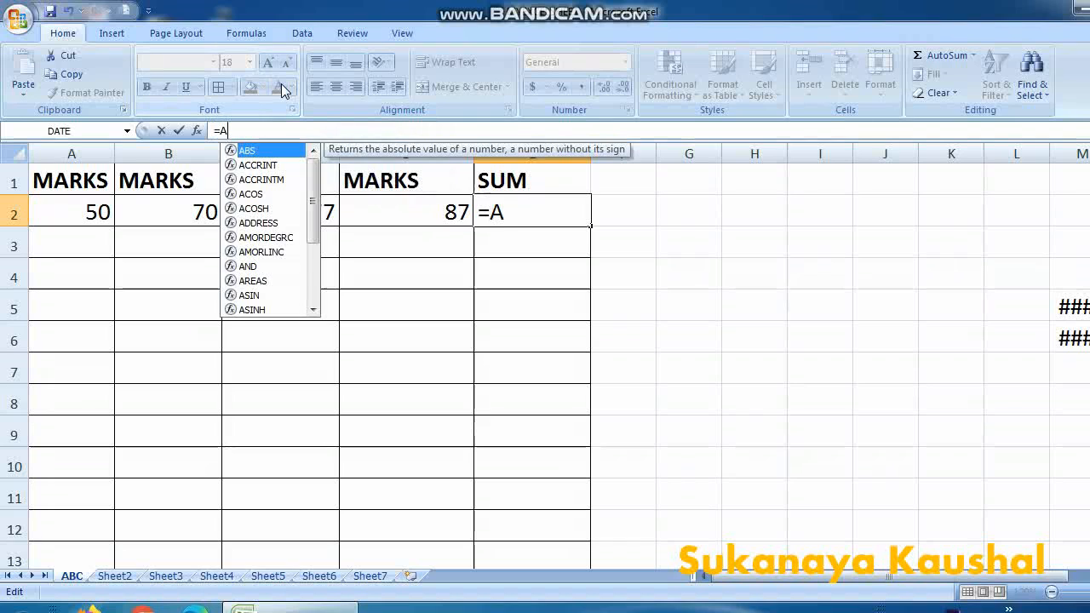
type("2")
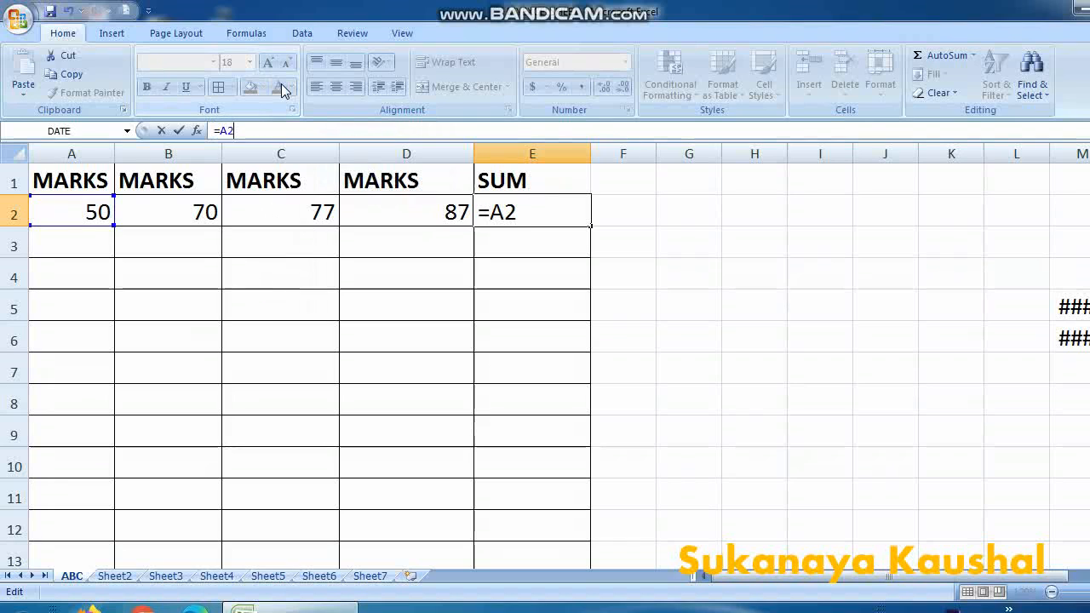
type("+B2")
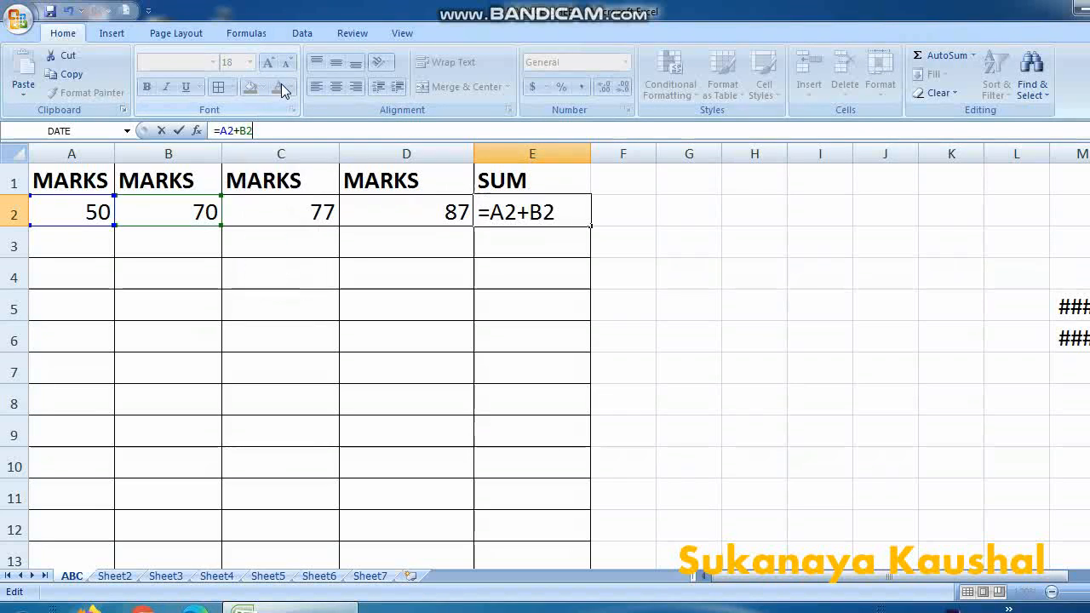
type("+C")
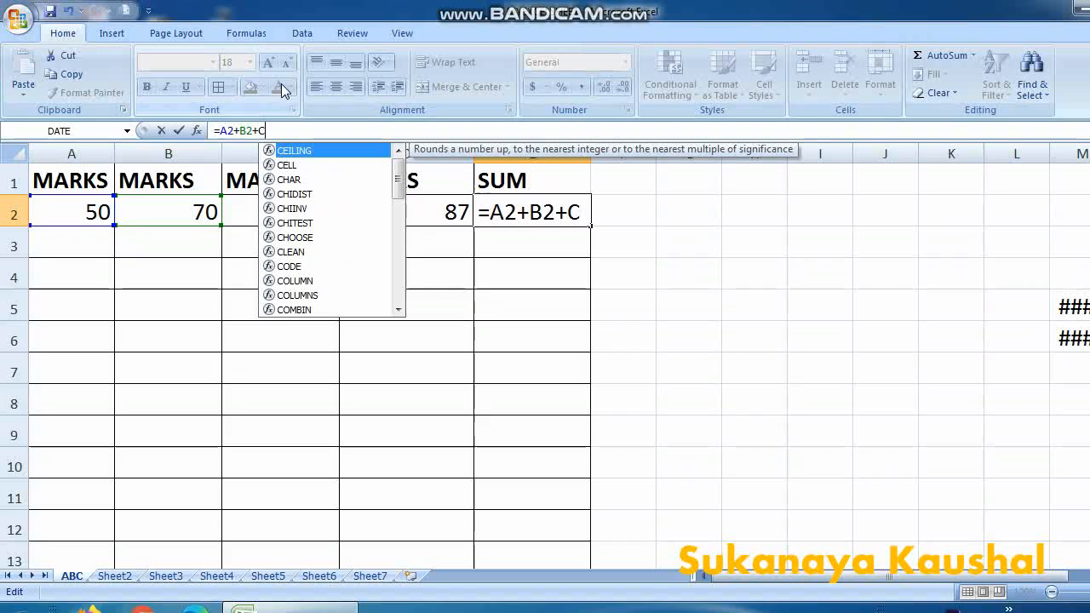
type("2")
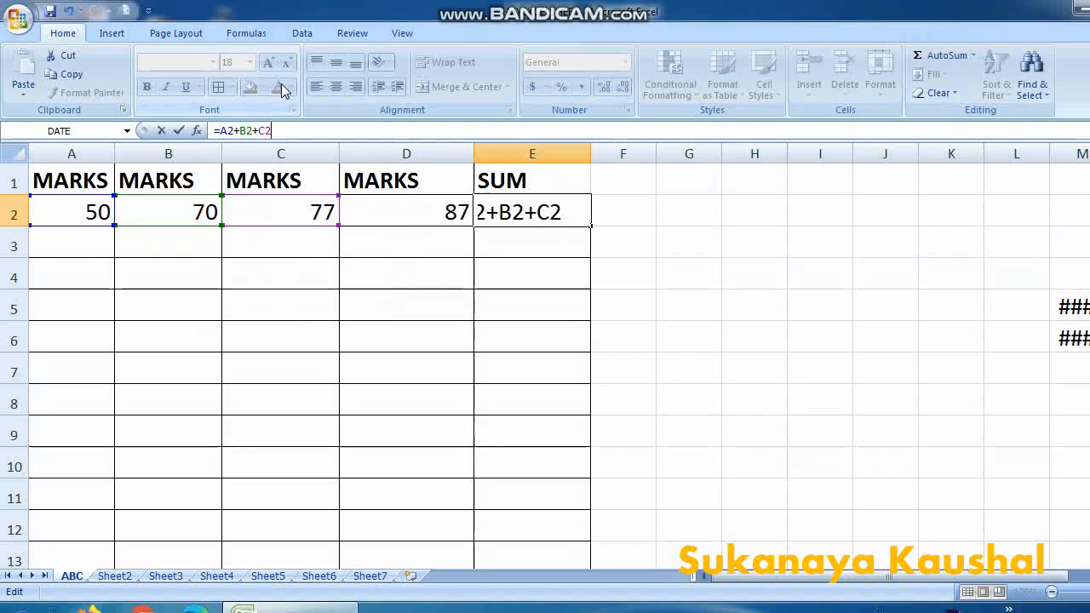
type("+D")
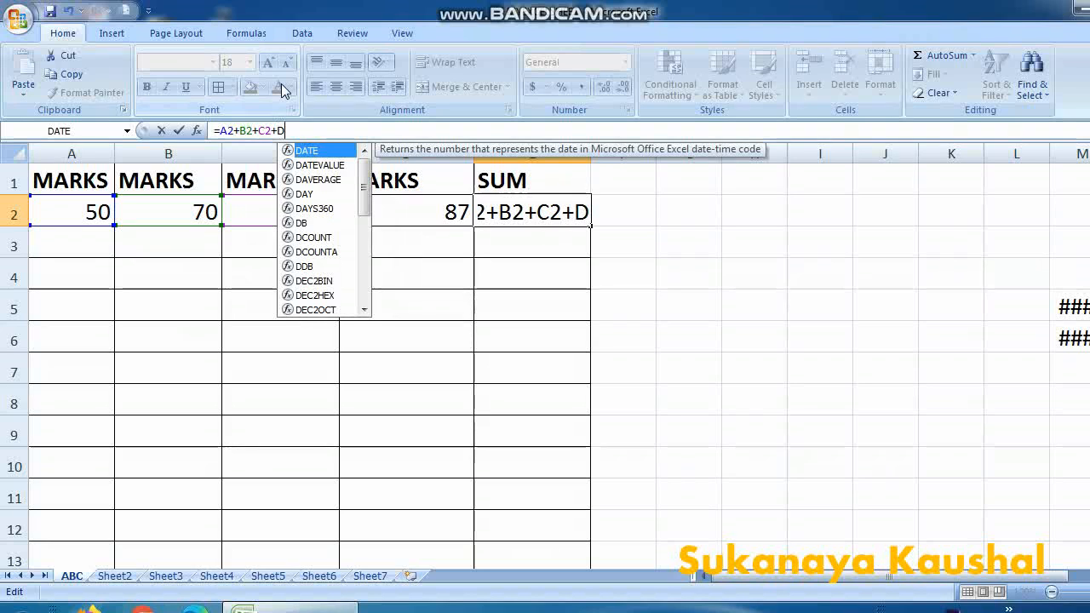
type("2")
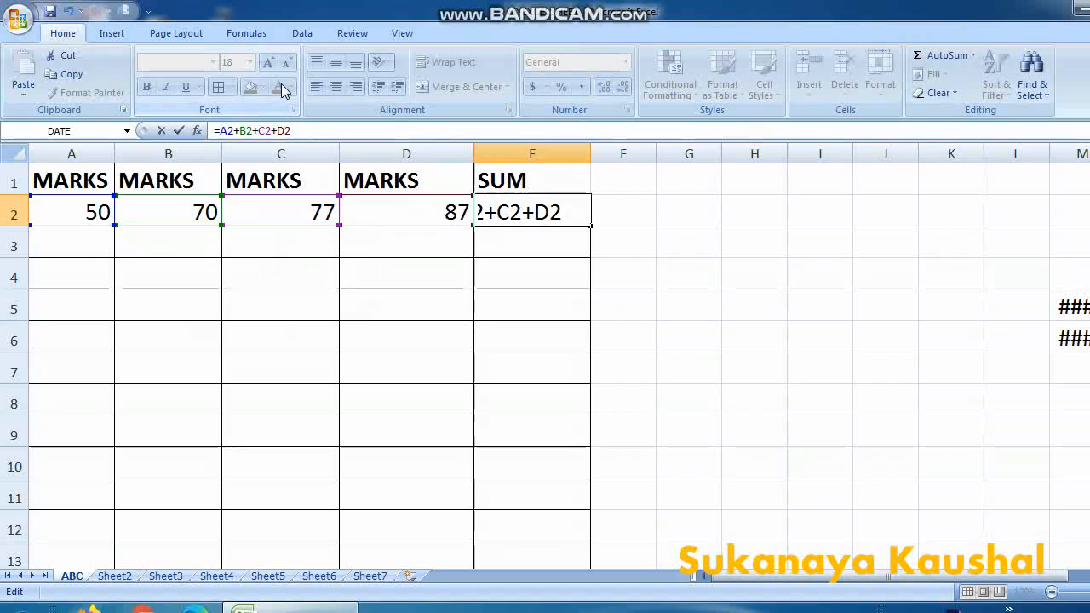
key("Return")
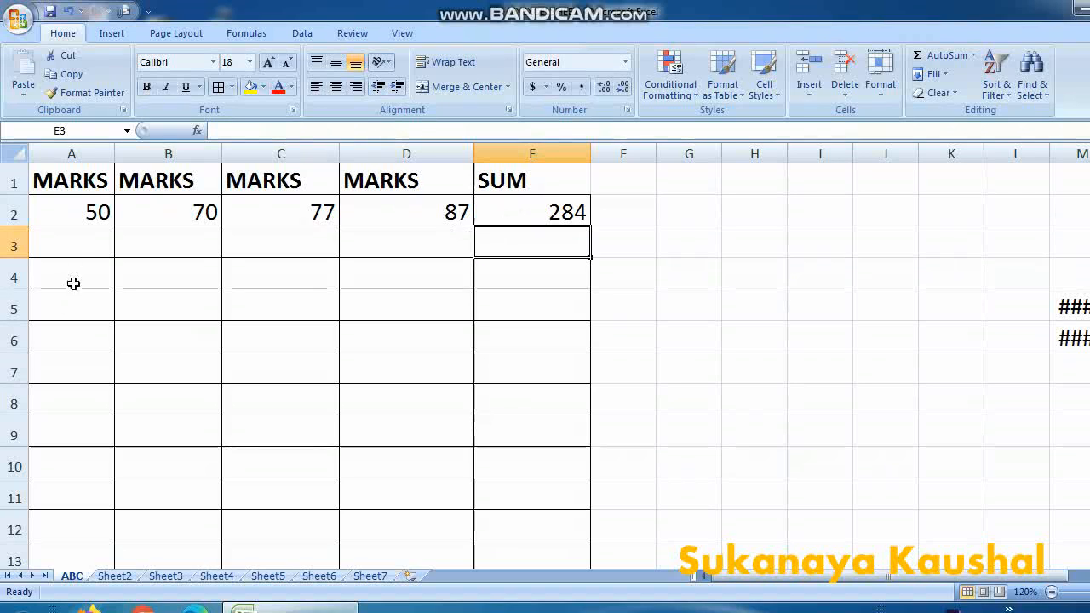
Copy the marks in cells A2:B2 into cells A3:B3.
left_click_drag(76, 212, 168, 213)
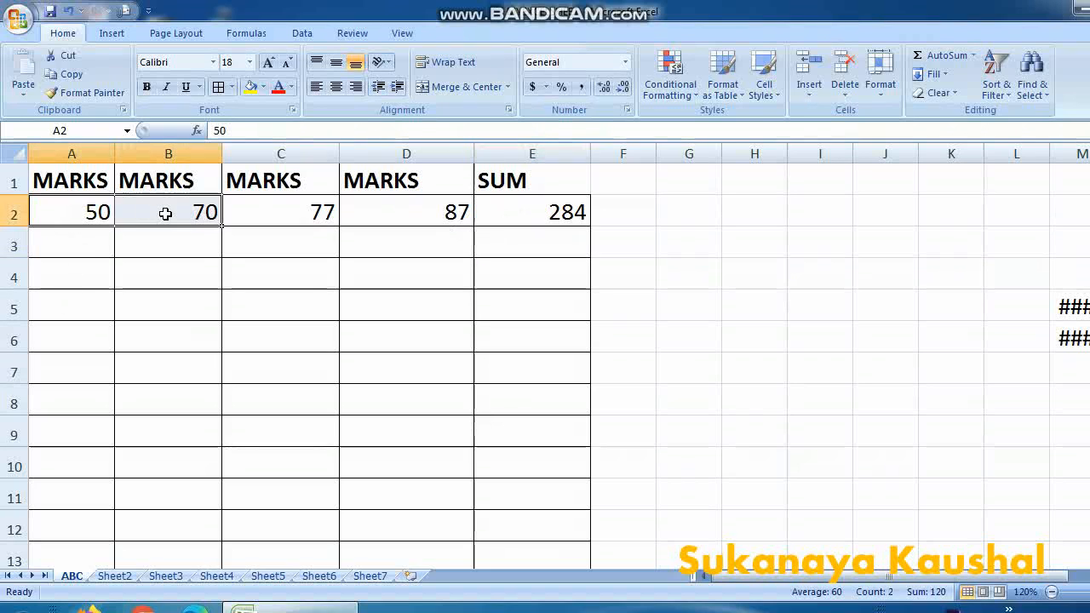
left_click(264, 216)
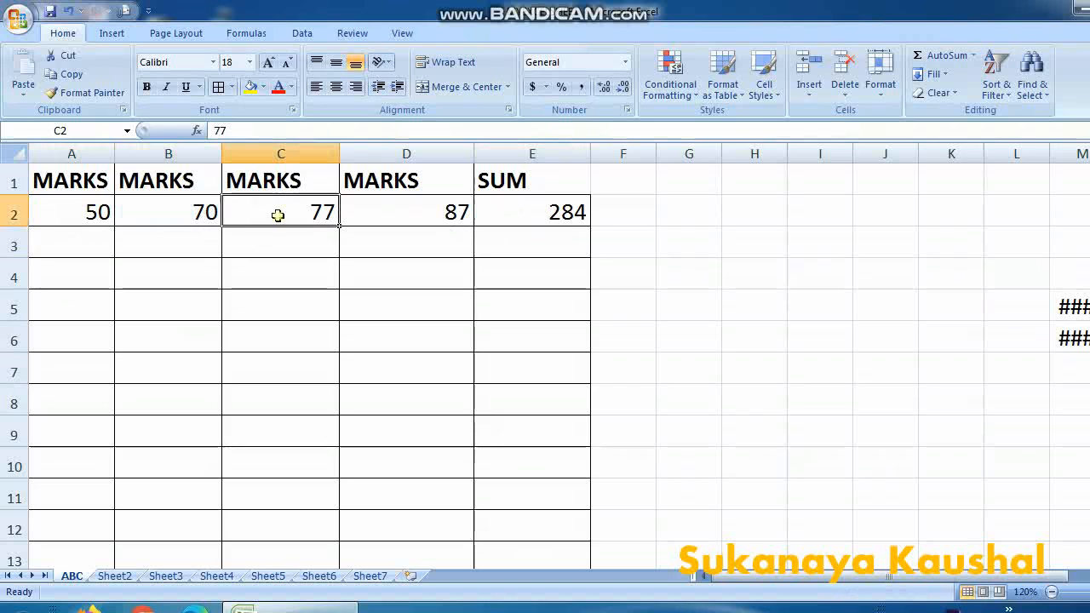
left_click_drag(102, 212, 201, 222)
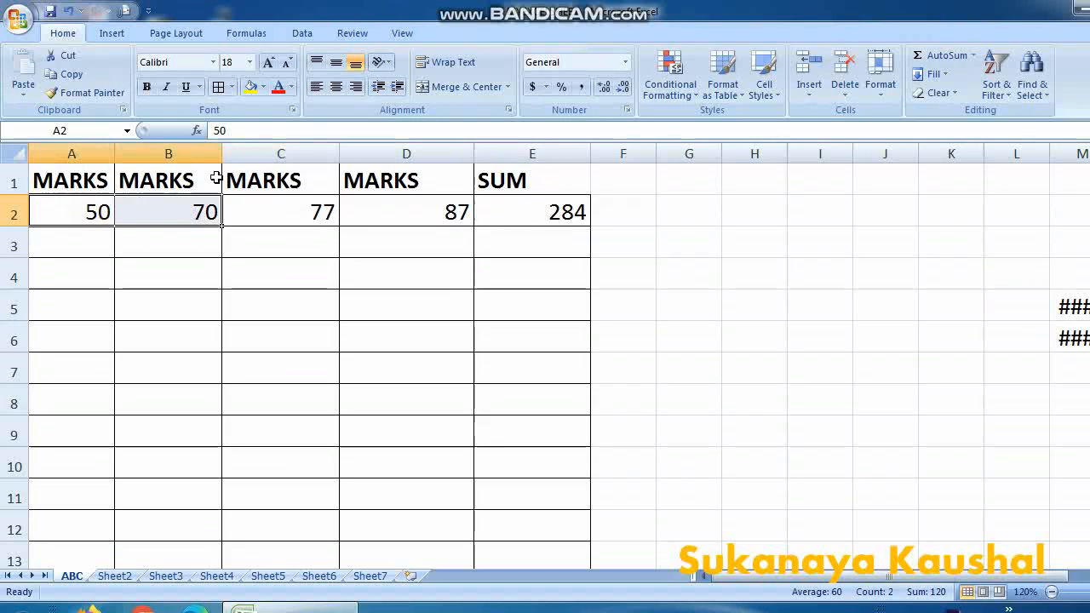
key("ctrl+c")
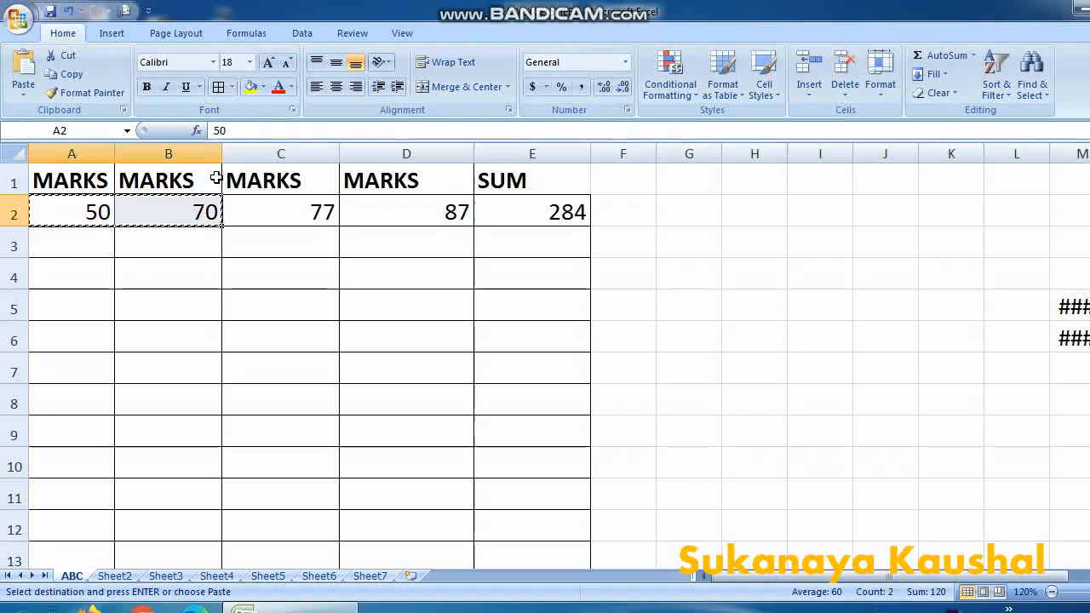
left_click(83, 244)
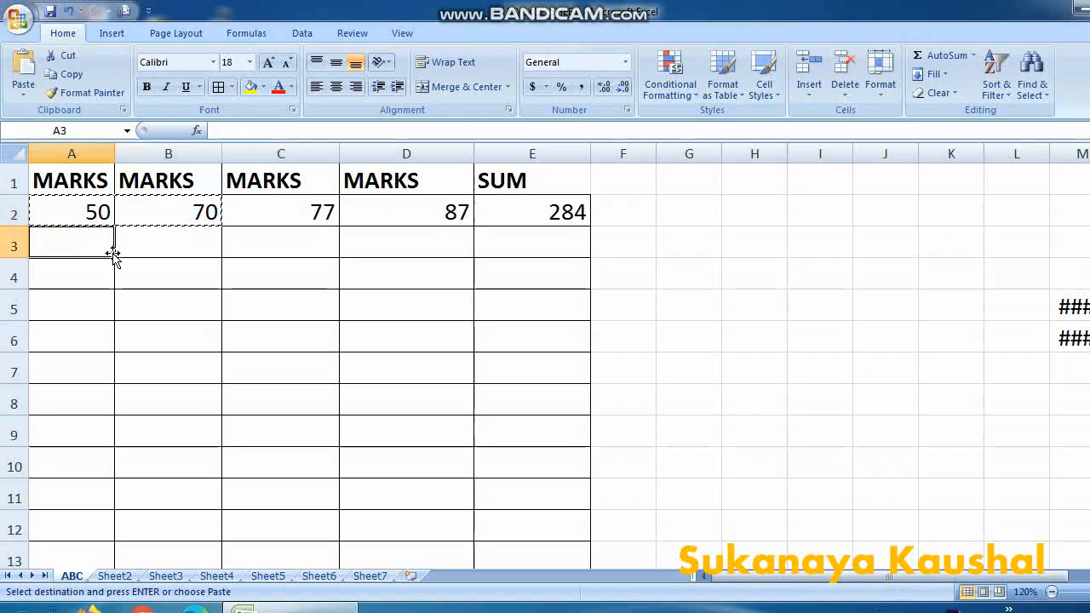
key("ctrl+v")
left_click(140, 286)
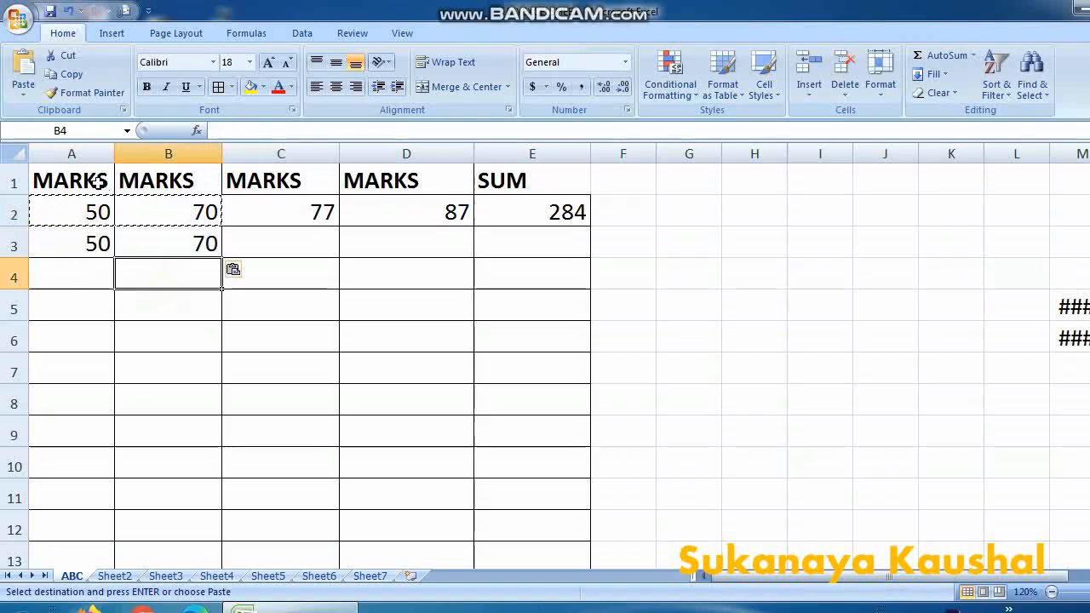
Select columns A and B and cell B3 to examine the addresses of the copied marks.
left_click(95, 155)
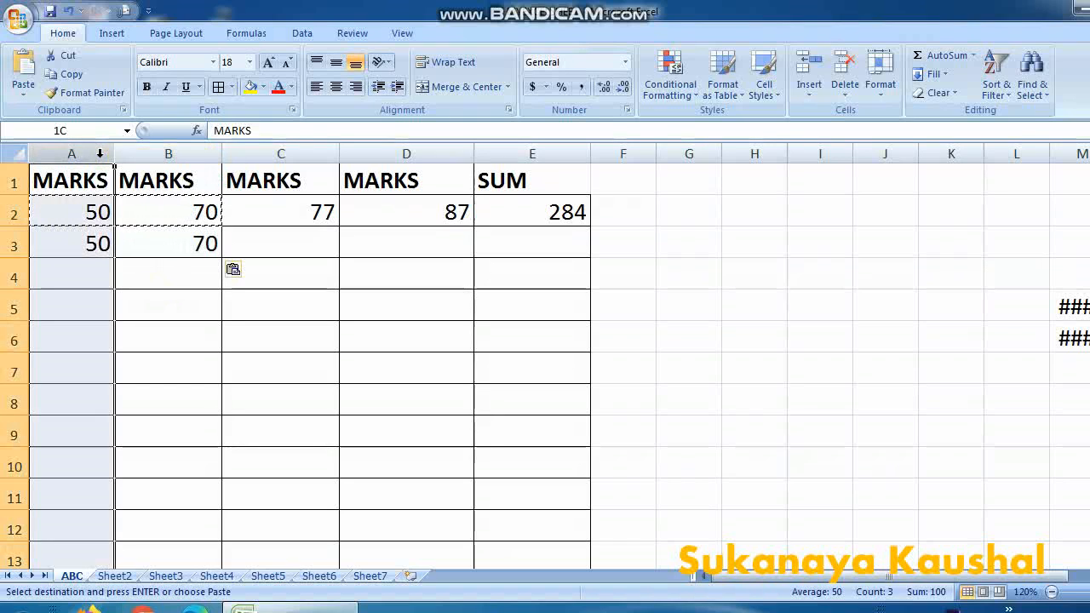
left_click(171, 152)
left_click(151, 244)
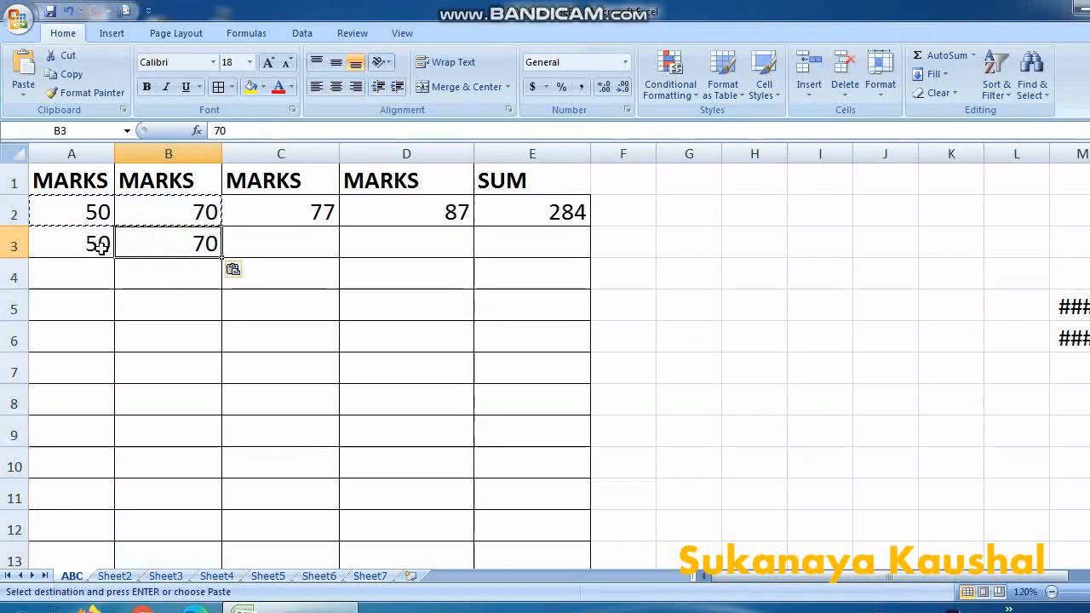
Enter the formula =B3-A3 in cell C3 to subtract the first mark of row 3 from the second.
left_click(260, 240)
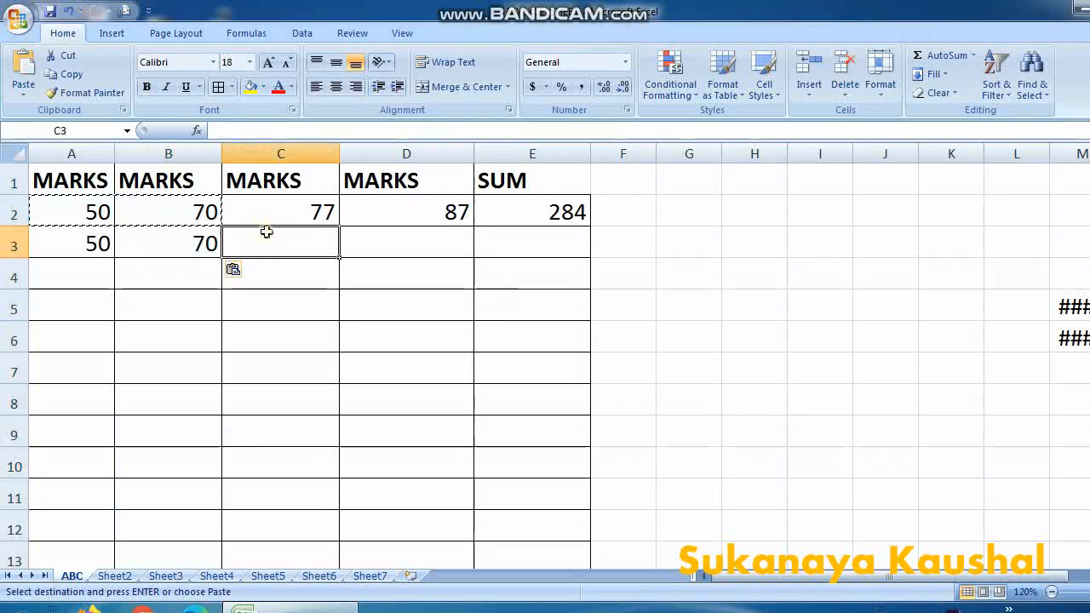
key("F2")
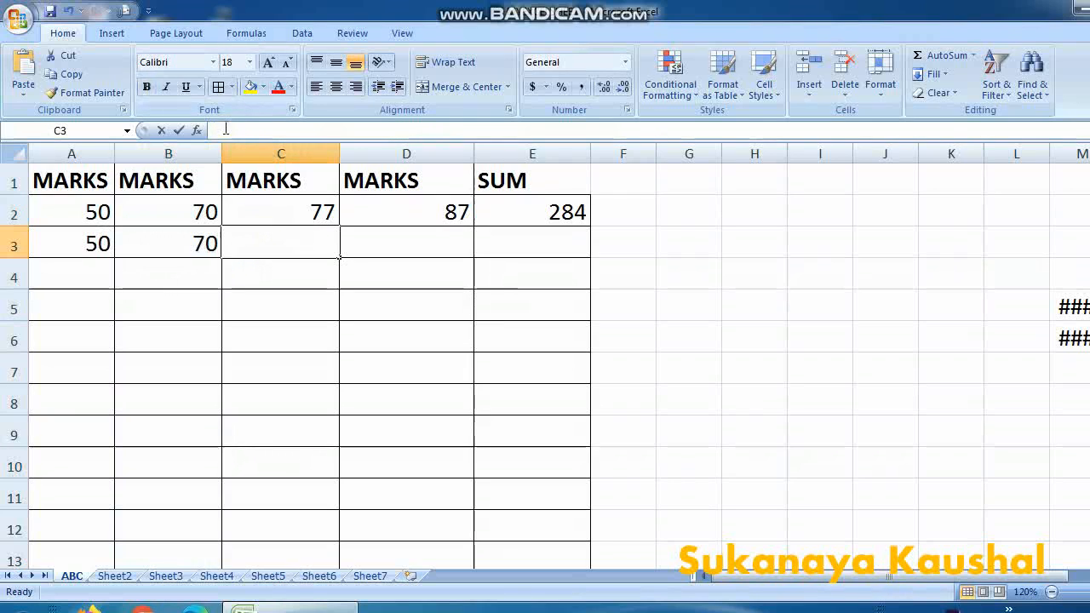
left_click(626, 176)
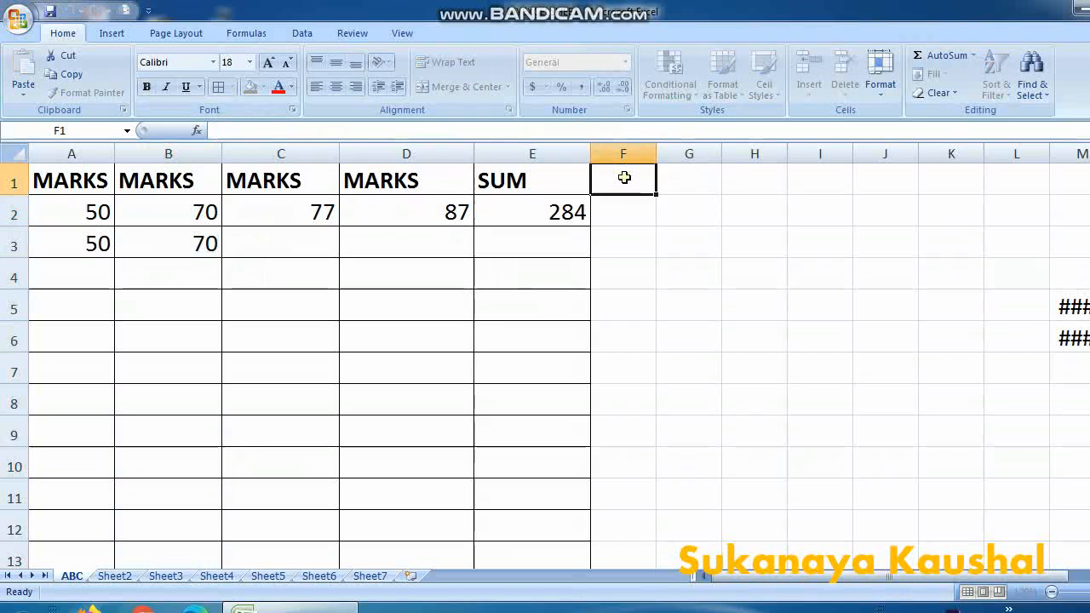
left_click(296, 231)
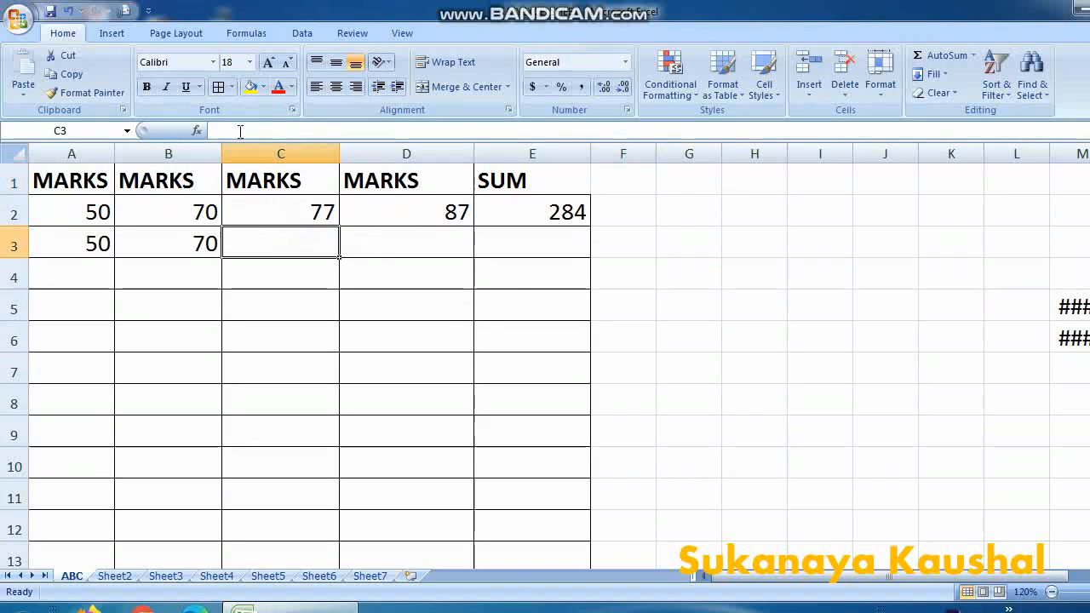
left_click(253, 132)
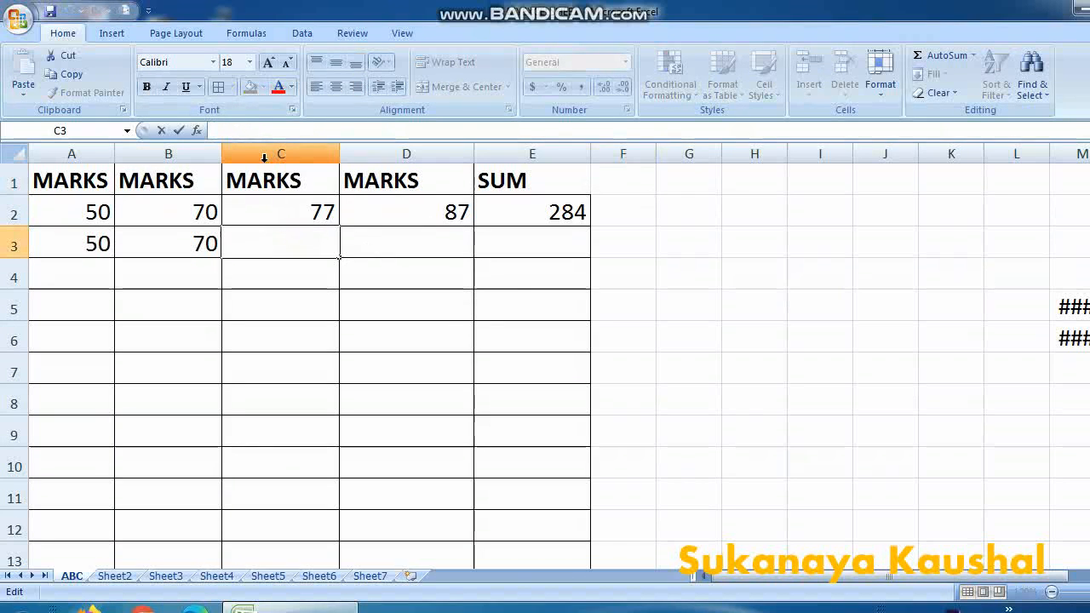
type("=")
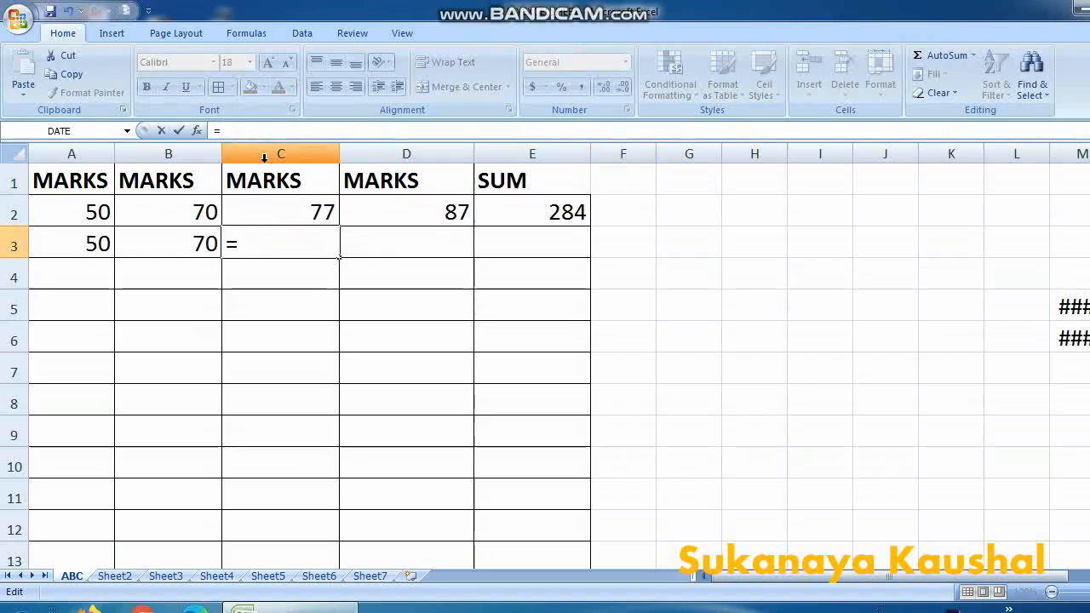
type("B")
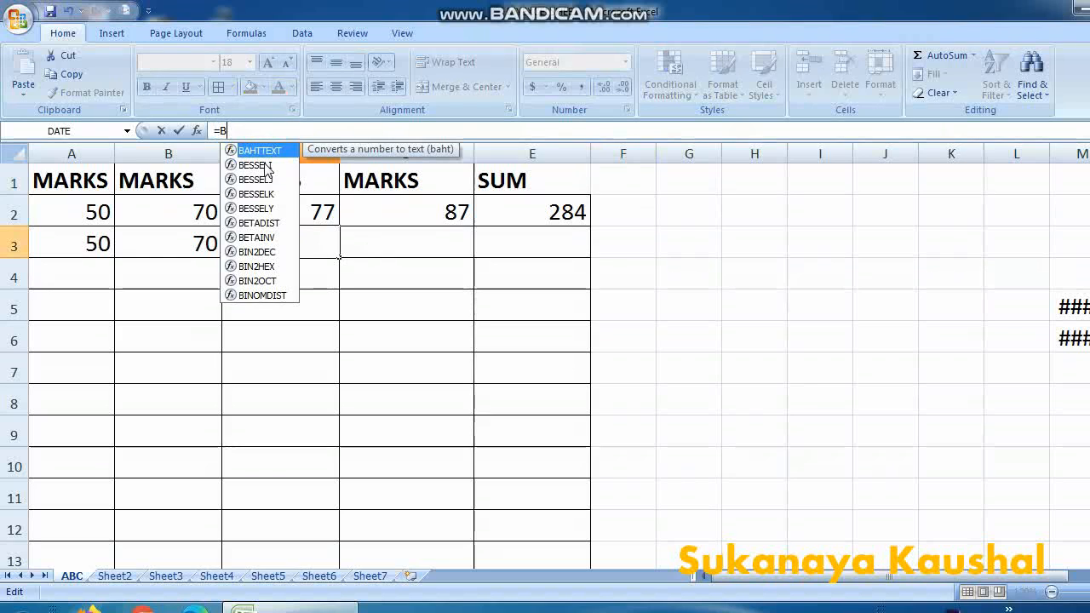
type("3-")
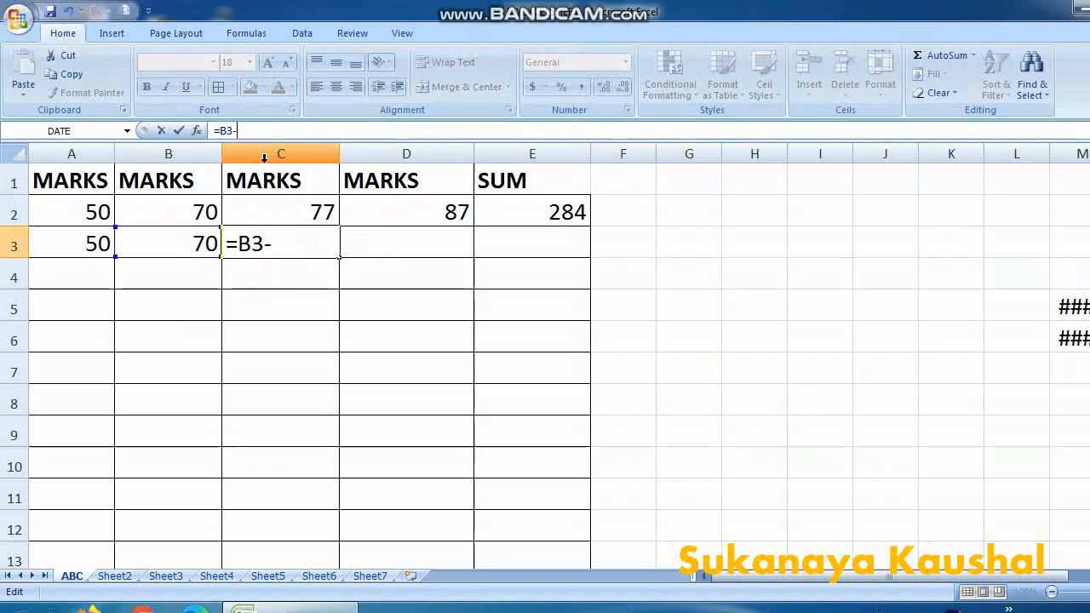
type("A")
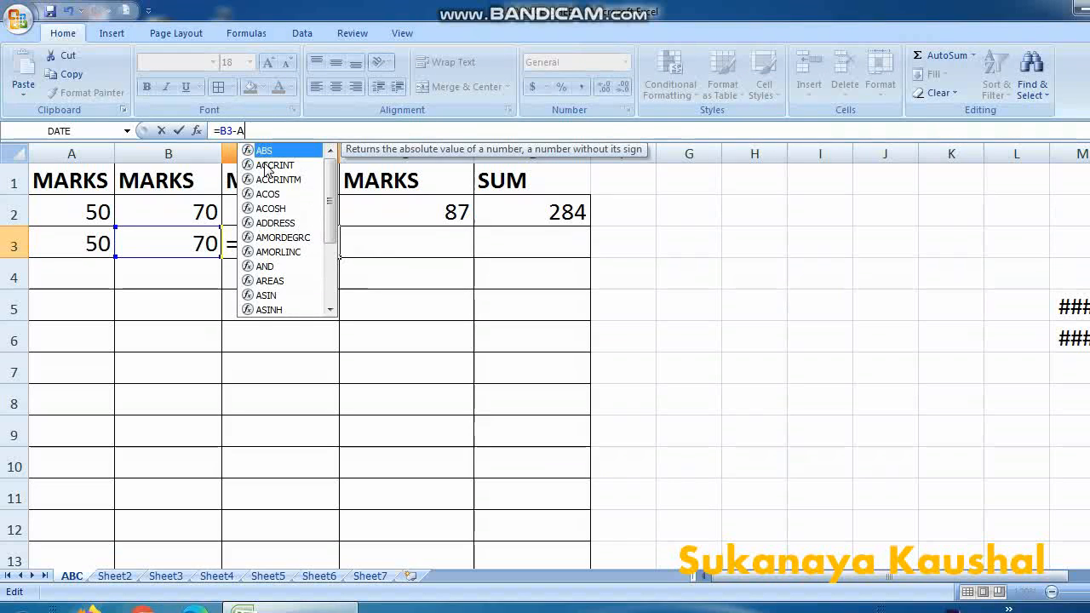
type("3")
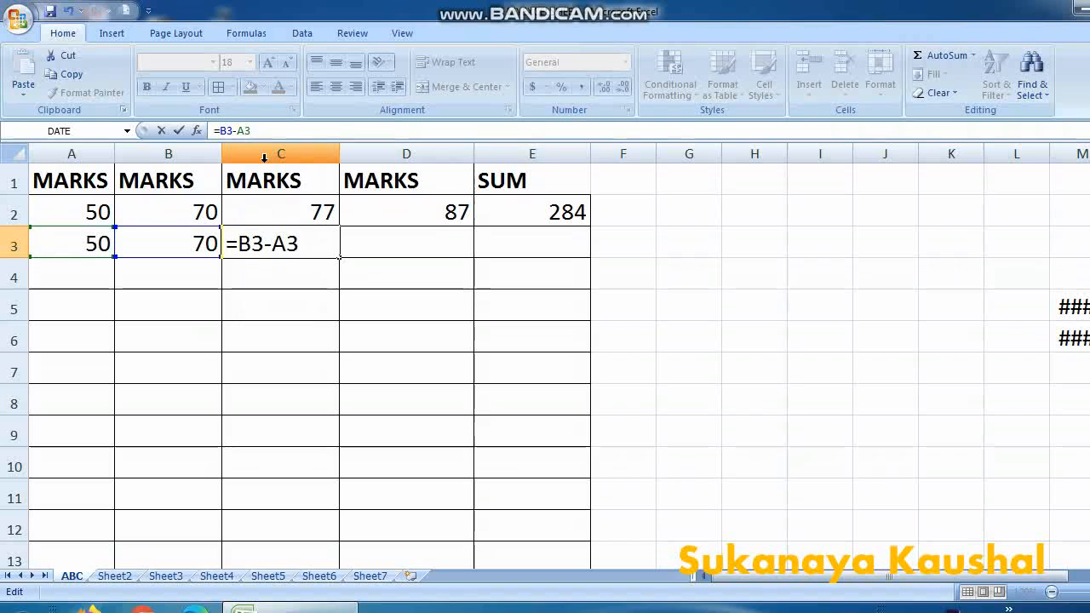
key("Return")
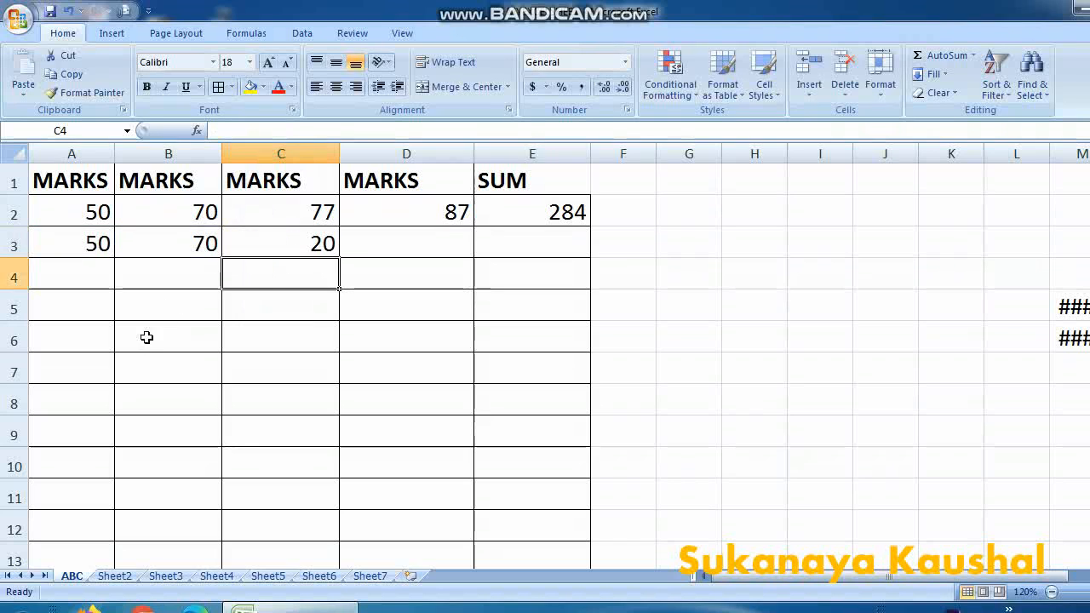
left_click(285, 237)
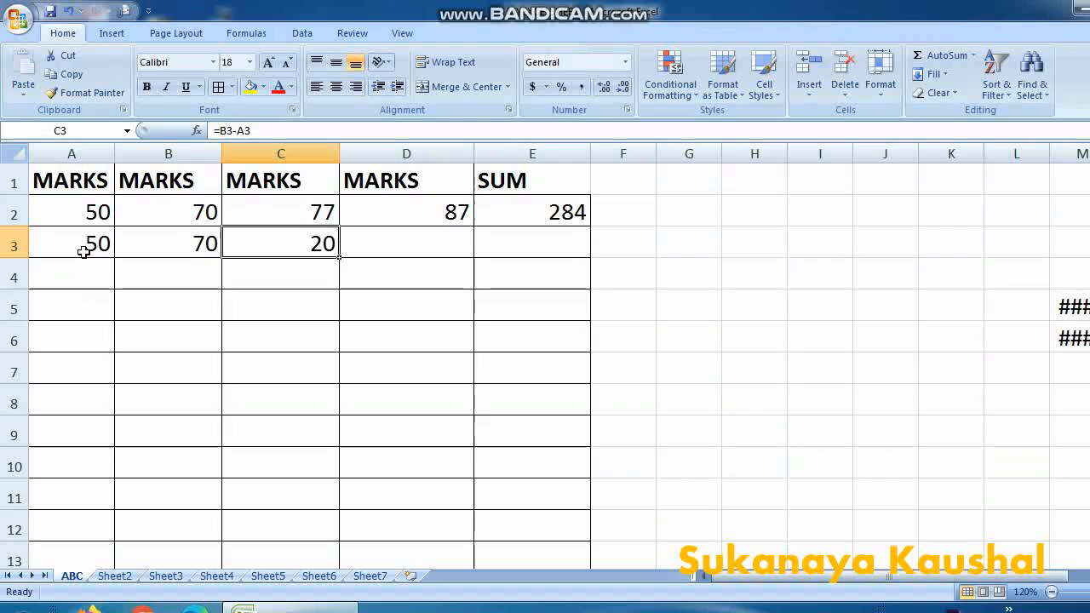
Enter the marks 50 in cell A4 and 60 in cell B4.
left_click(102, 274)
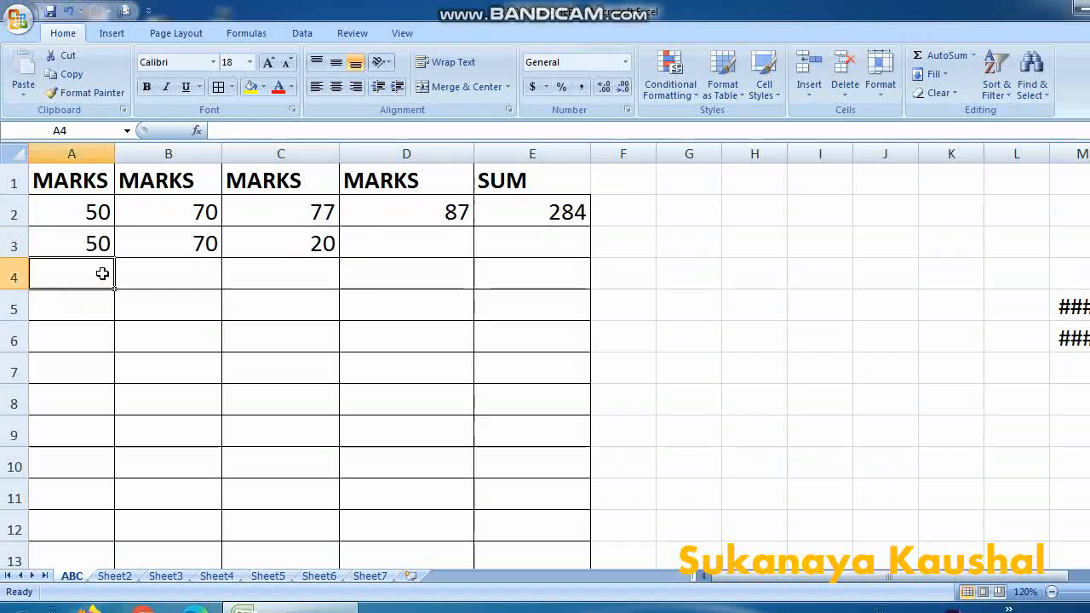
type("50")
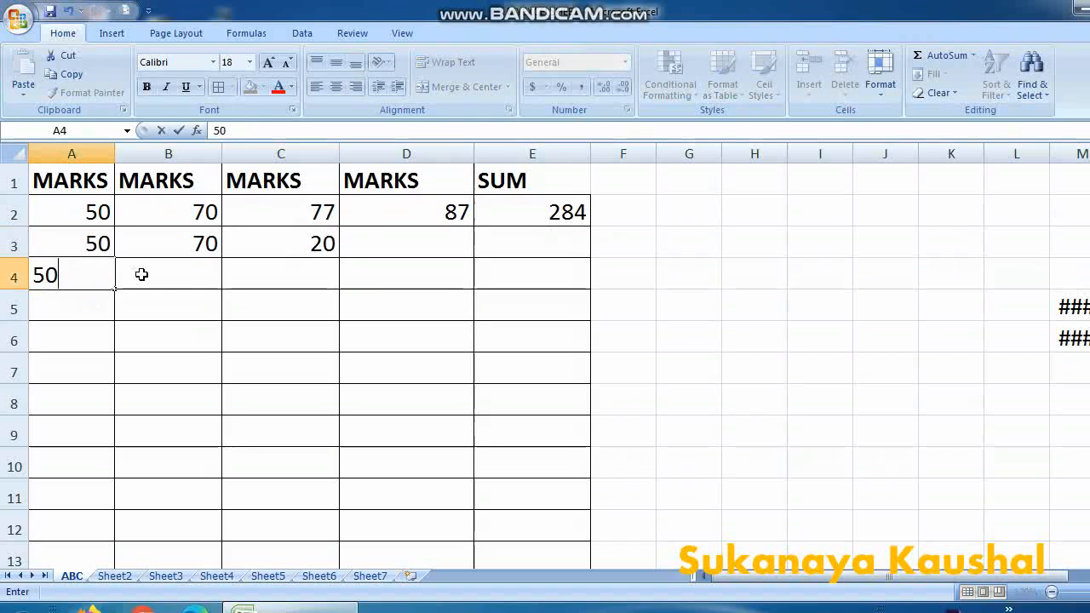
left_click(142, 275)
type("6")
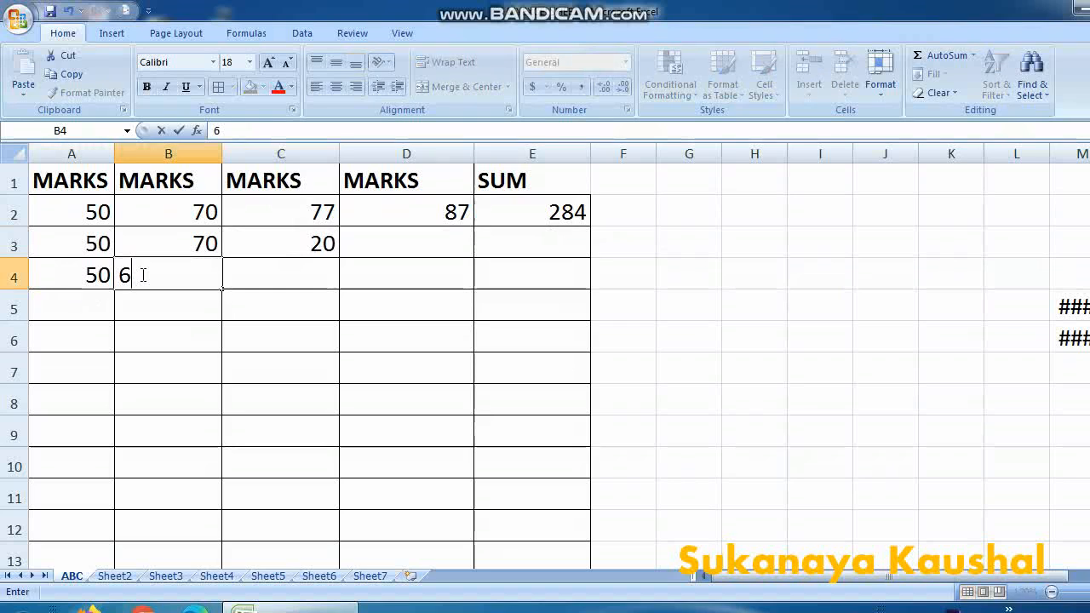
type("0")
Enter the formula =50*60 in cell C4 to multiply the two marks of row 4 as plain numbers.
left_click(239, 265)
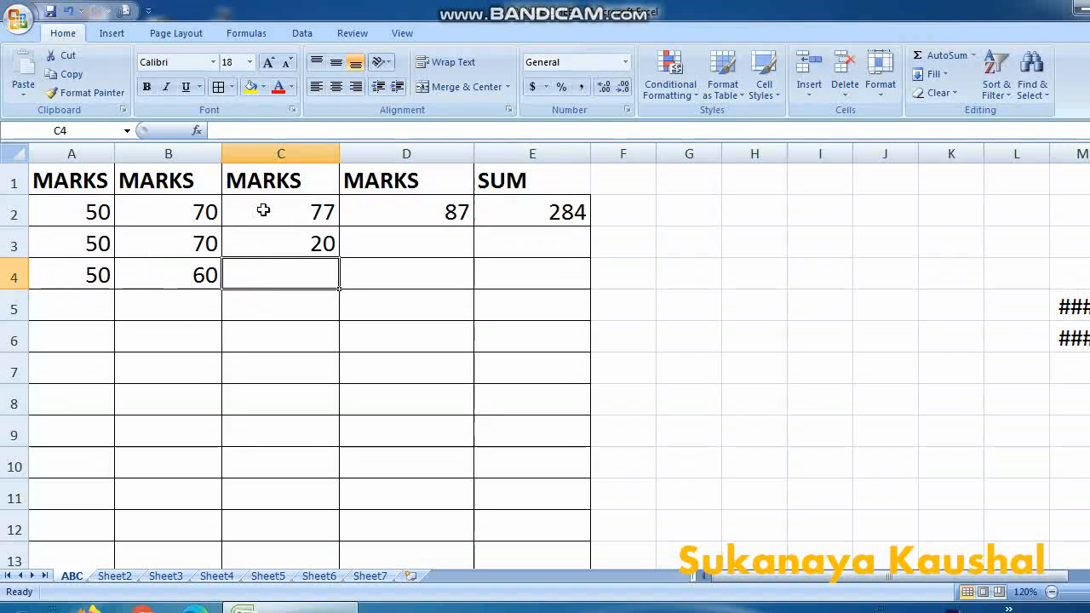
left_click(245, 130)
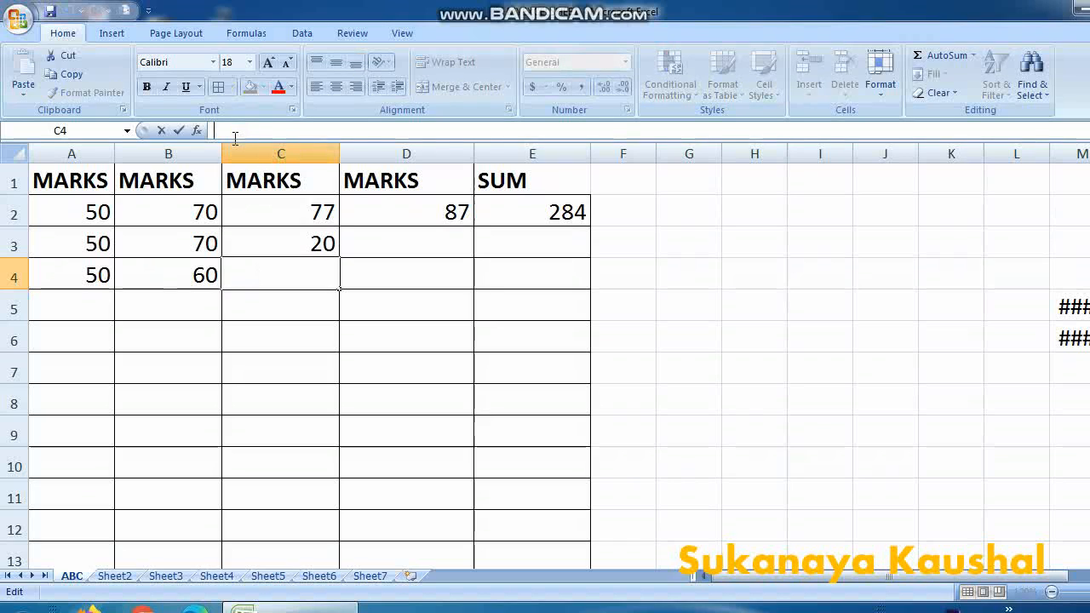
type("=")
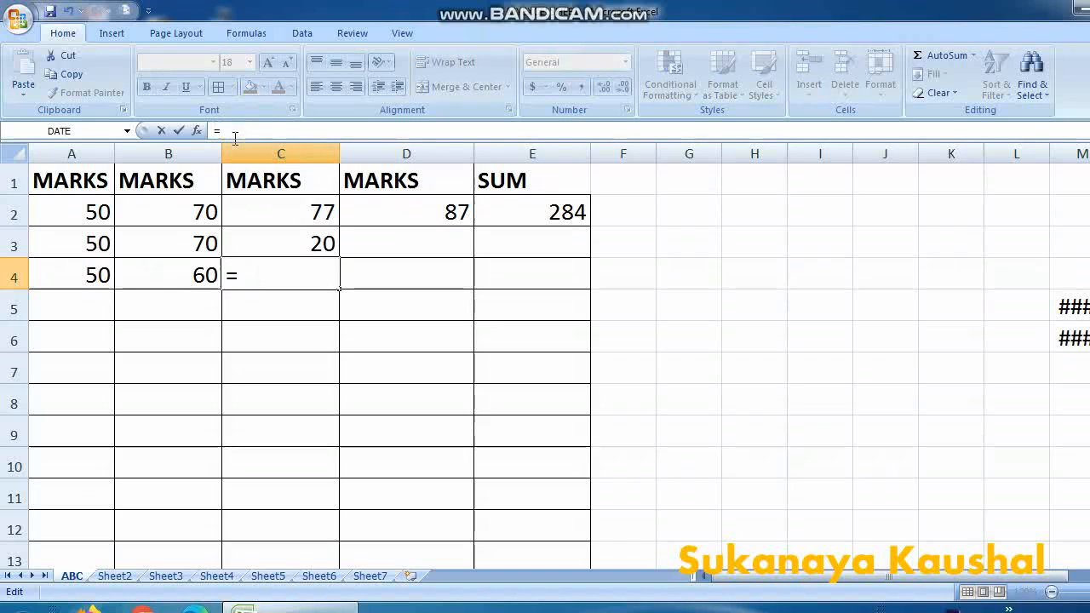
type("50*")
type("60")
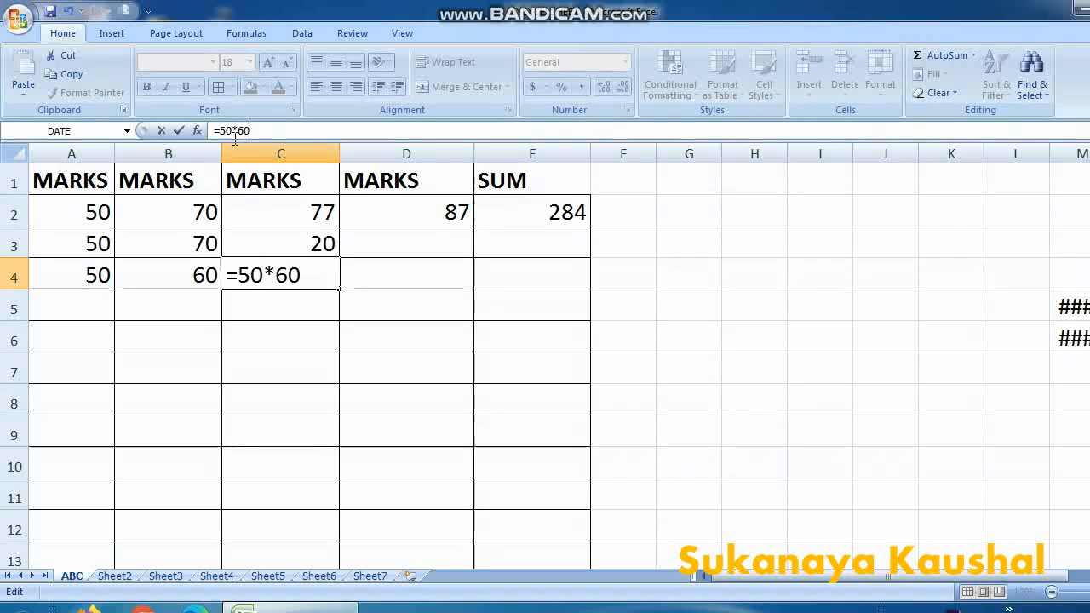
key("Return")
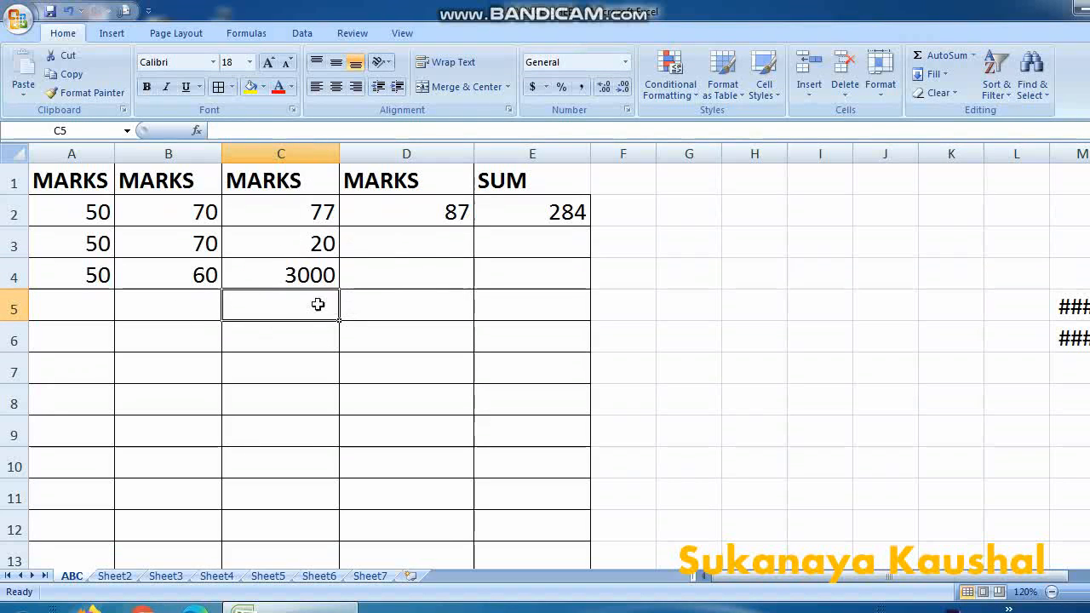
left_click(292, 283)
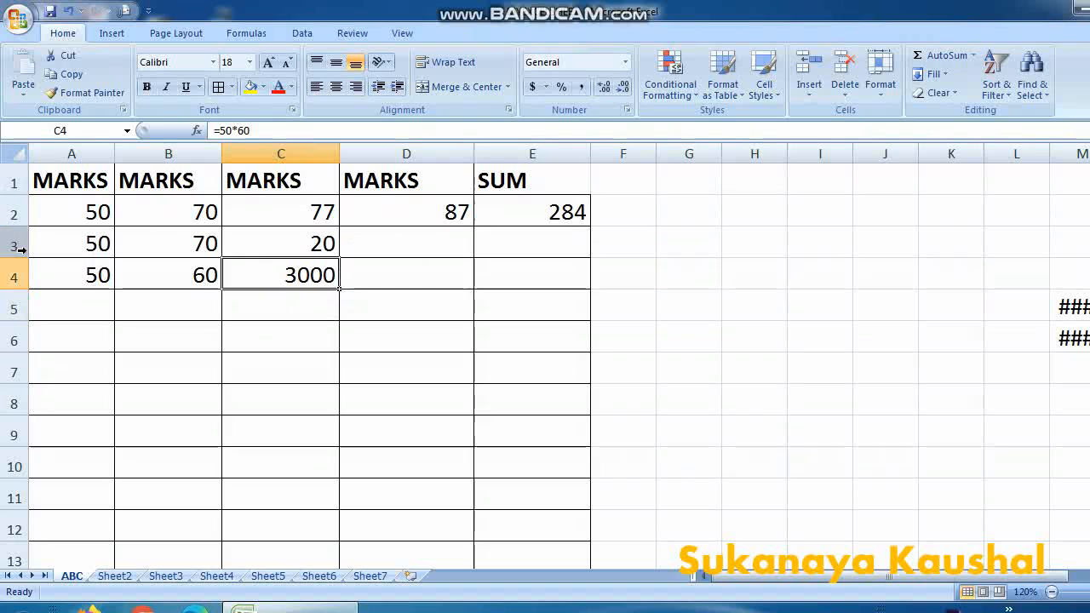
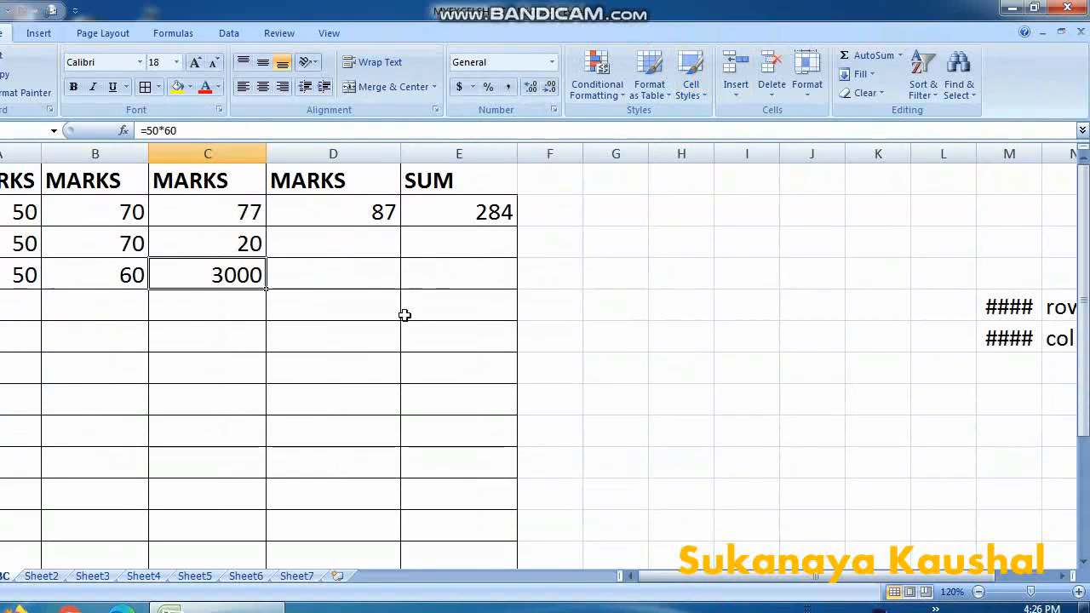
Examine how the address of cell D6 is formed by selecting column D, row 6 and the cell itself.
left_click(334, 336)
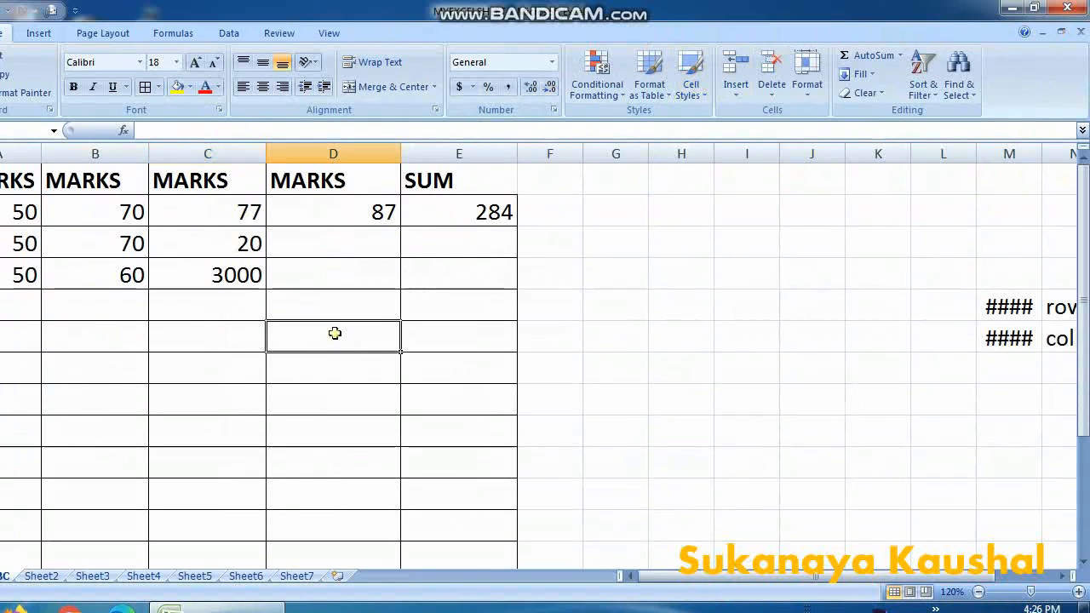
left_click(344, 153)
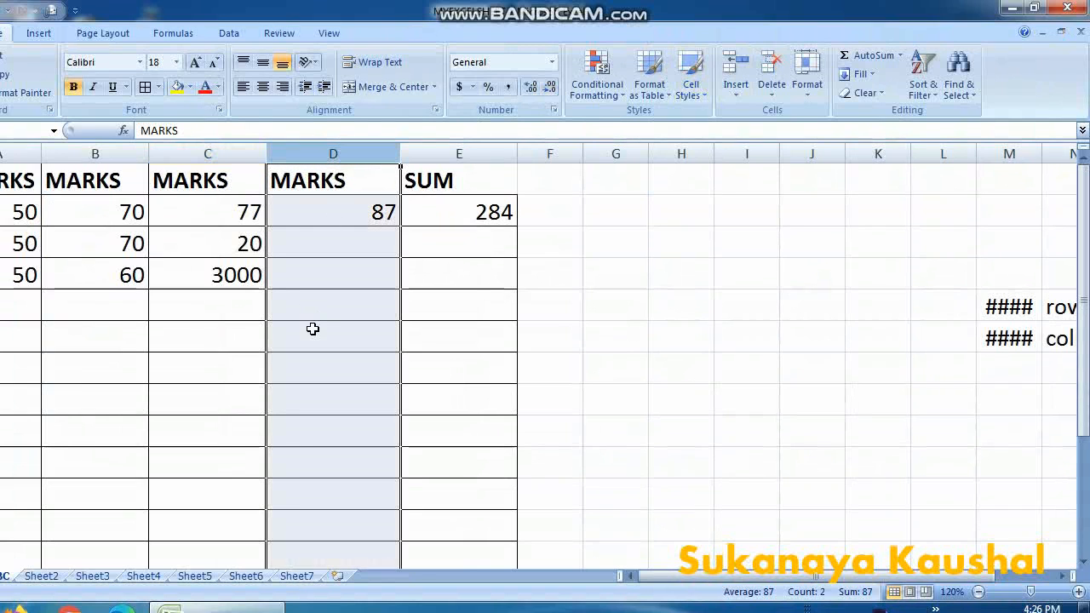
left_click(0, 331)
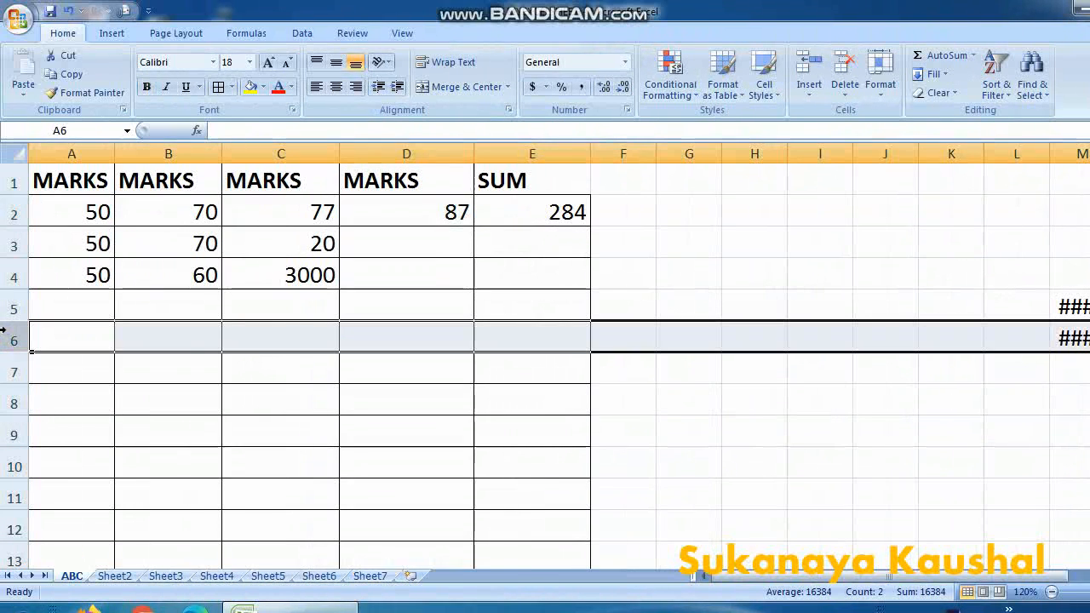
left_click(433, 331)
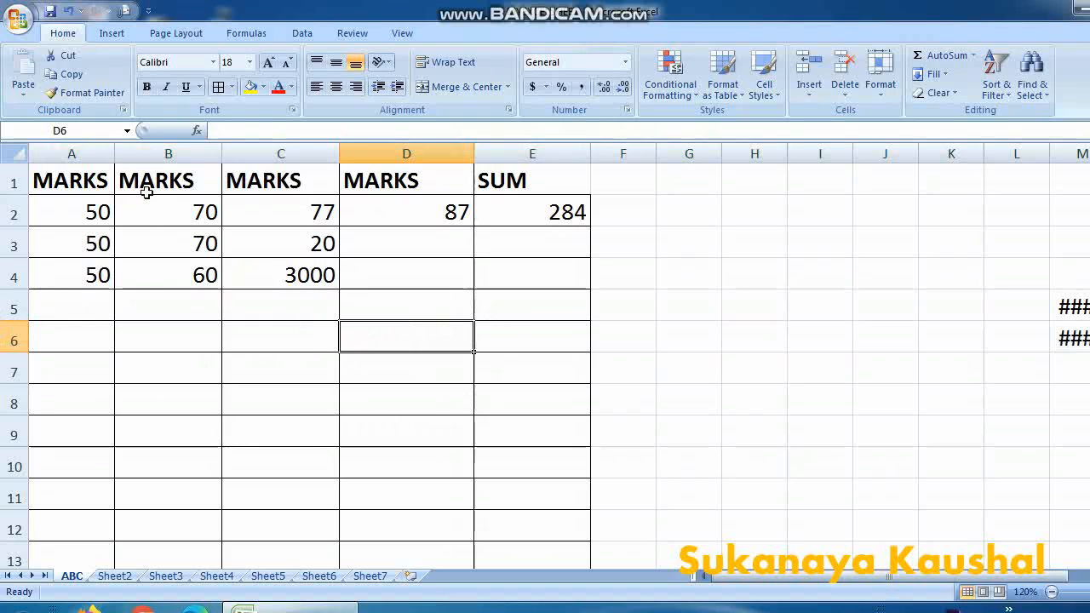
left_click(86, 129)
left_click(244, 393)
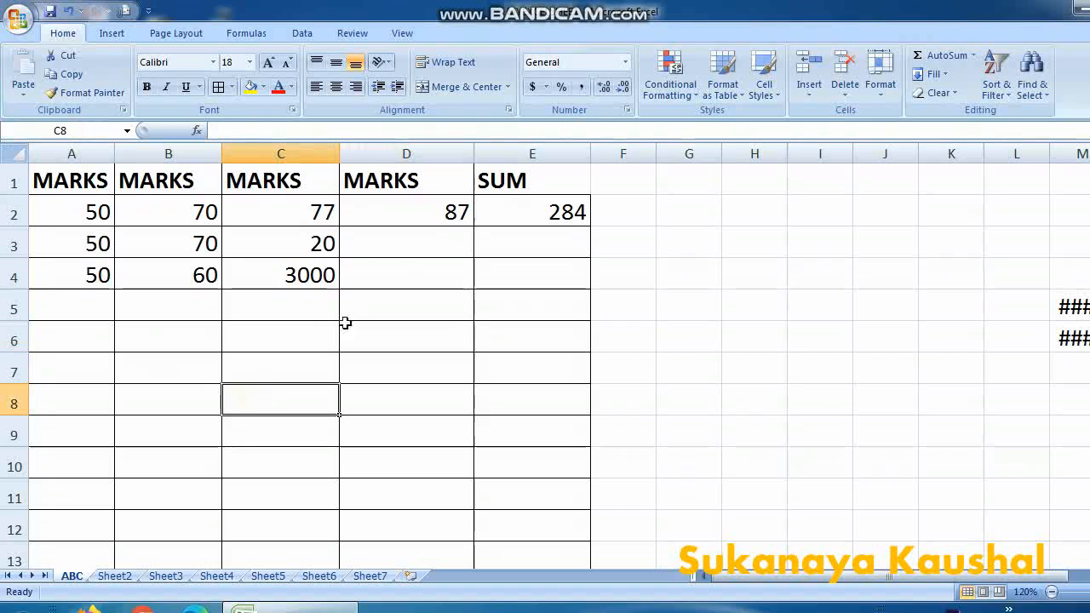
Fill the multiplication formula from cell C4 down to C10.
left_click(323, 266)
left_click_drag(340, 289, 339, 468)
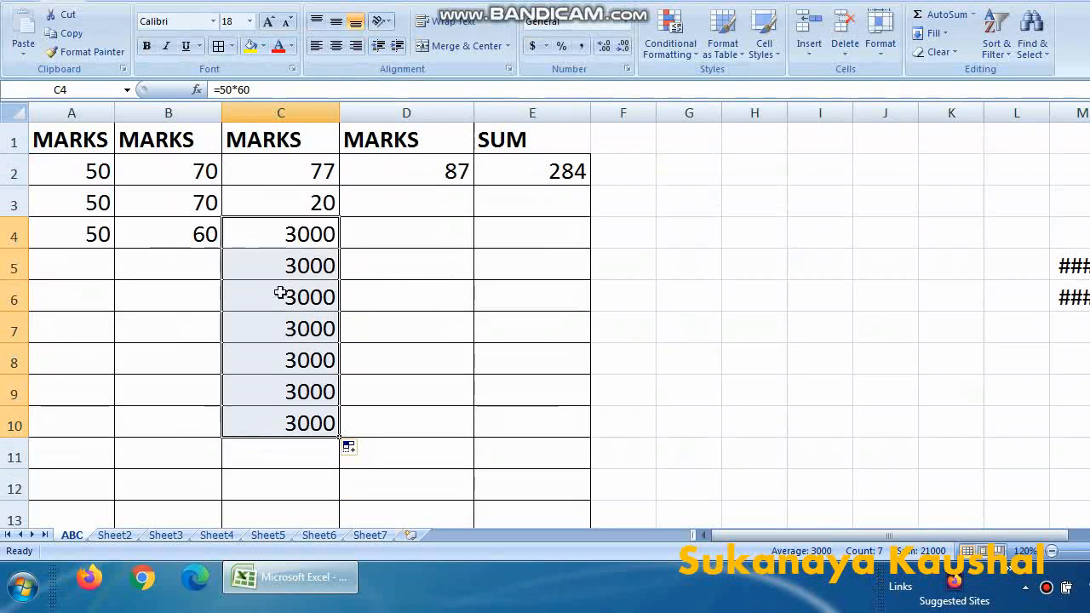
Enter the marks 34 in cell A5 and 20 in cell B5.
left_click(78, 266)
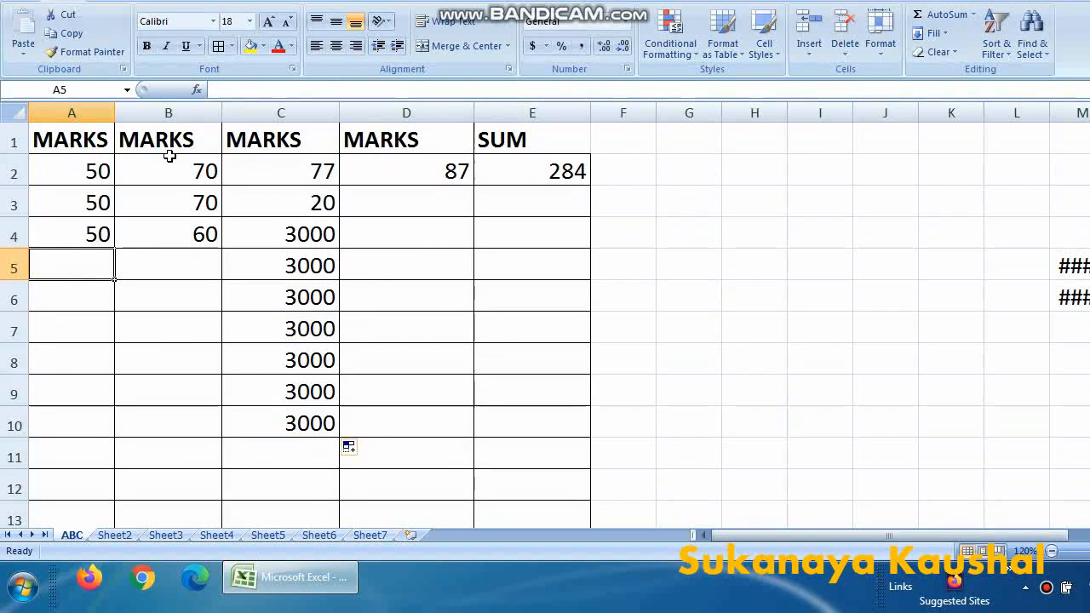
type("34")
key("Tab")
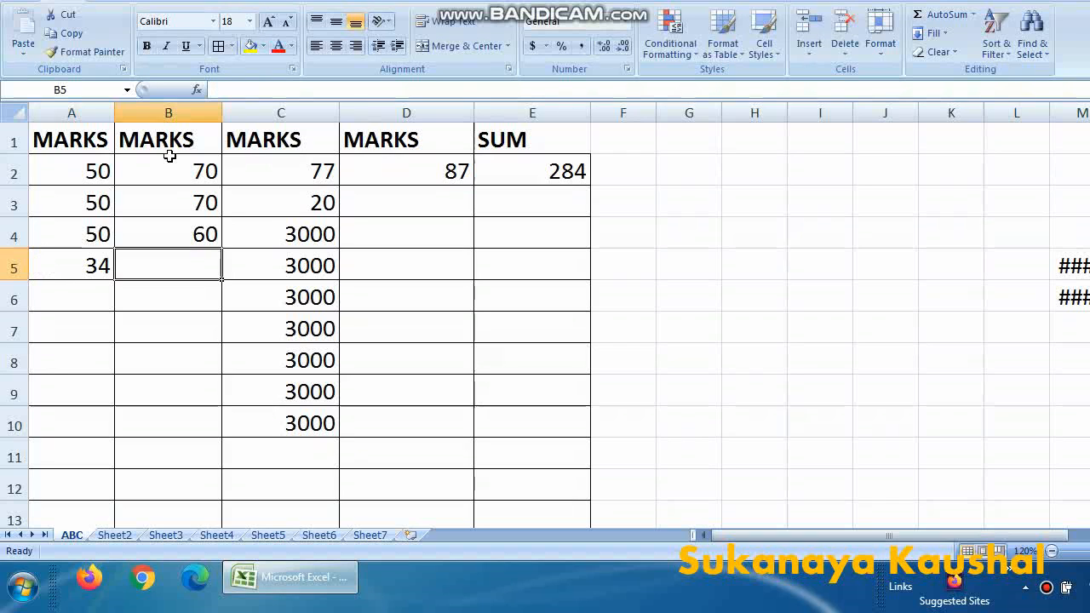
type("20")
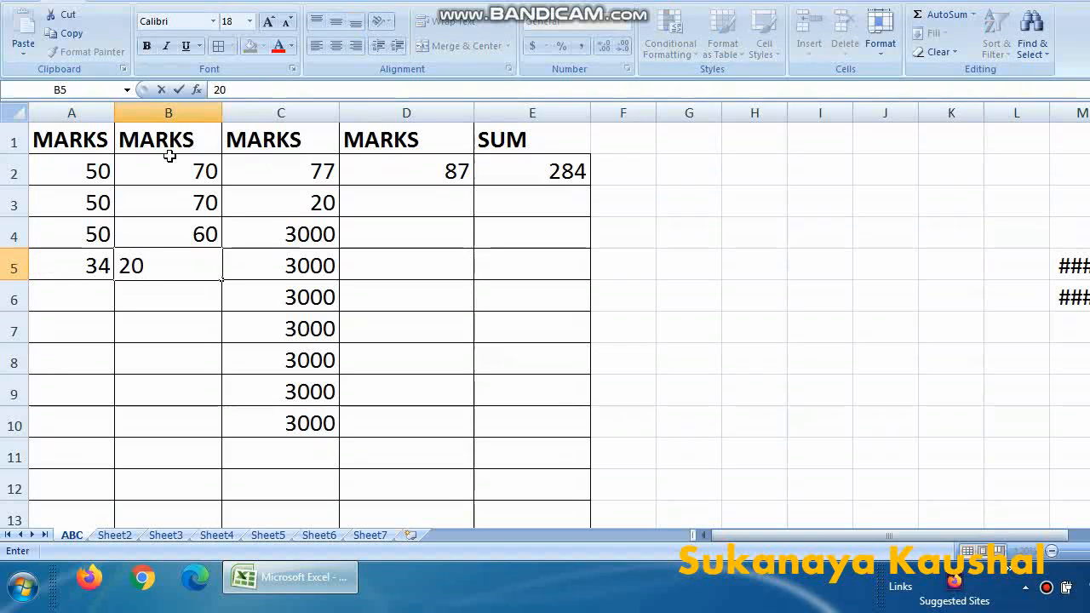
key("Return")
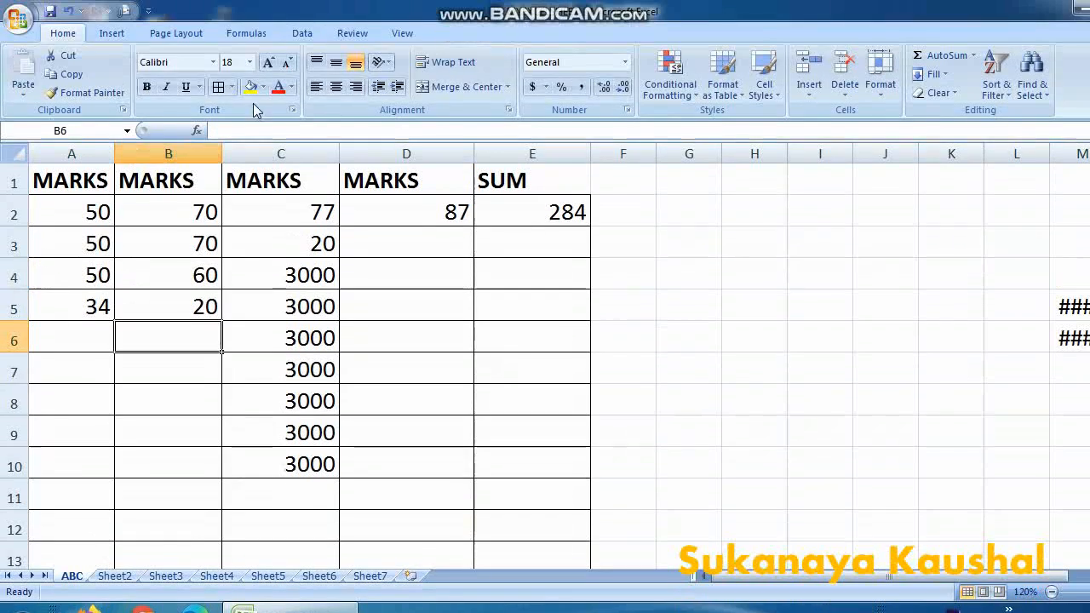
Clear the filled multiplication results from cells C5 to C10, keeping the formula in C4.
left_click_drag(280, 294, 300, 492)
key("BackSpace")
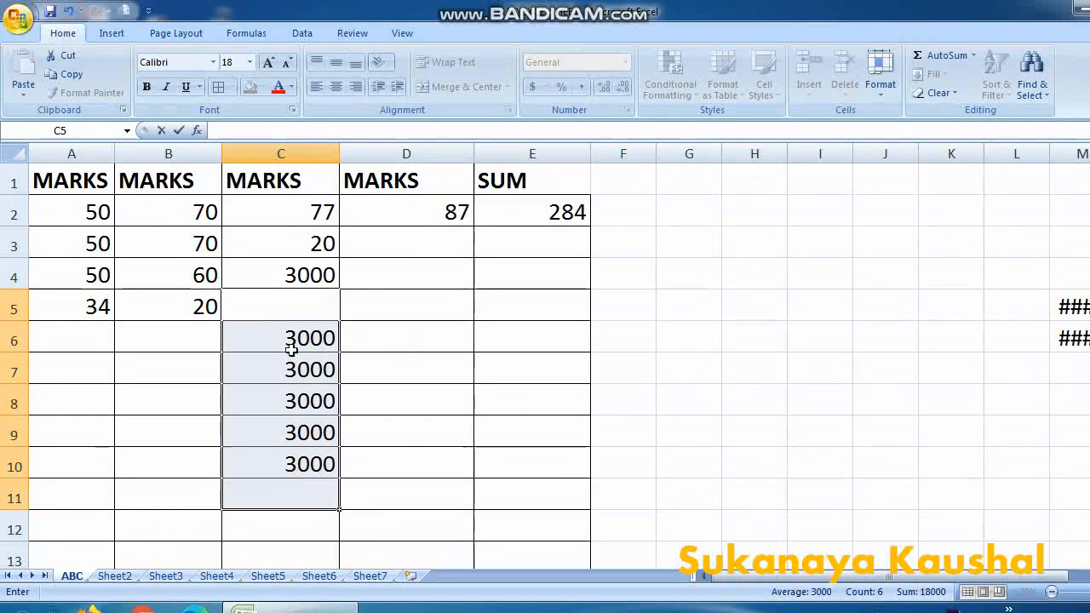
left_click(375, 378)
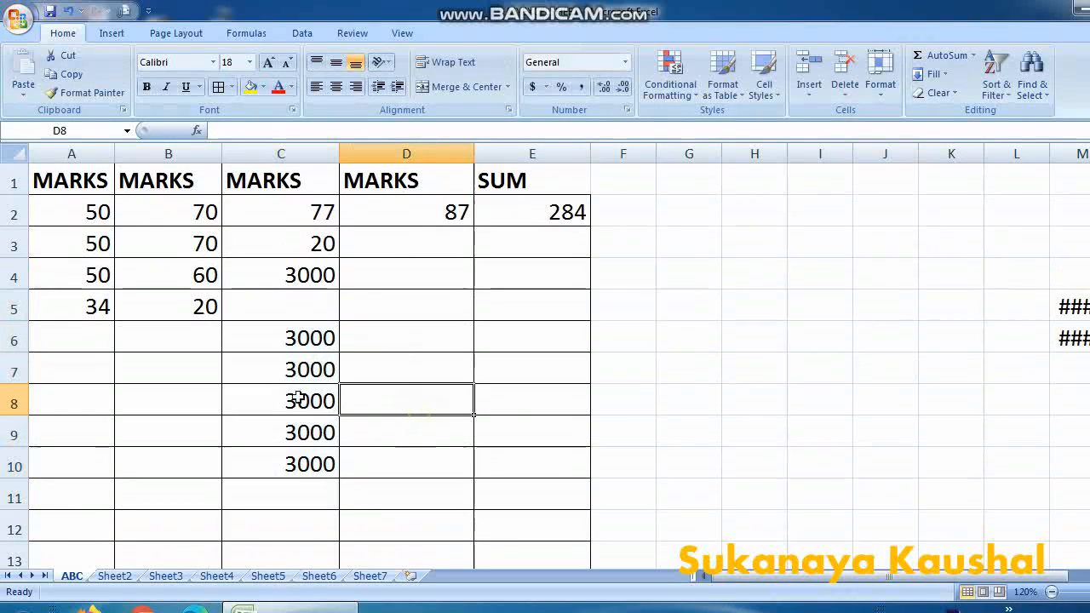
left_click_drag(304, 341, 332, 465)
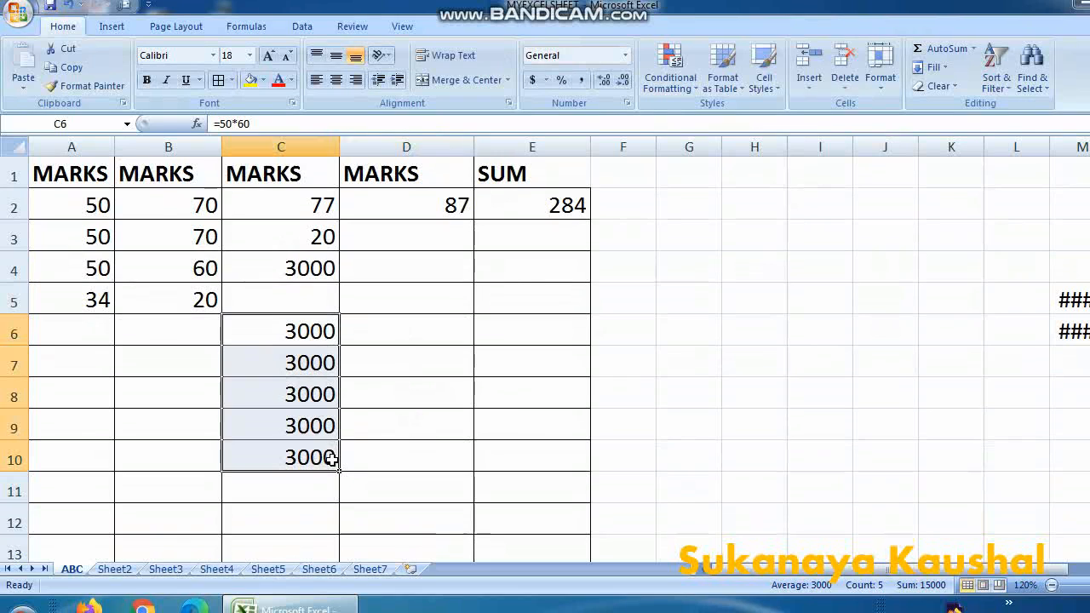
key("BackSpace")
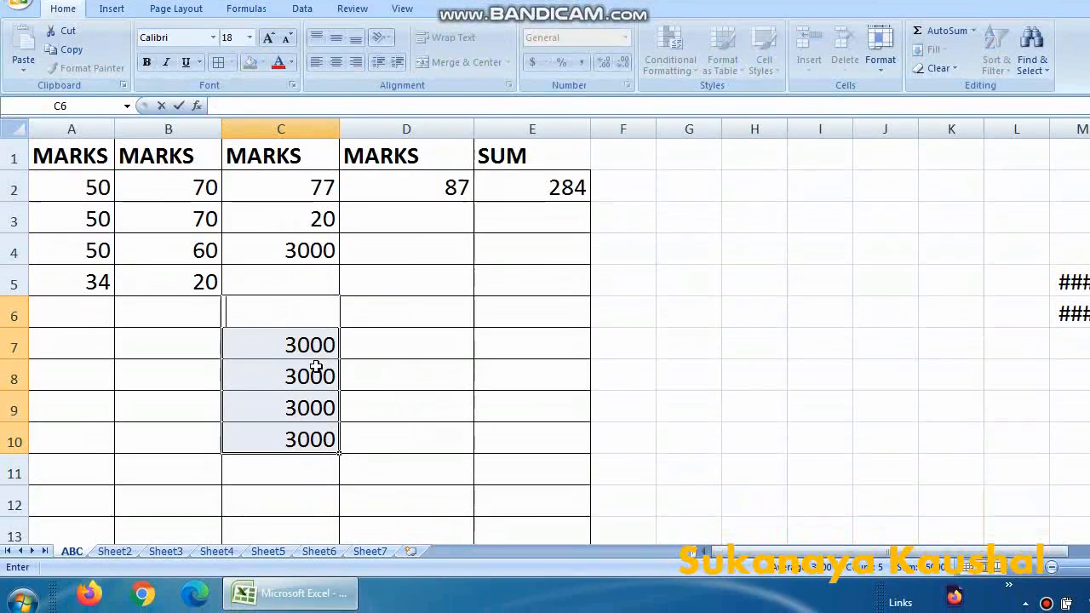
left_click(360, 370)
left_click(318, 370)
left_click_drag(318, 371, 335, 542)
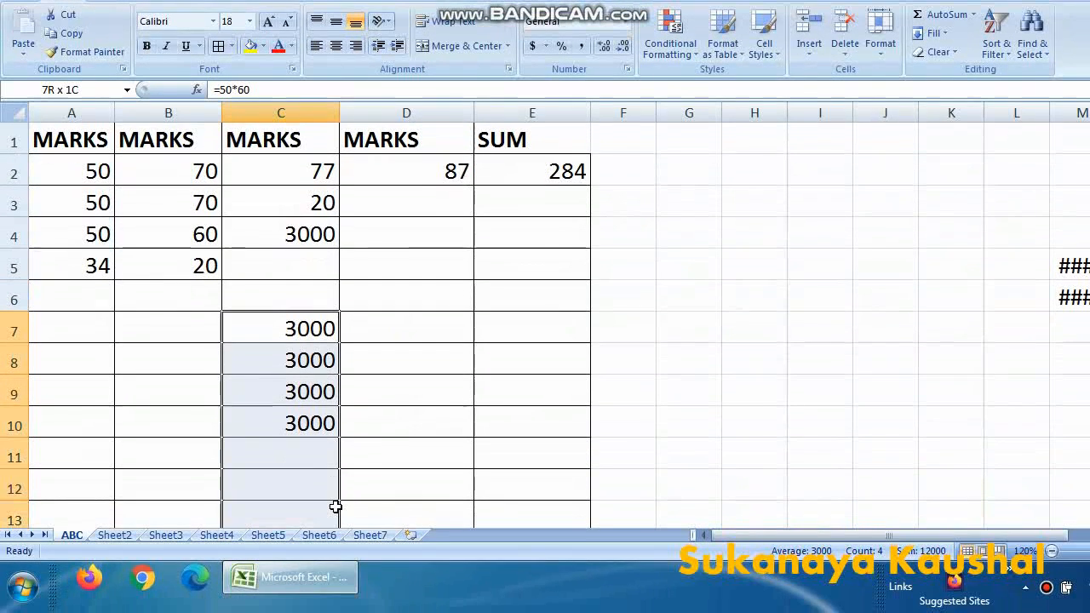
key("Delete")
left_click(349, 300)
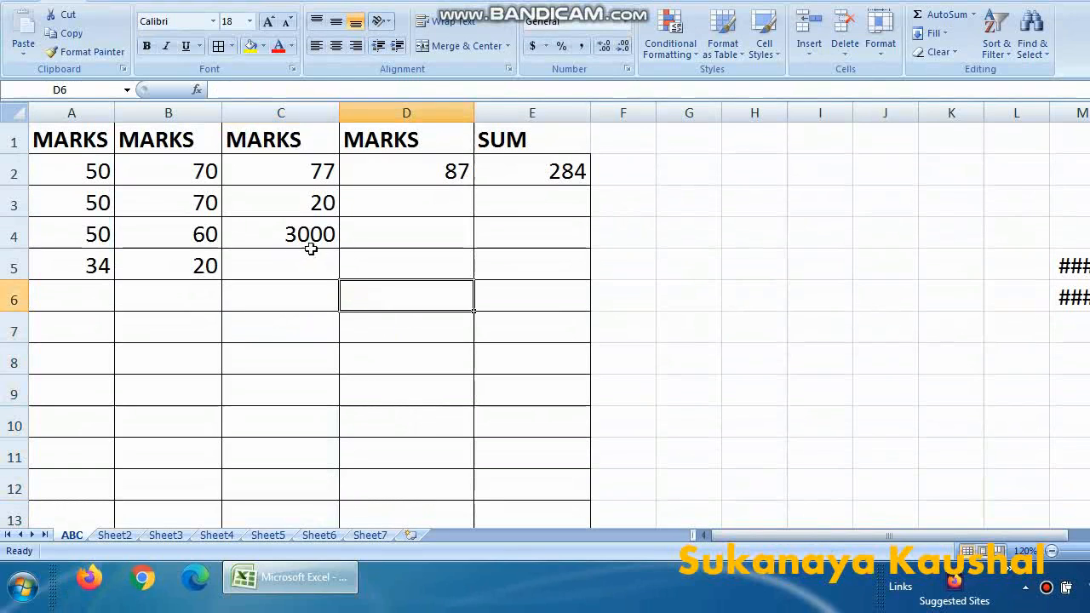
Fill cell C4 down to C5 and set the fill option to Fill Formatting Only.
left_click(307, 235)
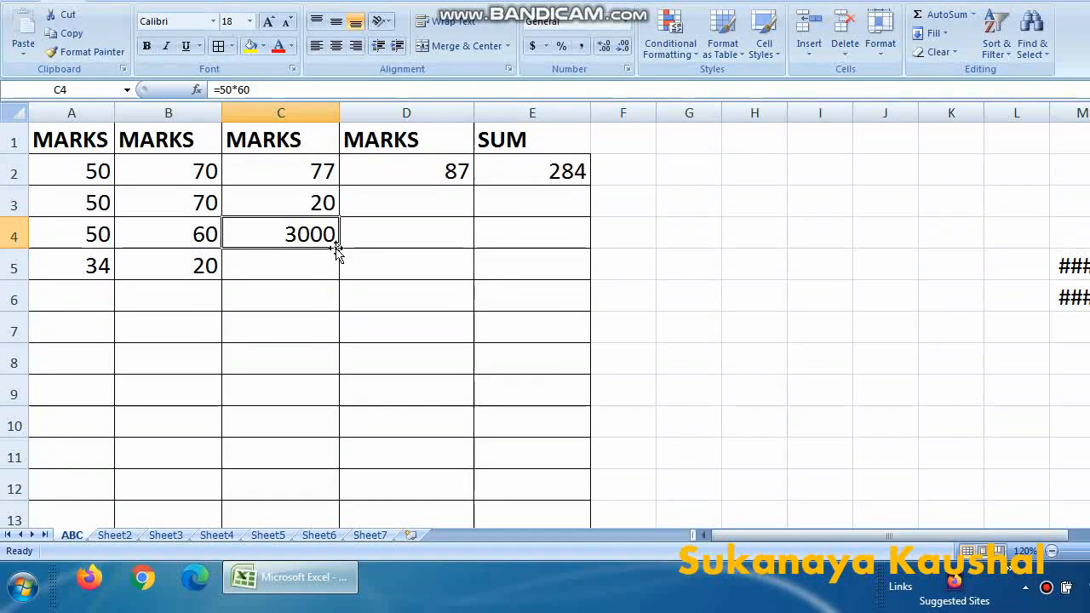
left_click_drag(340, 247, 345, 295)
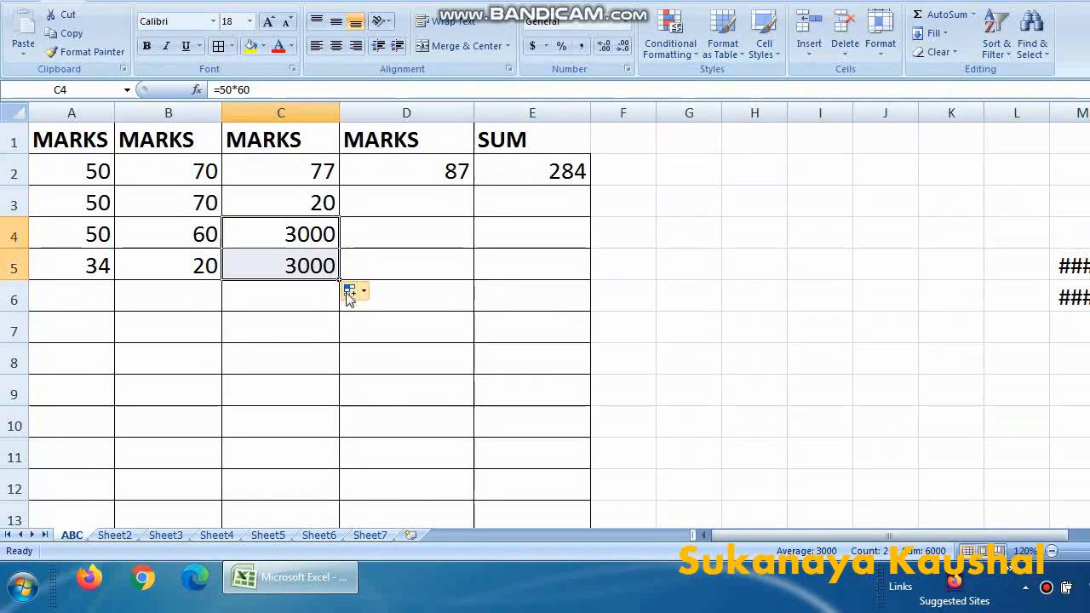
left_click(350, 291)
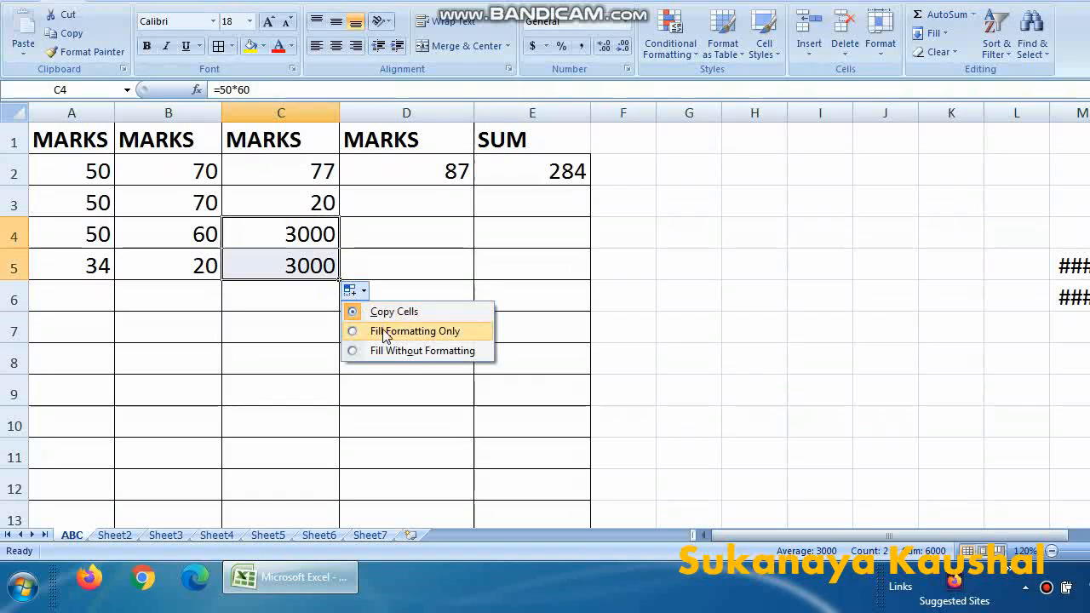
left_click(383, 332)
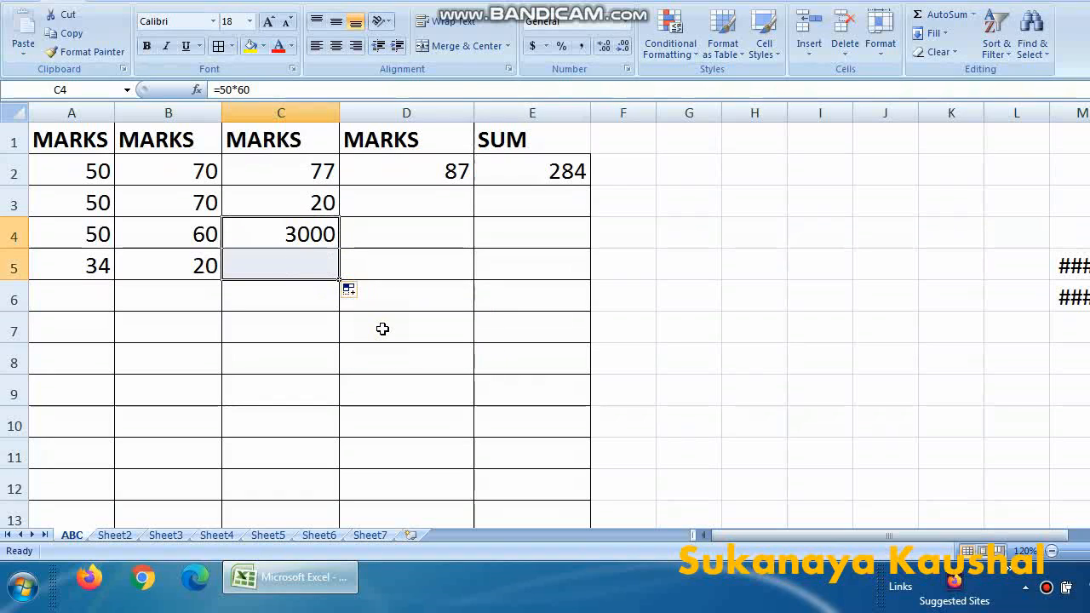
Switch the auto fill result for C4:C5 to Fill Without Formatting, then to Copy Cells, and check the copied formula in C5.
left_click(355, 293)
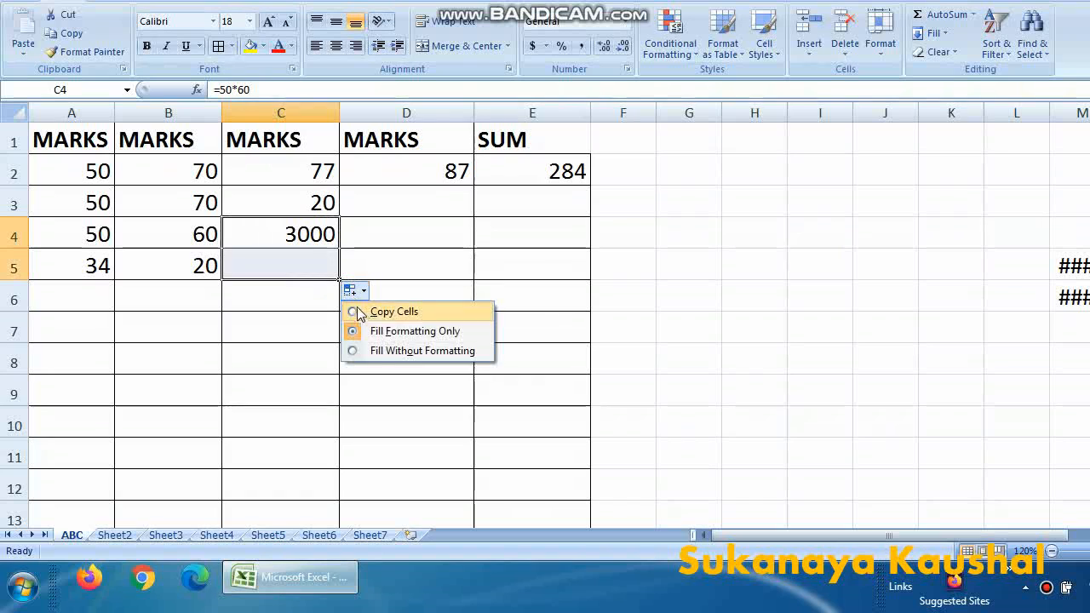
left_click(372, 356)
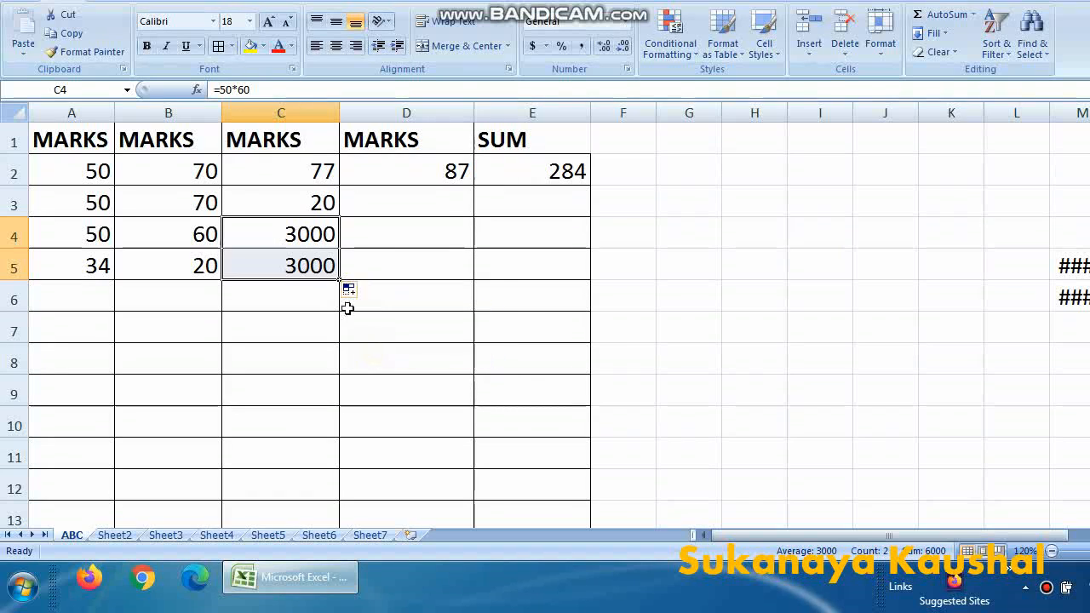
left_click(353, 291)
left_click(372, 312)
left_click(301, 267)
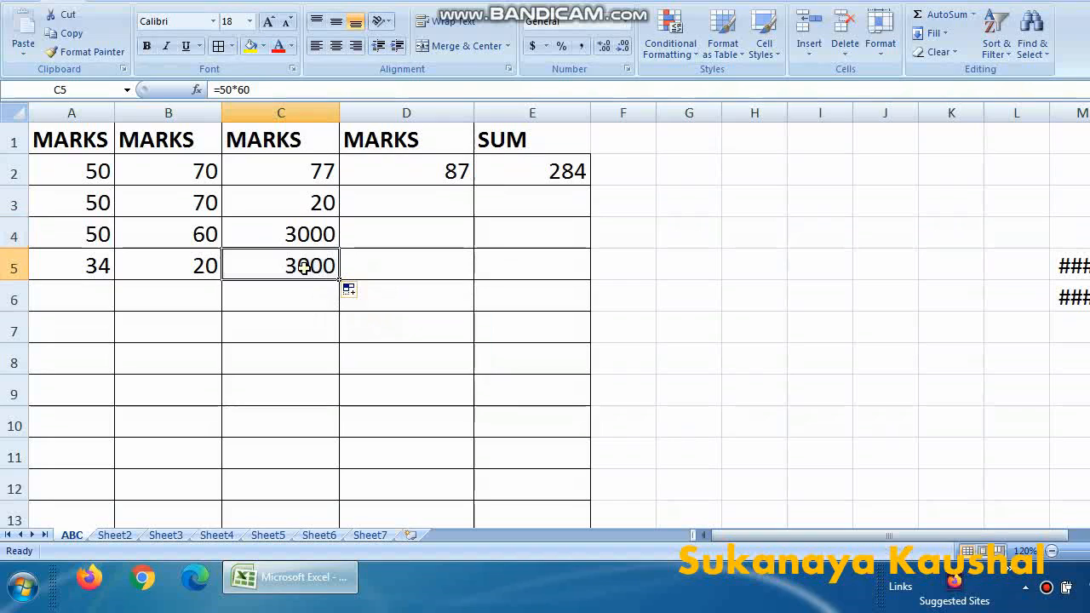
left_click(243, 336)
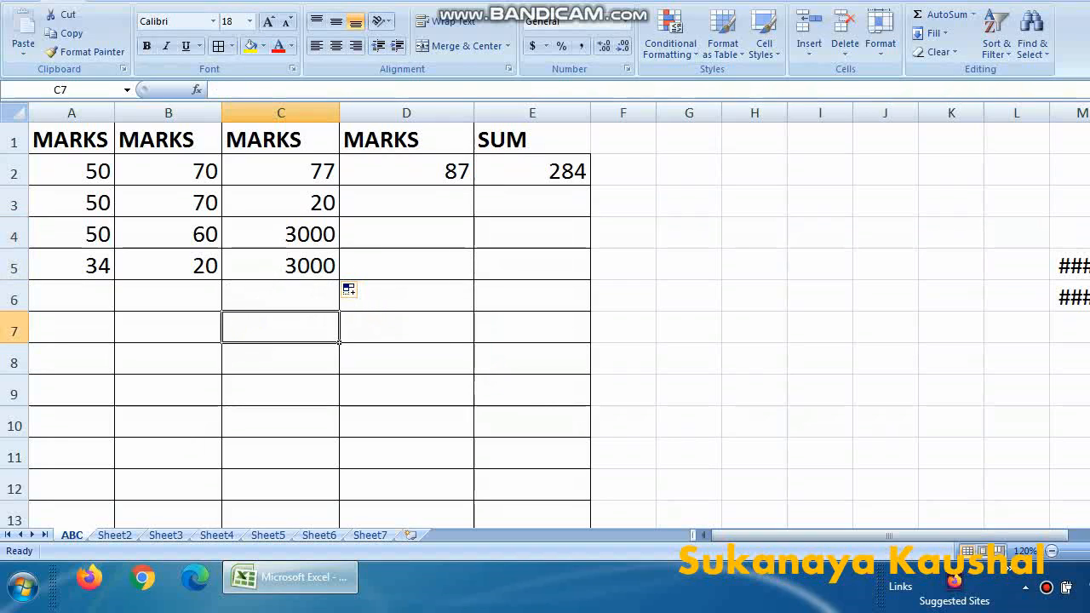
Replace the formula in cell C5 with =A4*B4.
left_click(327, 268)
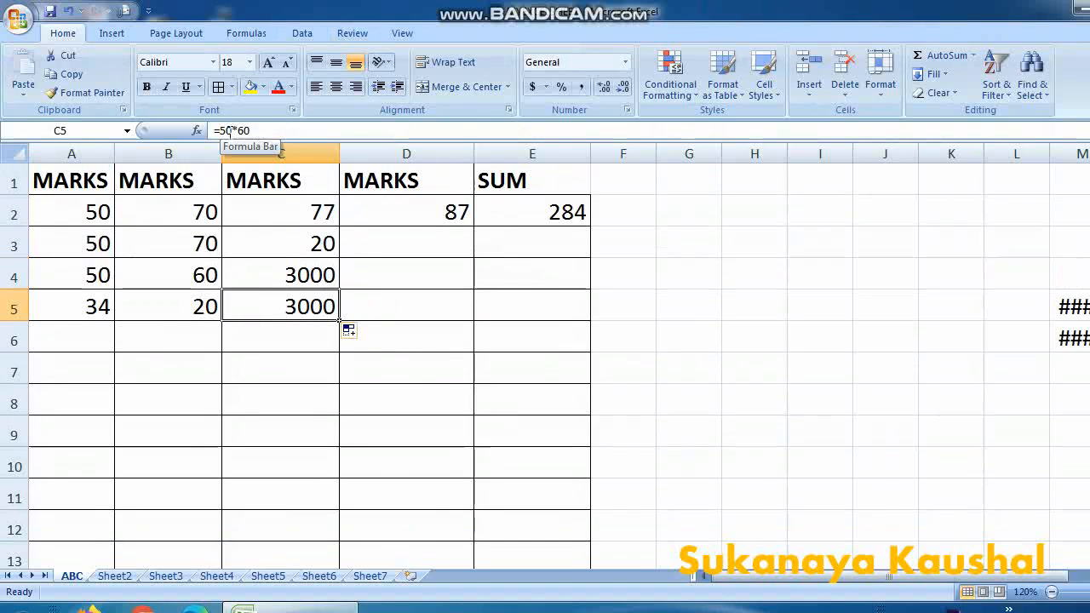
left_click(254, 130)
left_click_drag(254, 129, 158, 128)
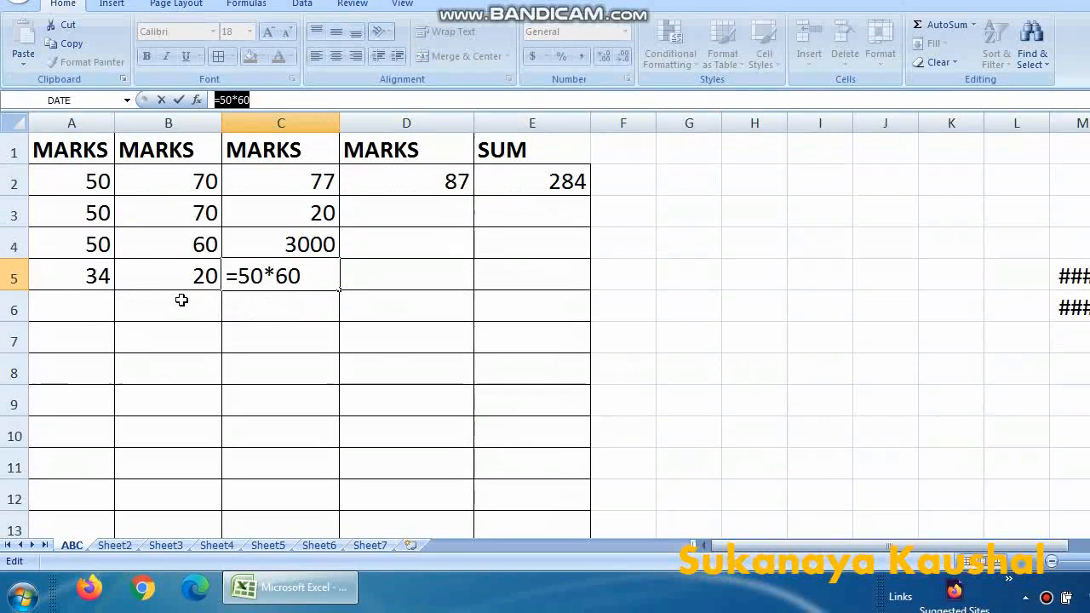
type("=")
left_click(97, 241)
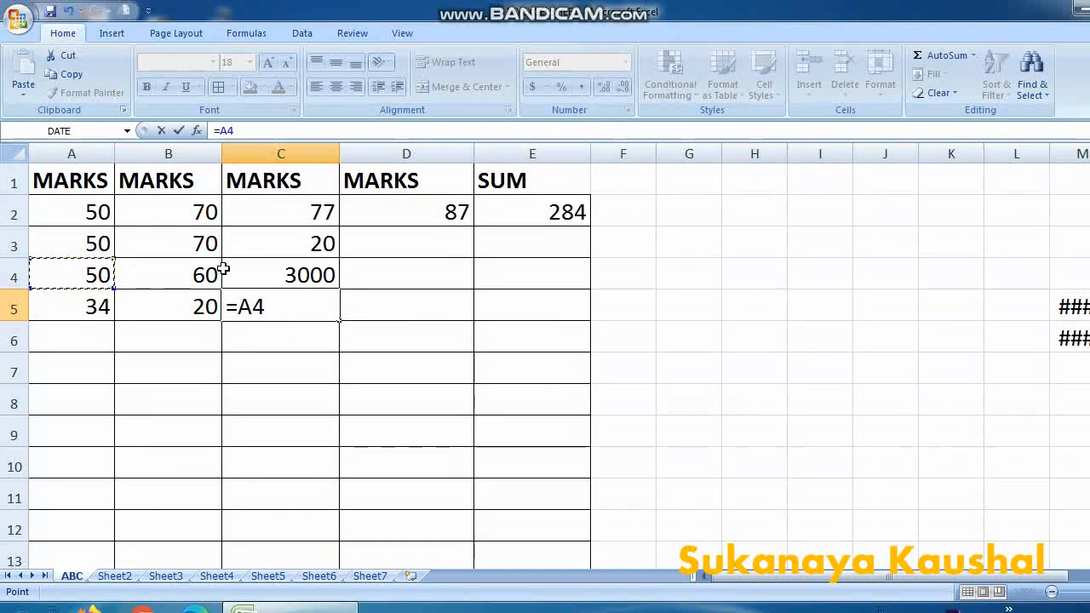
type("*")
left_click(350, 203)
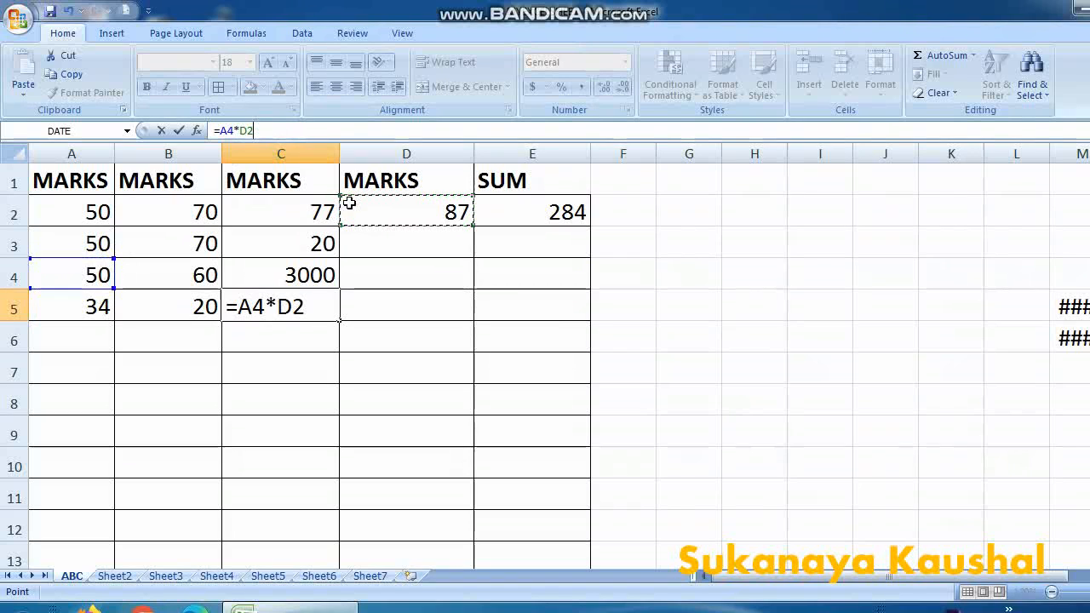
key("BackSpace")
key("BackSpace")
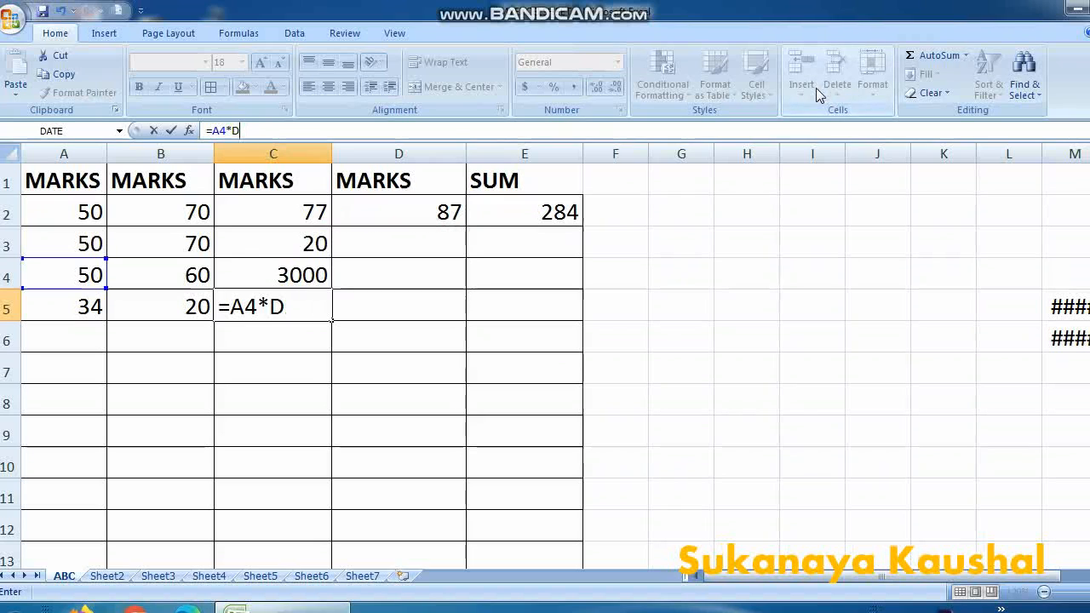
type("B")
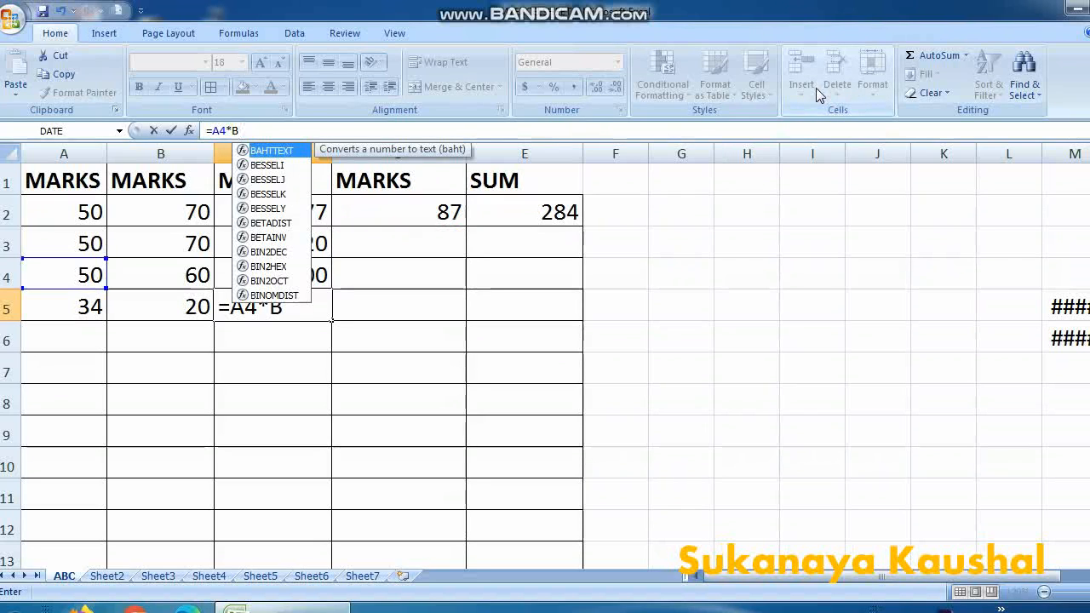
type("4")
key("Return")
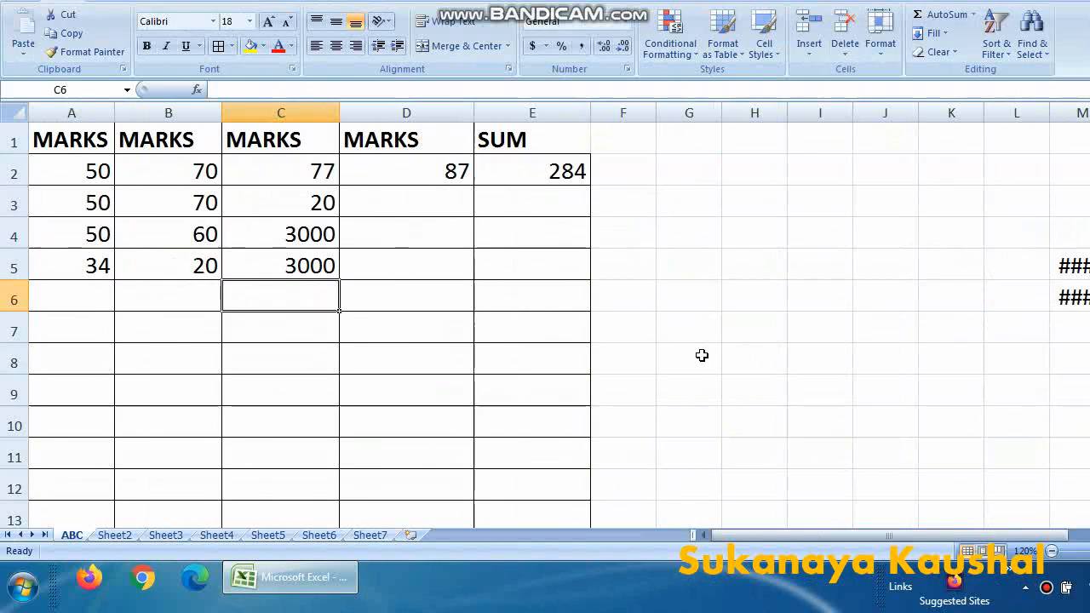
Compare the contents of C4 and C5 with the source values in columns A and B.
left_click(213, 288)
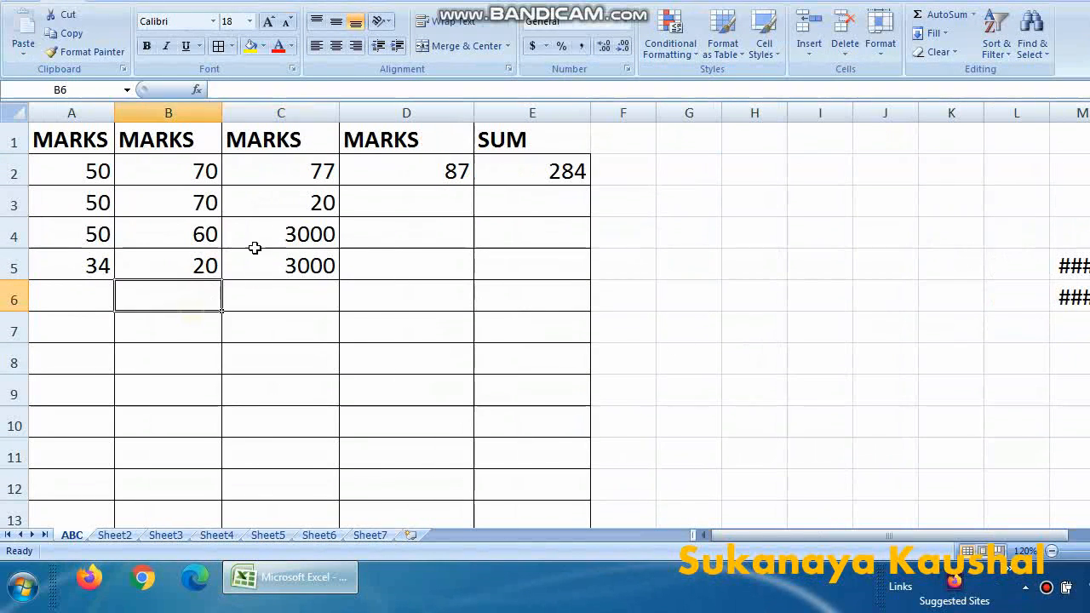
left_click(267, 263)
left_click(143, 257)
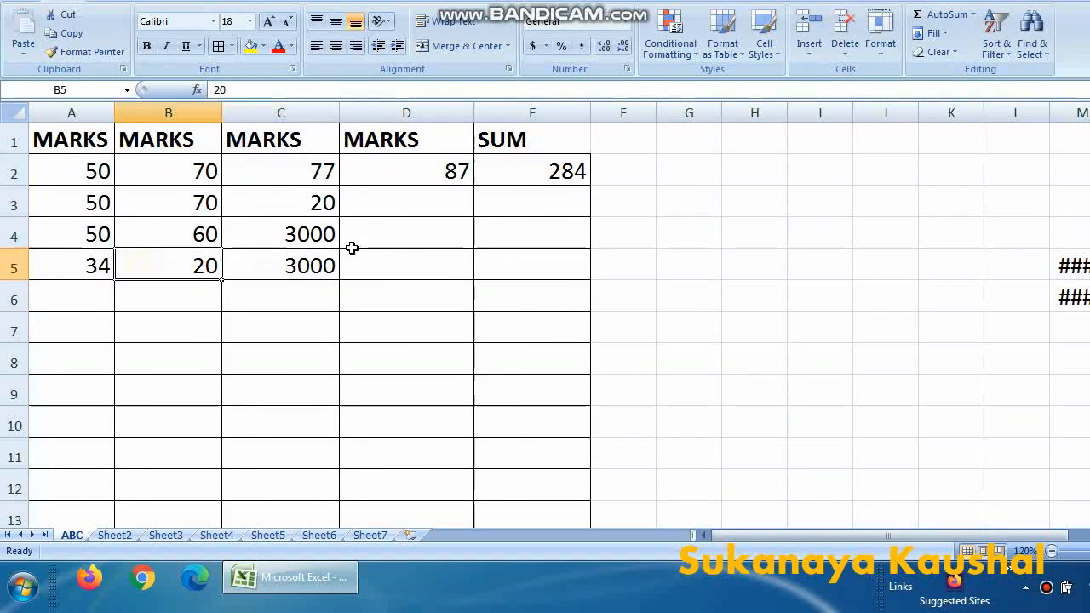
left_click(104, 238)
left_click(294, 270)
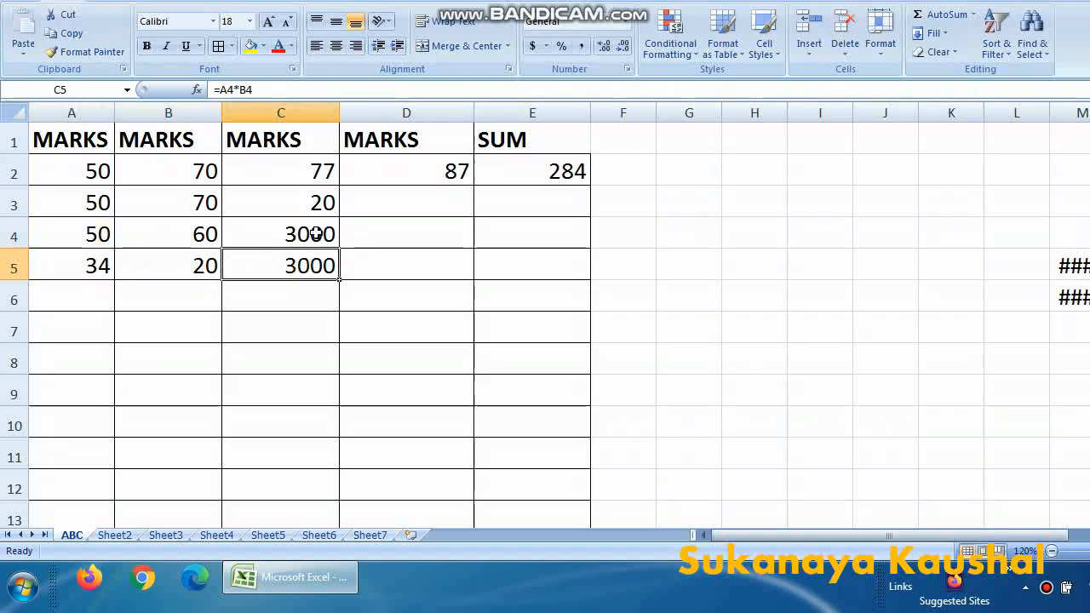
left_click(315, 232)
left_click(255, 260)
Copy the marks in A5:B5 into A6:B6.
left_click_drag(80, 263, 202, 274)
key("ctrl+c")
left_click(63, 295)
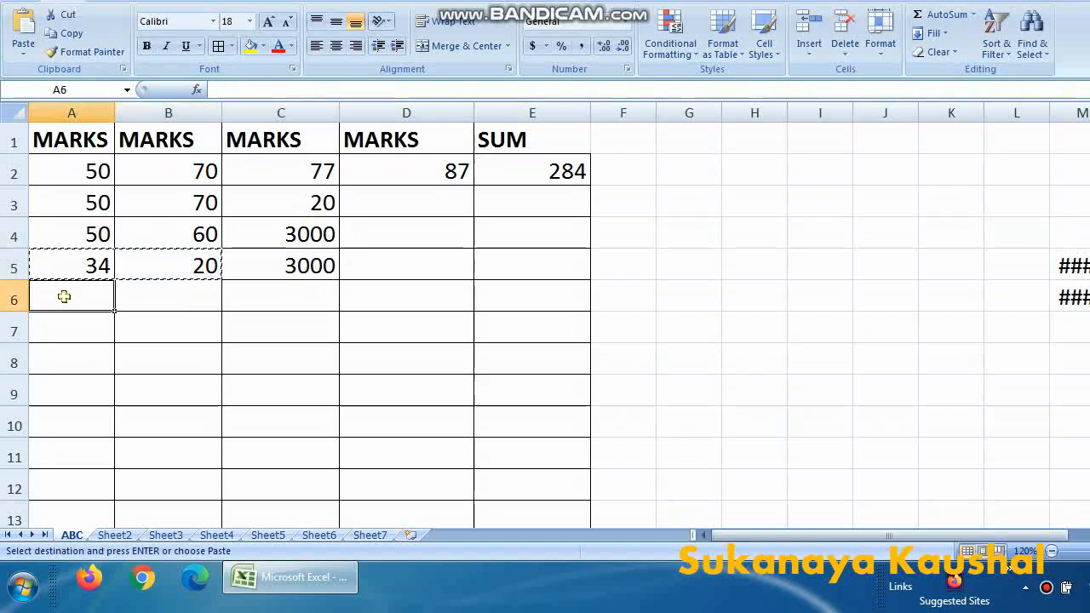
key("ctrl+v")
left_click(153, 346)
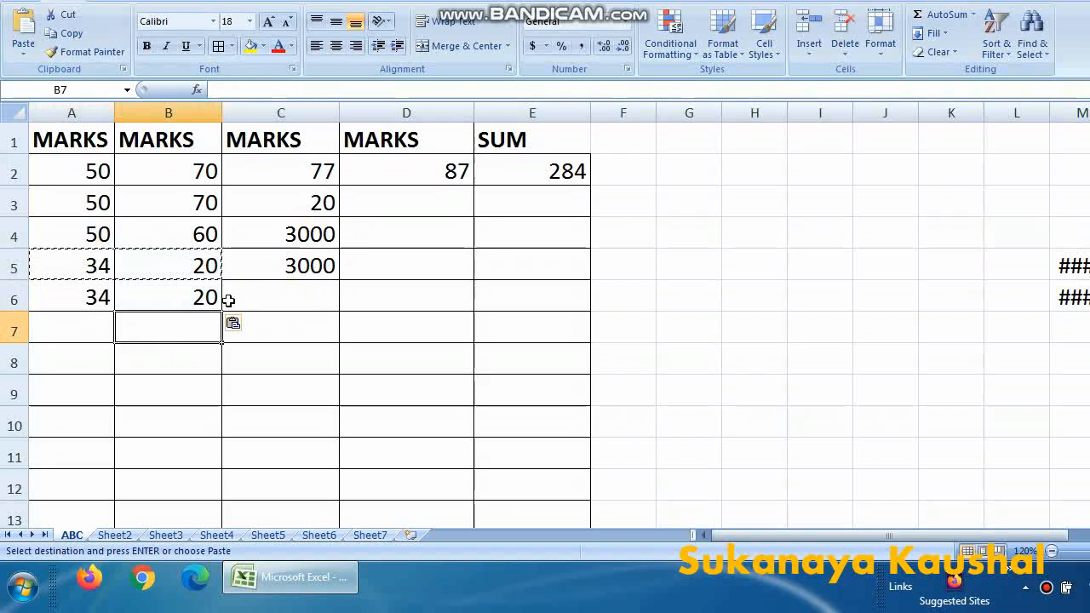
left_click(145, 301)
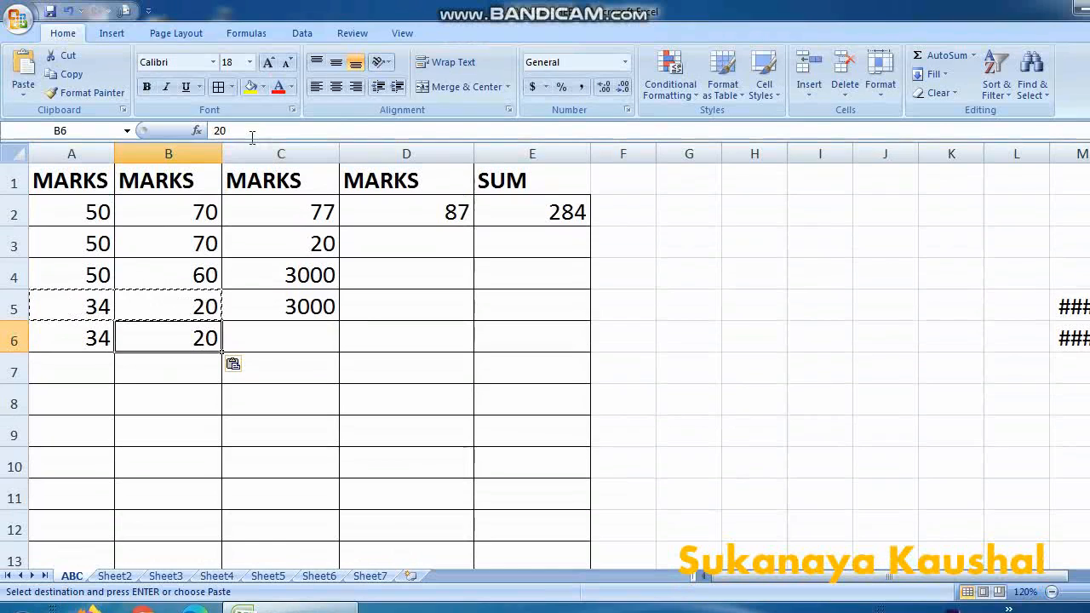
Enter the formula =A6*B6 in cell C6.
left_click(288, 328)
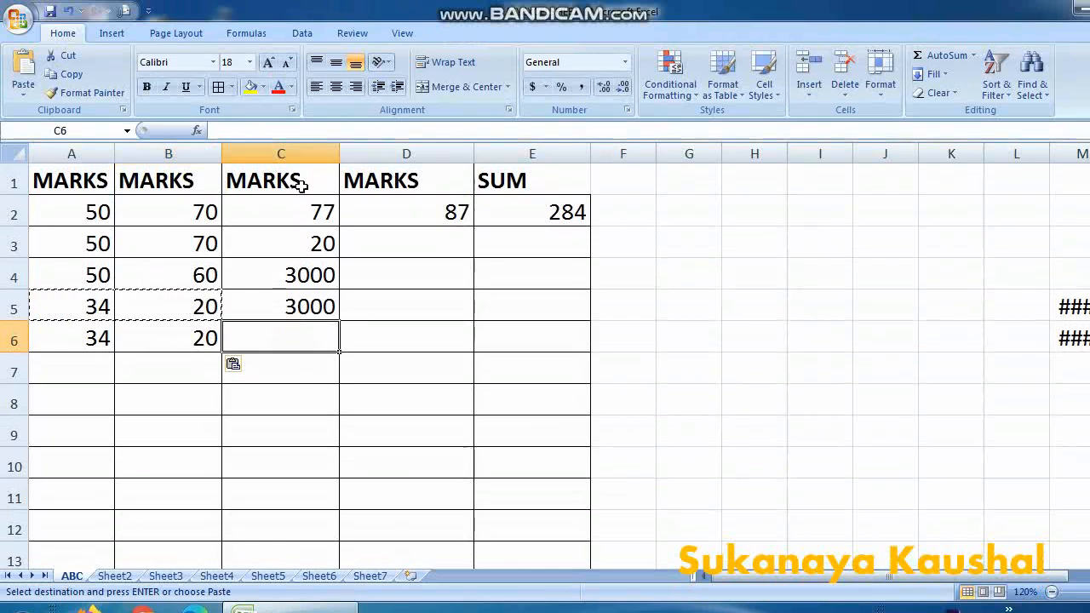
left_click(245, 128)
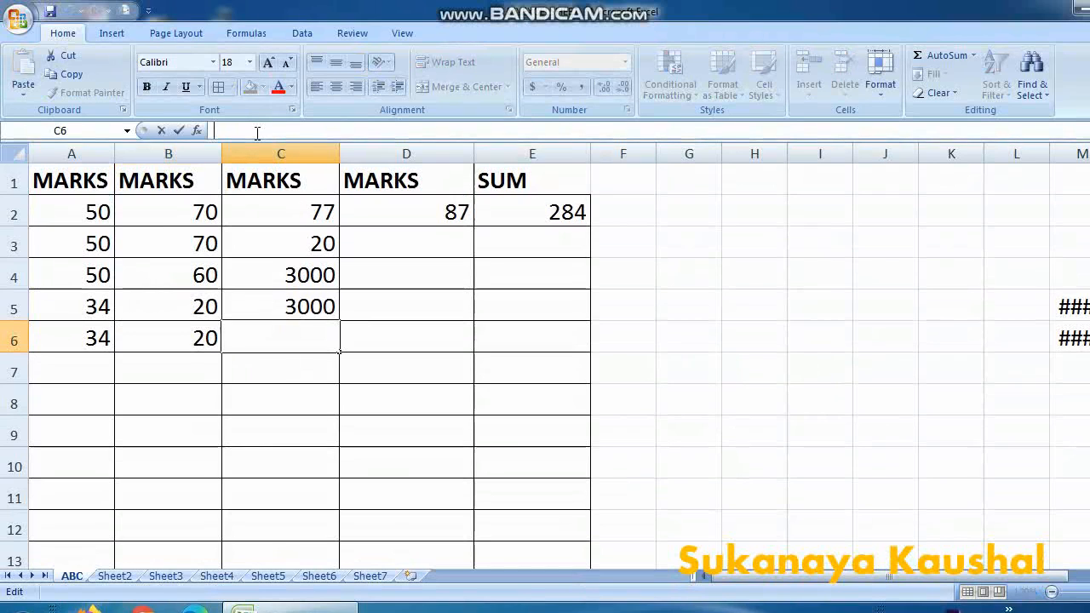
type("=")
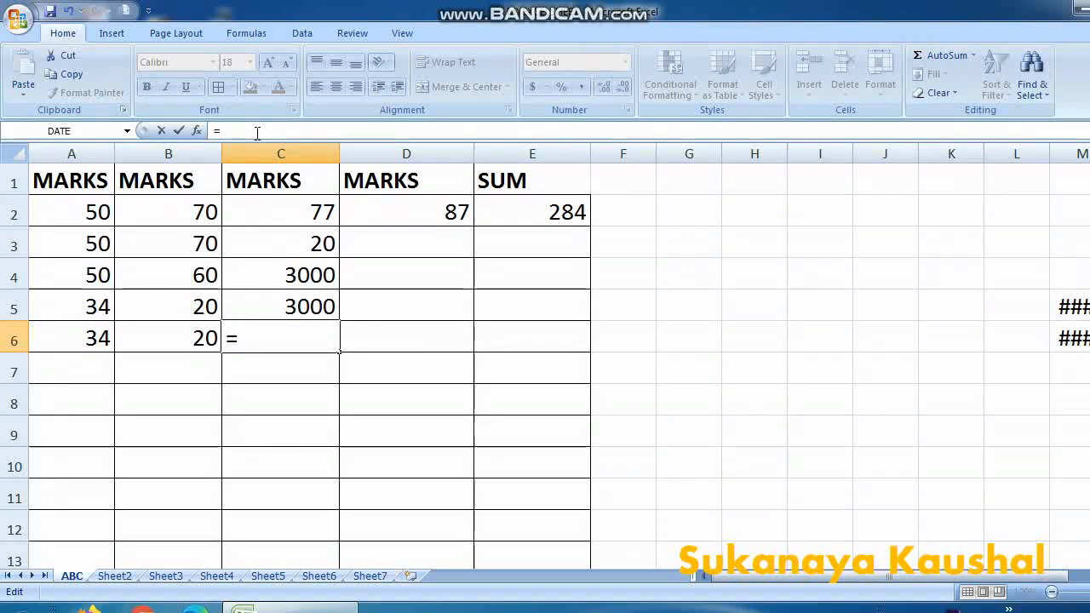
type("A")
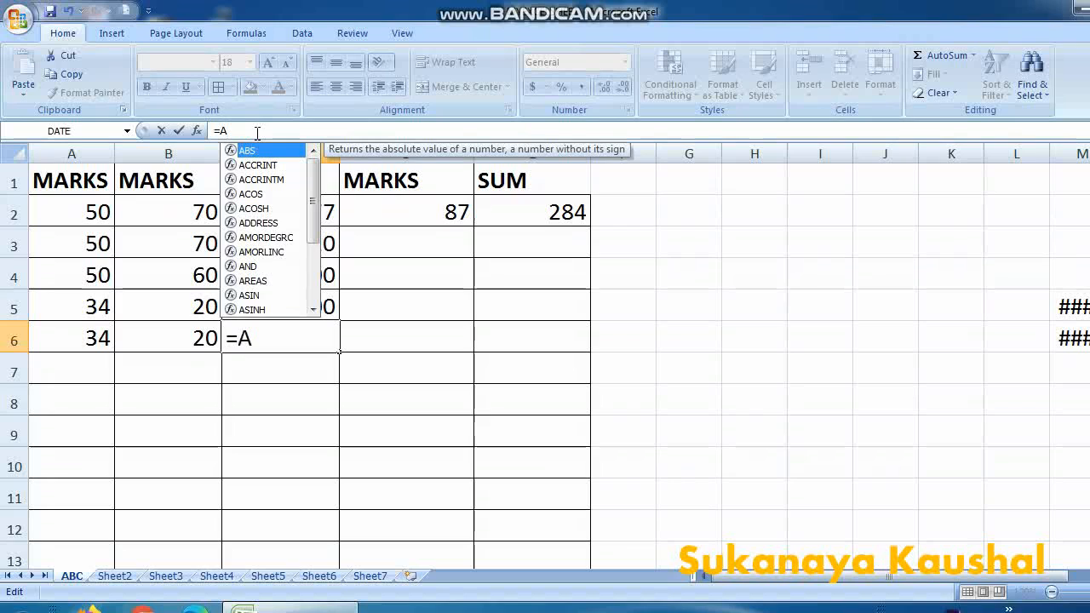
type("6")
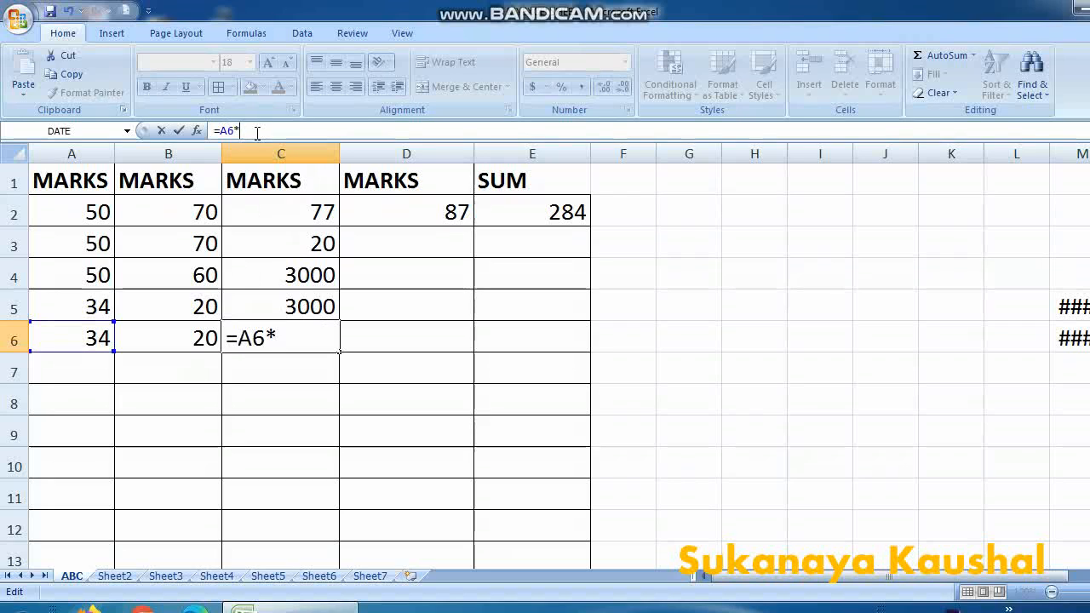
type("*B6")
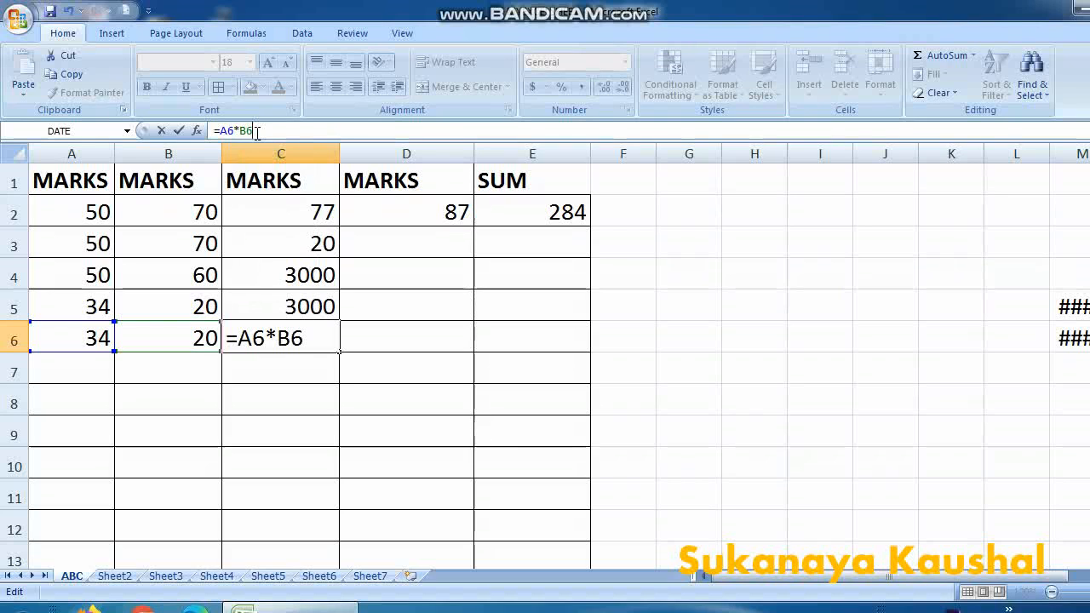
key("Return")
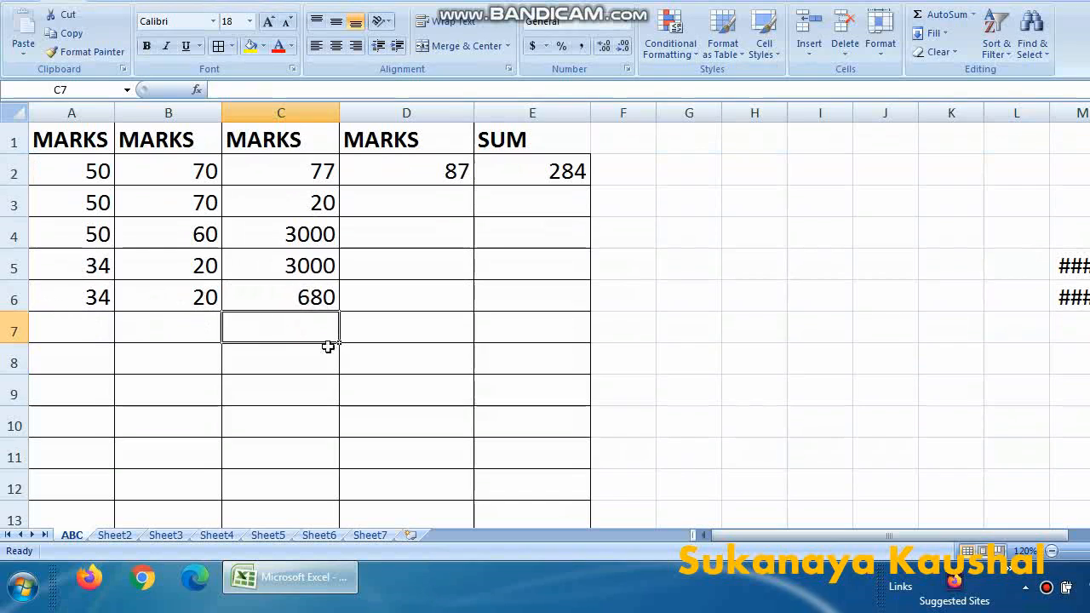
Fill the multiplication formula from C6 down through C10.
left_click(368, 359)
left_click(92, 327)
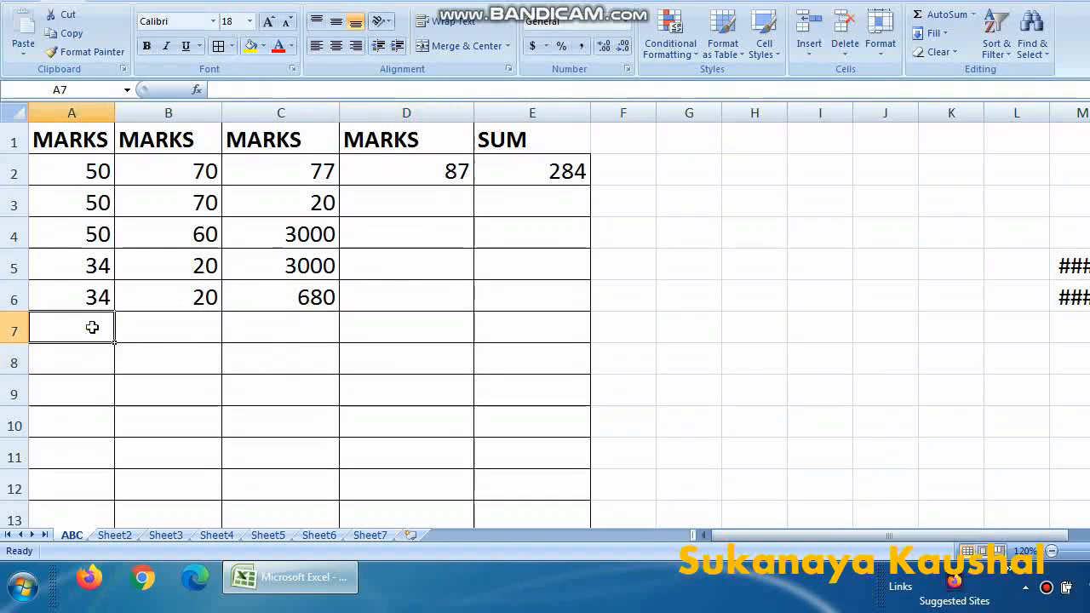
left_click(293, 308)
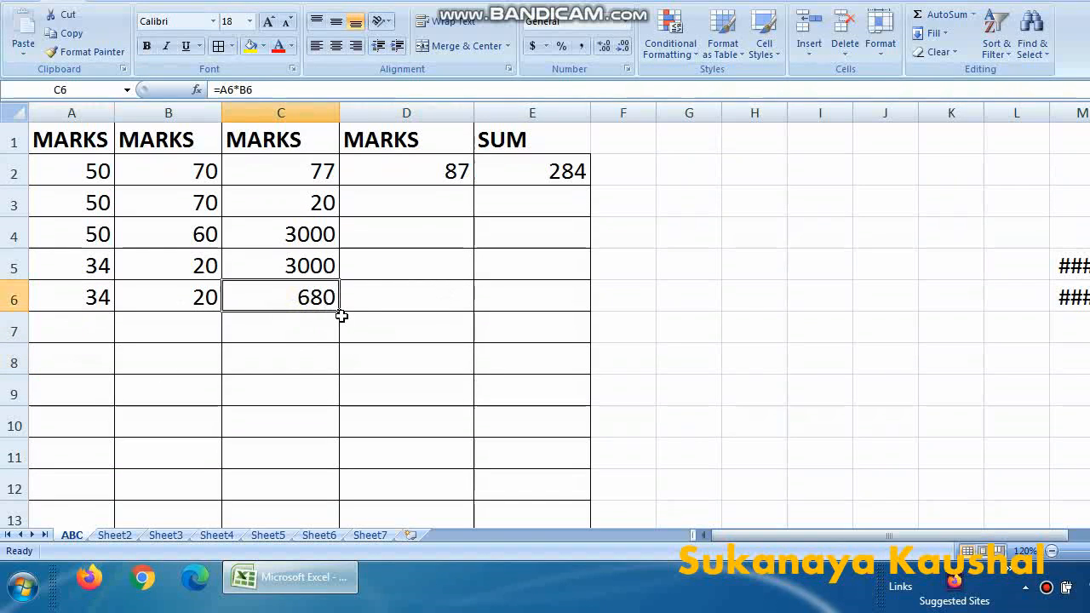
left_click_drag(340, 311, 339, 432)
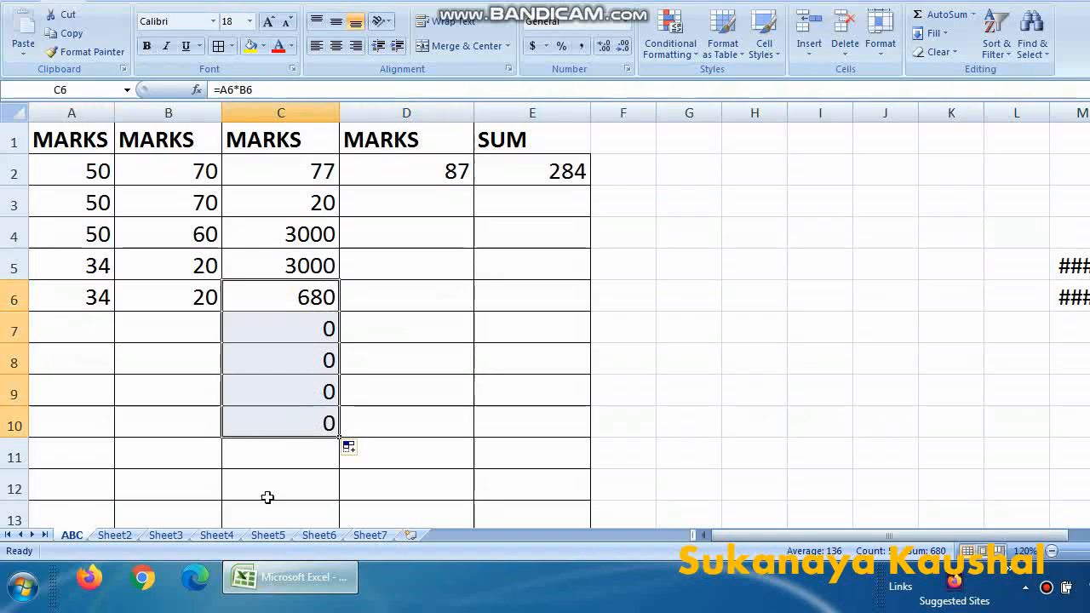
Enter 33 in A7 and 67 in B7.
left_click(89, 335)
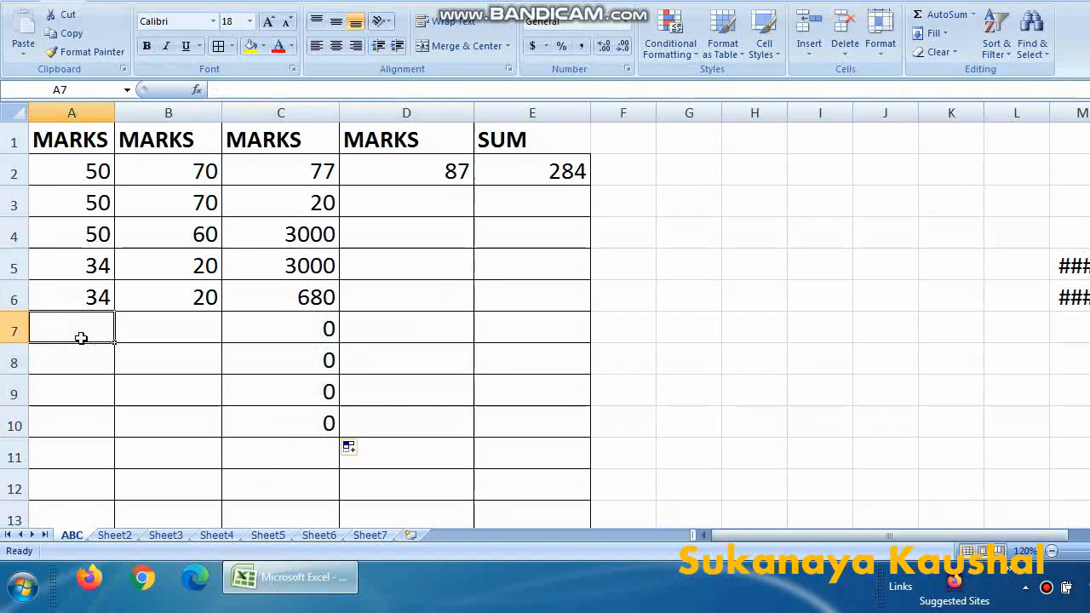
type("33")
left_click(175, 331)
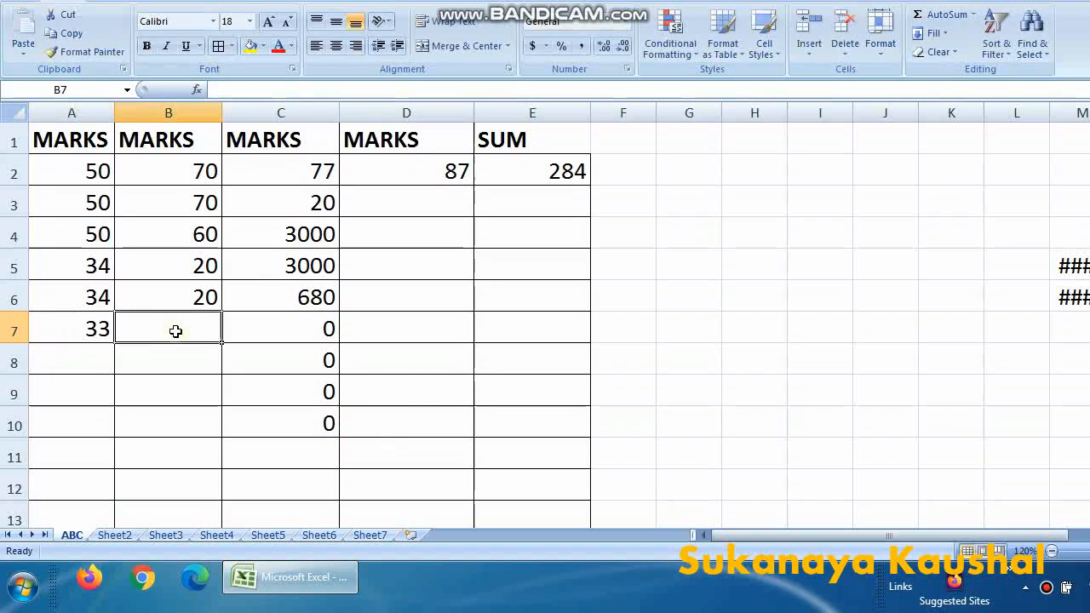
type("67")
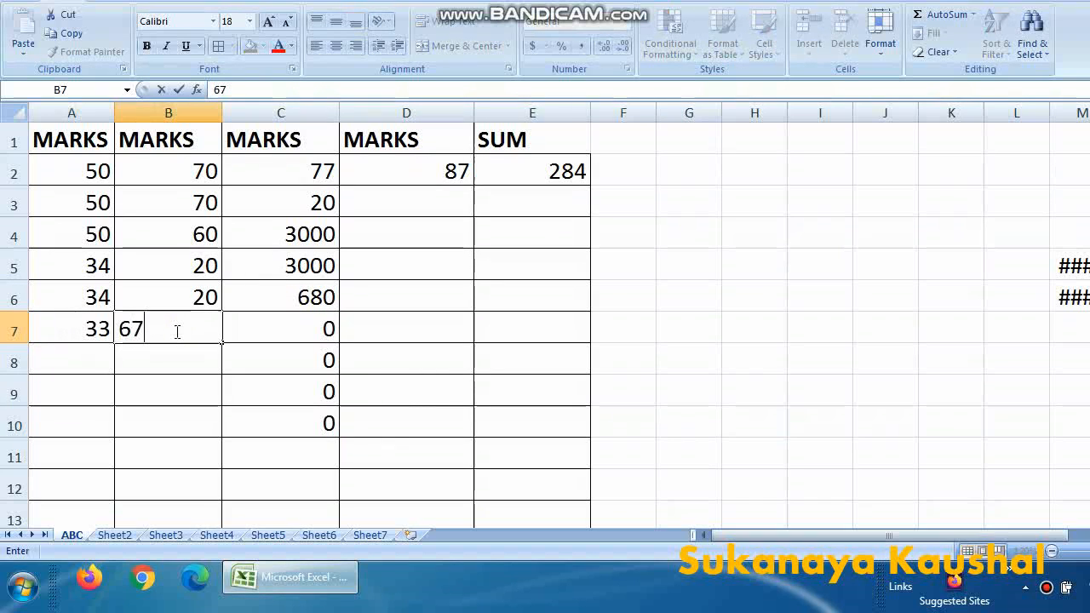
key("Return")
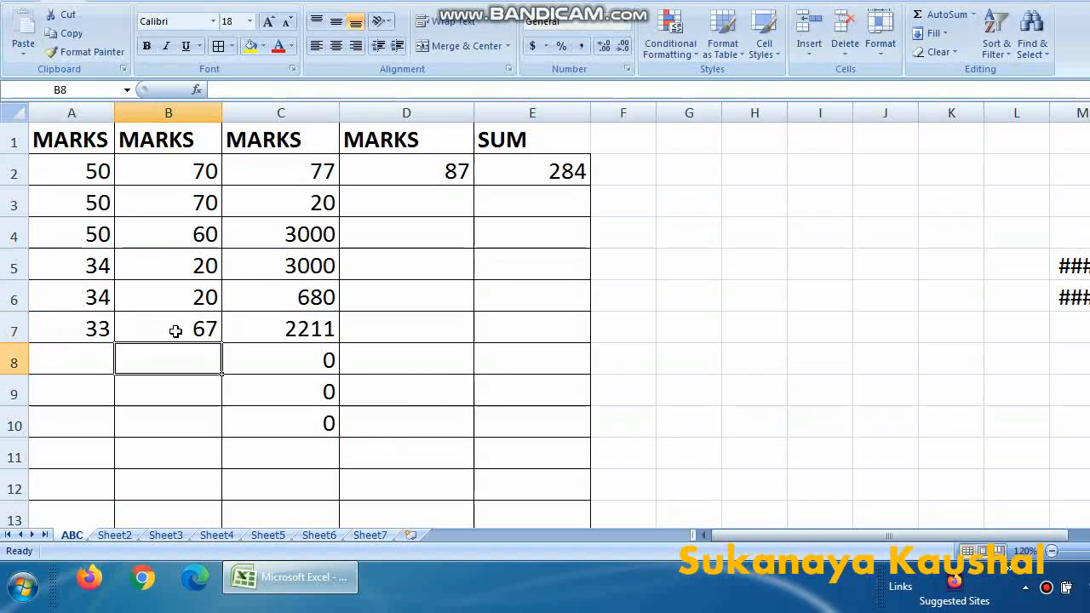
Enter 56 in A8 and 98 in B8.
left_click(91, 354)
type("56")
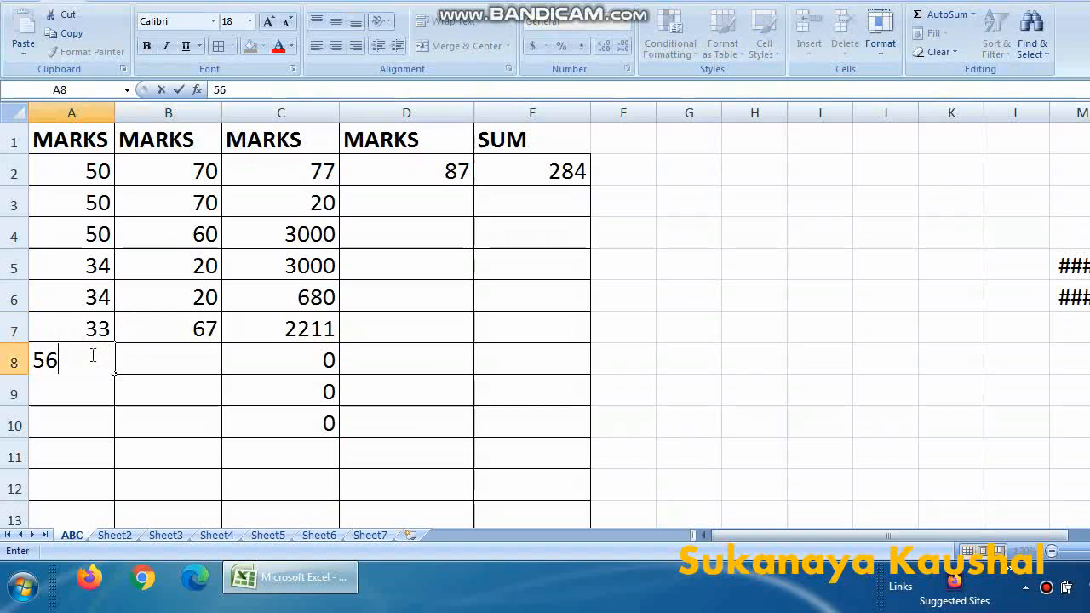
left_click(195, 361)
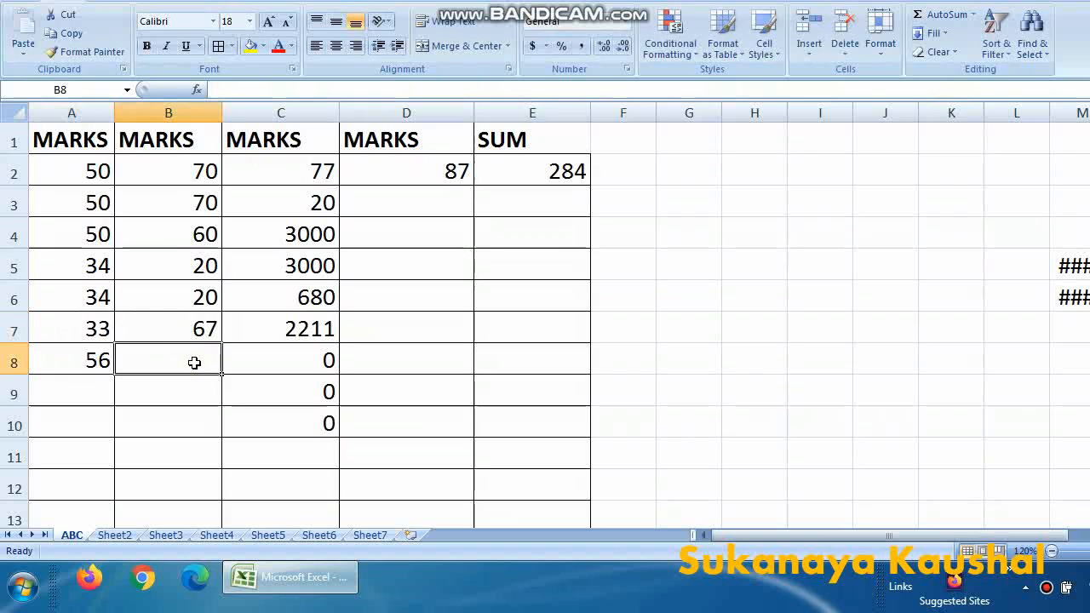
type("98")
key("Return")
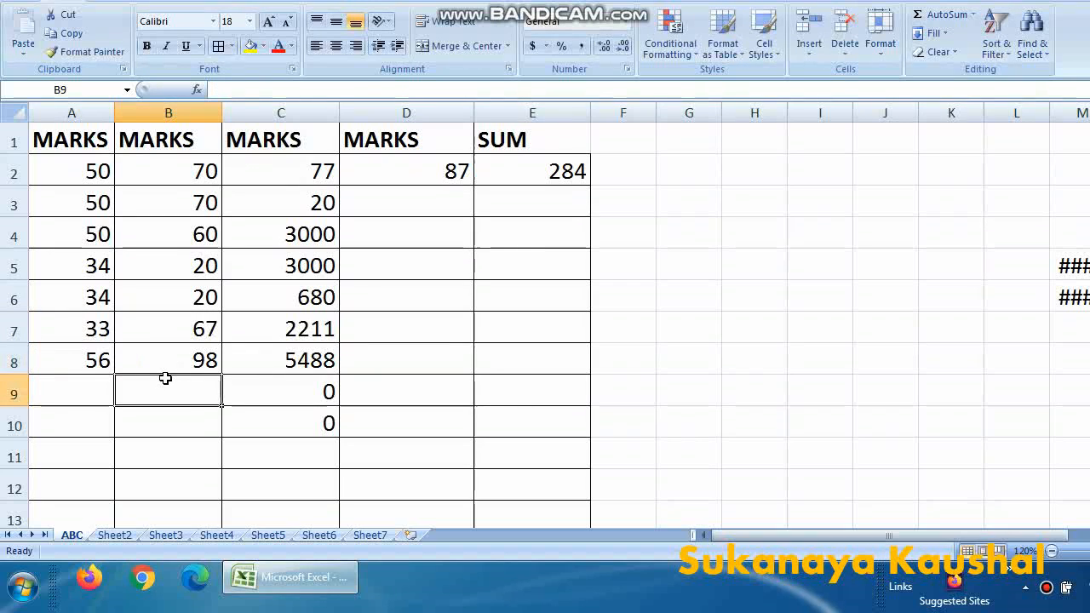
Enter 45 in A9 and 54 in B9.
left_click(73, 395)
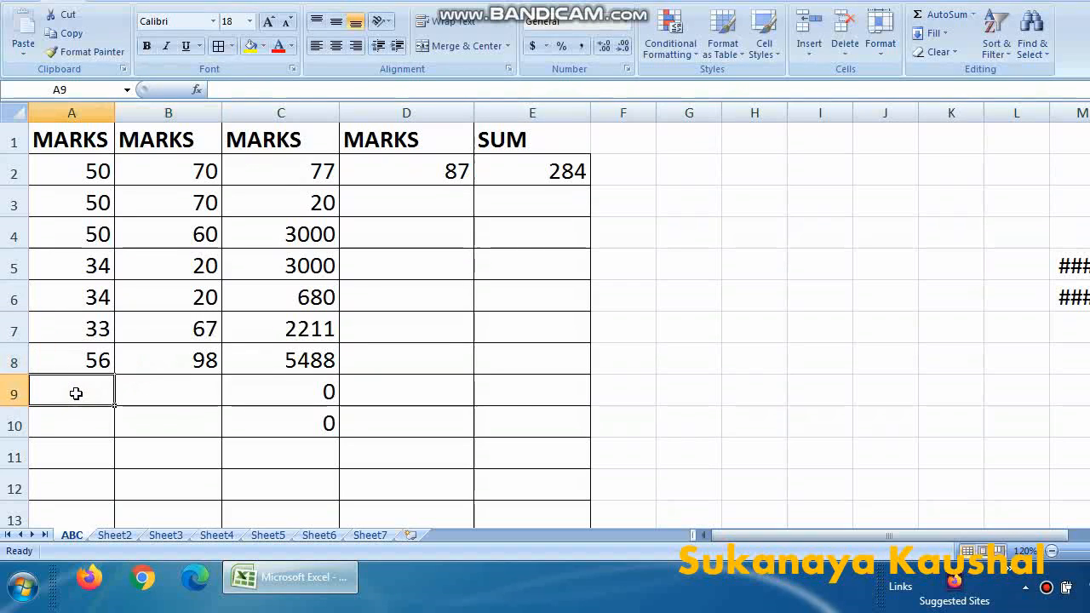
type("45")
key("Return")
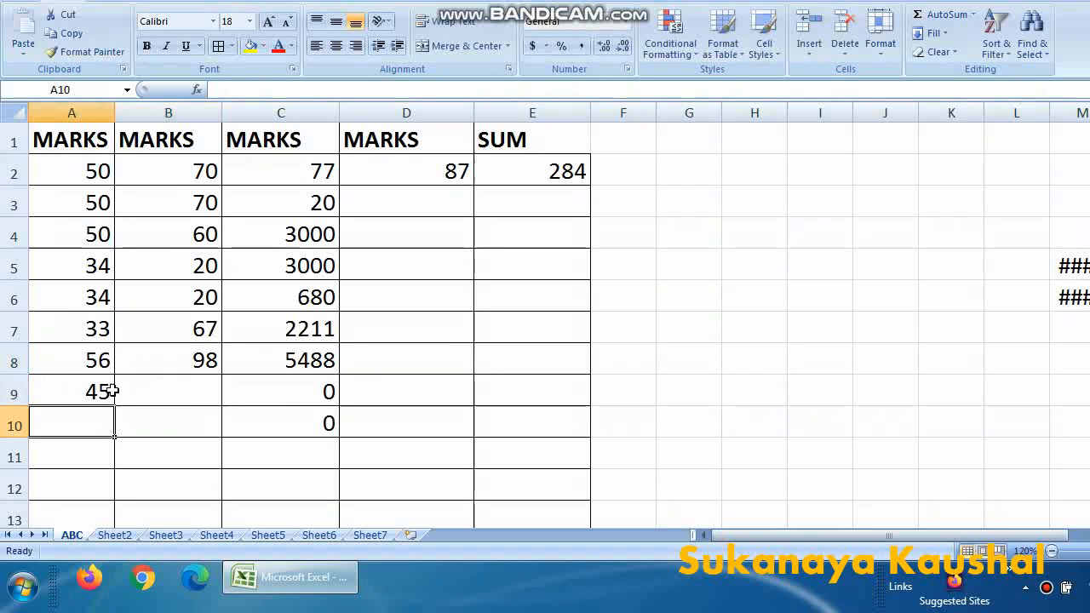
left_click(178, 390)
type("54")
key("Return")
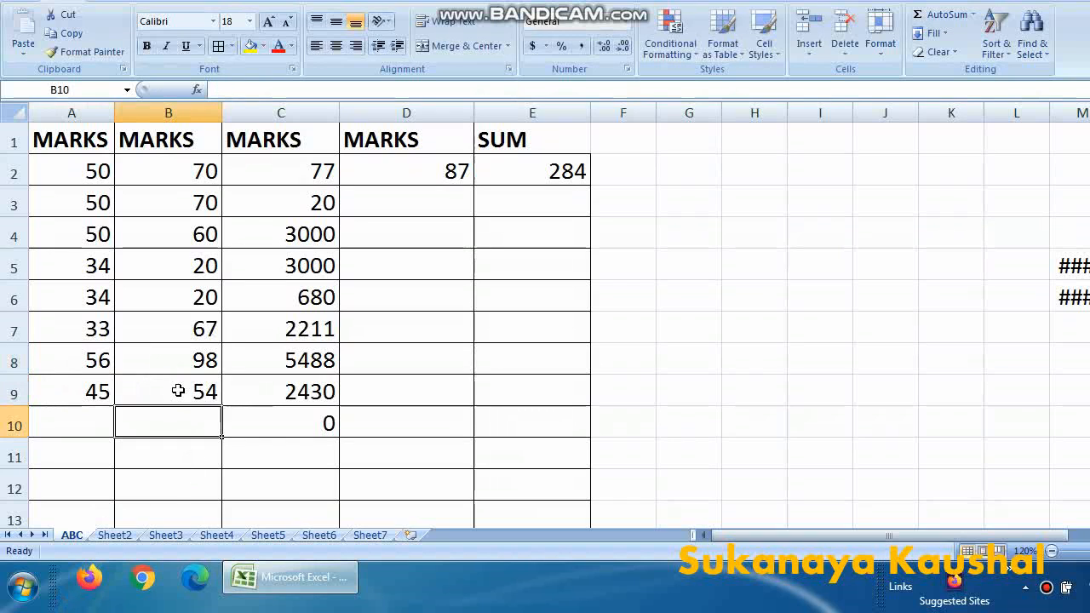
key("Return")
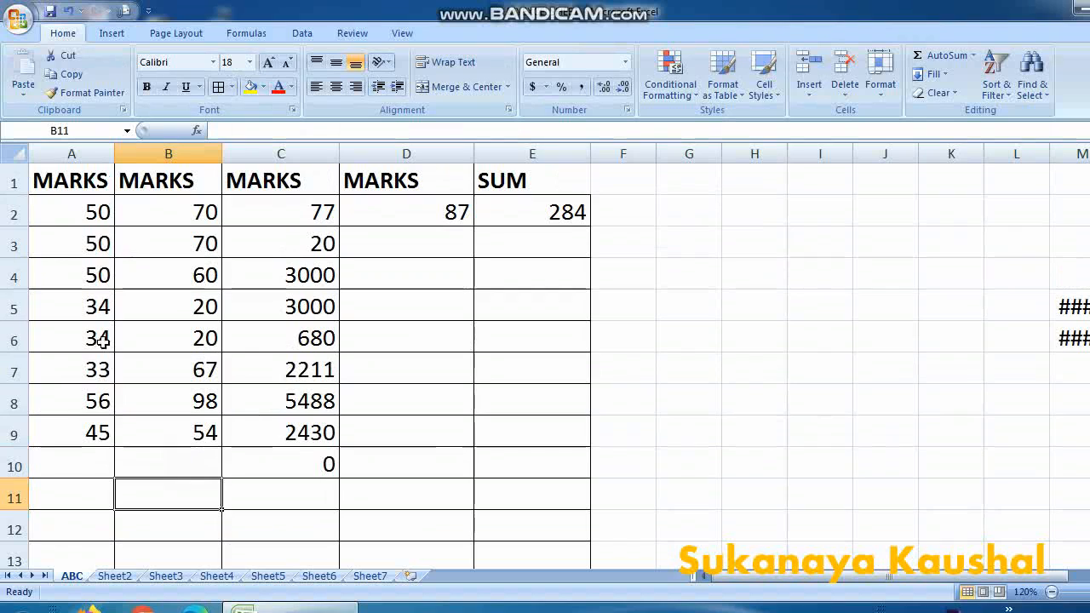
left_click_drag(101, 240, 294, 244)
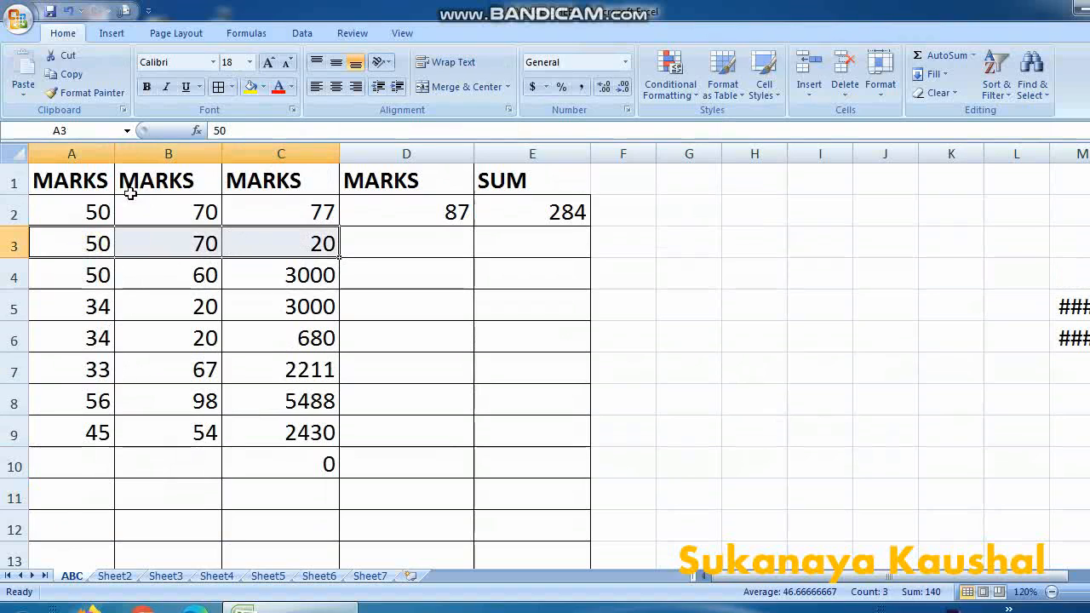
left_click(72, 152)
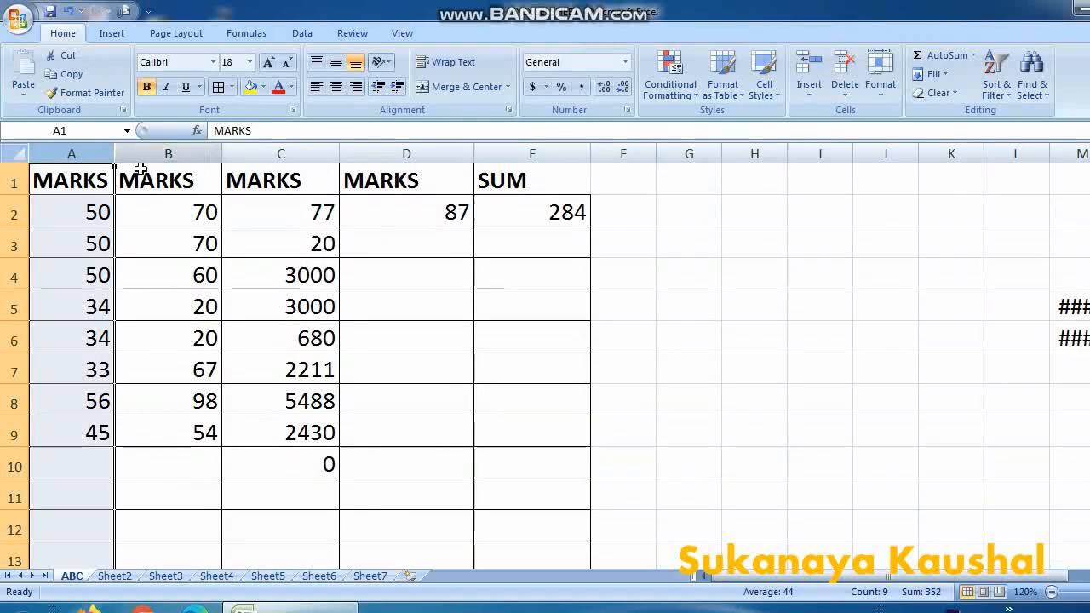
left_click(166, 154)
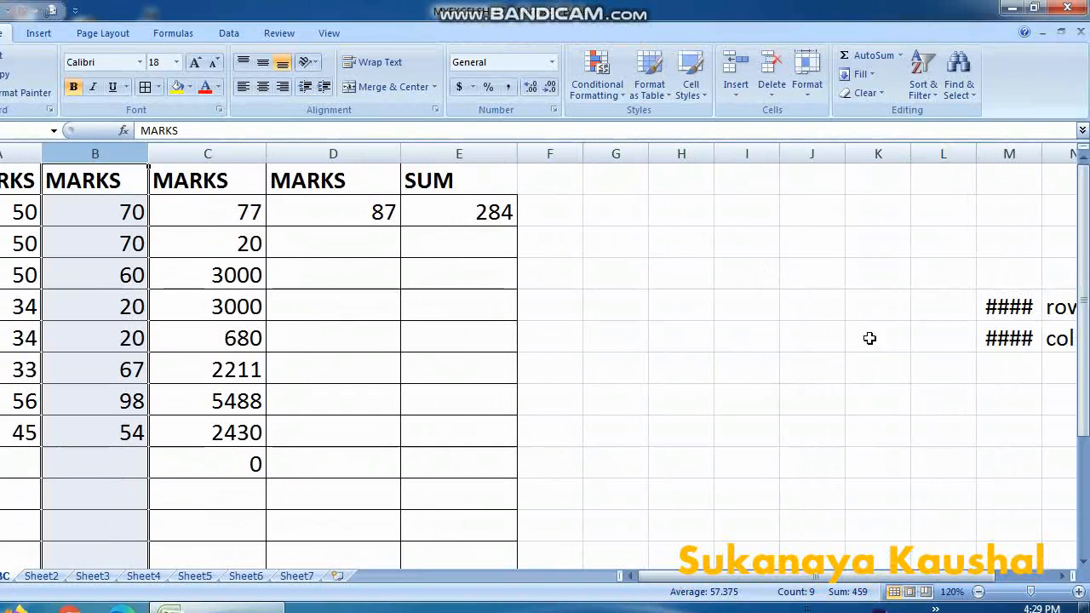
List the arithmetic operators +, - and * in cells D4, D5 and D6.
left_click(344, 282)
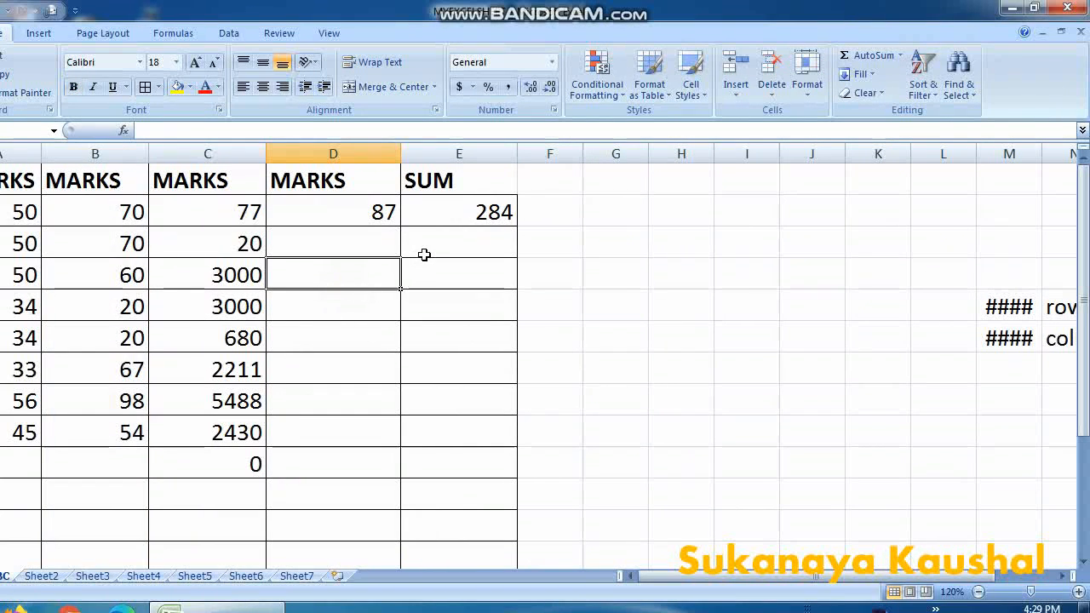
type("+")
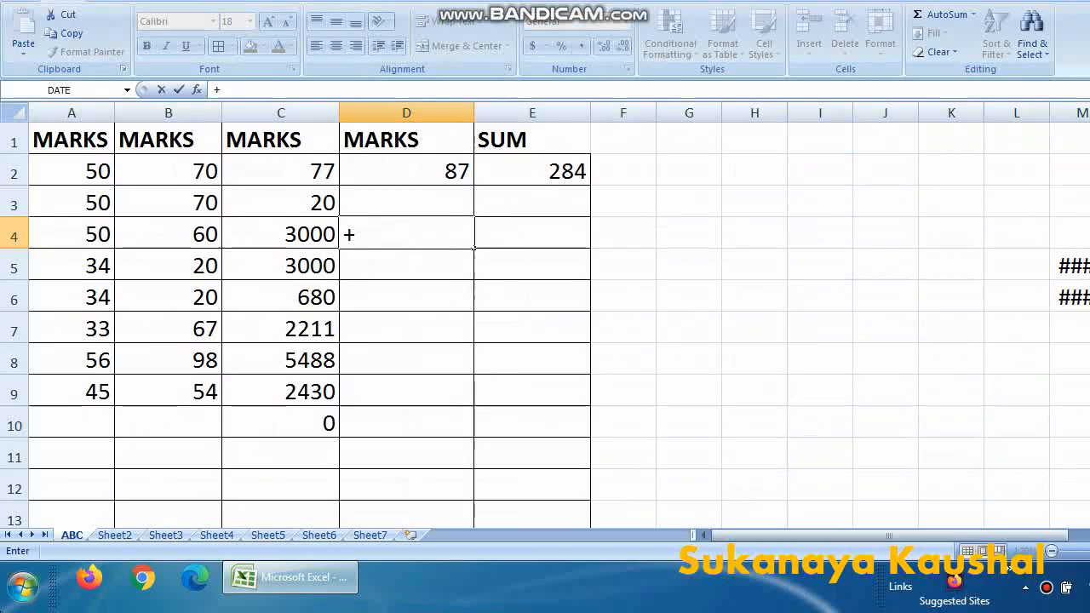
key("Return")
type("-")
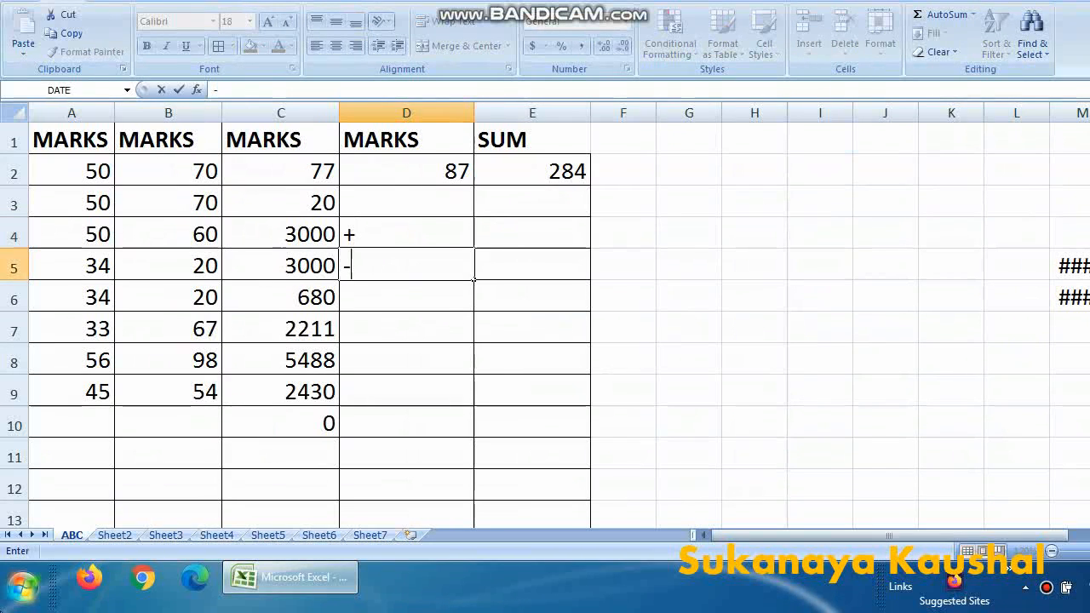
key("Return")
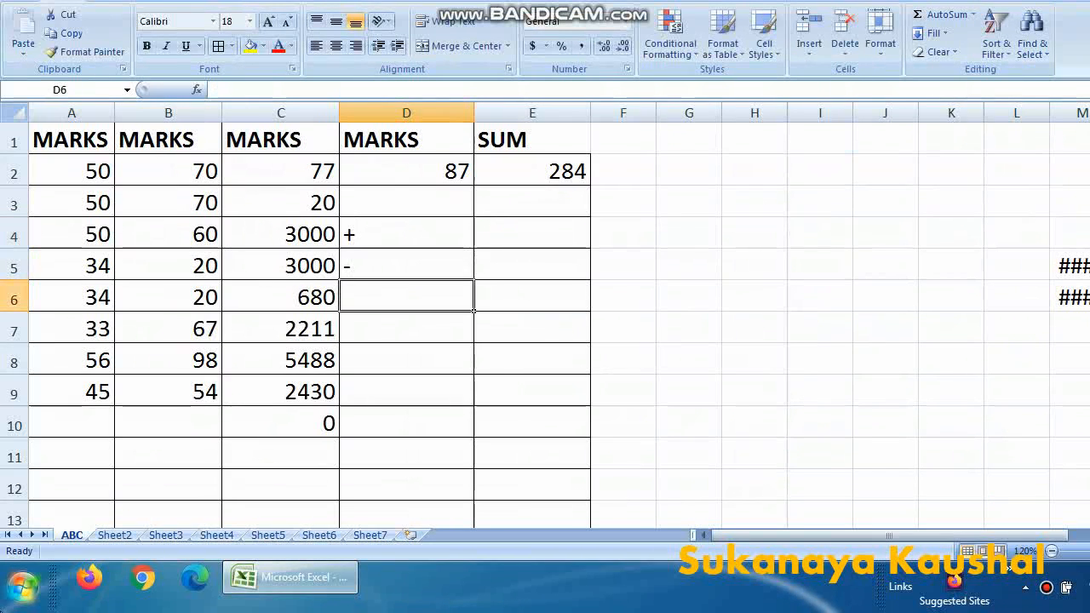
type("*")
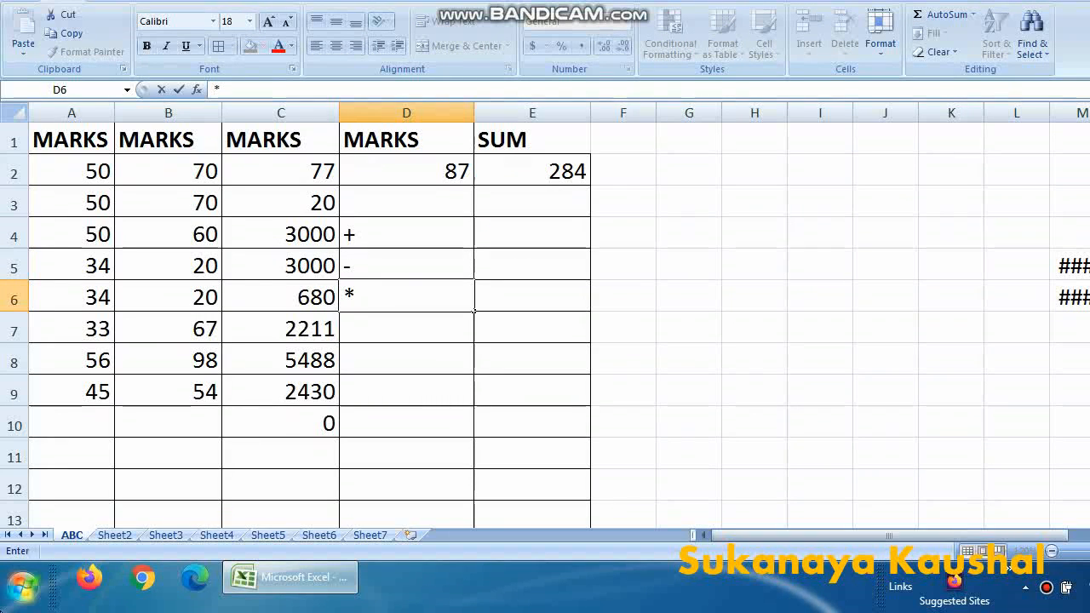
key("Return")
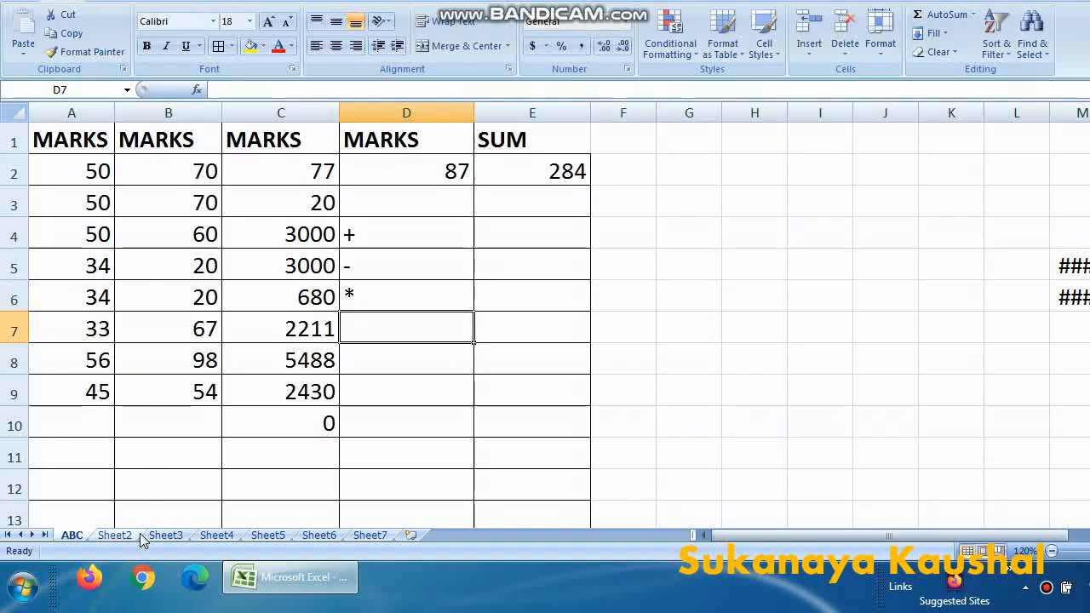
Enter the relative-reference formula =(A2+A2) in cell D7.
key("alt")
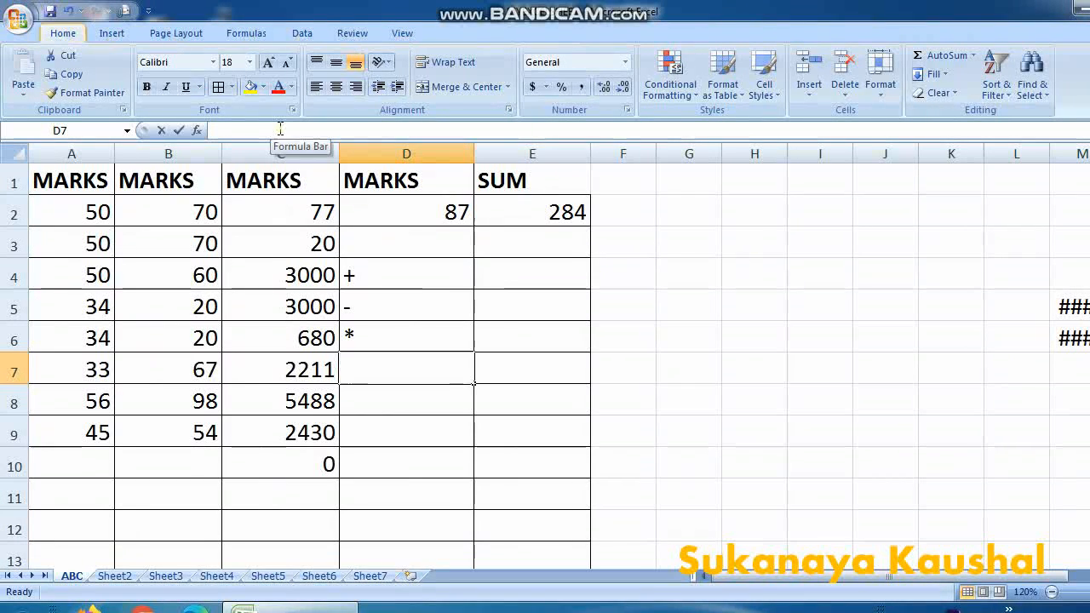
left_click(282, 132)
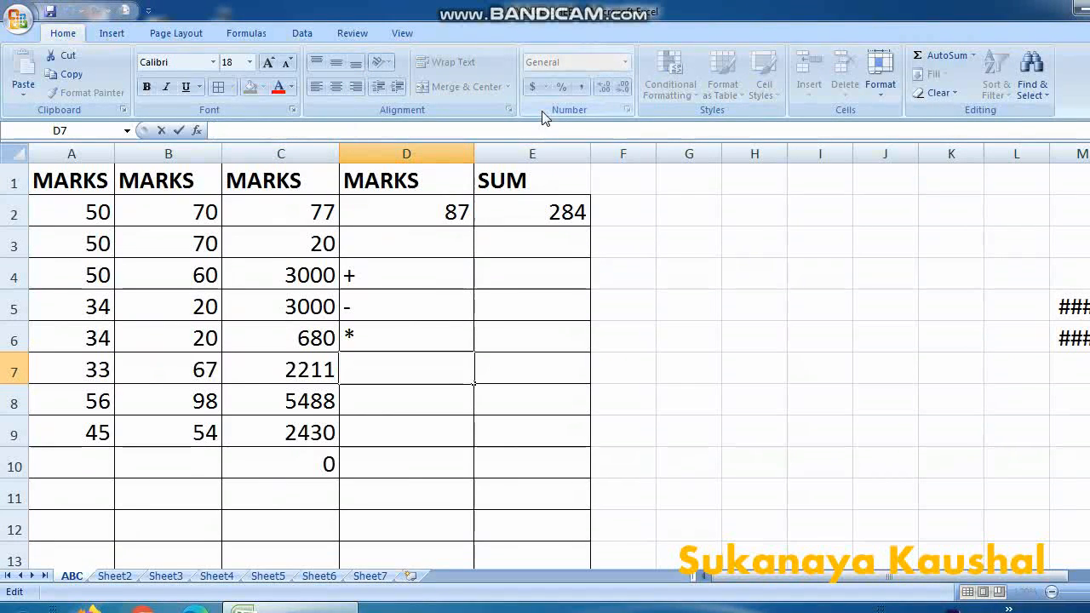
type("=")
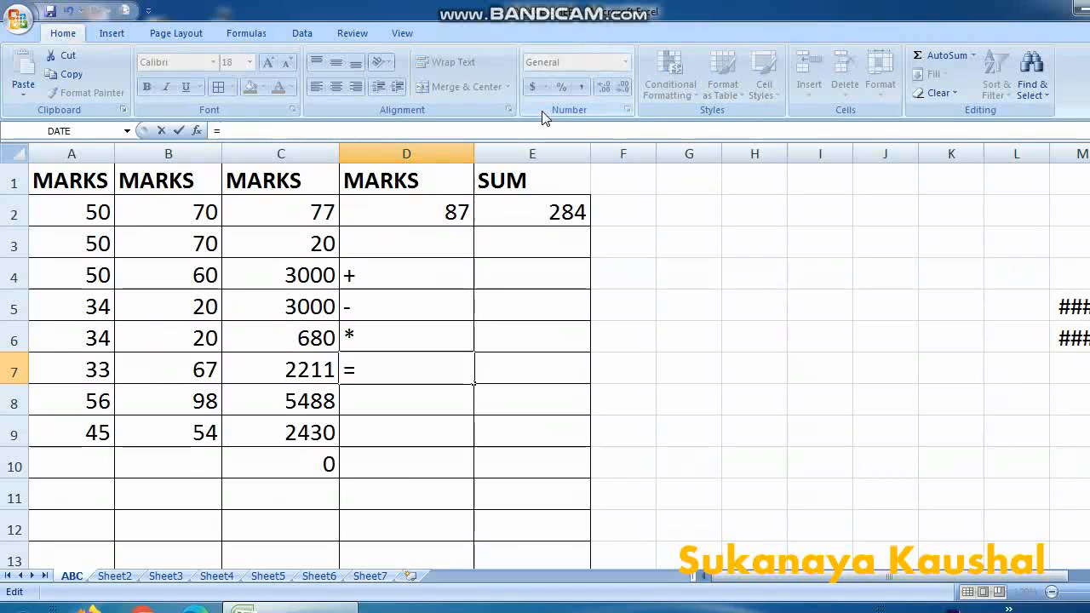
type("(")
type("A1")
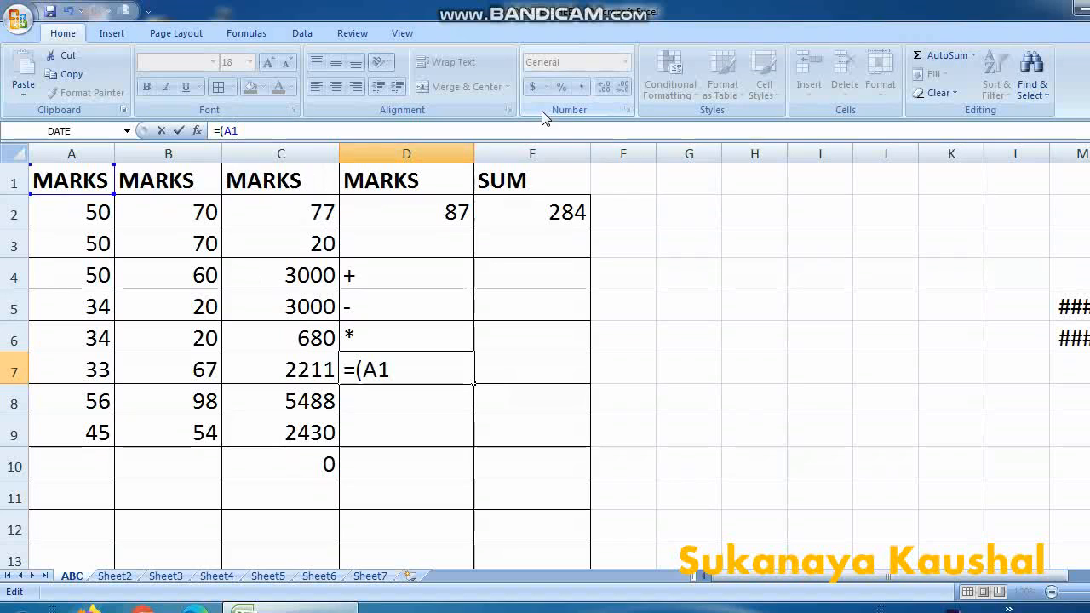
type("+A2")
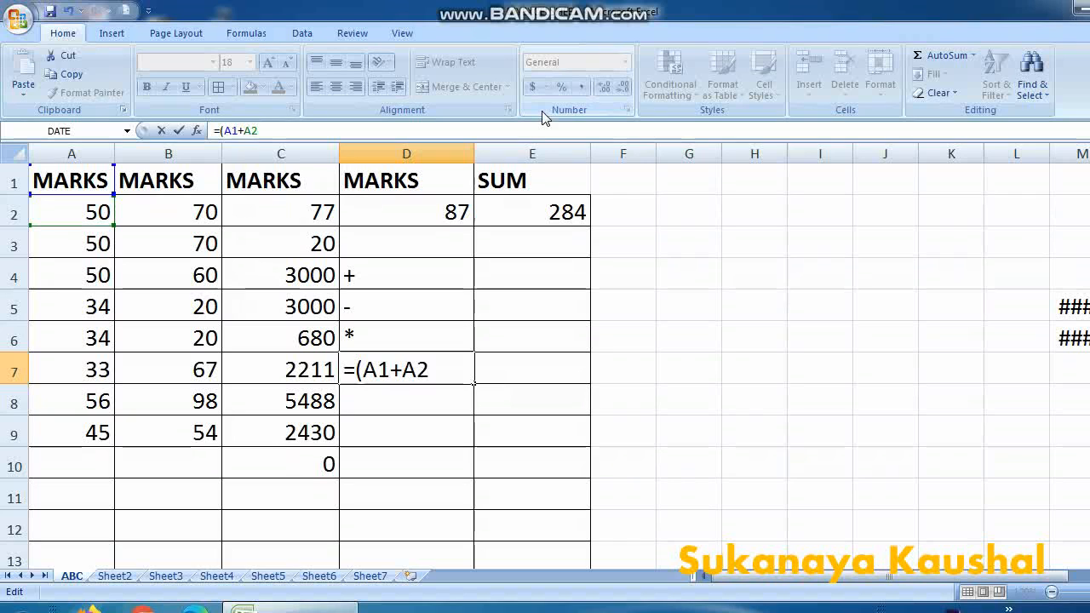
key("BackSpace")
key("BackSpace")
key("BackSpace")
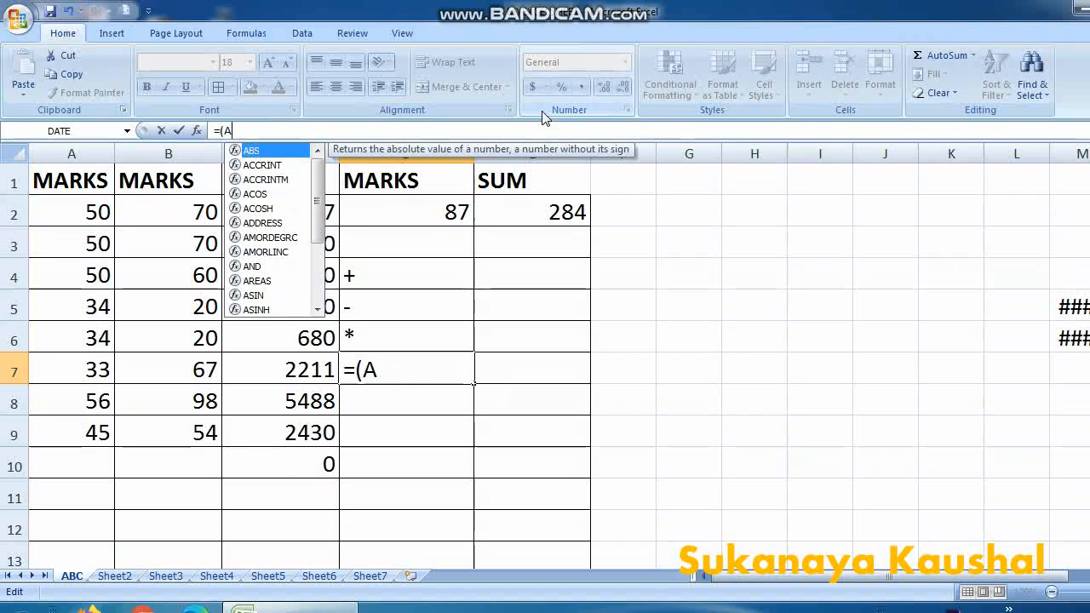
type("2+")
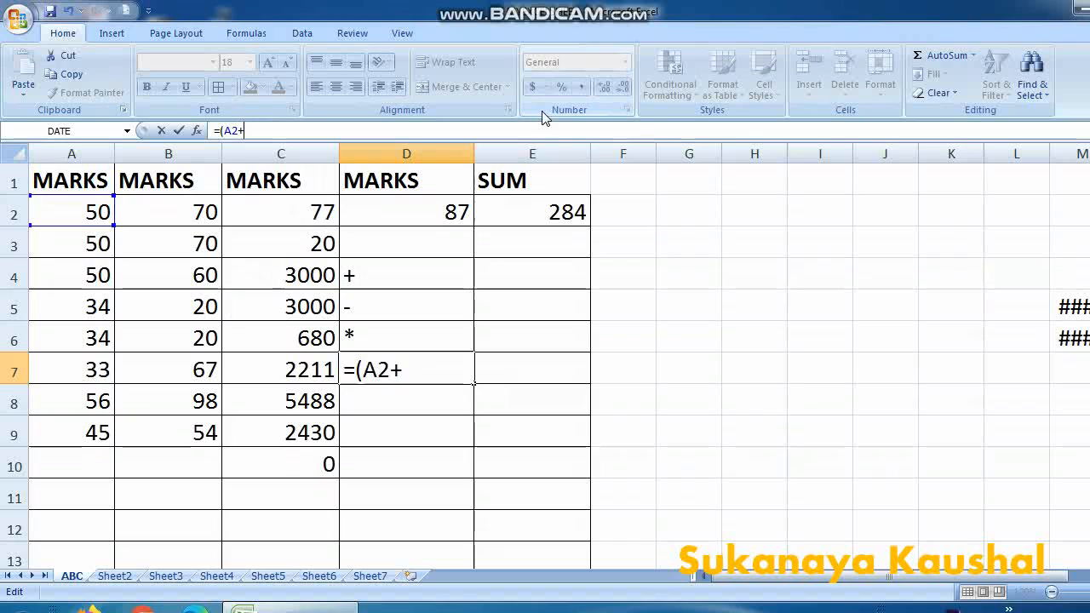
type("A2")
type(")")
key("Return")
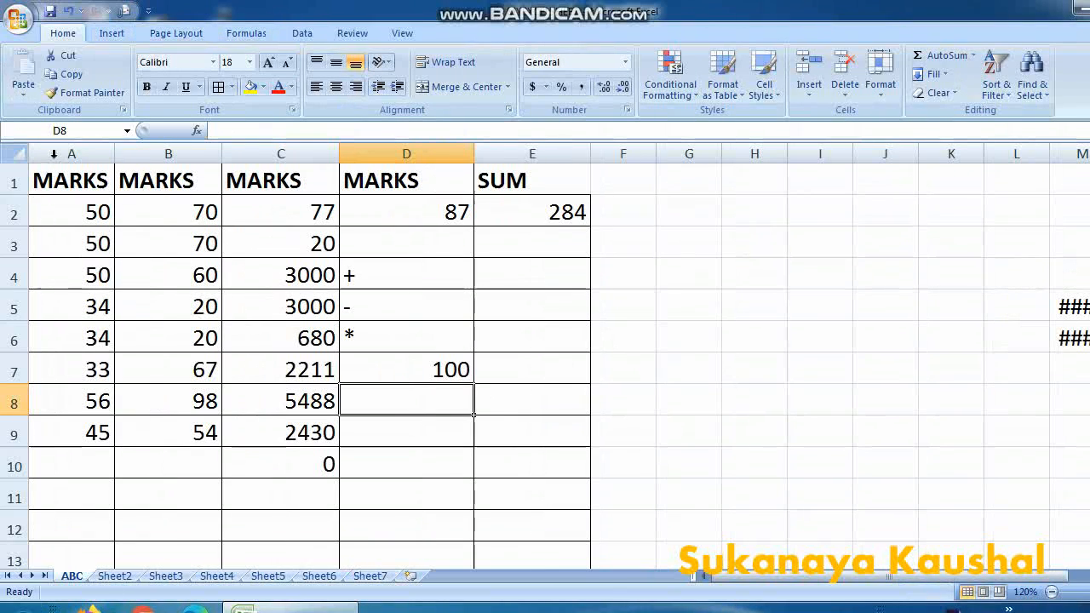
left_click(54, 154)
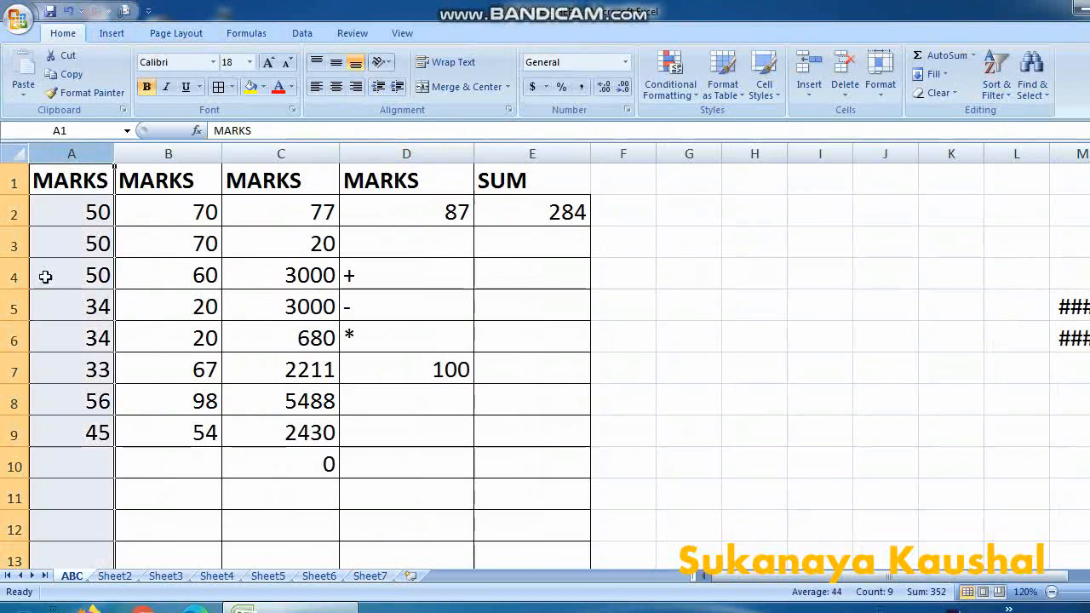
left_click(47, 307)
left_click(173, 169)
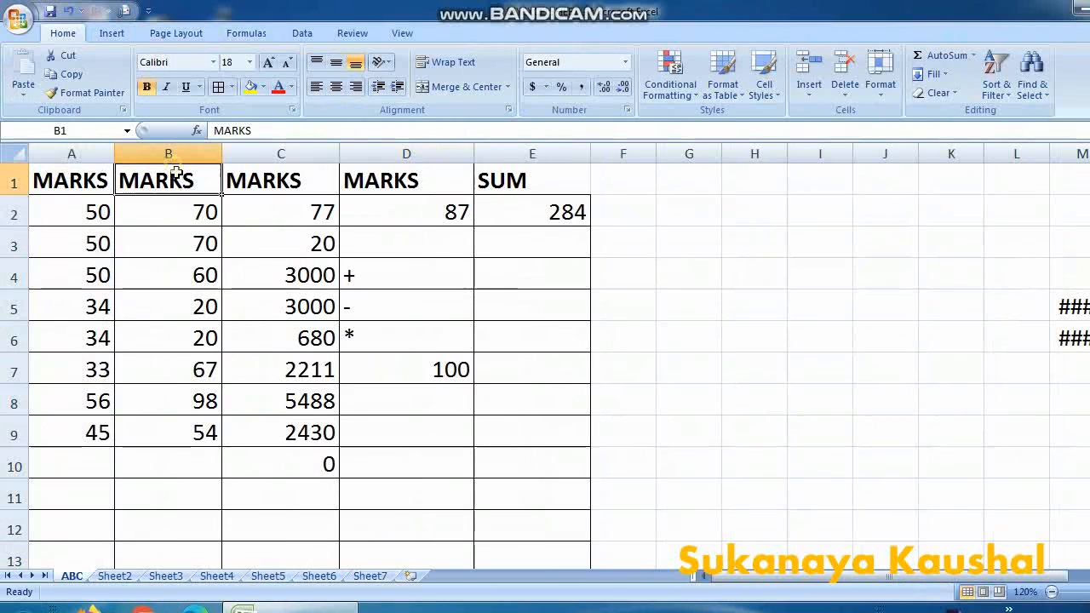
left_click(174, 371)
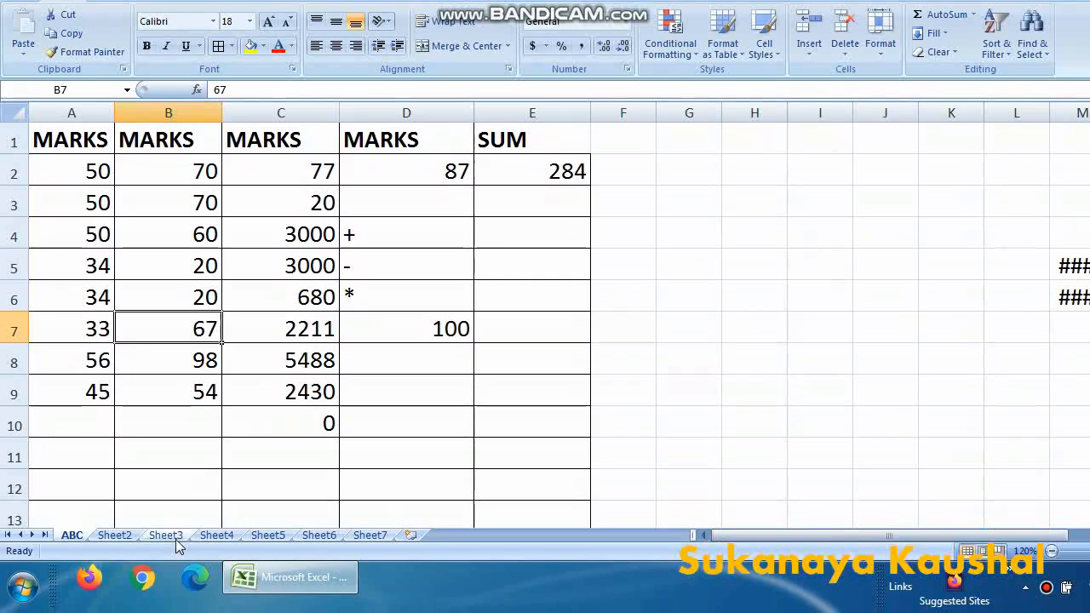
left_click(330, 400)
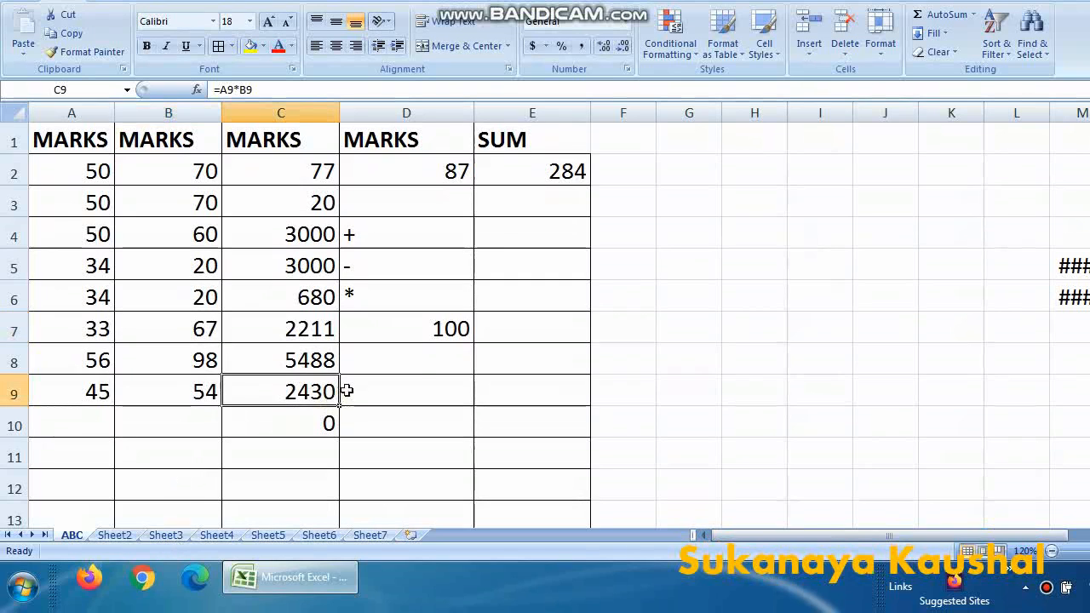
left_click(424, 384)
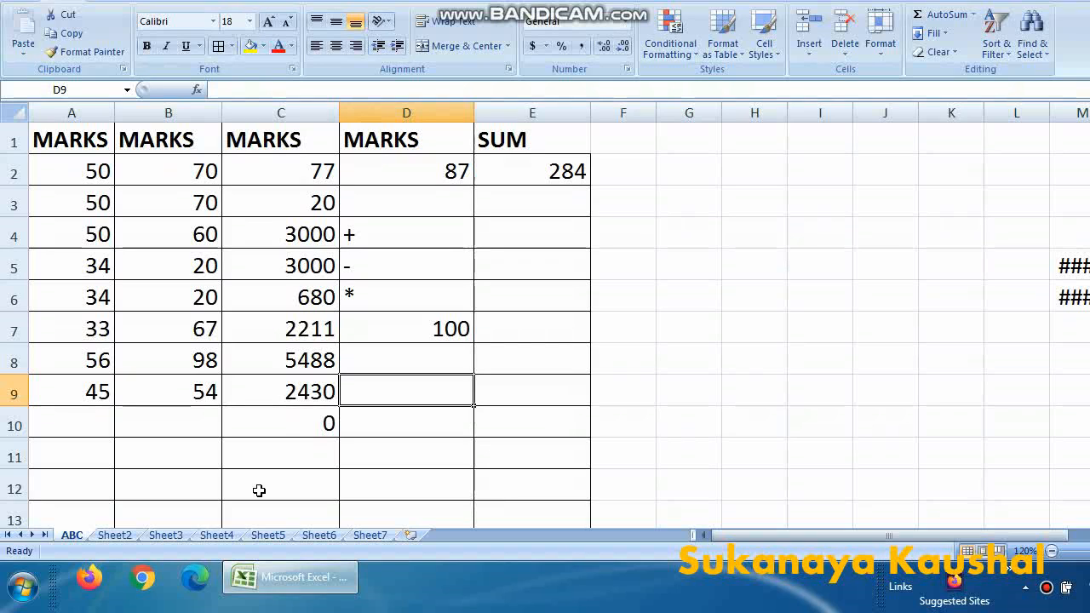
left_click_drag(281, 237, 294, 329)
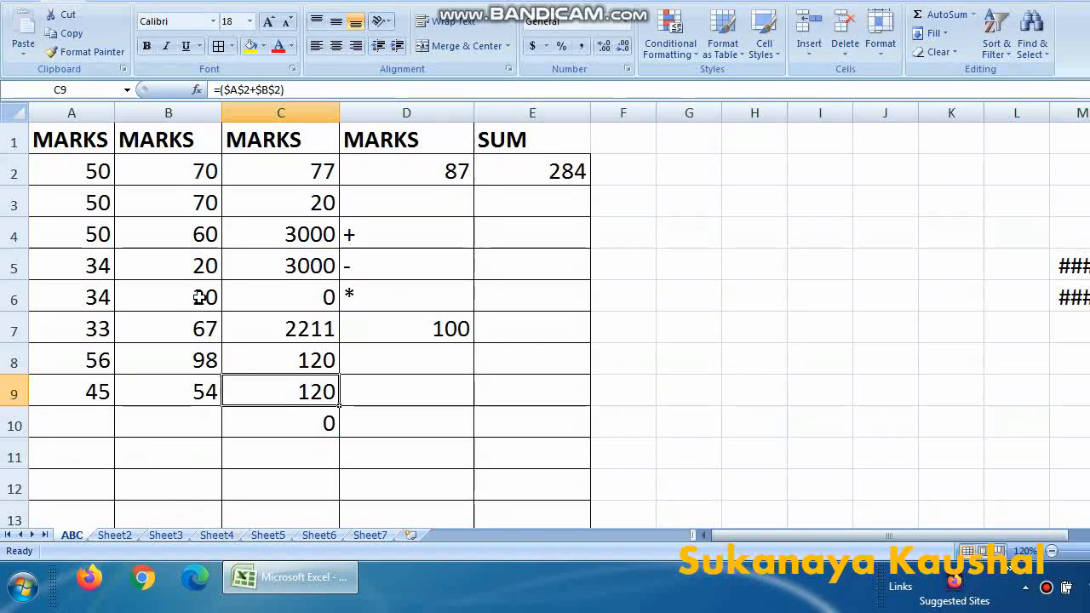
Replace the formula in C7 with the absolute-reference formula =($A$2+$B$2) and select the referenced cells A2:B2.
left_click(291, 328)
left_click_drag(256, 89, 218, 90)
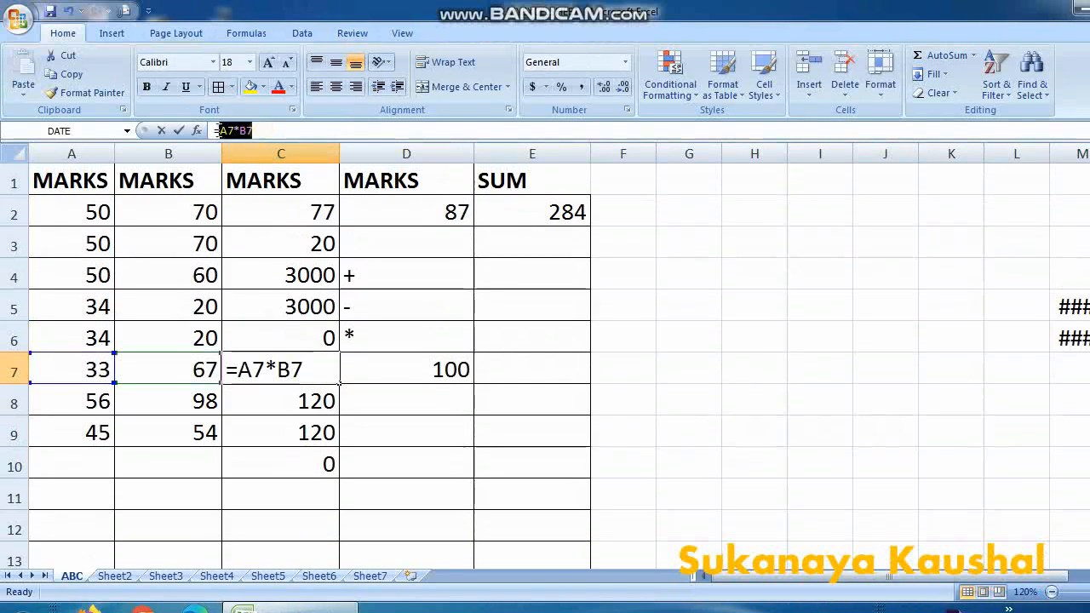
left_click_drag(220, 130, 221, 130)
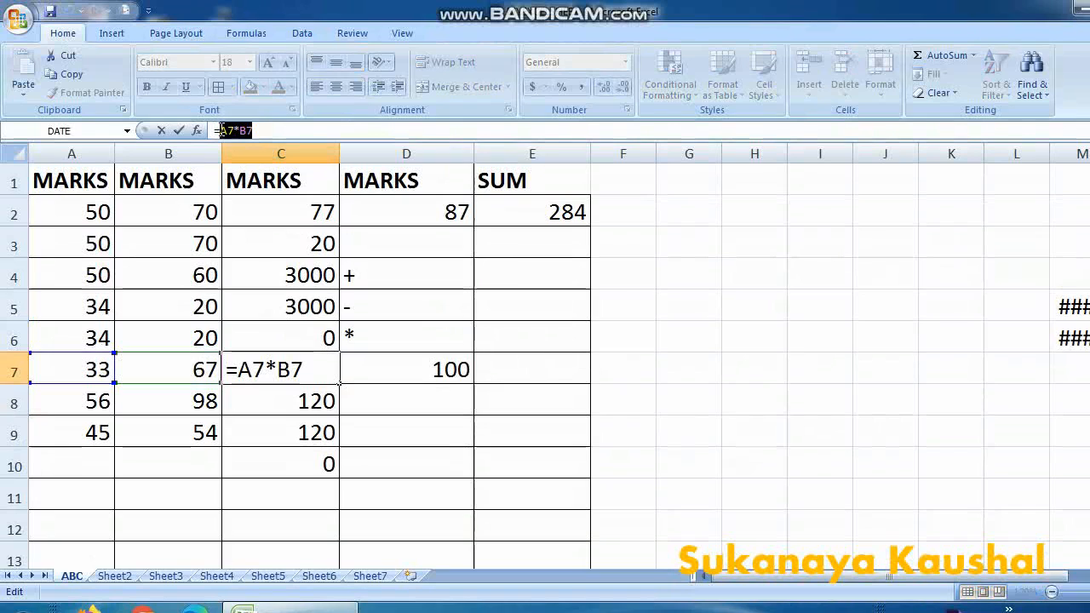
type("(")
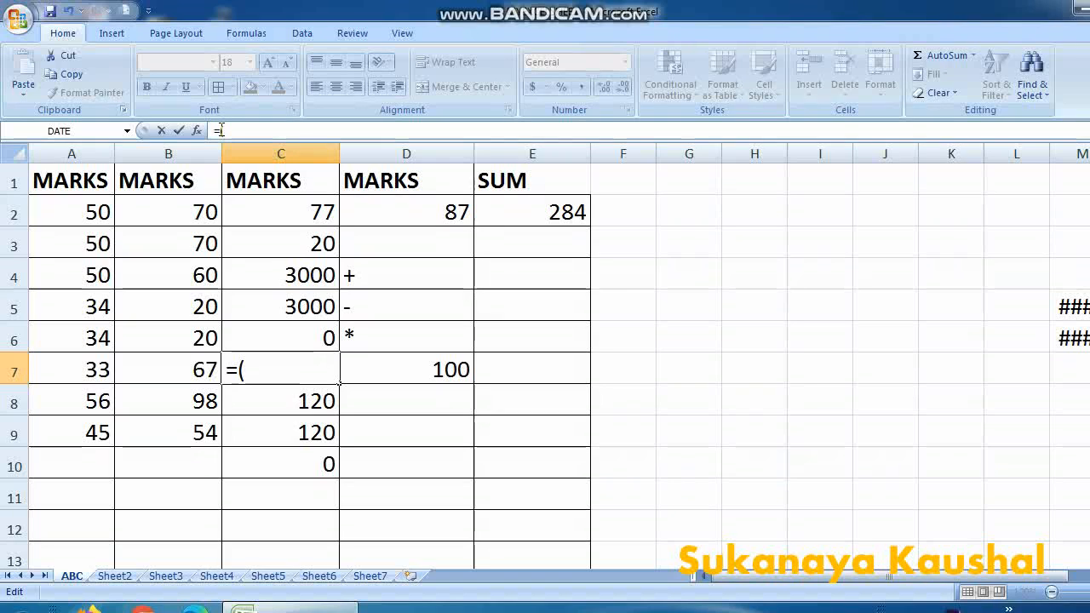
type("$A$")
type("2")
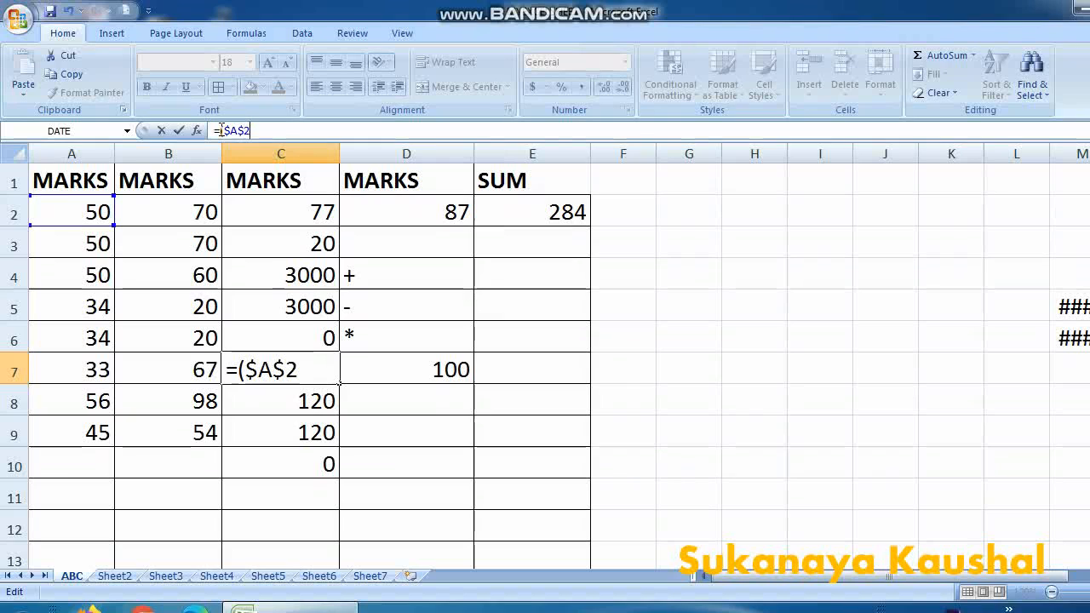
type("+$B$")
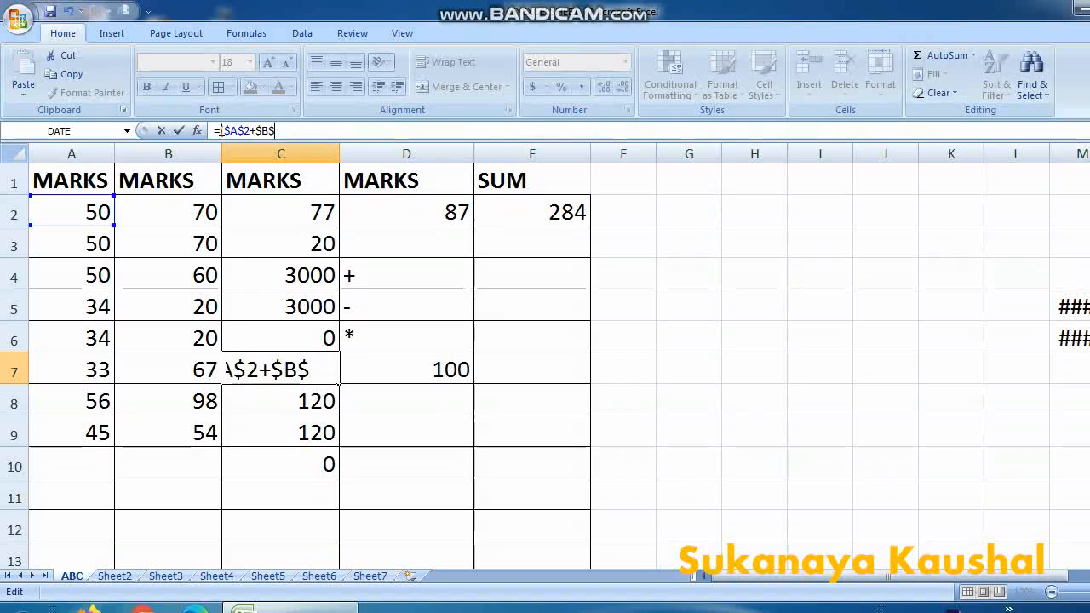
type("2)")
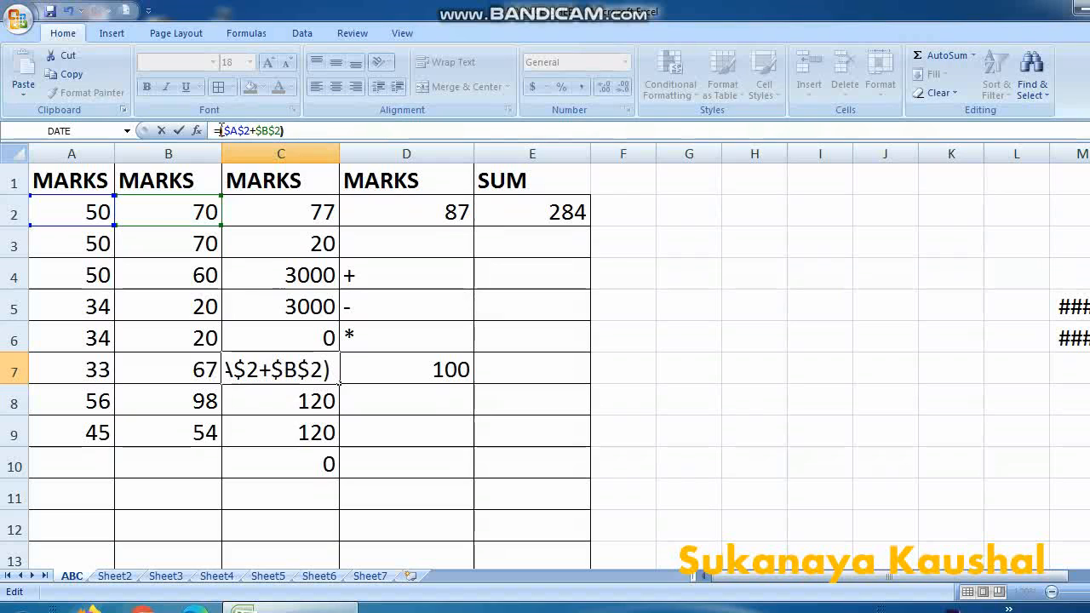
key("Return")
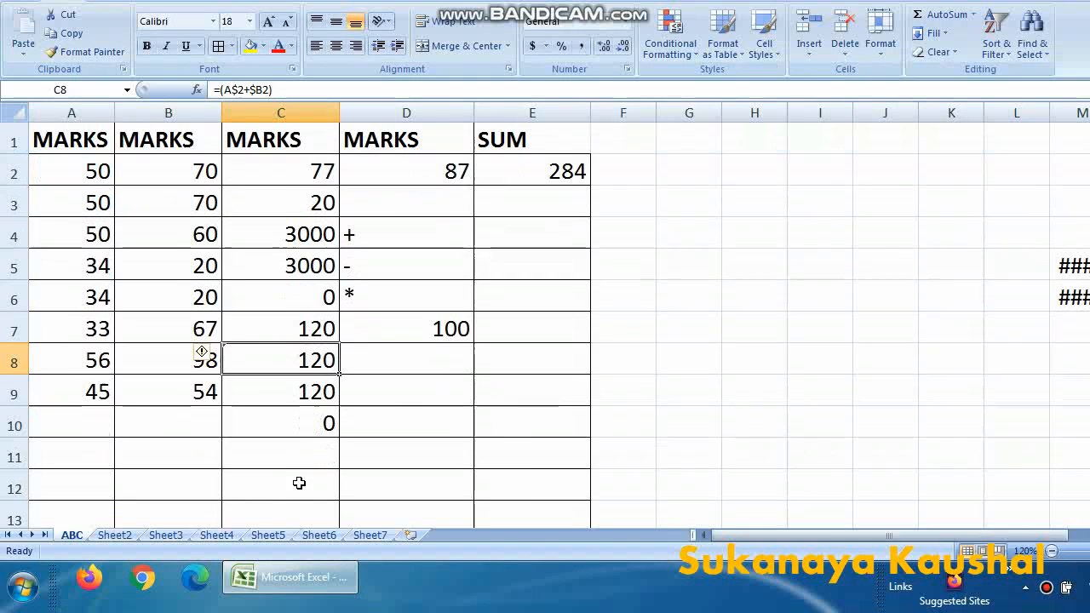
left_click(256, 323)
left_click_drag(80, 170, 207, 171)
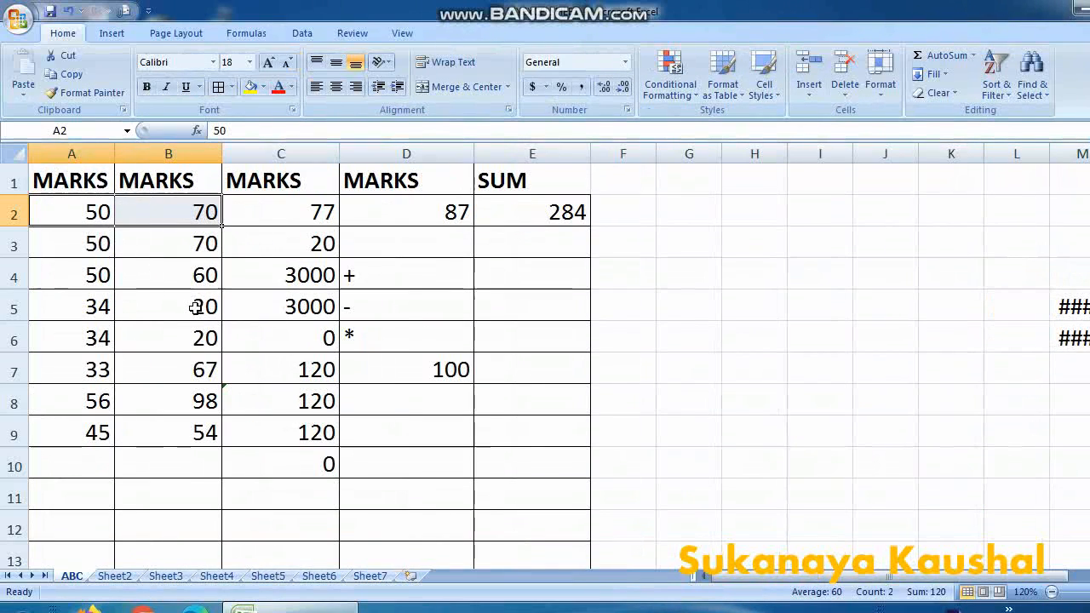
Replace the formula in C5 with the mixed-reference formula =(A$2+$B2).
left_click(292, 303)
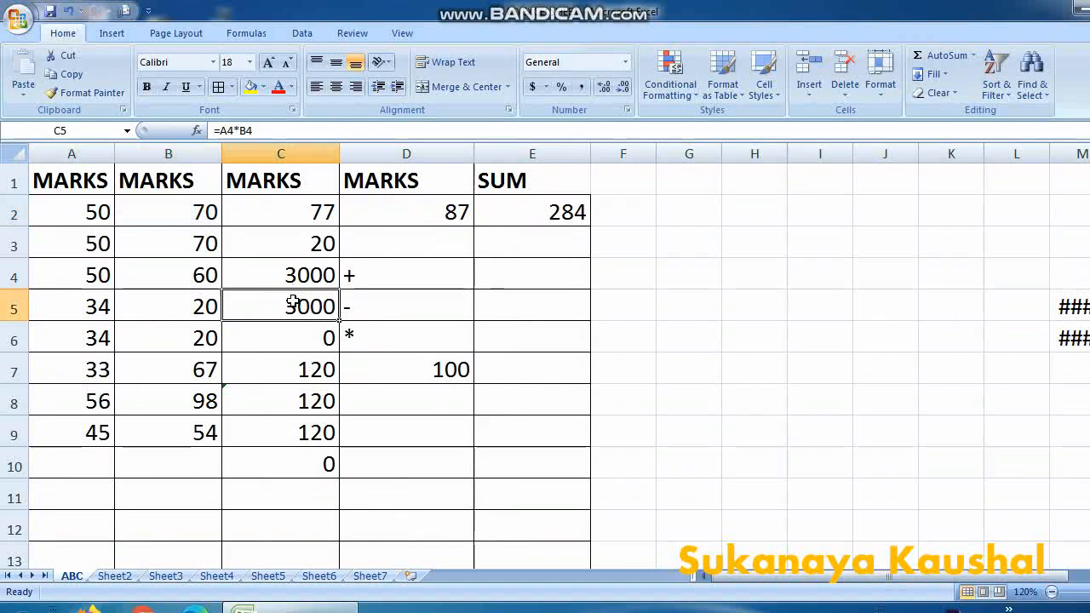
left_click_drag(265, 130, 223, 131)
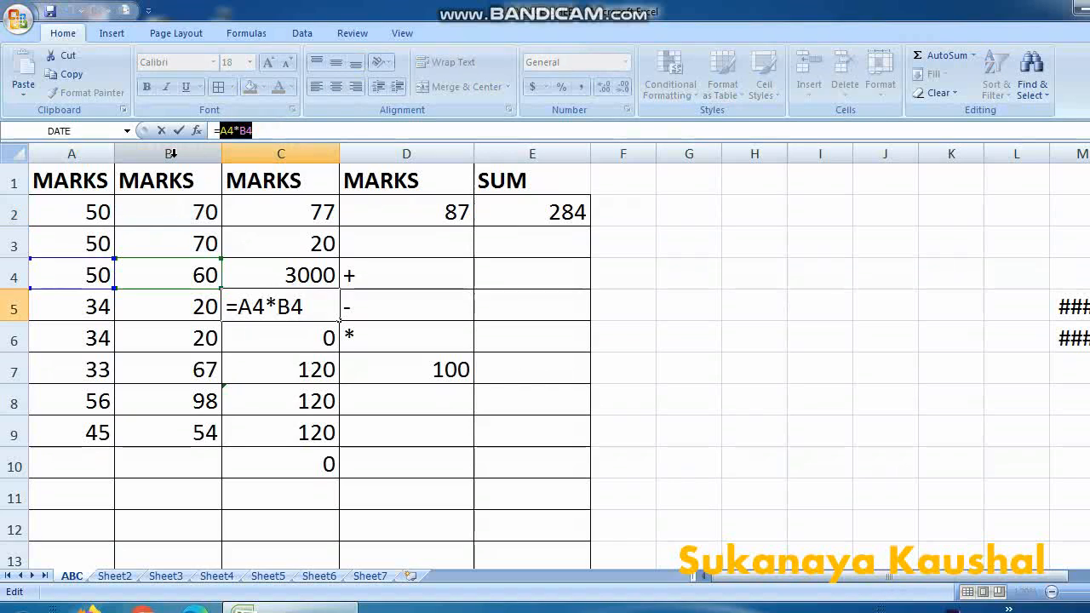
type("(")
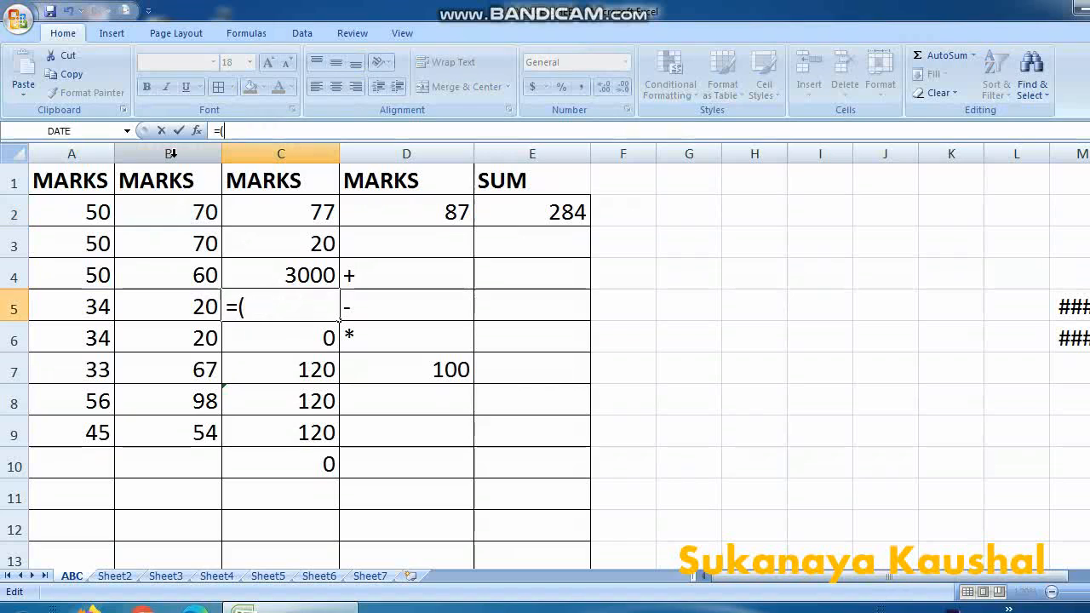
type("A")
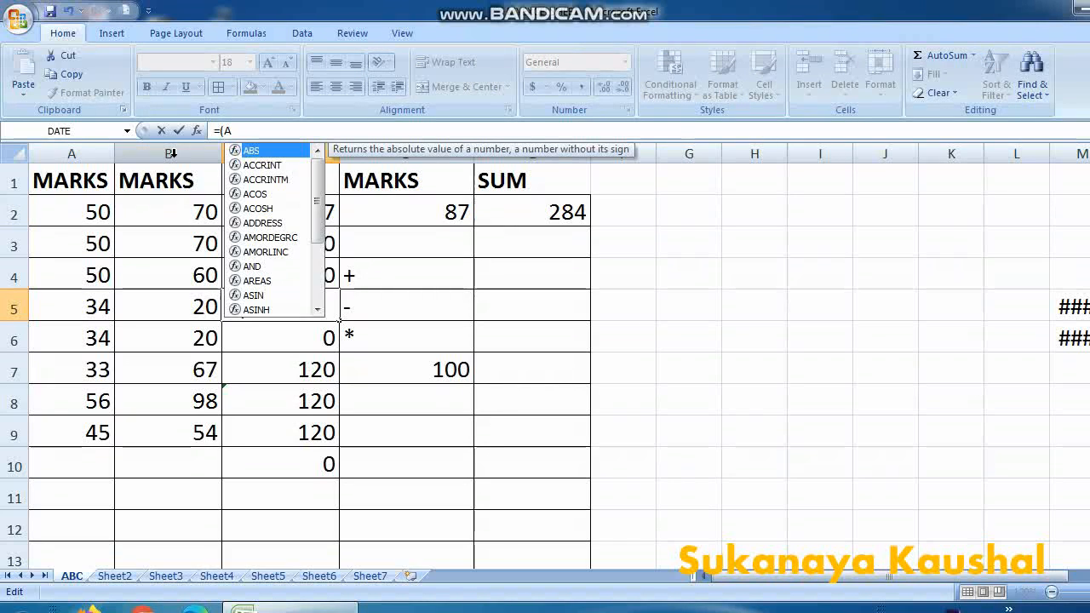
type("$")
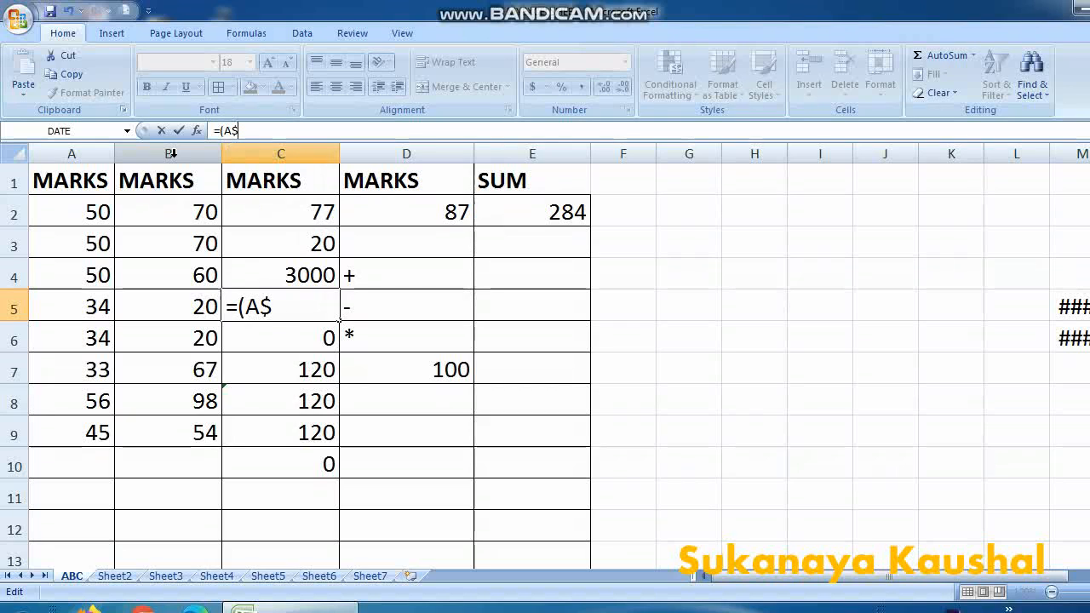
type("1")
type("+$B")
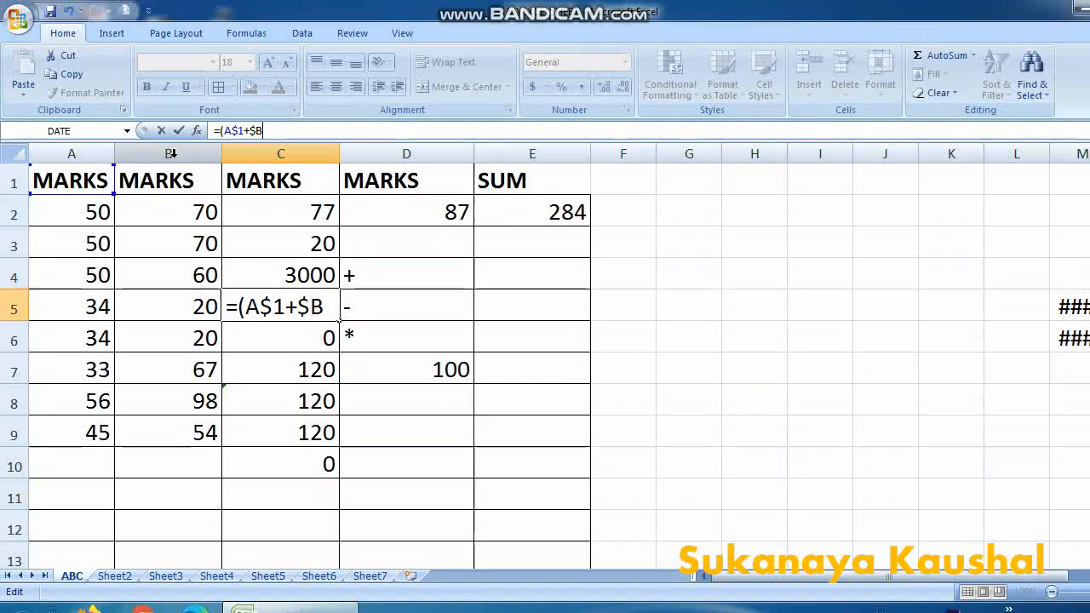
type("2")
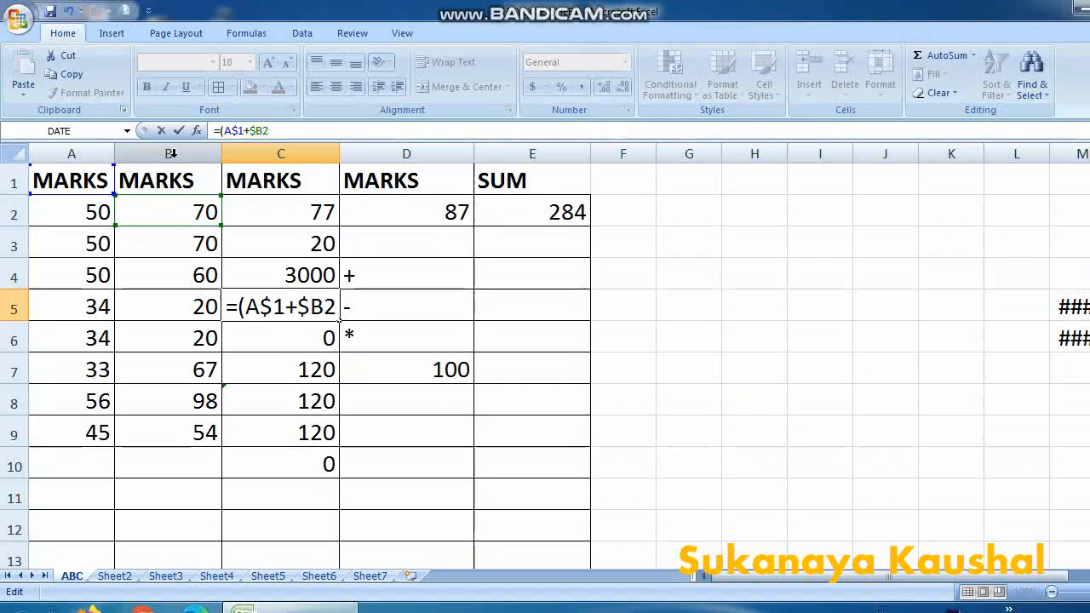
key("Delete")
type("2")
key("Right")
key("Right")
key("Right")
type(")")
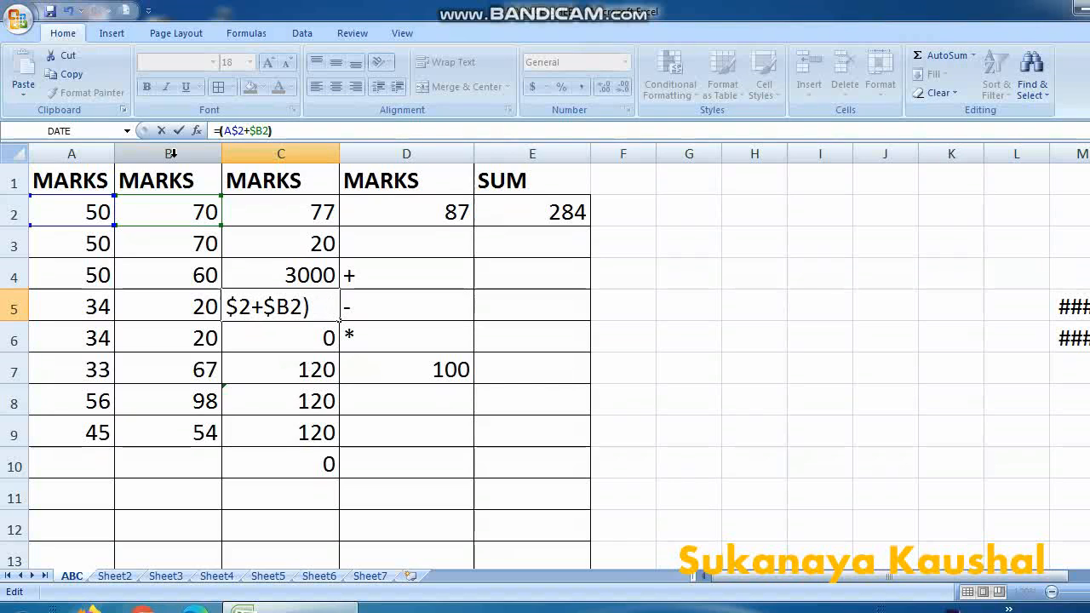
key("Return")
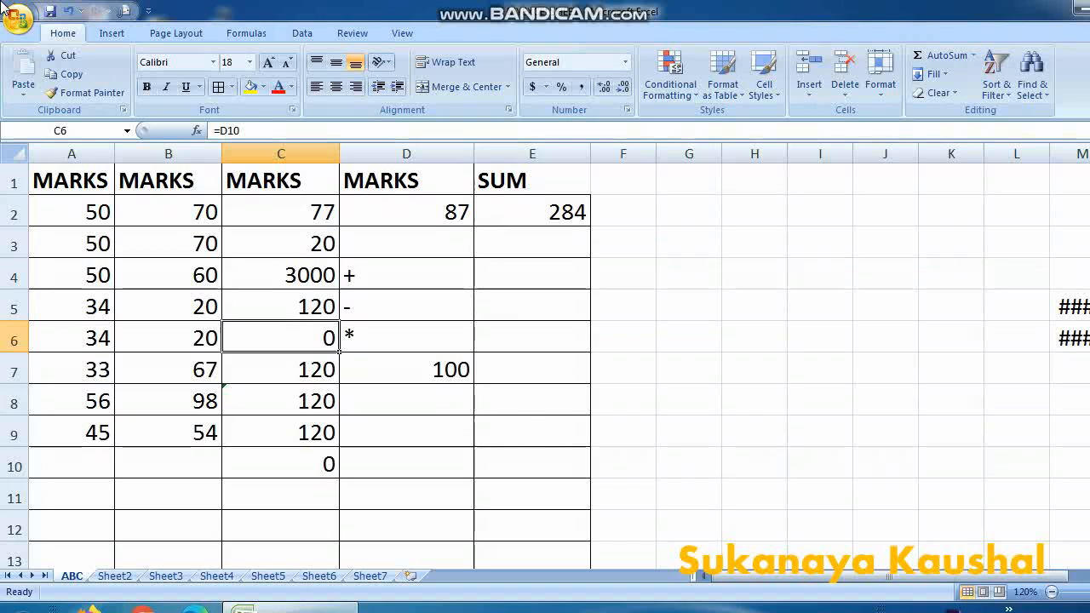
left_click_drag(82, 249, 383, 509)
left_click_drag(383, 467, 383, 467)
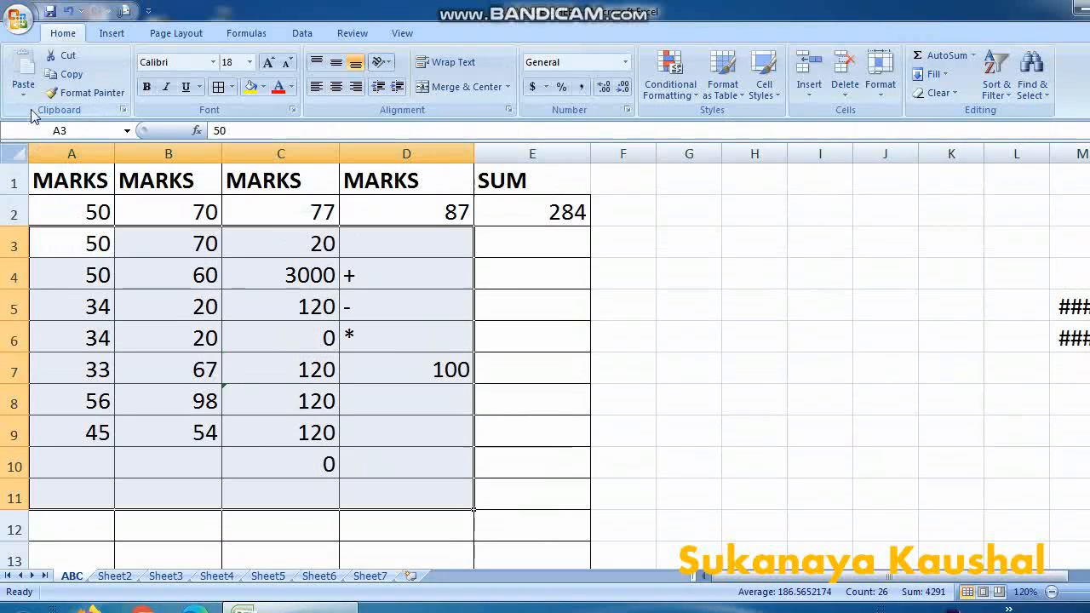
left_click_drag(66, 204, 559, 501)
left_click_drag(559, 464, 407, 118)
left_click_drag(408, 159, 355, 403)
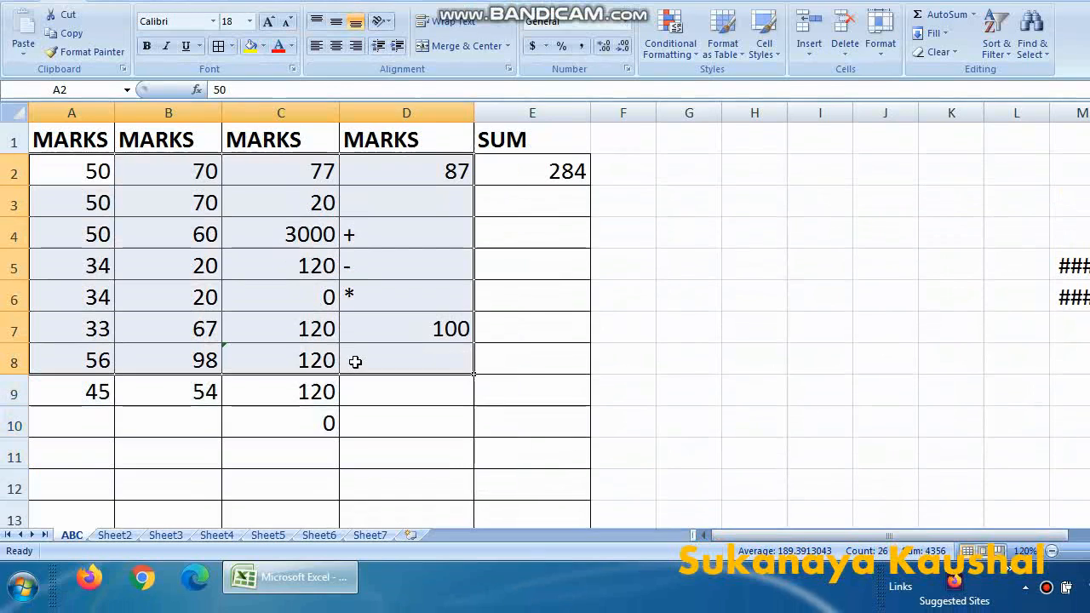
left_click_drag(89, 175, 372, 377)
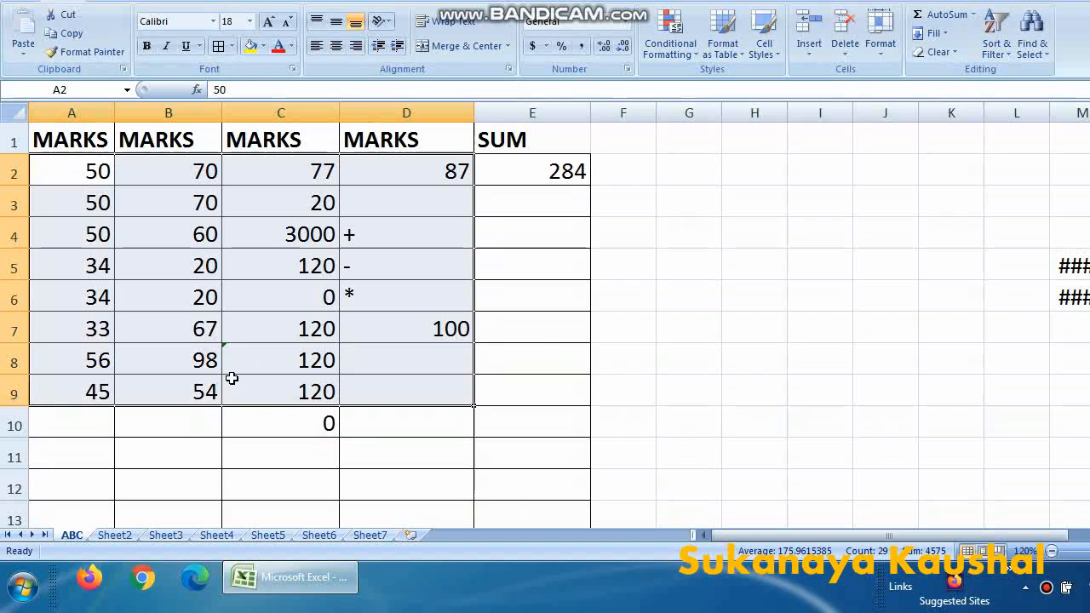
left_click(256, 396)
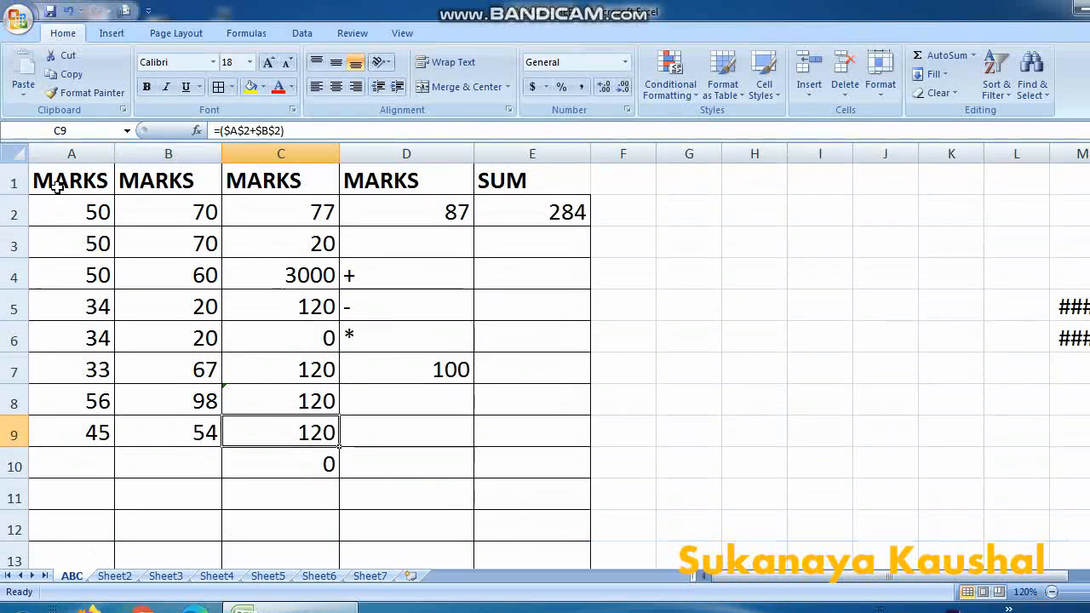
Move the header cells A1:E1 to row 11 by cutting them and pasting at A11.
left_click_drag(41, 182, 554, 188)
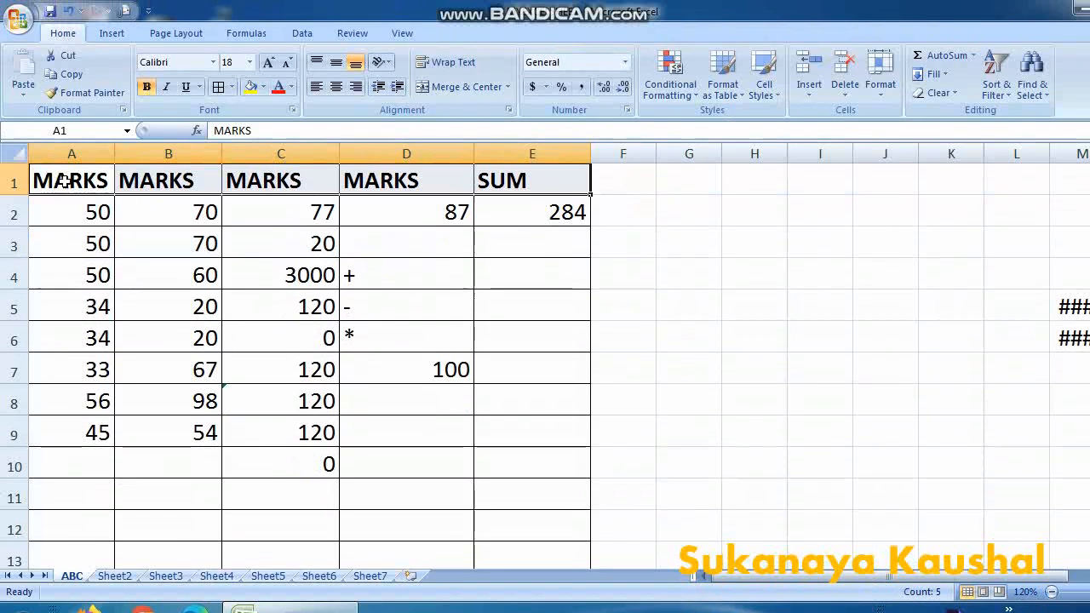
right_click(66, 177)
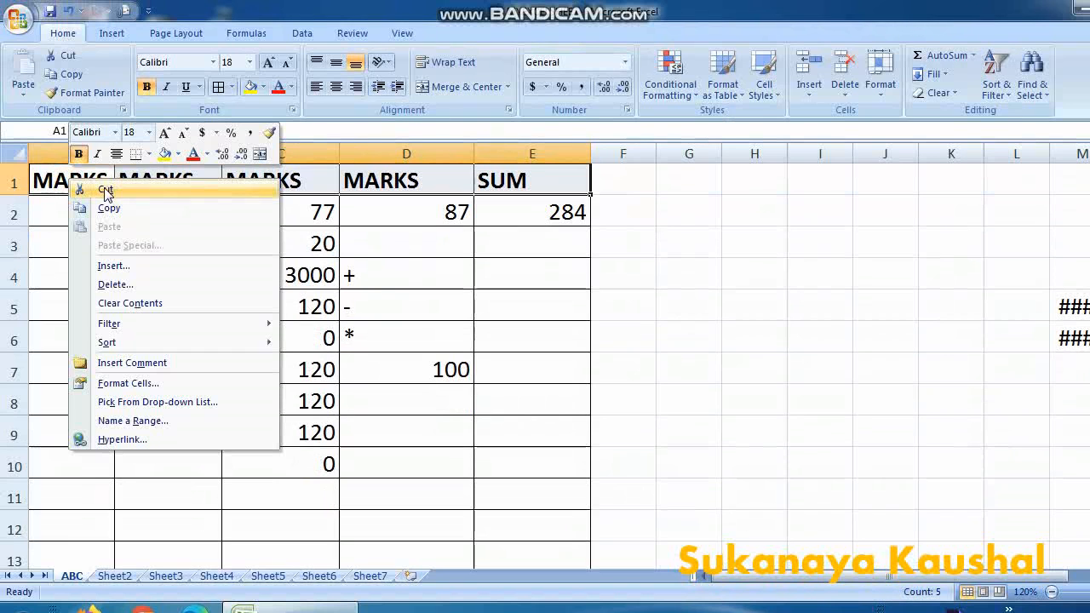
left_click(105, 190)
left_click(57, 453)
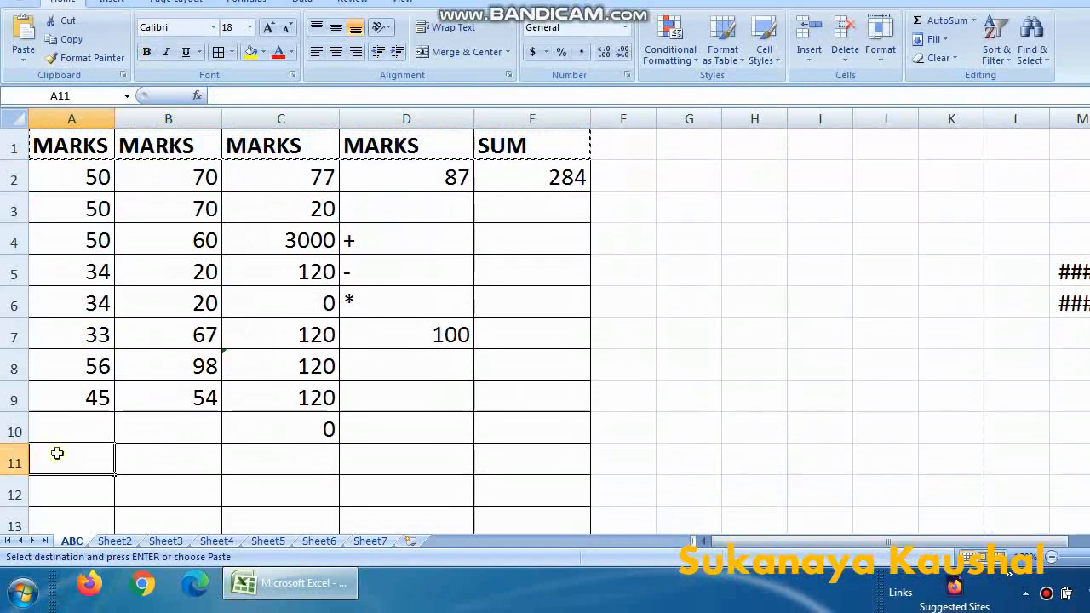
right_click(57, 453)
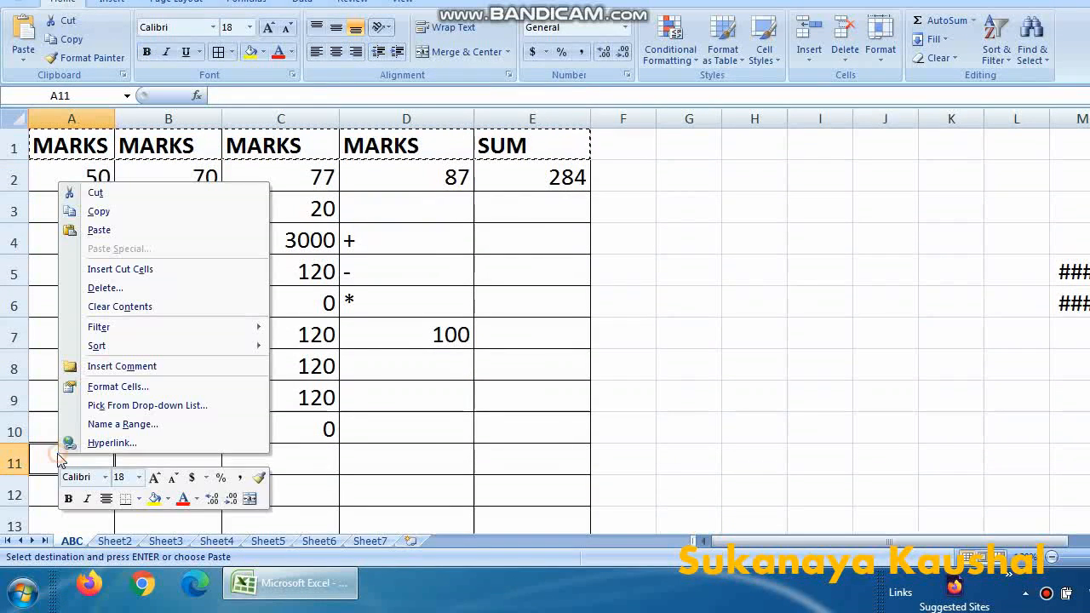
left_click(150, 232)
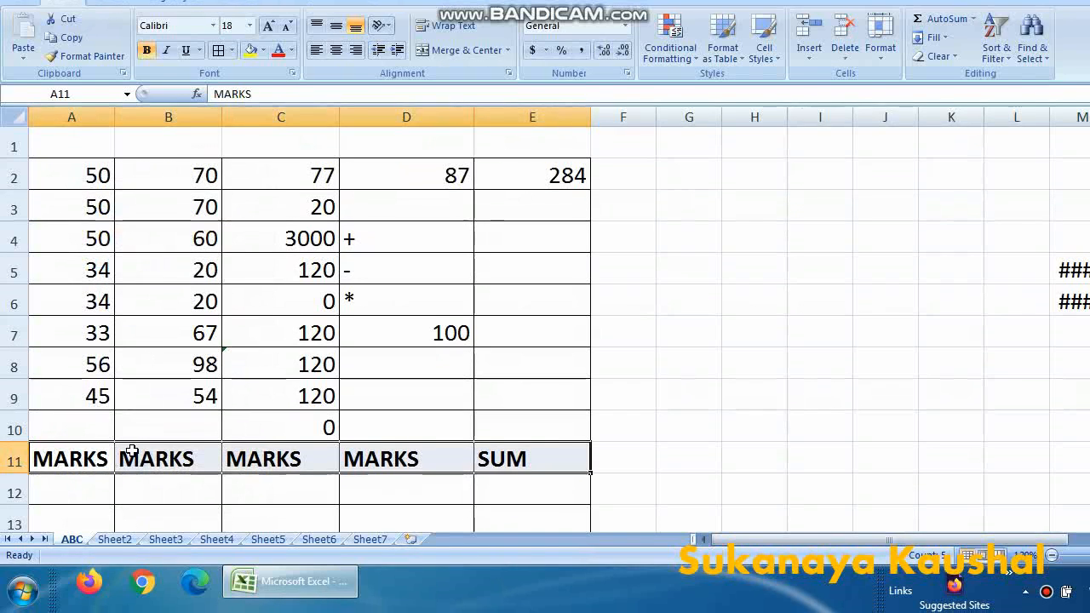
Copy the header cells A11:E11 and paste them at A1.
right_click(56, 455)
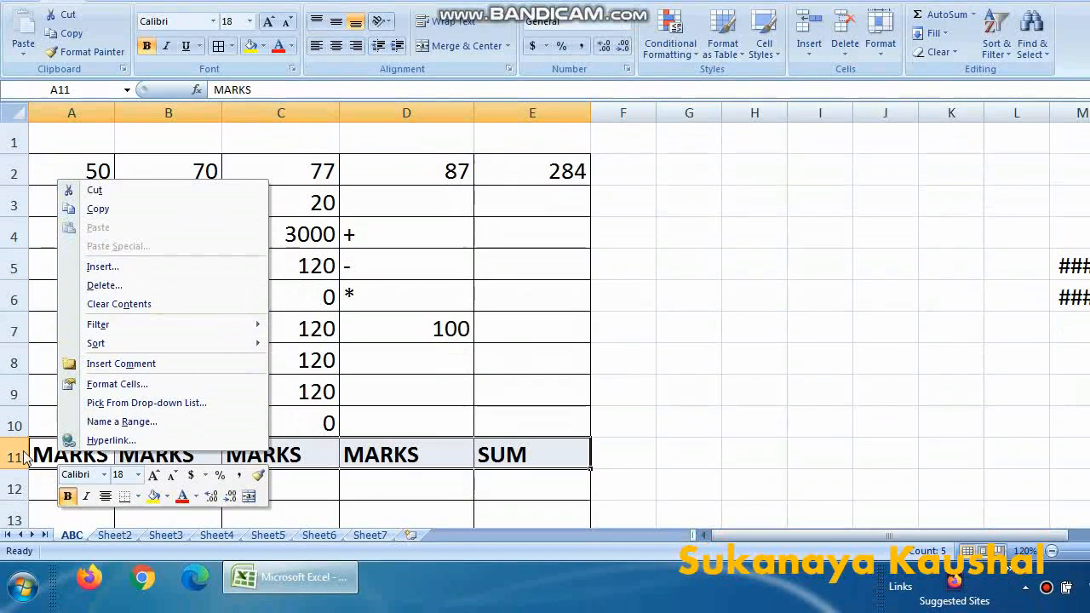
left_click(147, 209)
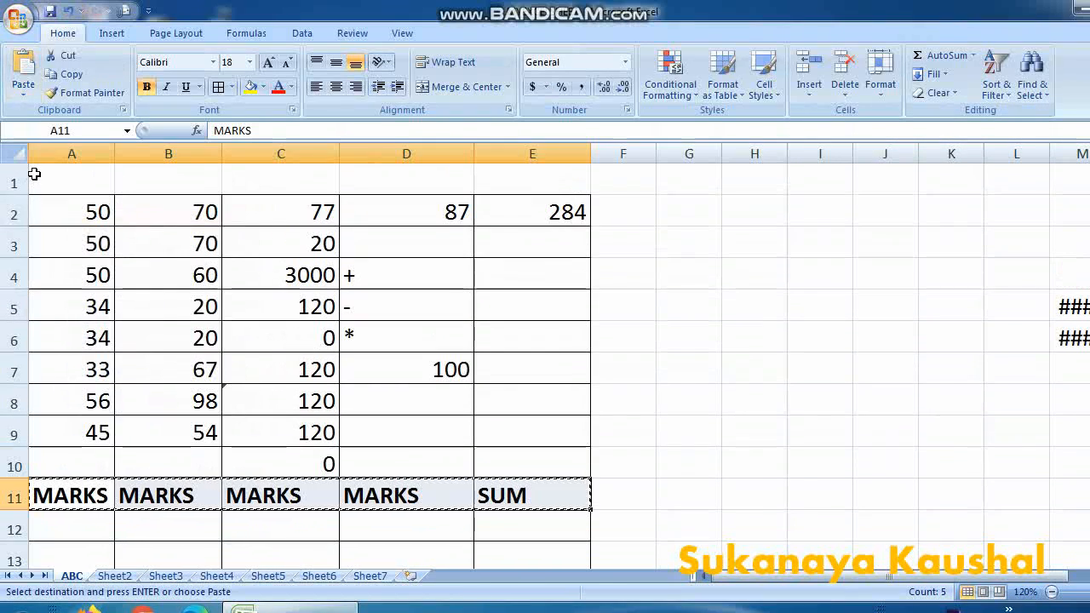
left_click(34, 133)
right_click(34, 173)
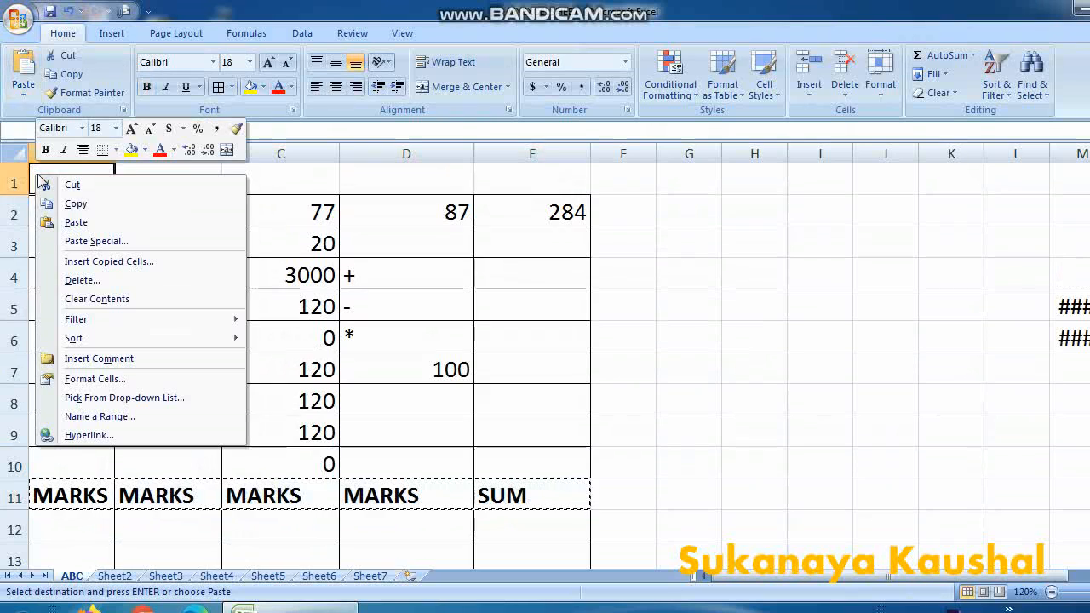
left_click(98, 225)
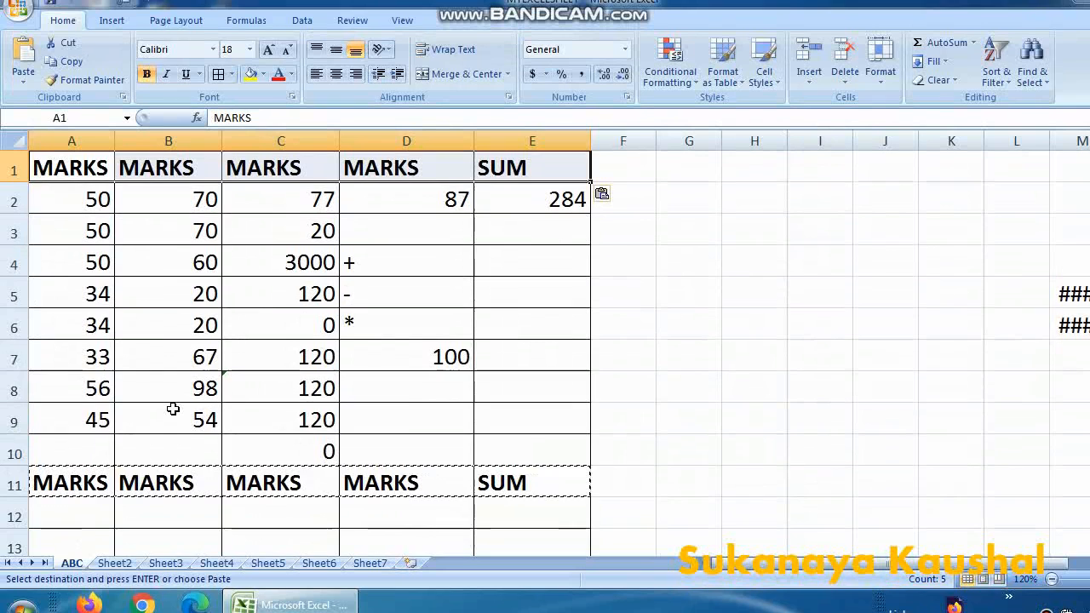
Cut the entire header row 11 and insert the cut cells at row 13.
scroll(173, 422, "down", 2)
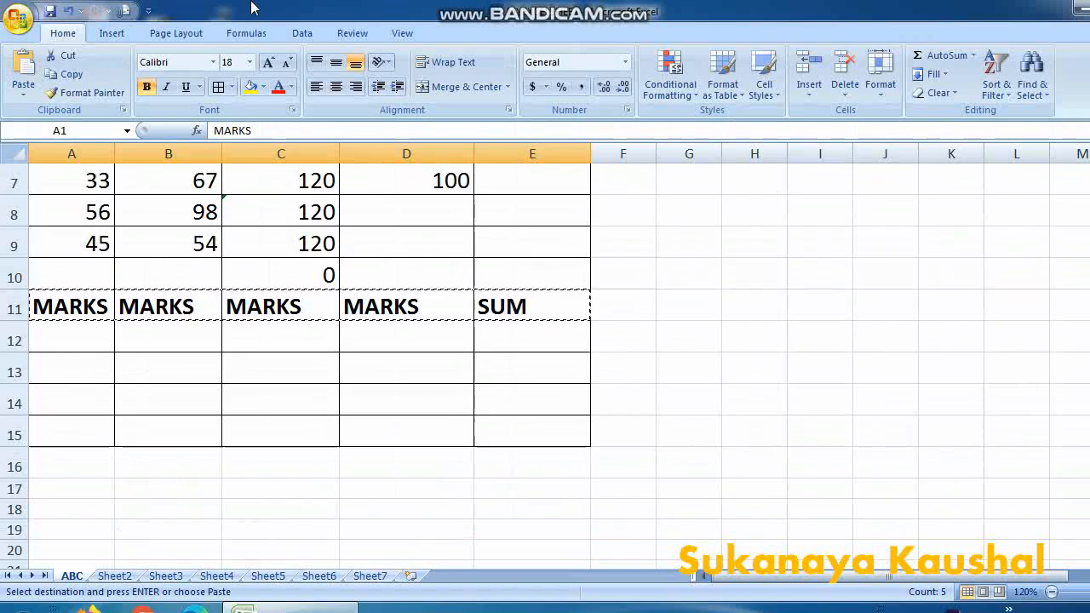
left_click(14, 307)
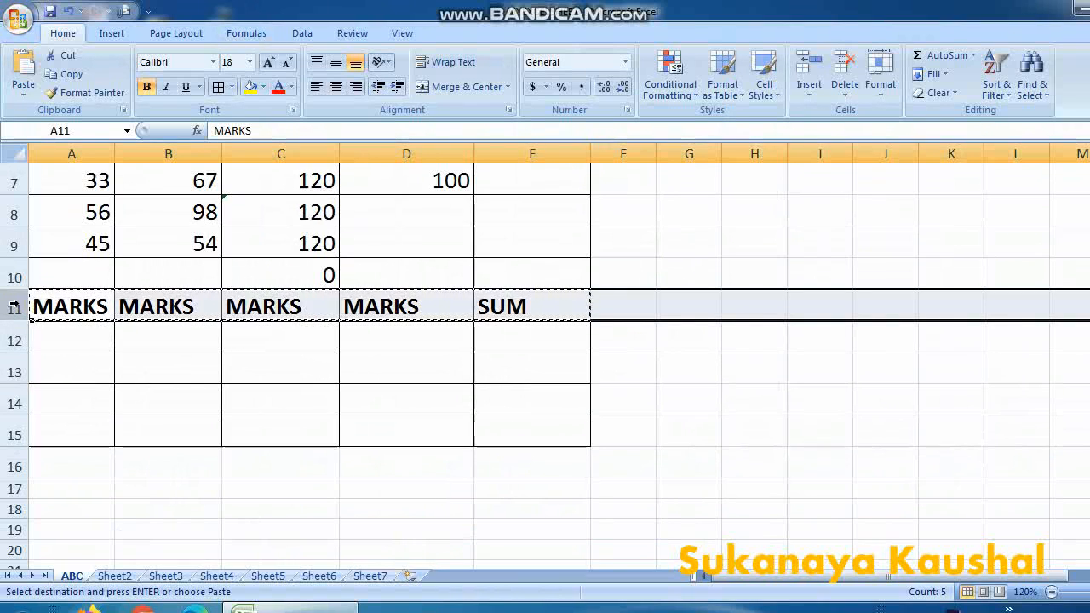
right_click(14, 307)
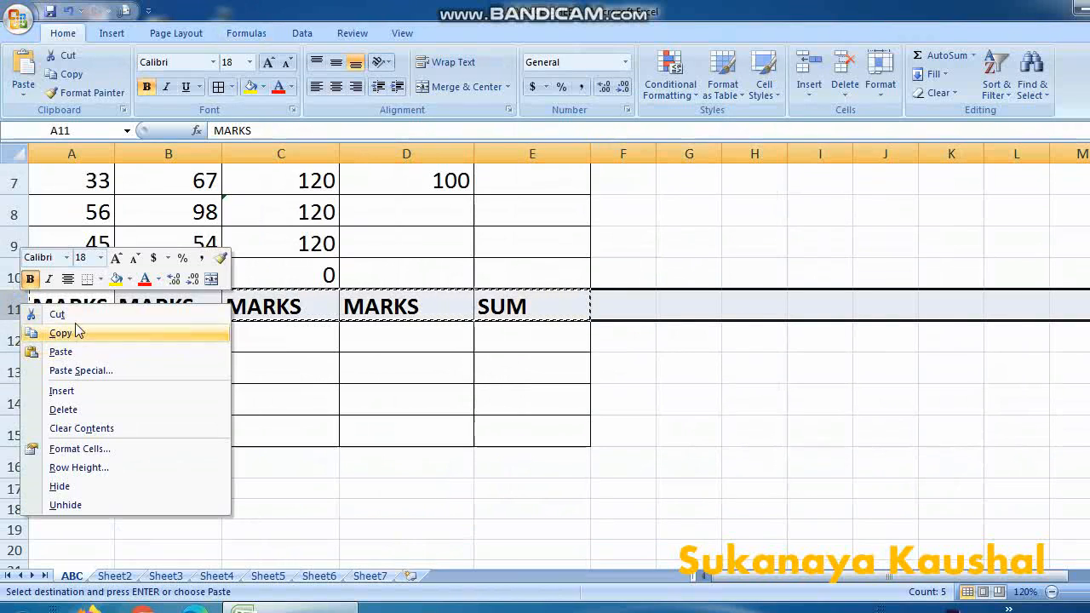
left_click(68, 314)
left_click(14, 372)
right_click(13, 372)
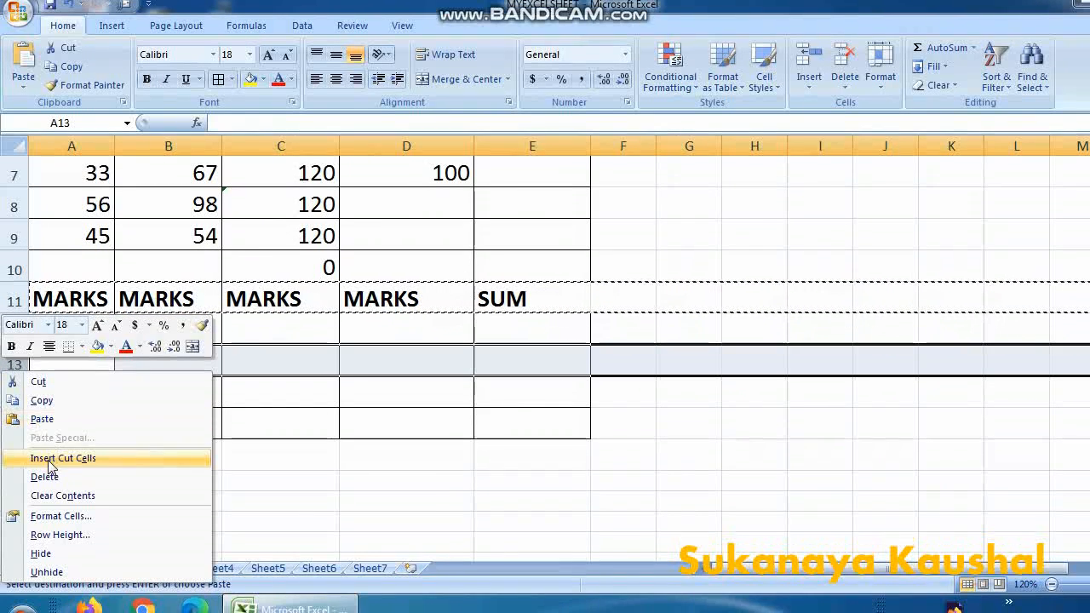
left_click(52, 466)
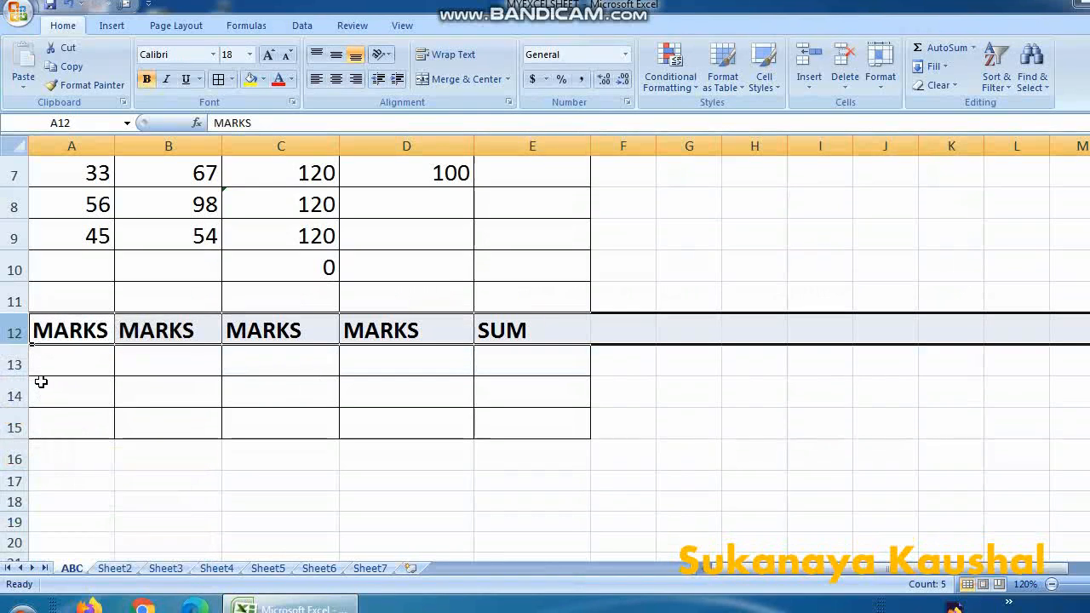
scroll(52, 371, "up", 2)
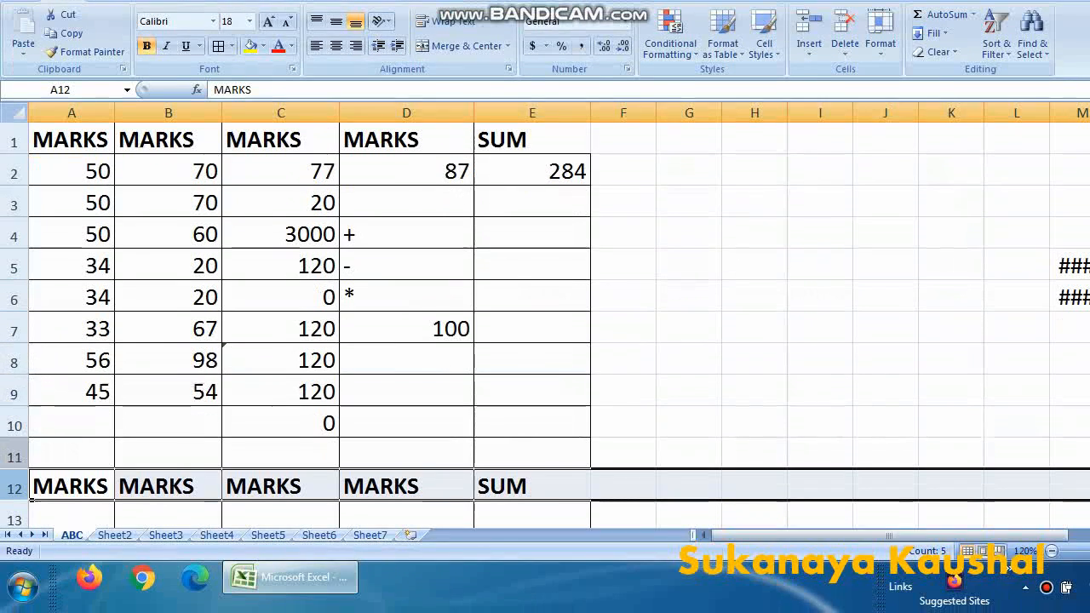
Copy the entire header row 12 and insert the copied cells at row 13.
scroll(17, 358, "down", 2)
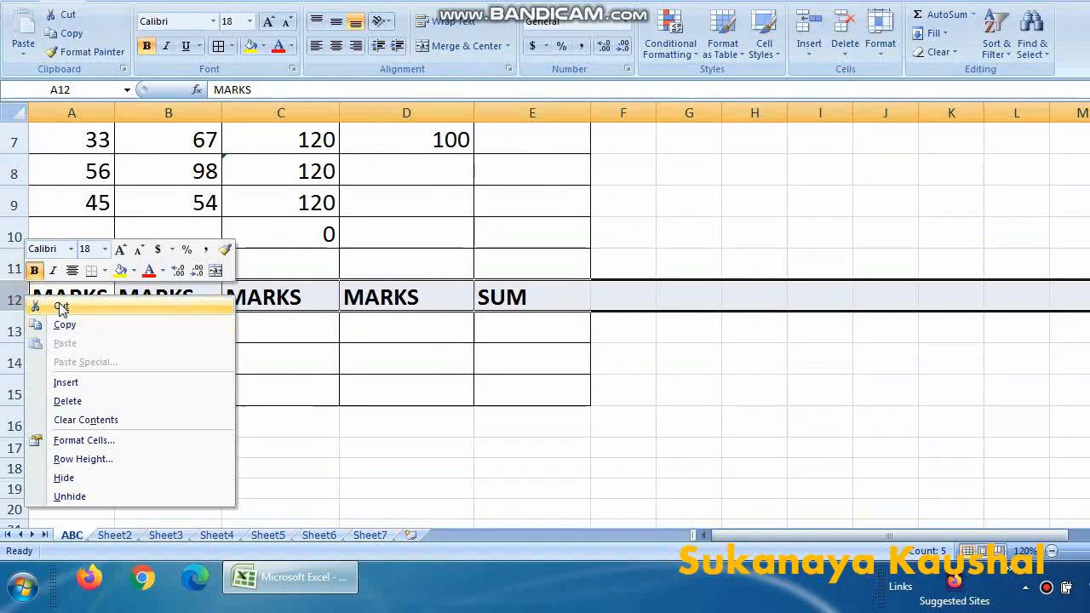
left_click(60, 324)
left_click(14, 332)
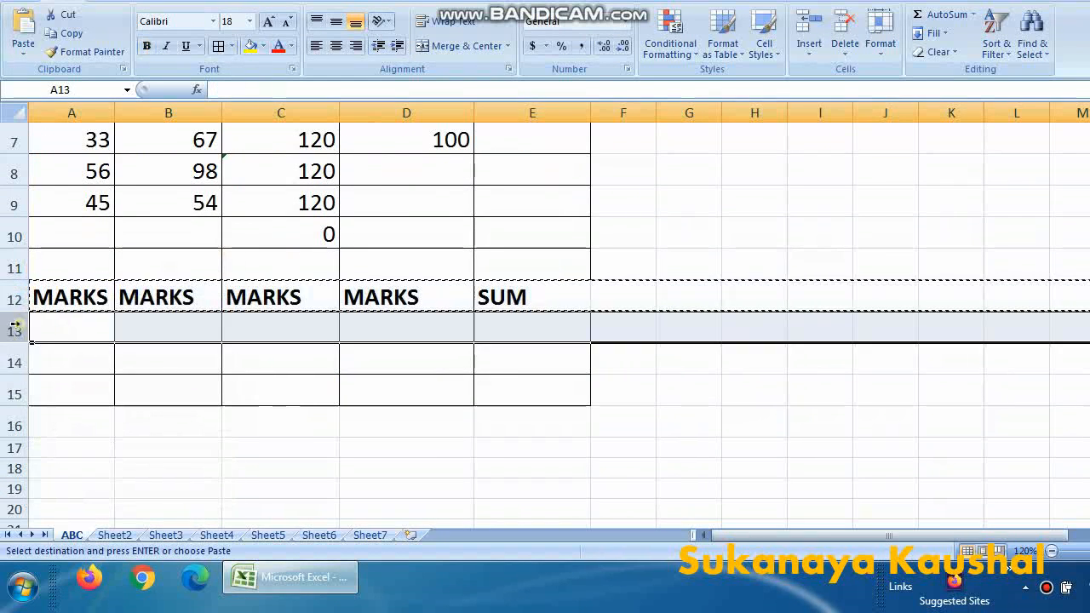
right_click(15, 329)
left_click(86, 414)
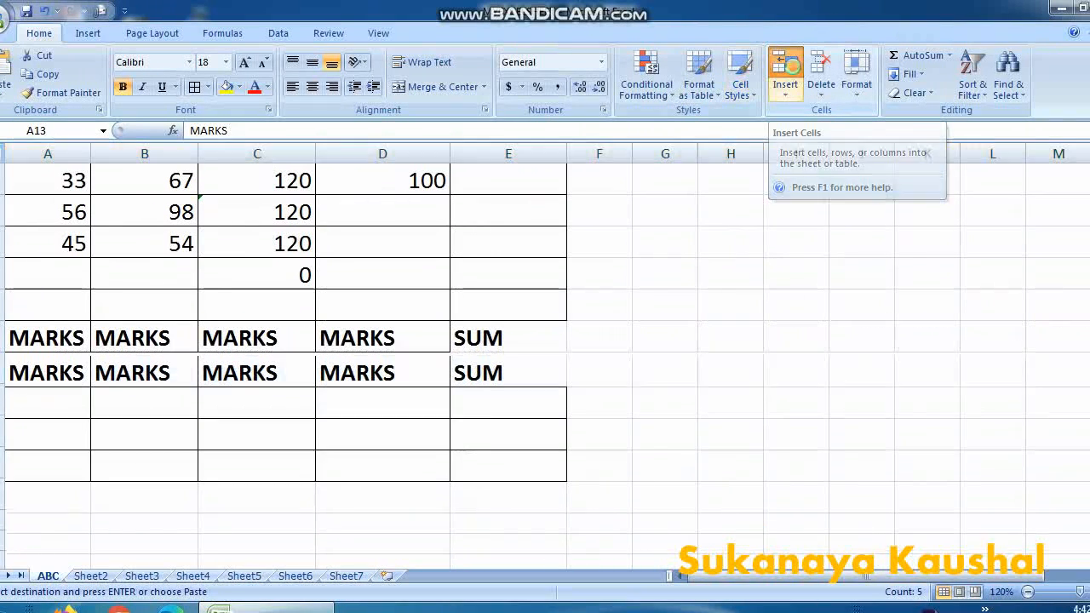
Insert four blank rows at row 13, between the two lower header rows.
left_click(785, 72)
left_click(788, 73)
left_click(788, 72)
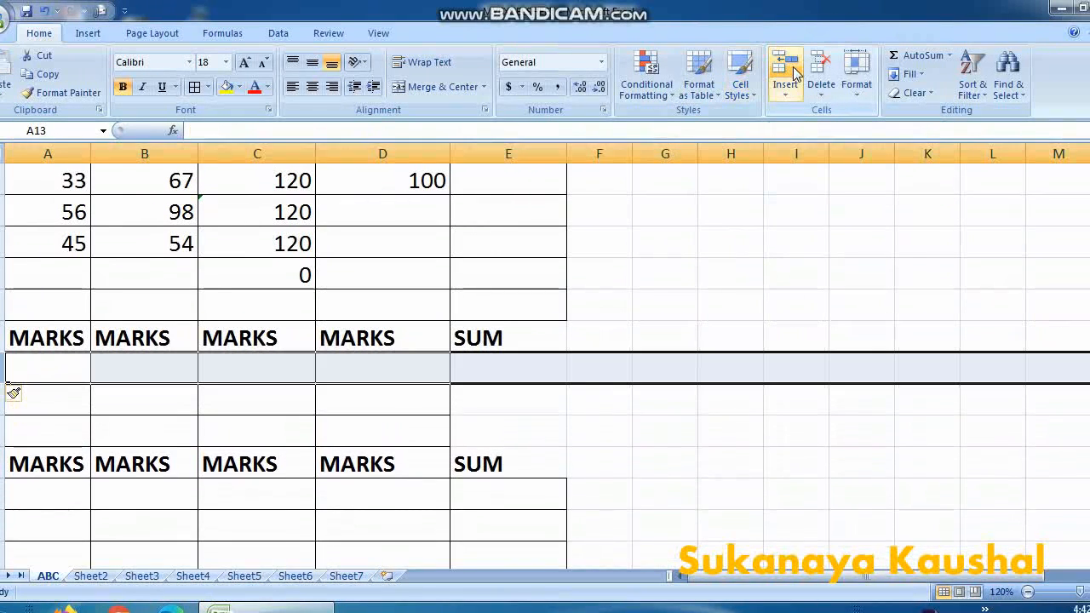
left_click(788, 72)
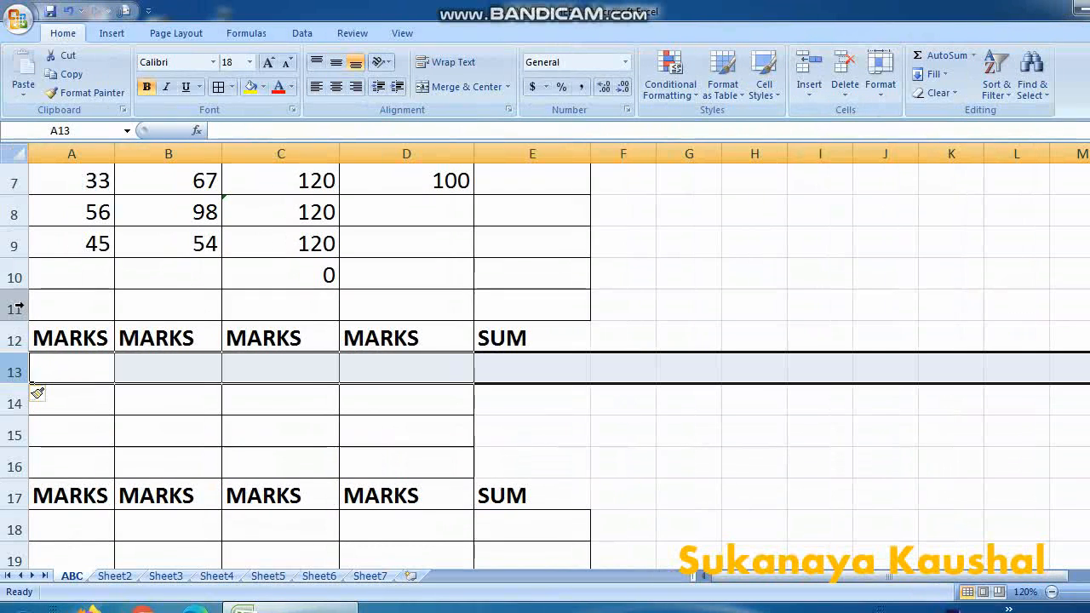
Insert three blank rows at row 11 and open the list of insertion options.
left_click(17, 305)
left_click(730, 61)
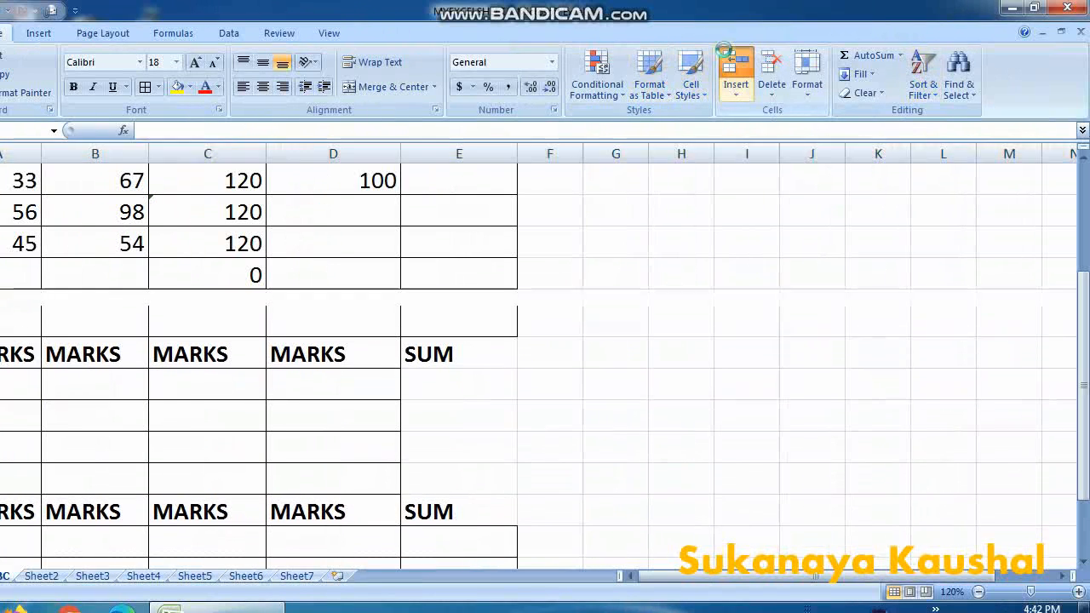
left_click(729, 62)
left_click(729, 61)
left_click(736, 90)
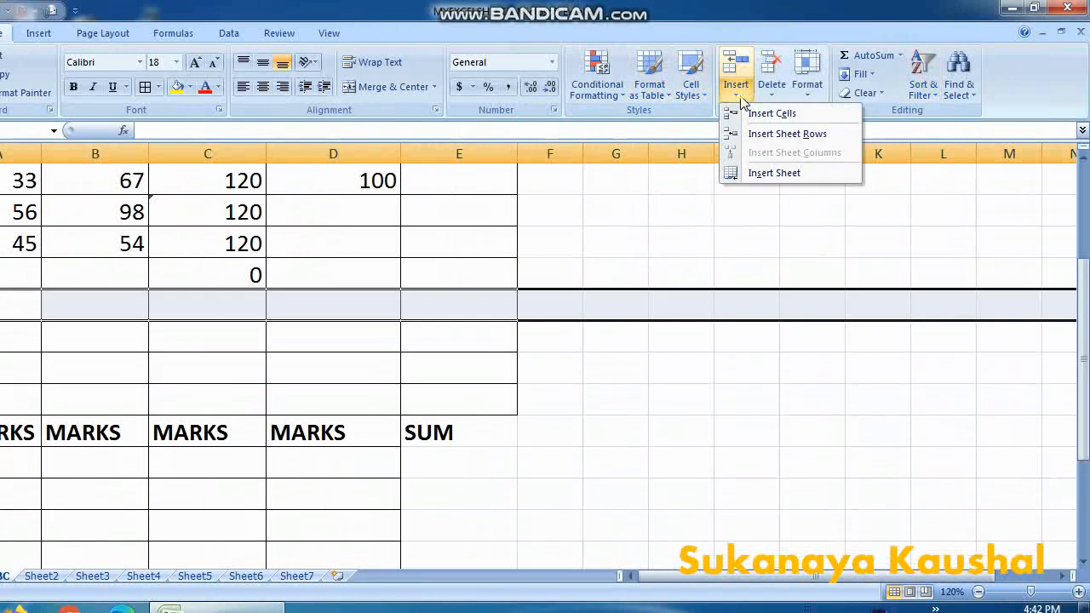
Insert two more blank rows at row 11, above the lower header row.
left_click(761, 117)
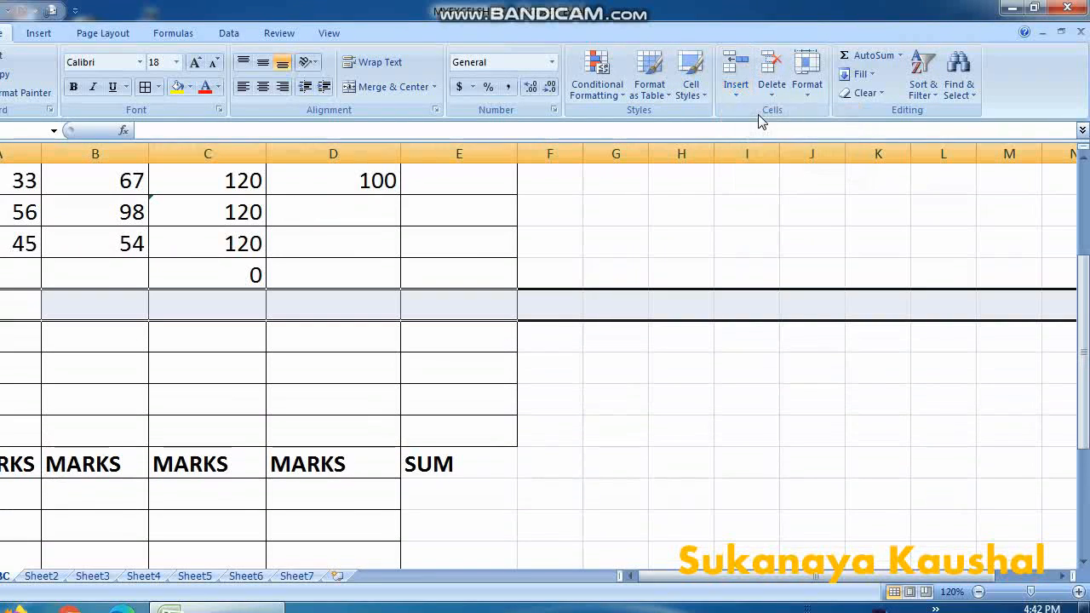
left_click(736, 98)
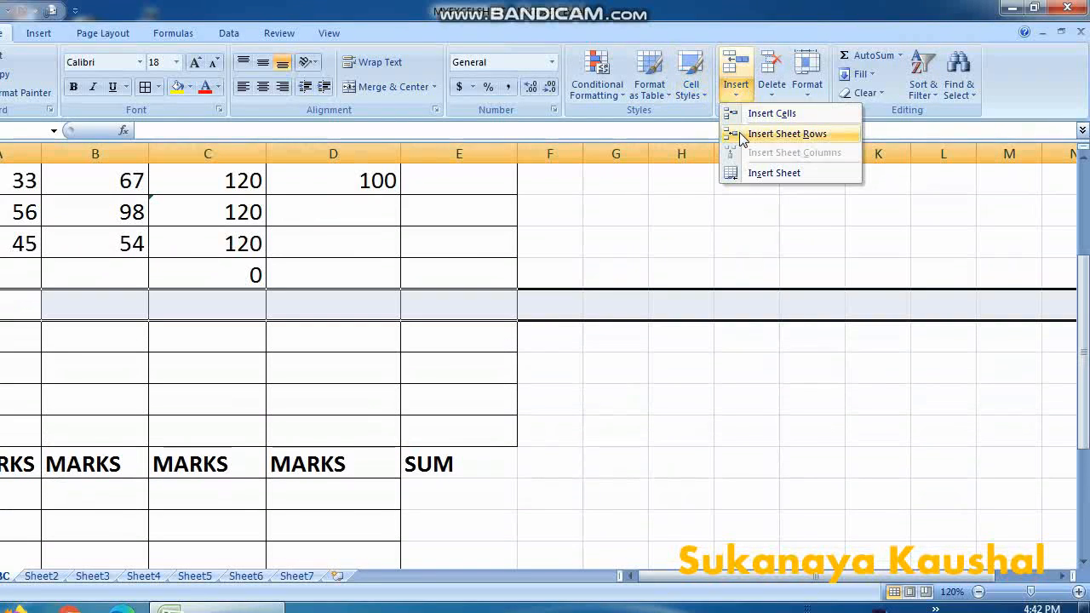
left_click(741, 132)
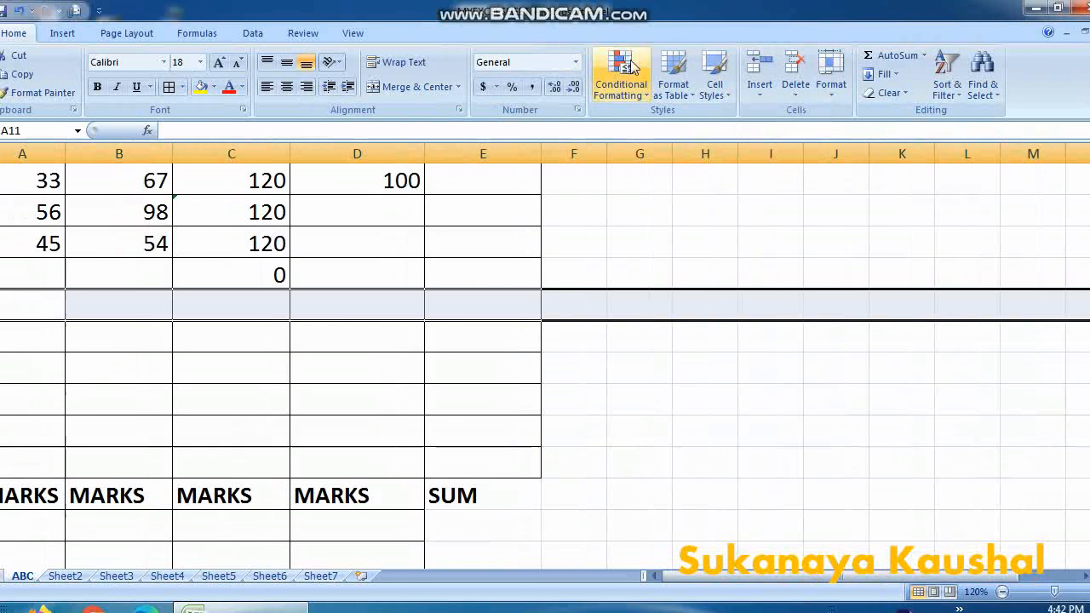
Insert a new blank worksheet before the ABC sheet and return to the ABC sheet.
left_click(760, 95)
left_click(777, 176)
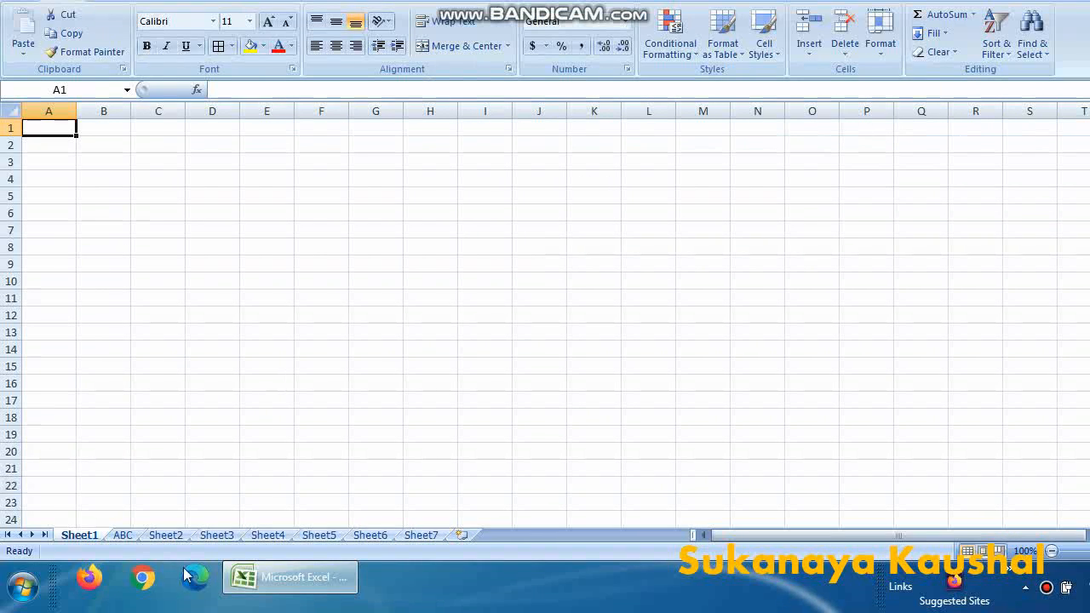
left_click(121, 536)
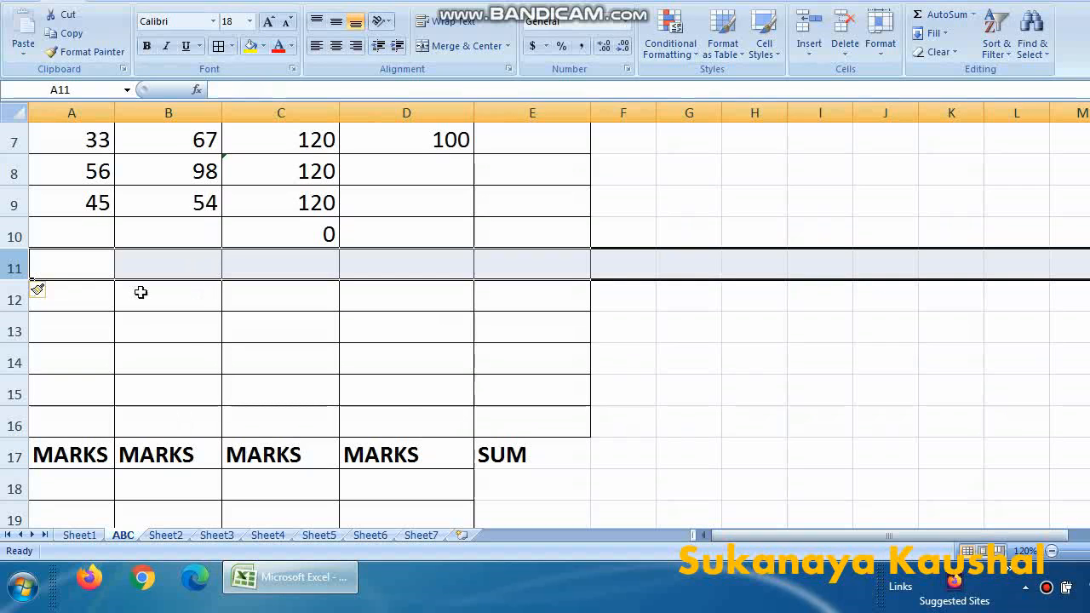
Cut the MARKS heading from cell A1 and paste it into cell A11.
scroll(120, 331, "up", 2)
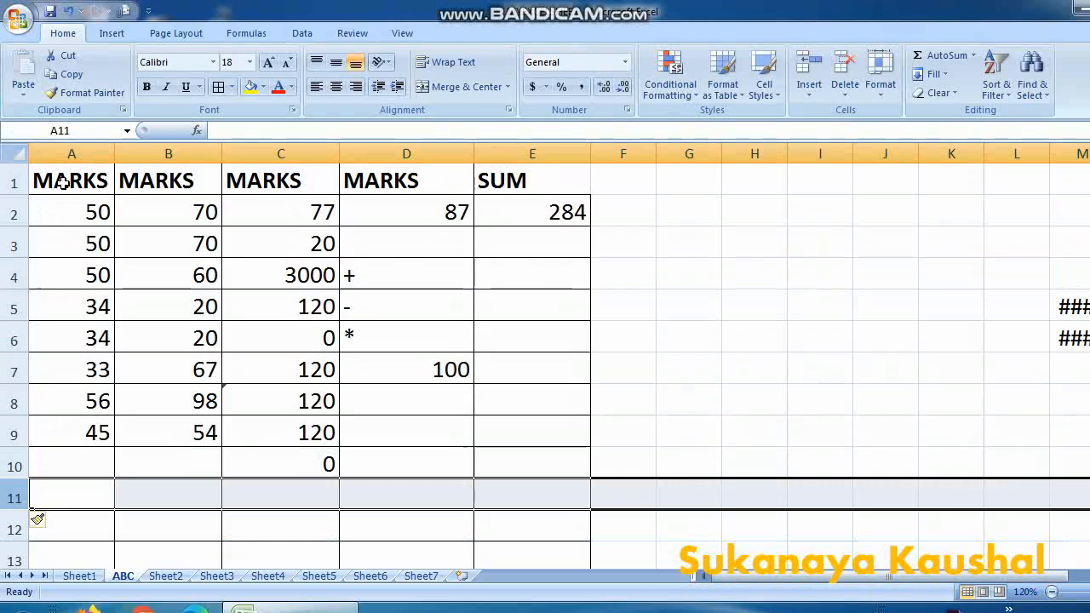
left_click(63, 141)
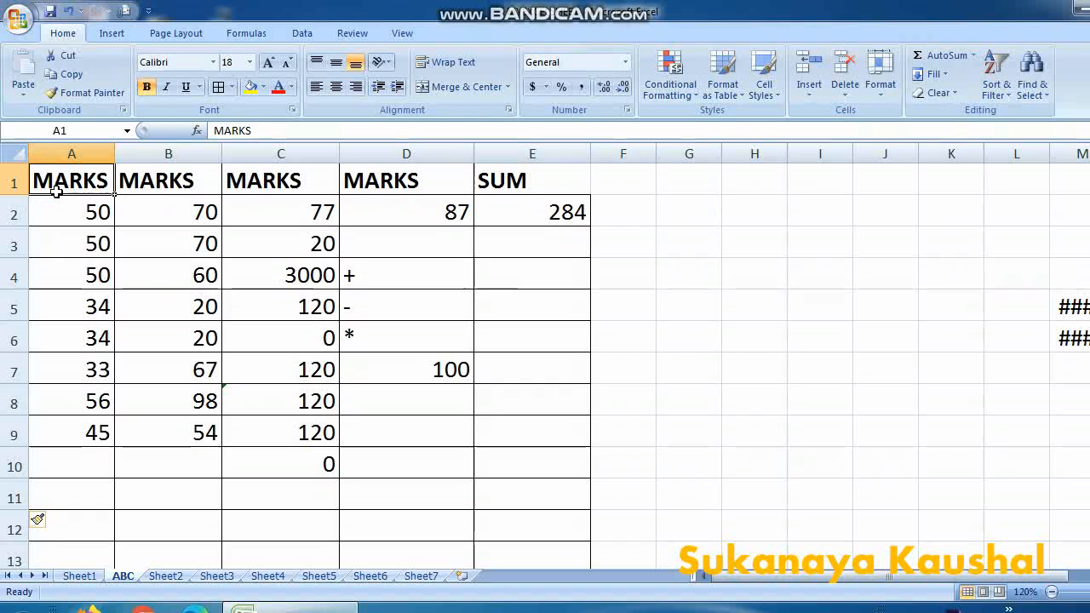
key("ctrl+c")
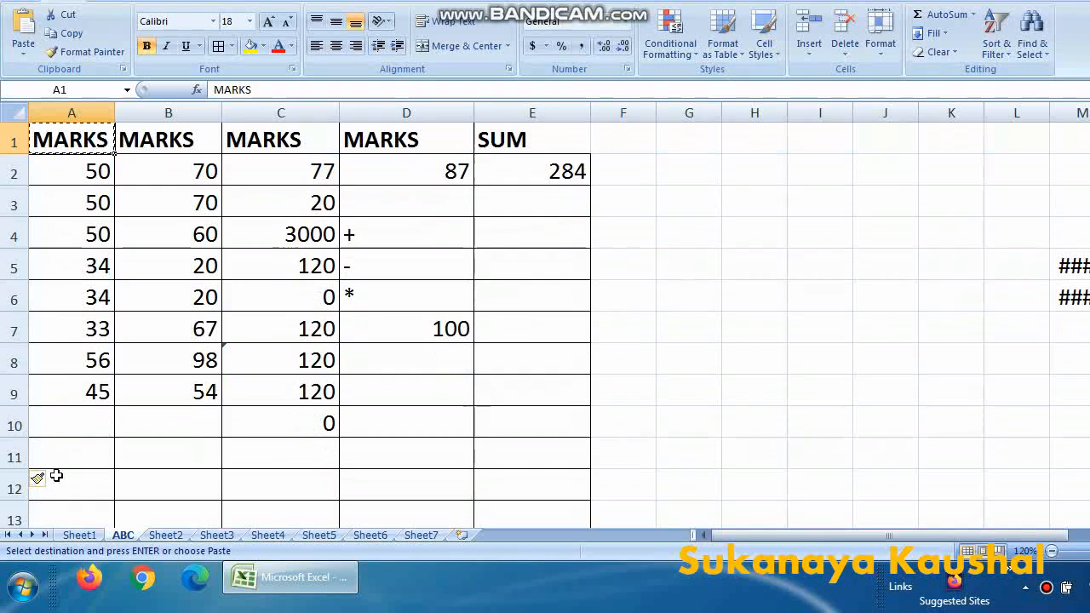
left_click(72, 444)
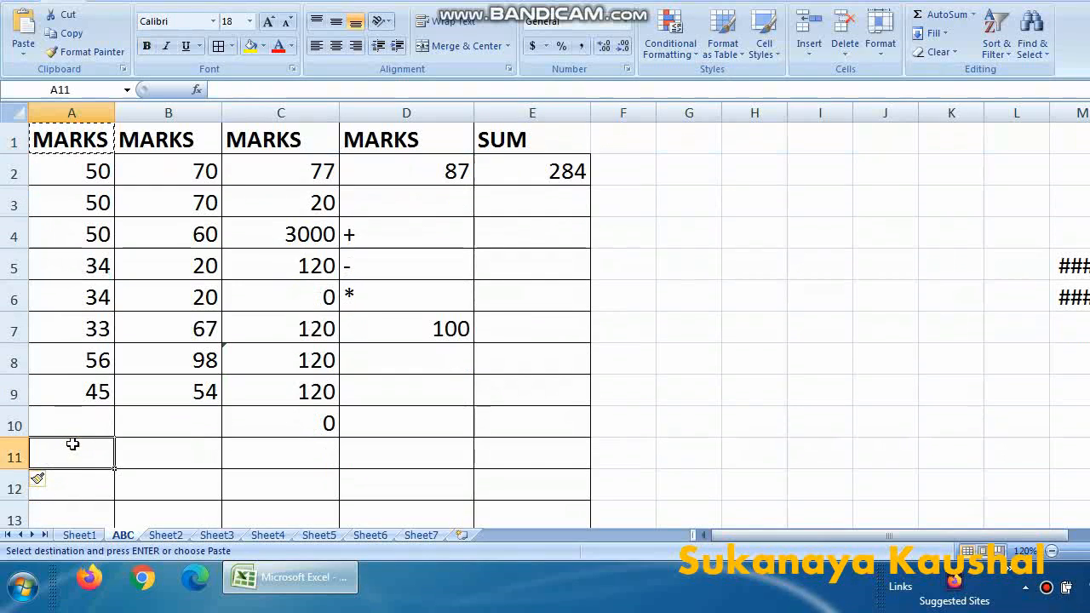
key("ctrl+v")
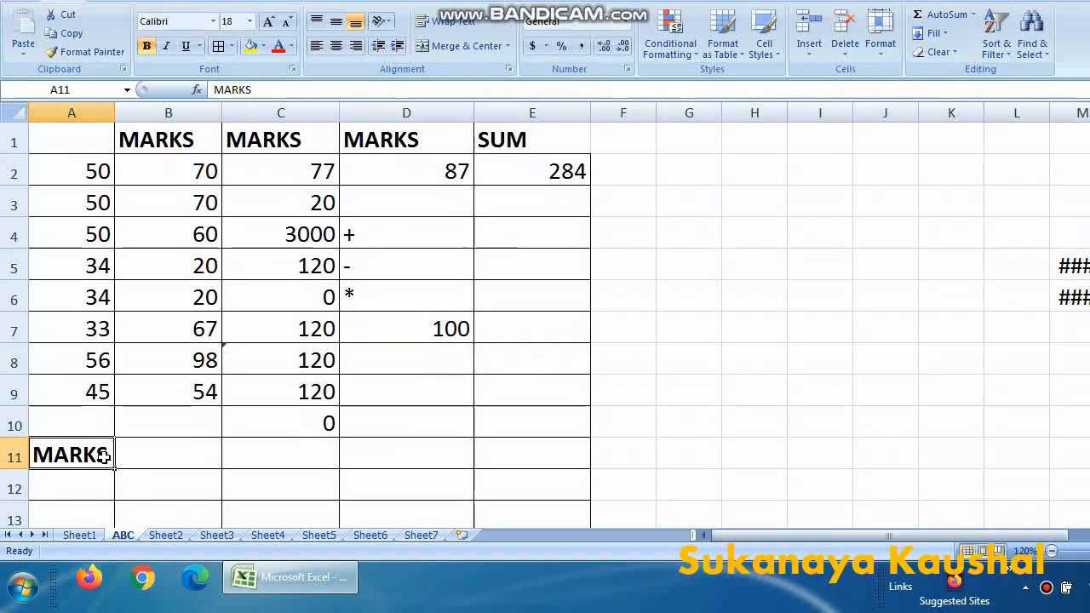
Copy the MARKS heading from cell A11 and paste it back into cell A1.
key("ctrl+c")
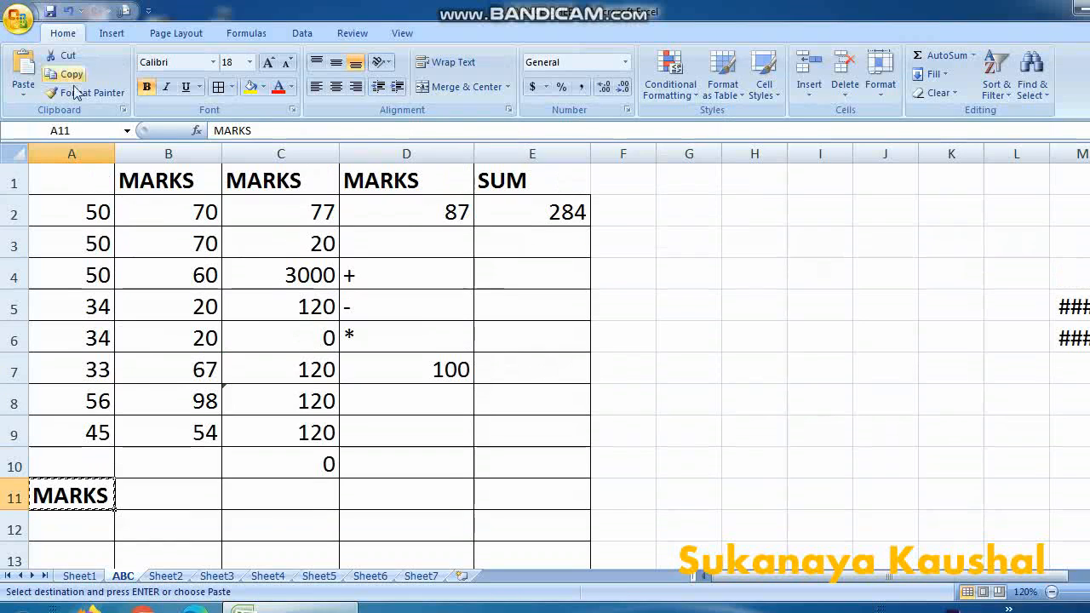
left_click(94, 180)
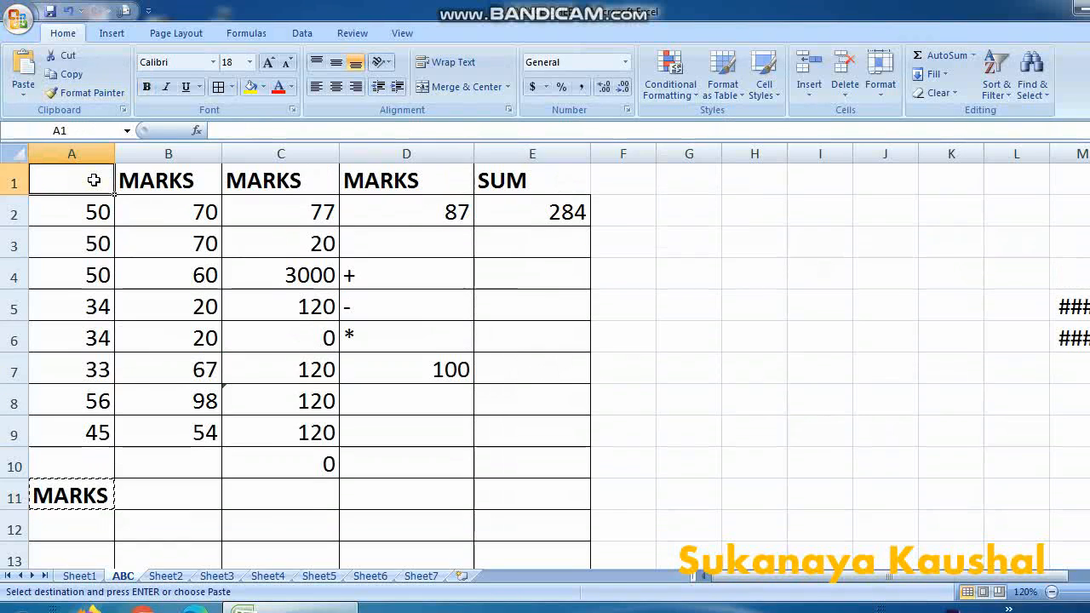
key("ctrl+v")
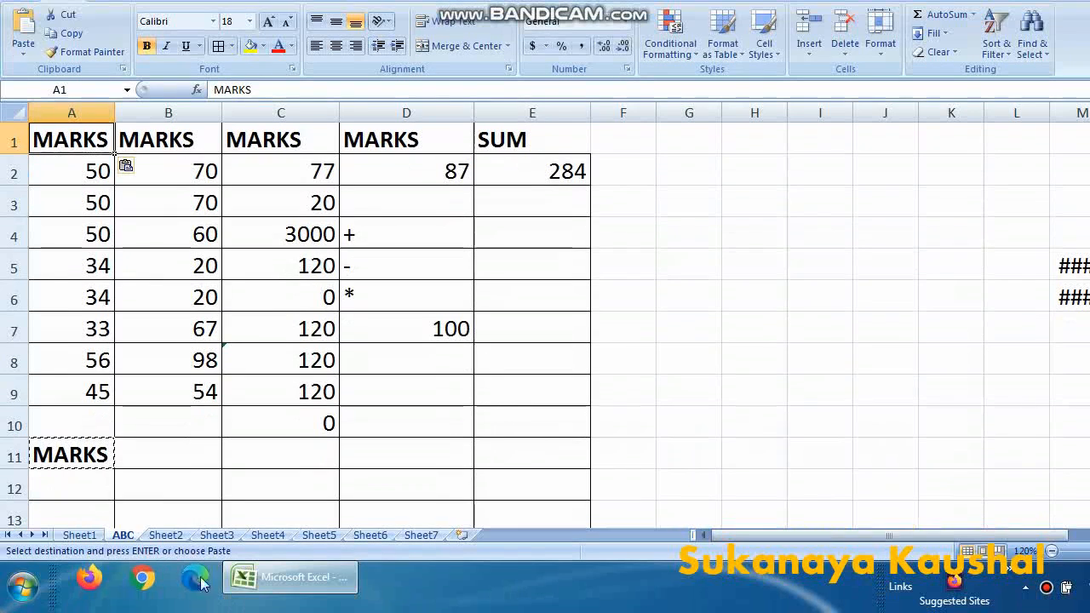
Delete the cells in range A10:E12 so that the cells below shift up.
left_click(135, 476)
scroll(80, 409, "down", 1)
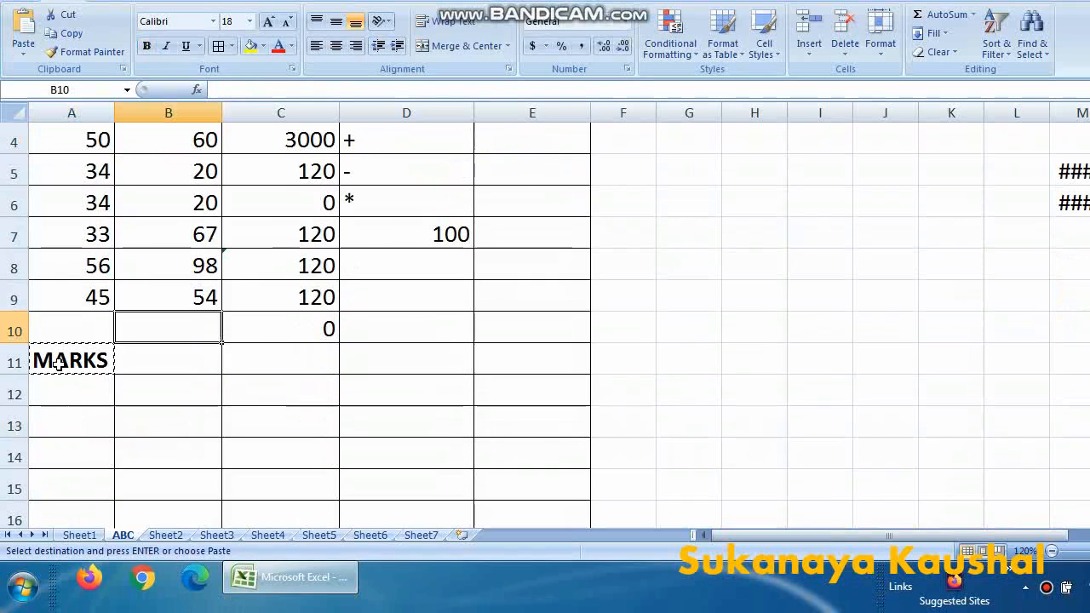
left_click_drag(80, 338, 525, 377)
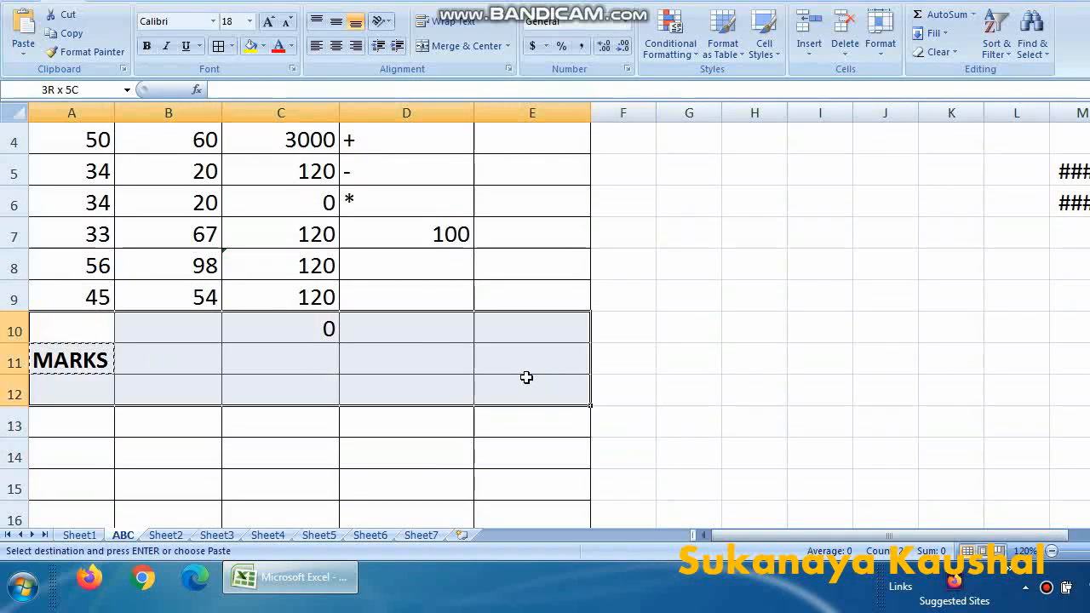
left_click(806, 57)
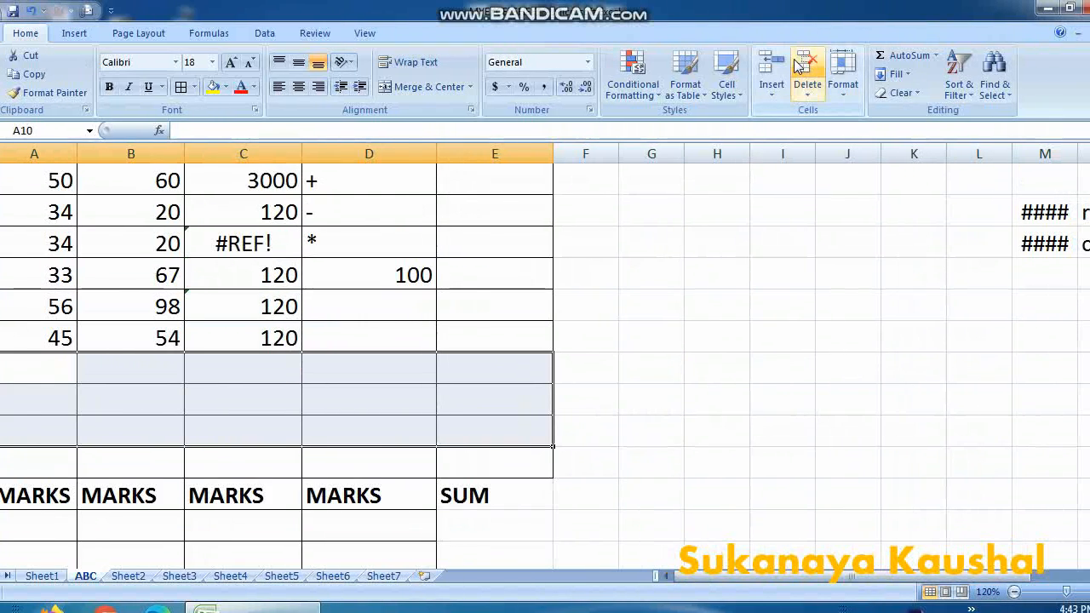
Delete the entire sheet rows 10 to 12.
left_click(0, 368)
left_click_drag(1, 368, 1, 433)
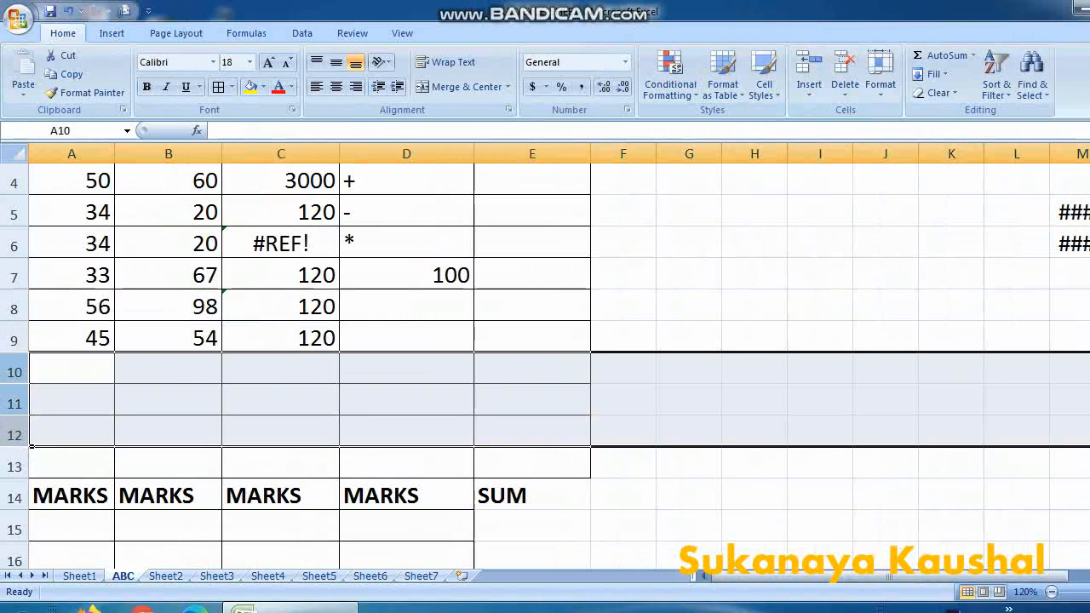
left_click(818, 66)
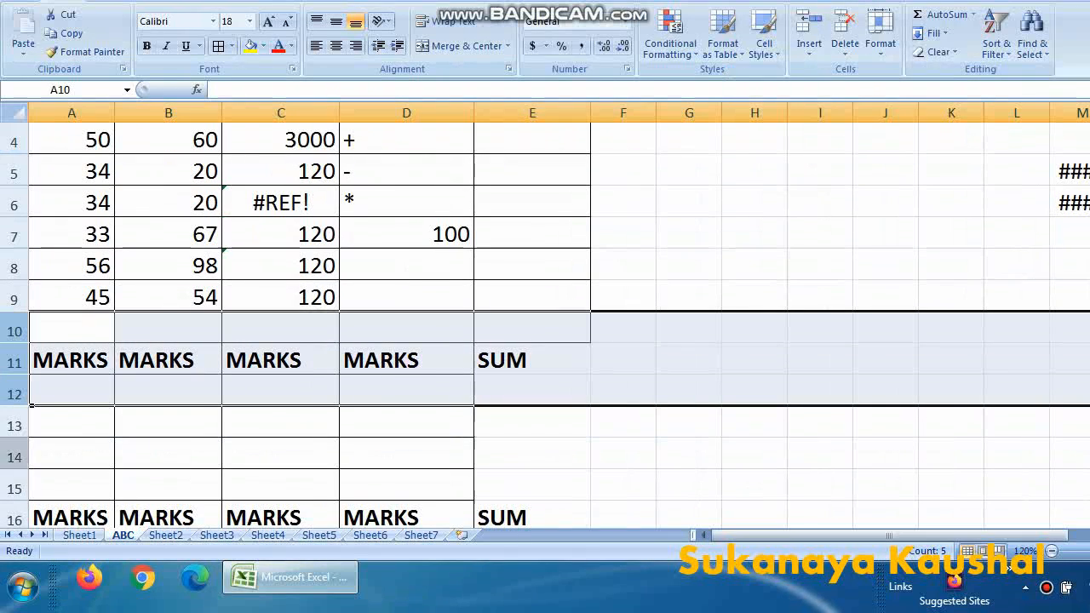
Delete the entire column E containing the SUM headings.
left_click_drag(3, 418, 11, 516)
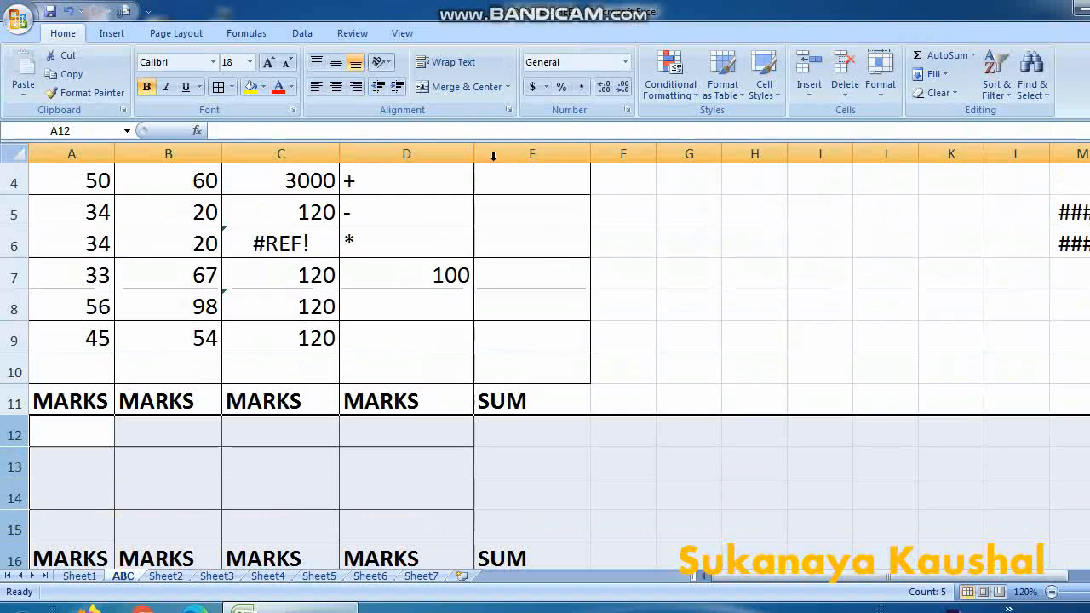
left_click(493, 156)
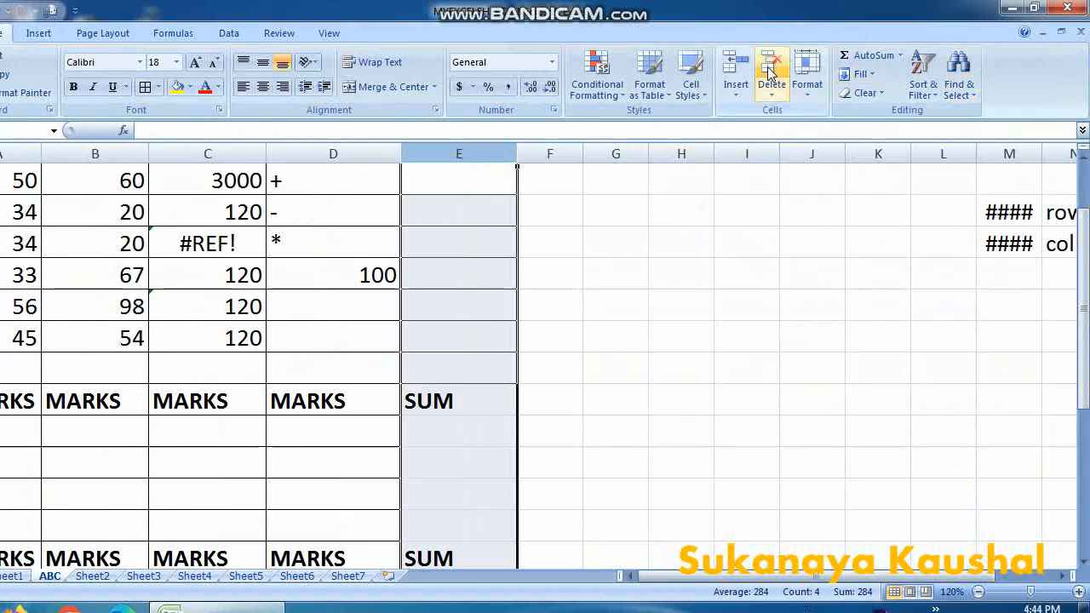
left_click(770, 72)
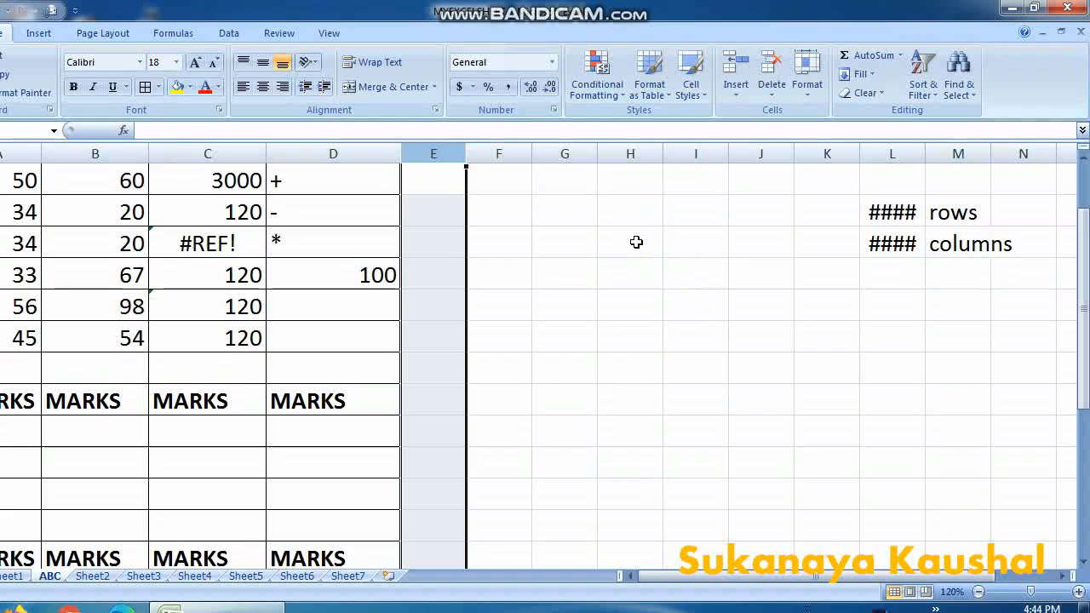
left_click(499, 264)
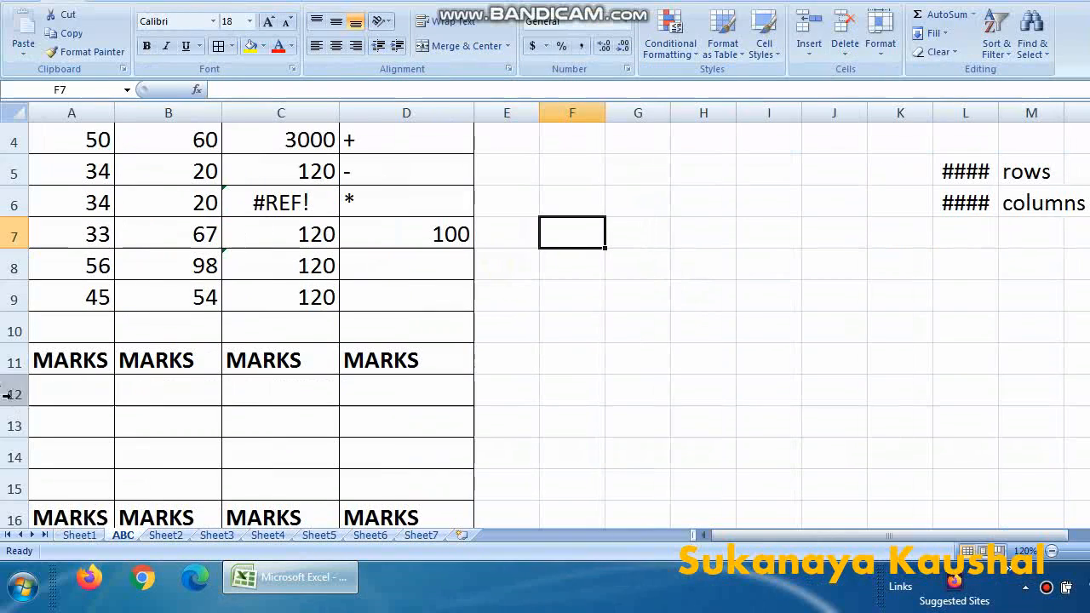
Clear the contents of cells A15:D18, including the lower row of MARKS headings.
scroll(0, 374, "down", 3)
left_click_drag(44, 199, 397, 304)
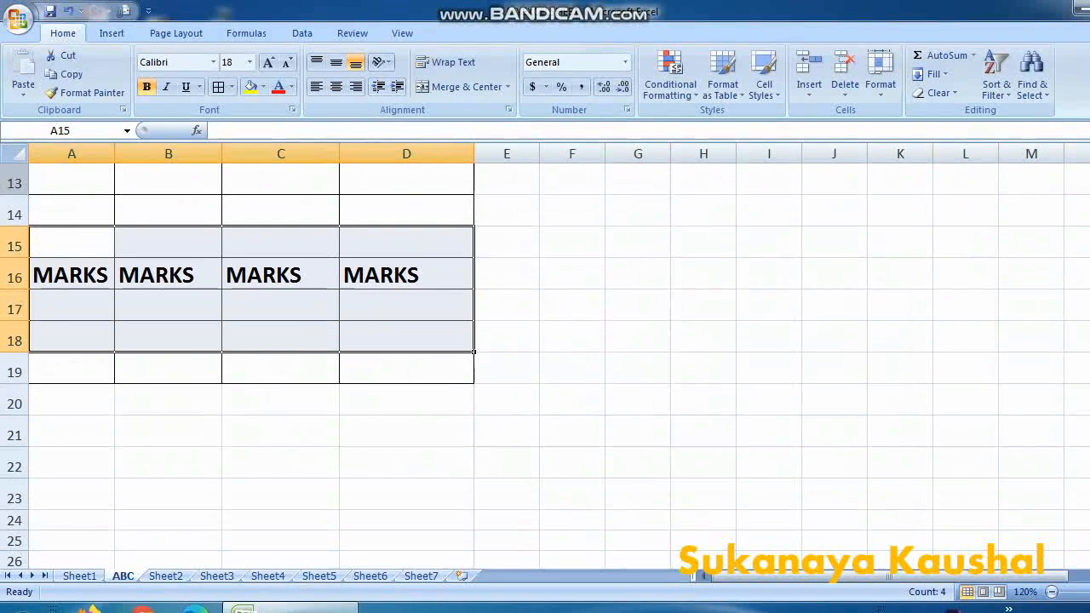
key("Delete")
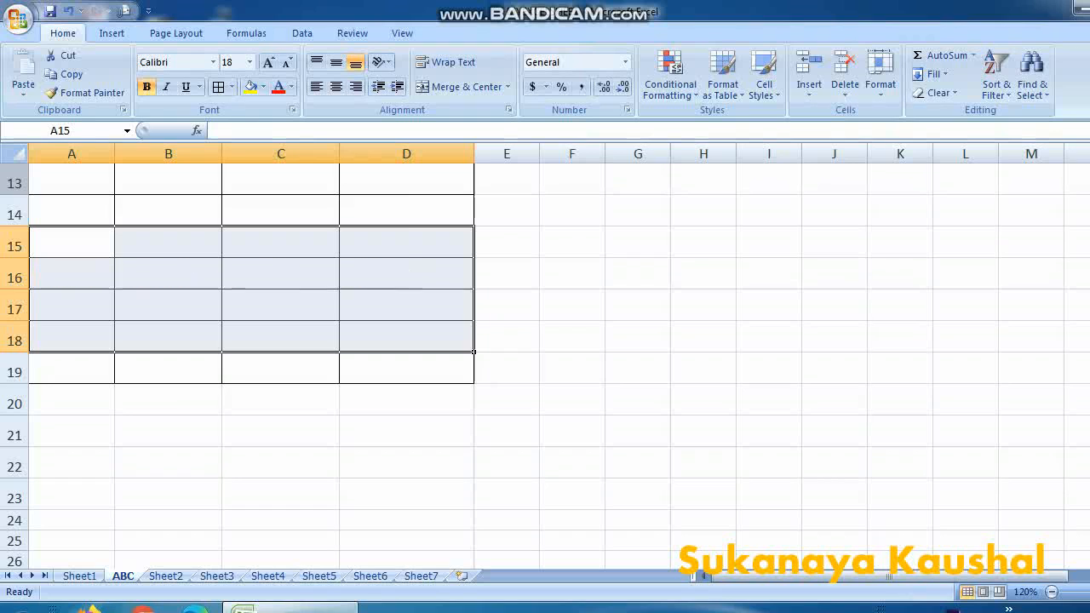
left_click(121, 247)
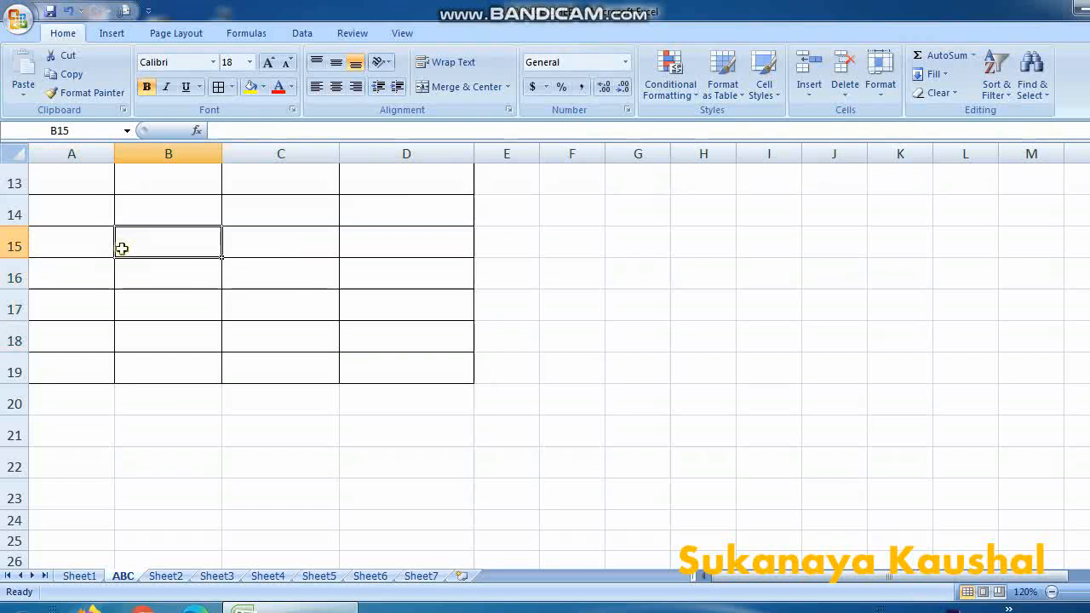
Erase the MARKS heading from cell D11.
scroll(121, 247, "up", 3)
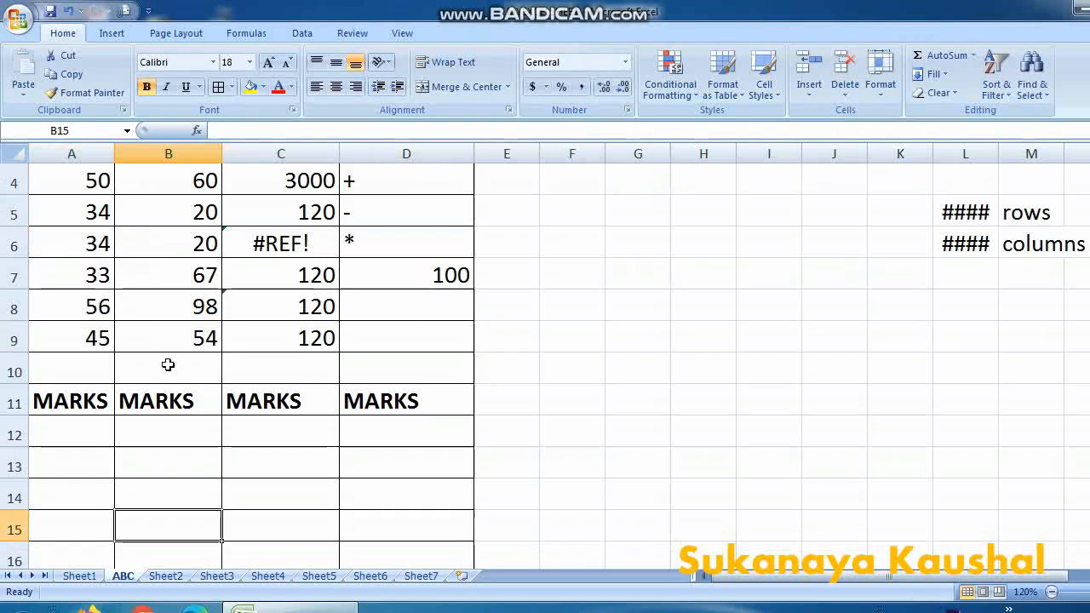
left_click(407, 401)
key("BackSpace")
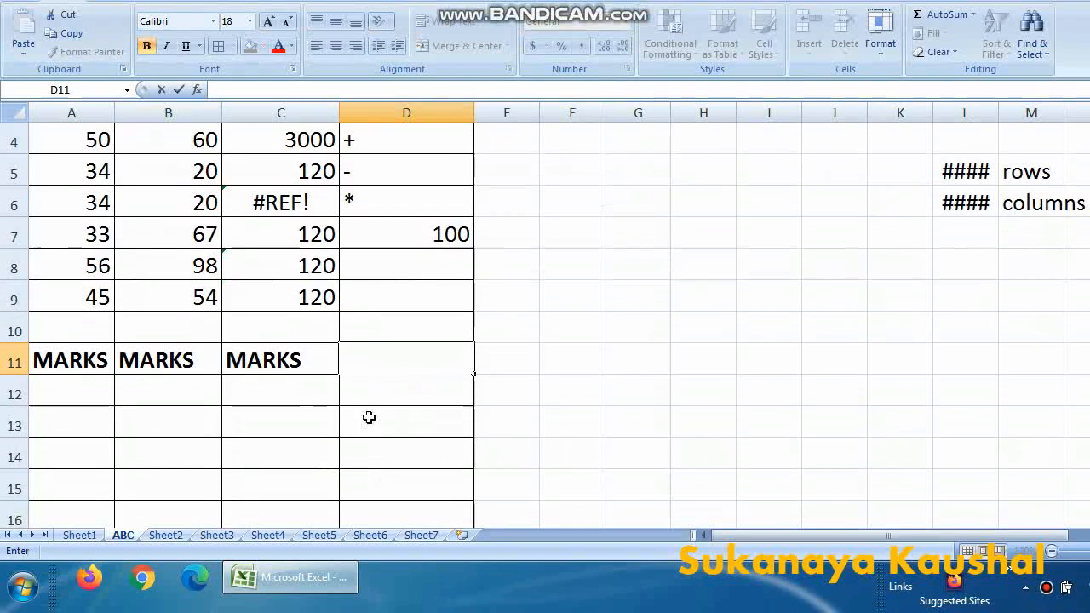
left_click(367, 439)
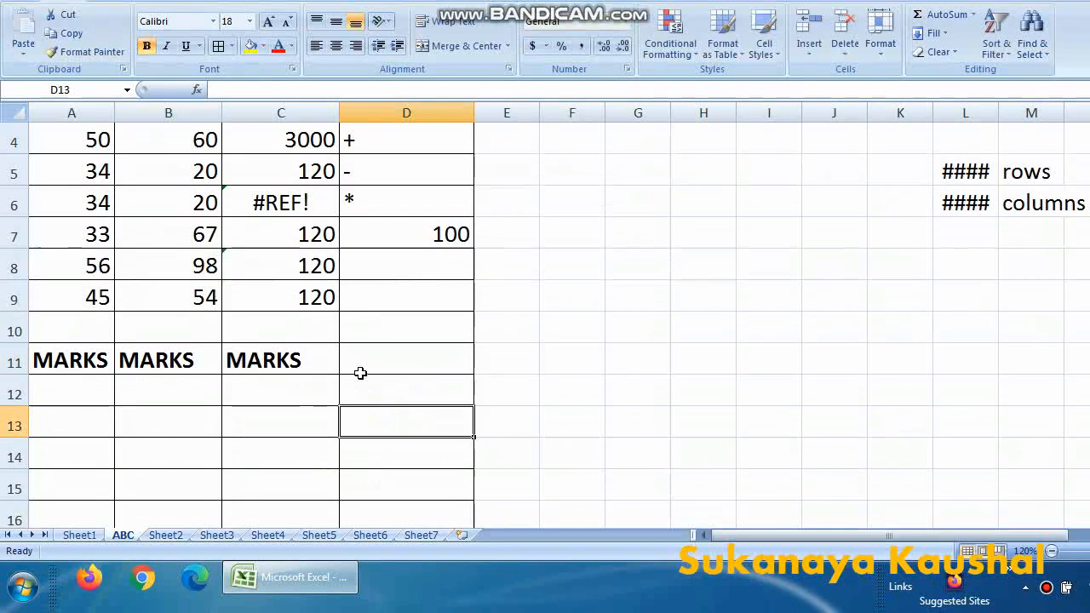
left_click(370, 366)
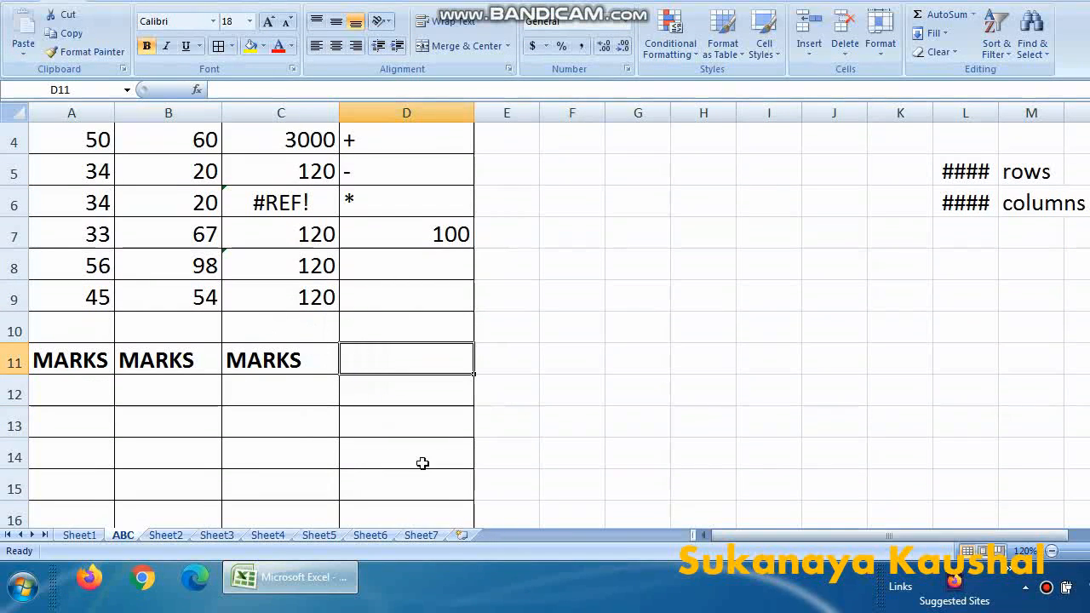
double_click(394, 348)
key("Return")
key("Return")
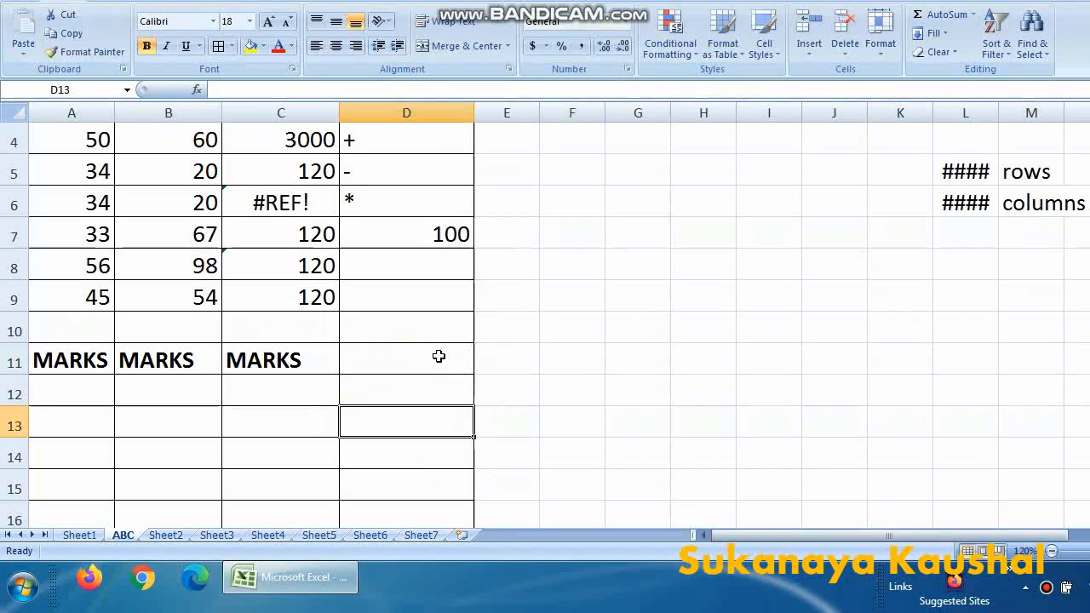
Enter the heading SN in cell D10 and the value 1 in D11, then select D11.
left_click(402, 322)
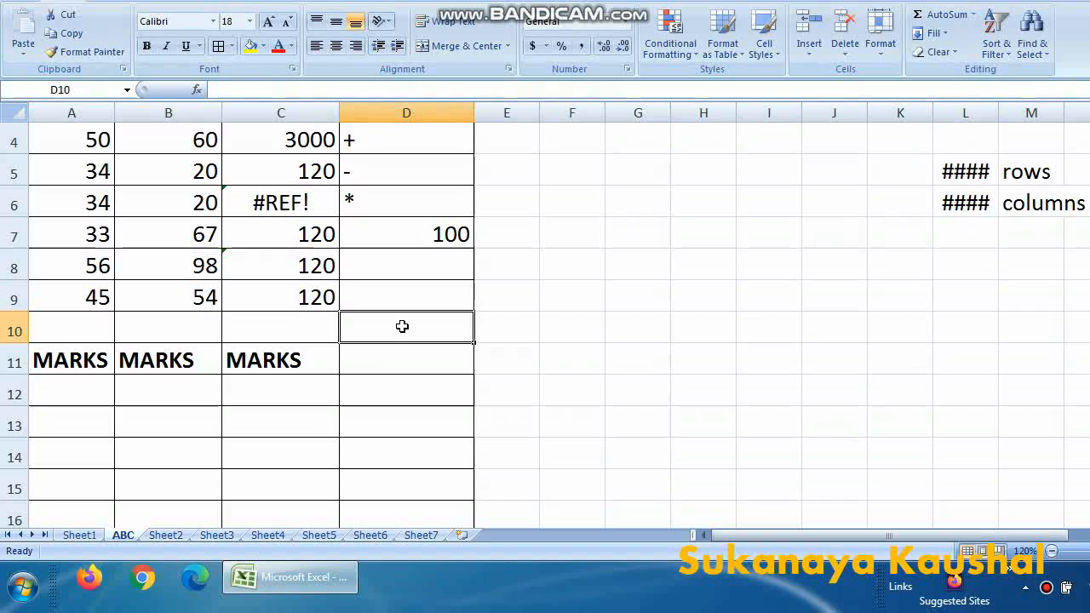
type("SN")
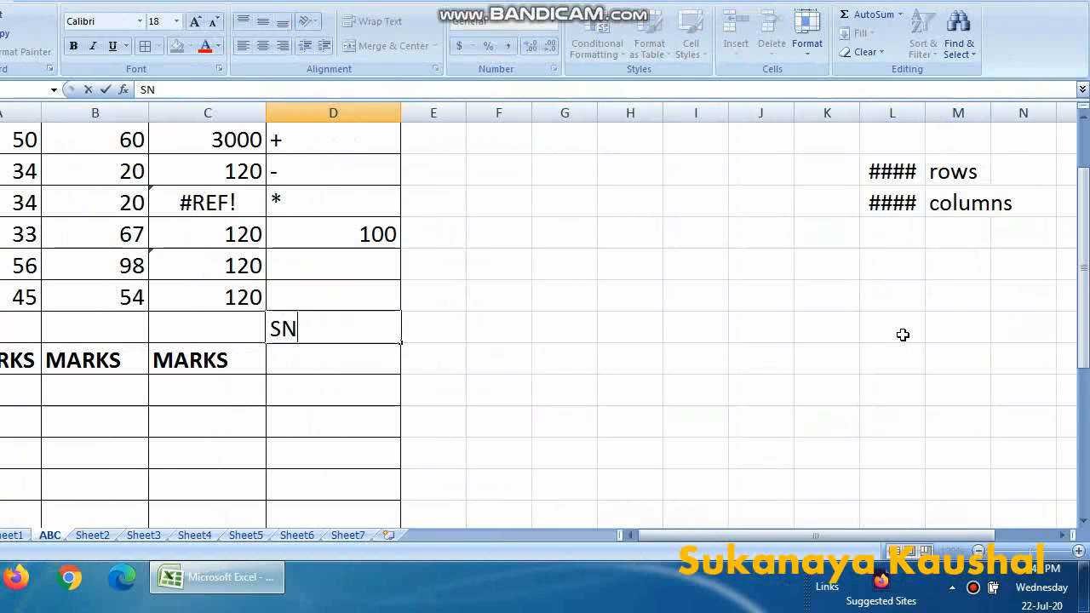
key("Return")
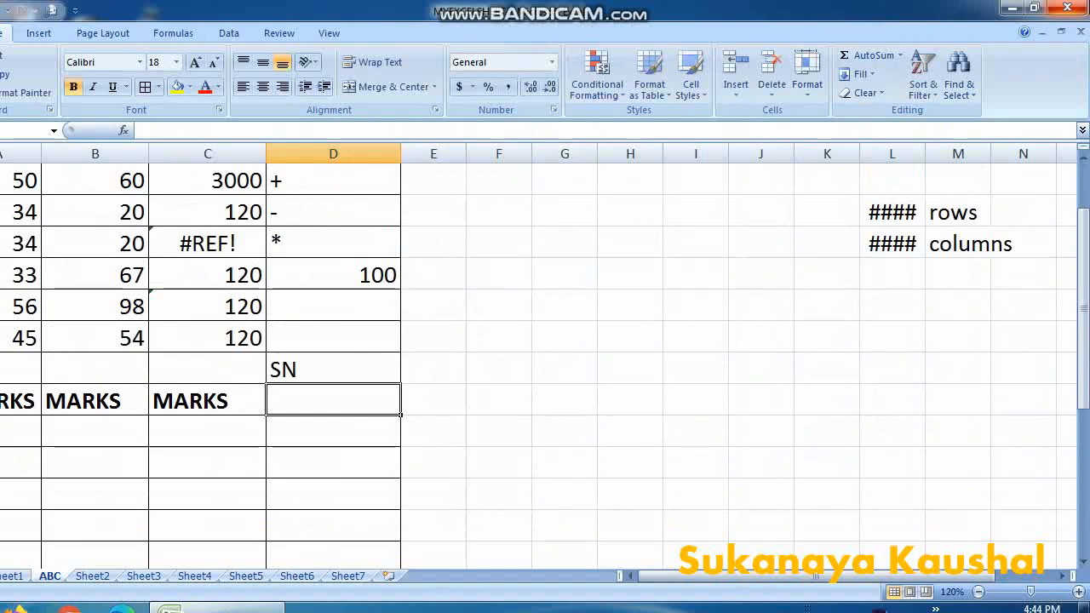
type("1")
key("Return")
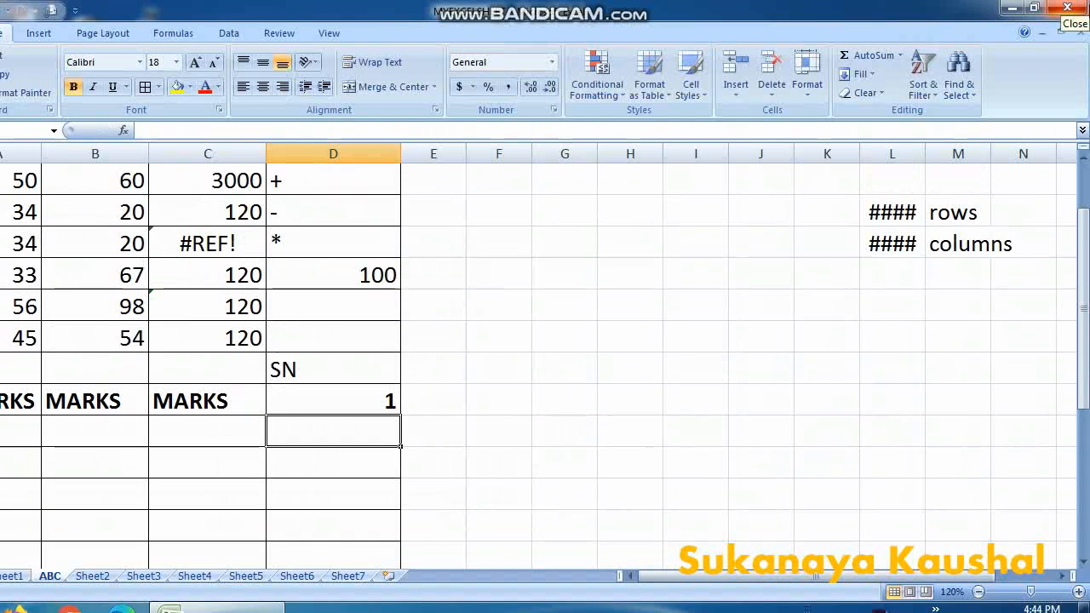
left_click(317, 406)
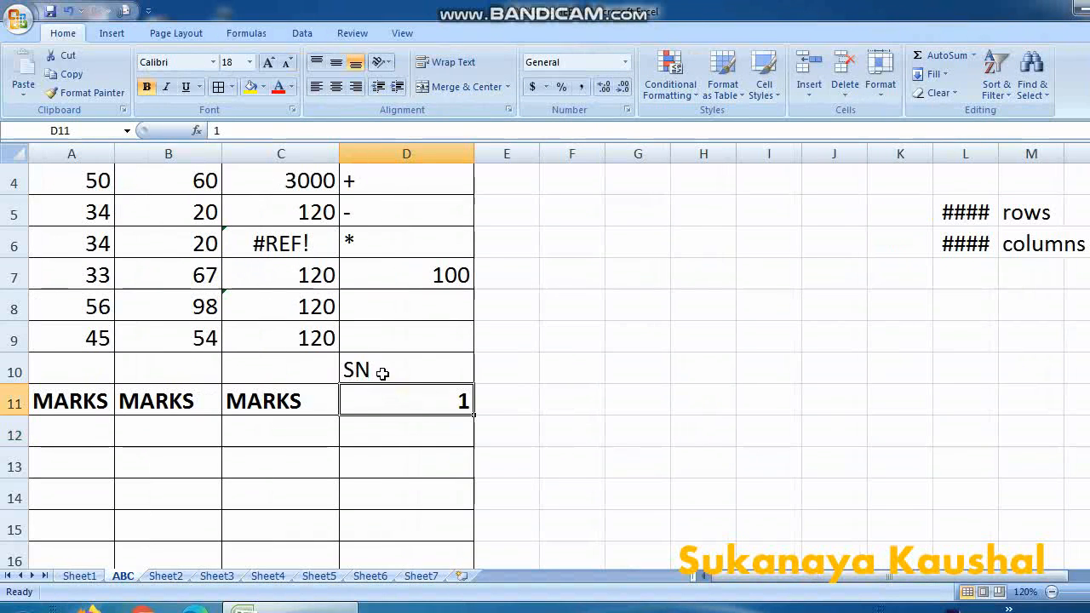
Fill the value in D11 down to D31 and convert the copied cells to a number series.
left_click_drag(475, 418, 479, 452)
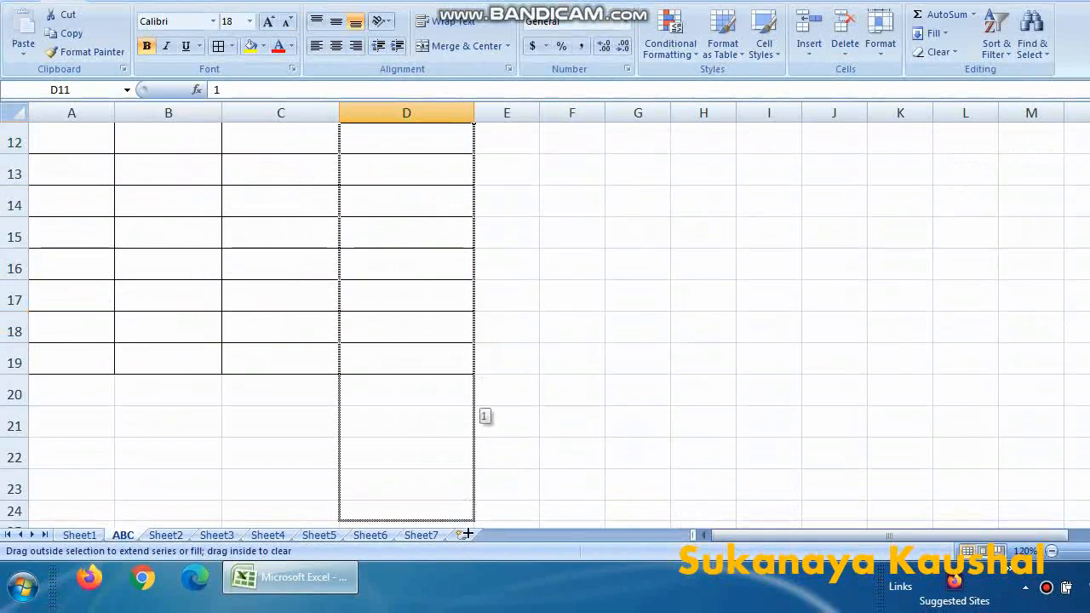
left_click_drag(467, 534, 471, 509)
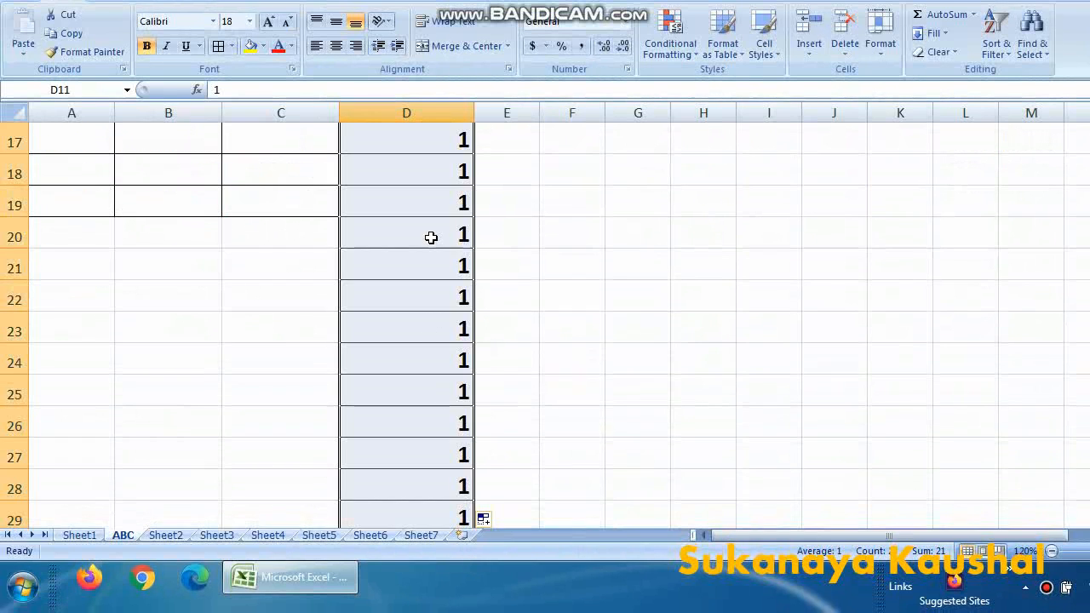
scroll(428, 235, "down", 4)
left_click(486, 227)
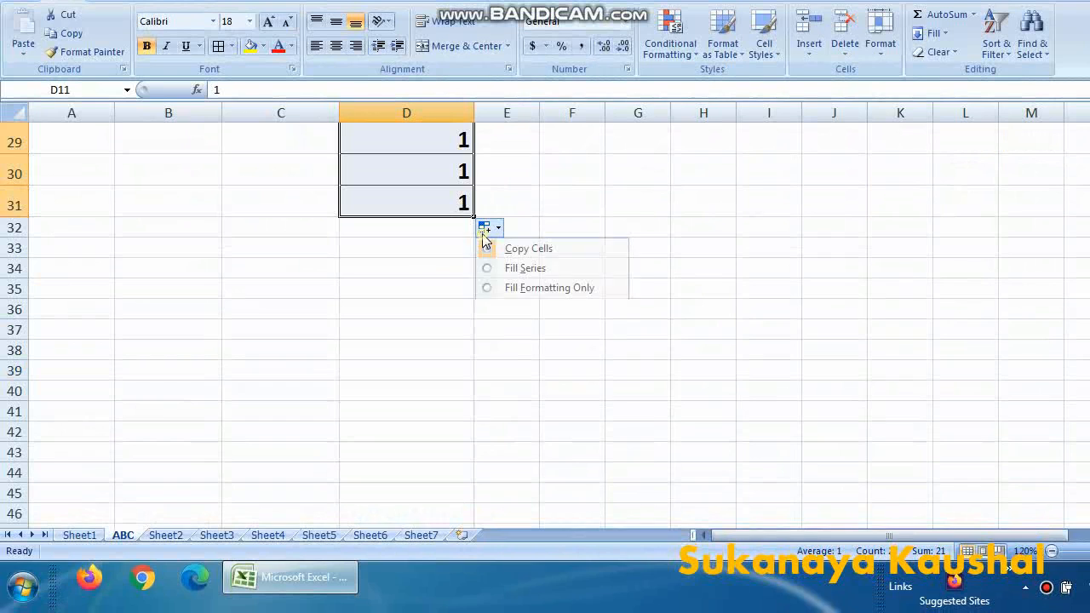
left_click(520, 269)
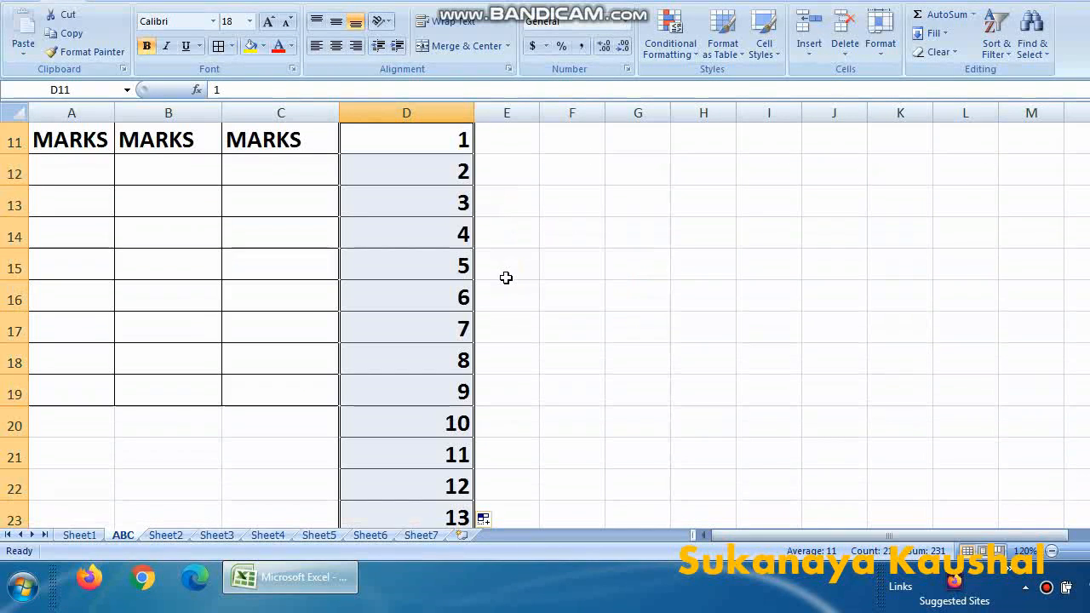
Extend the serial numbers in column D down to 87, keeping the Fill Series option.
scroll(506, 275, "down", 4)
scroll(505, 275, "up", 2)
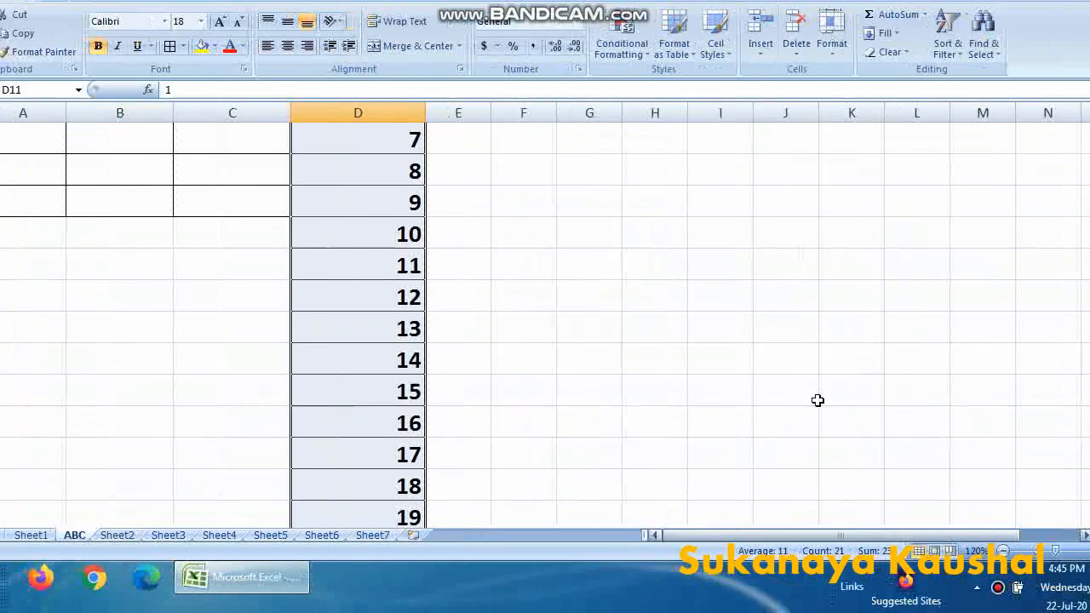
scroll(820, 340, "up", 3)
scroll(491, 280, "down", 1)
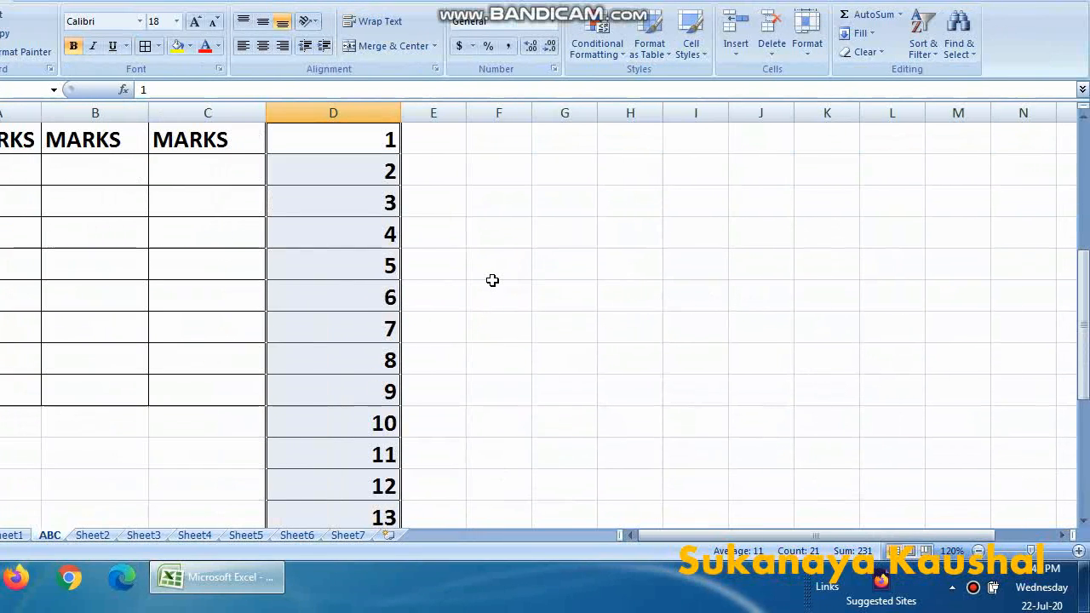
scroll(375, 174, "down", 4)
scroll(370, 199, "down", 3)
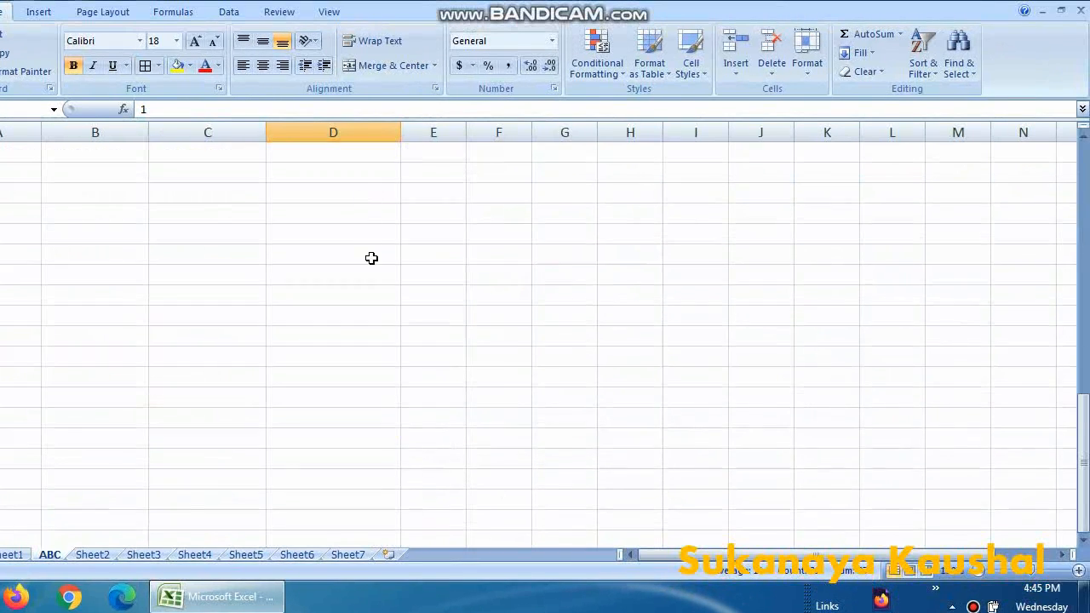
scroll(372, 258, "up", 3)
left_click_drag(402, 237, 439, 501)
scroll(452, 462, "down", 2)
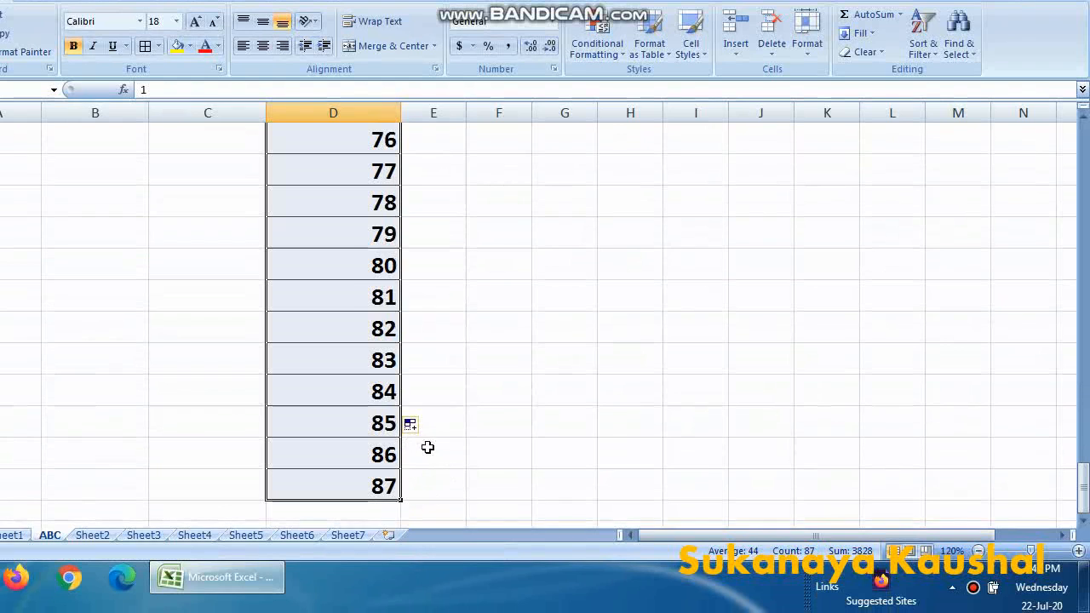
left_click(409, 423)
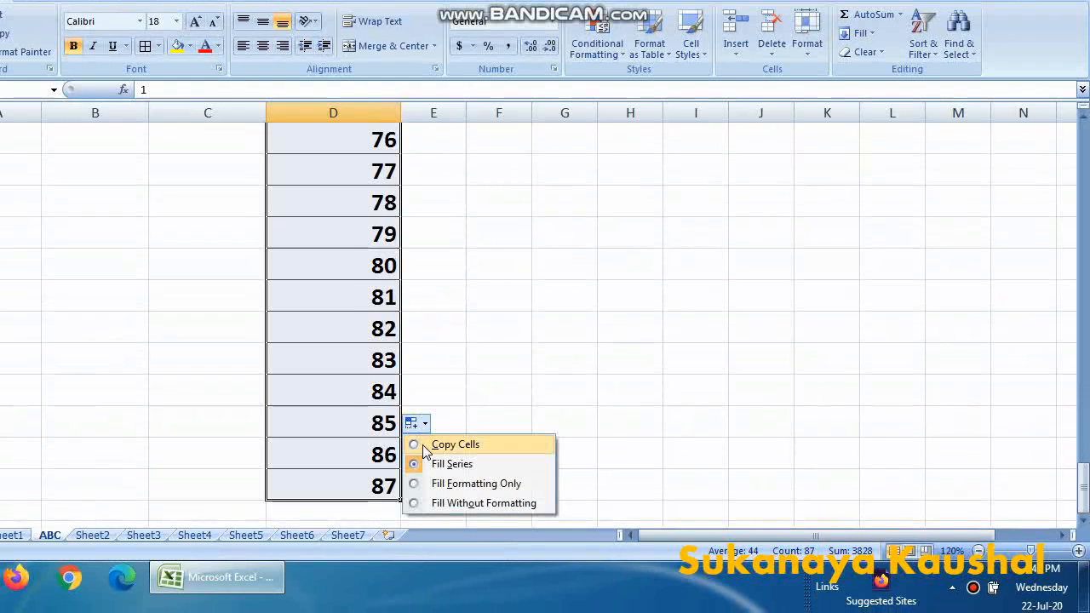
left_click(451, 464)
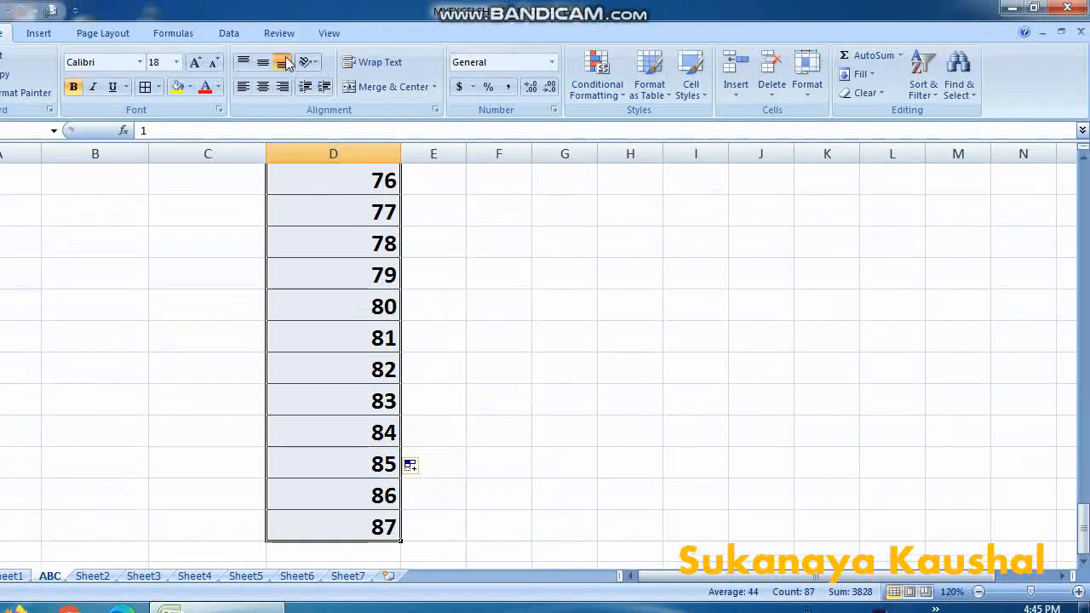
Look through the filled serial numbers in column D and return to the start of the sheet.
scroll(476, 426, "down", 3)
scroll(477, 426, "up", 16)
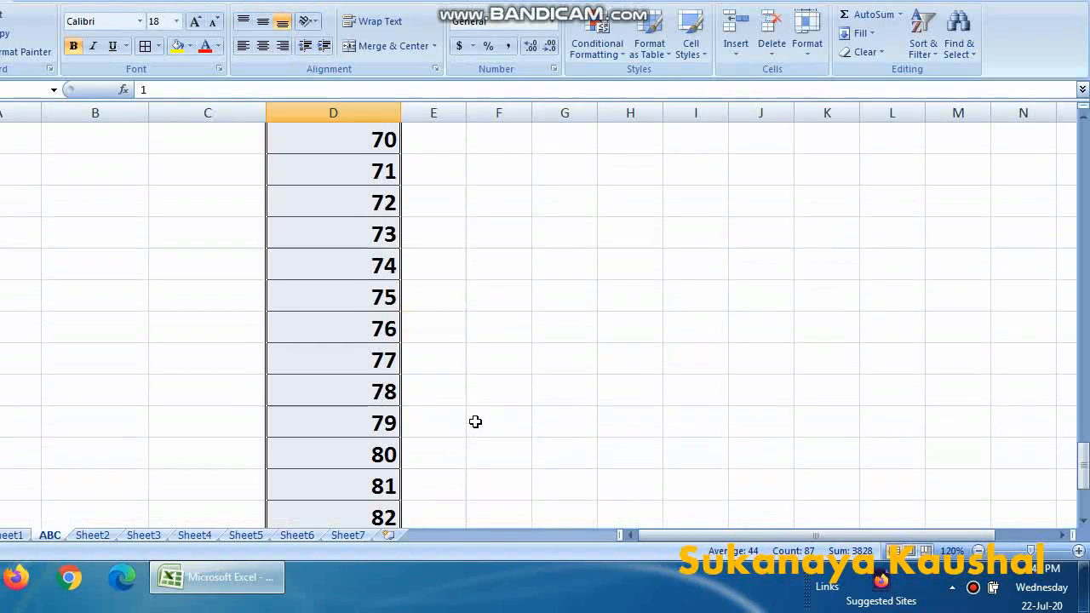
scroll(472, 421, "up", 15)
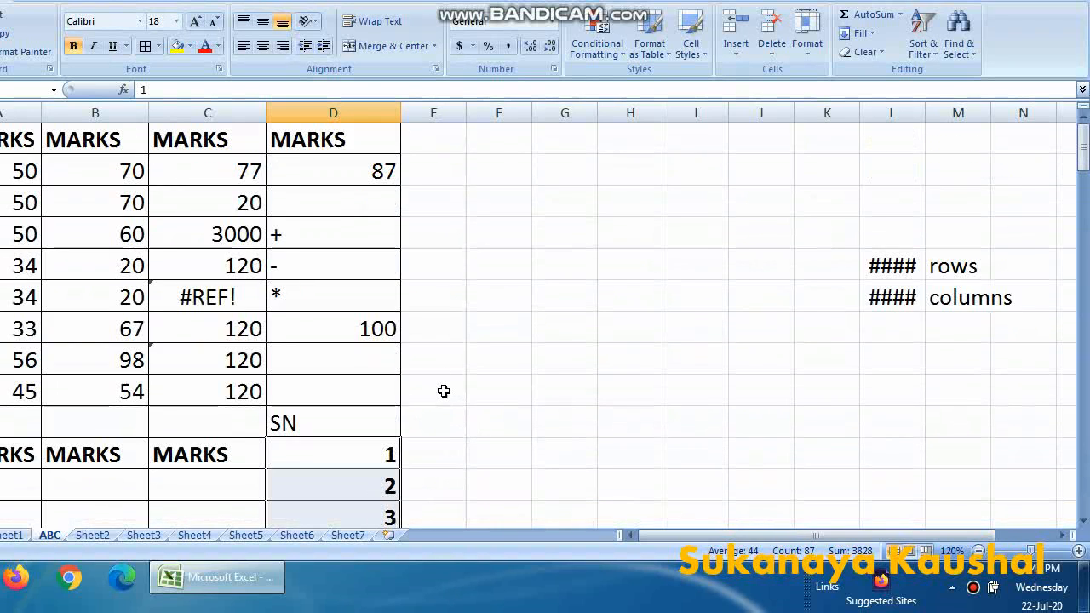
scroll(445, 390, "down", 5)
scroll(444, 392, "down", 8)
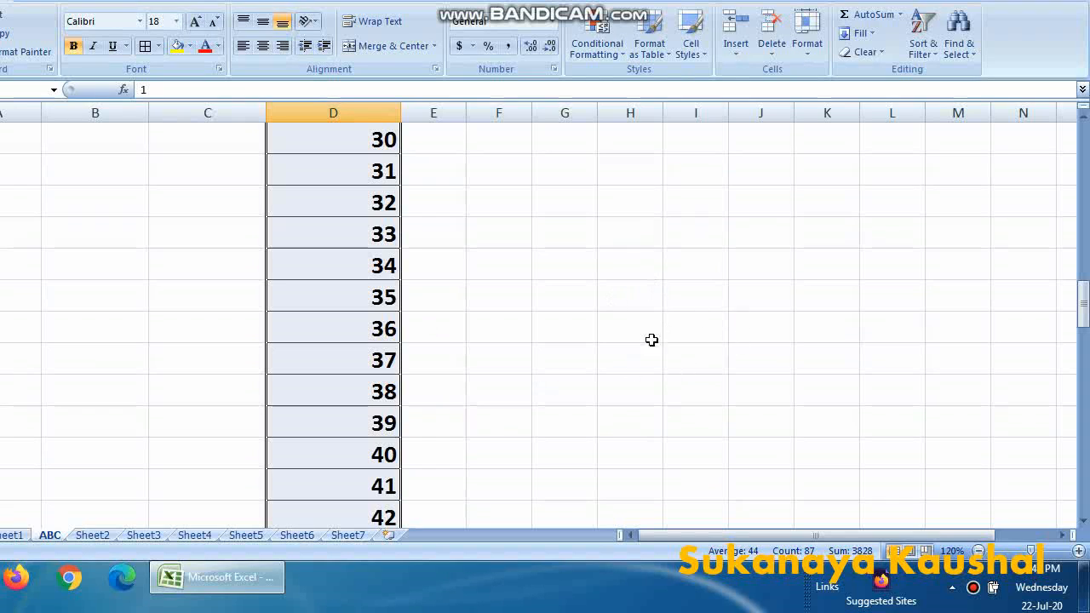
scroll(149, 289, "up", 13)
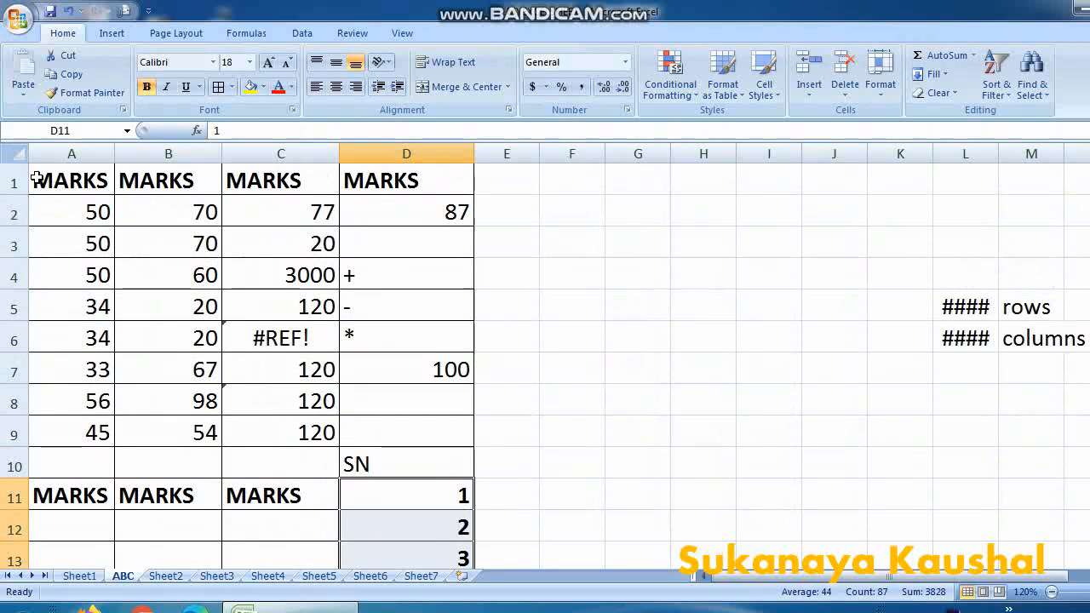
Format cells A1:D4 with red, bold, italic and underlined text.
left_click_drag(38, 178, 380, 265)
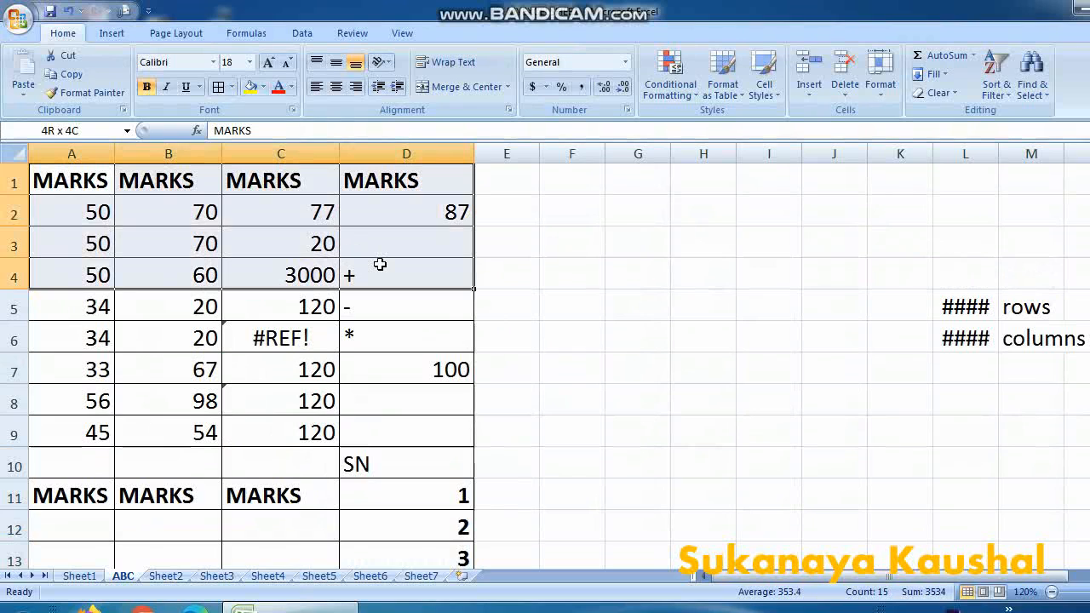
left_click(280, 94)
left_click(148, 88)
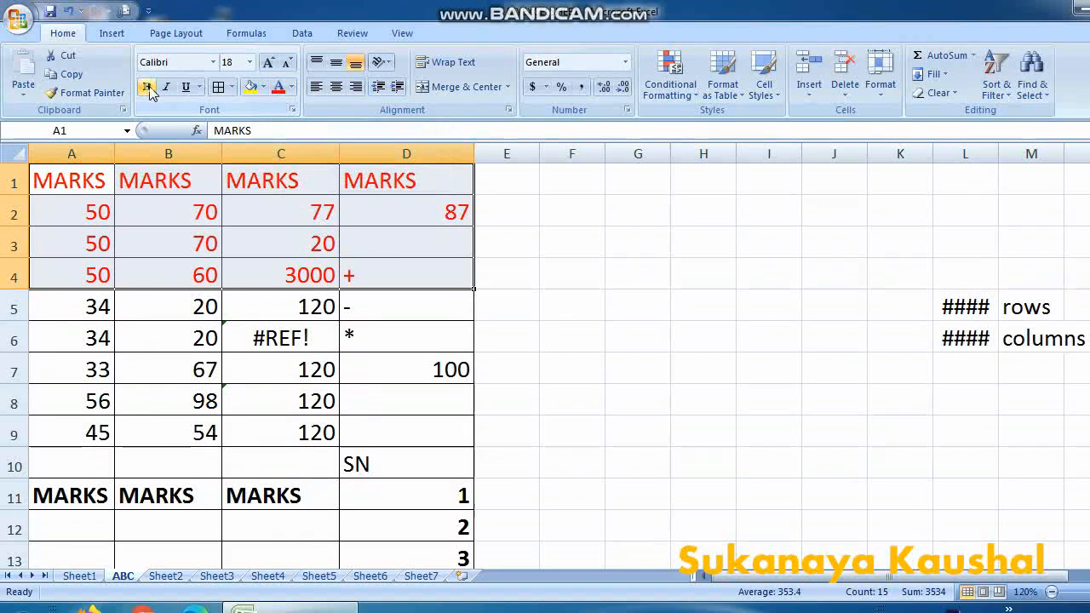
left_click(148, 87)
left_click(166, 88)
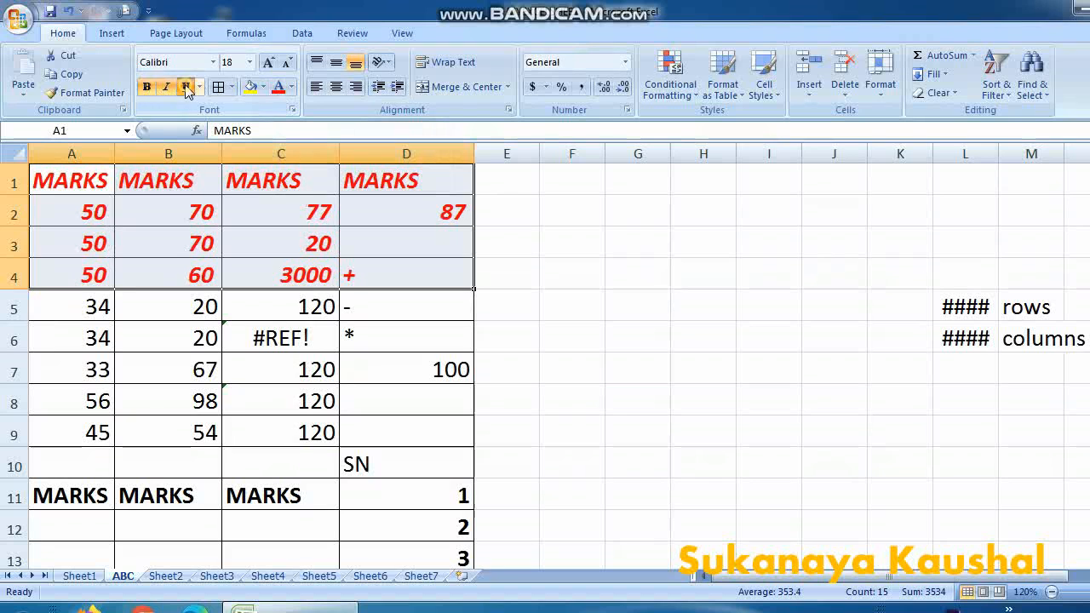
left_click(186, 88)
Increase the font size of cells A1:D4 to 72.
left_click(268, 63)
left_click(267, 63)
left_click(267, 63)
left_click(268, 63)
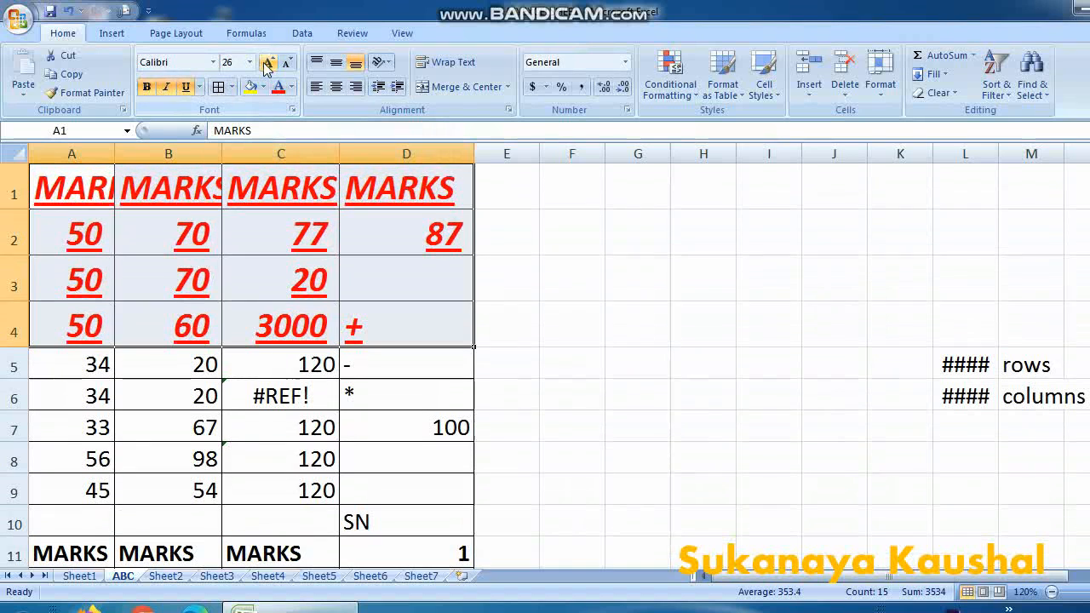
left_click(268, 63)
left_click(267, 63)
left_click(267, 63)
left_click(267, 63)
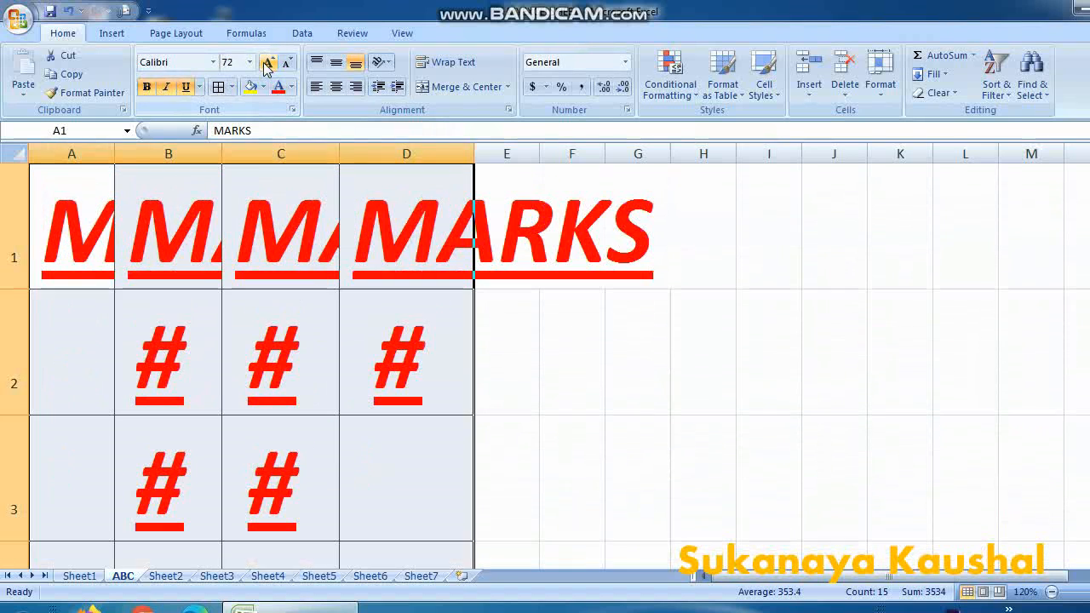
Widen columns A, B and C so that the enlarged MARKS headings fit.
left_click_drag(115, 154, 246, 152)
left_click_drag(353, 153, 492, 157)
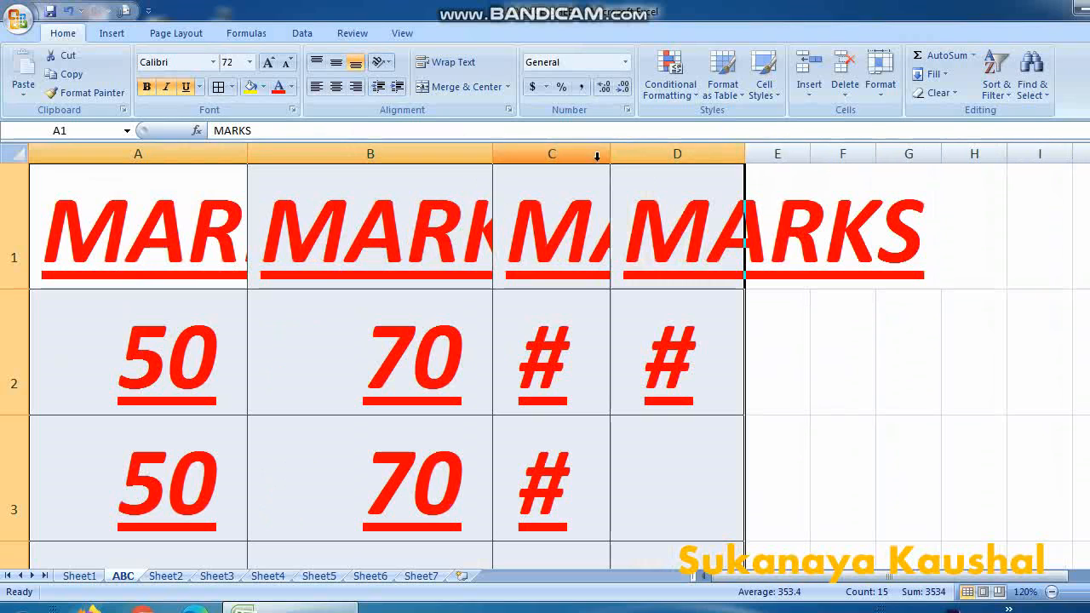
left_click_drag(609, 154, 810, 190)
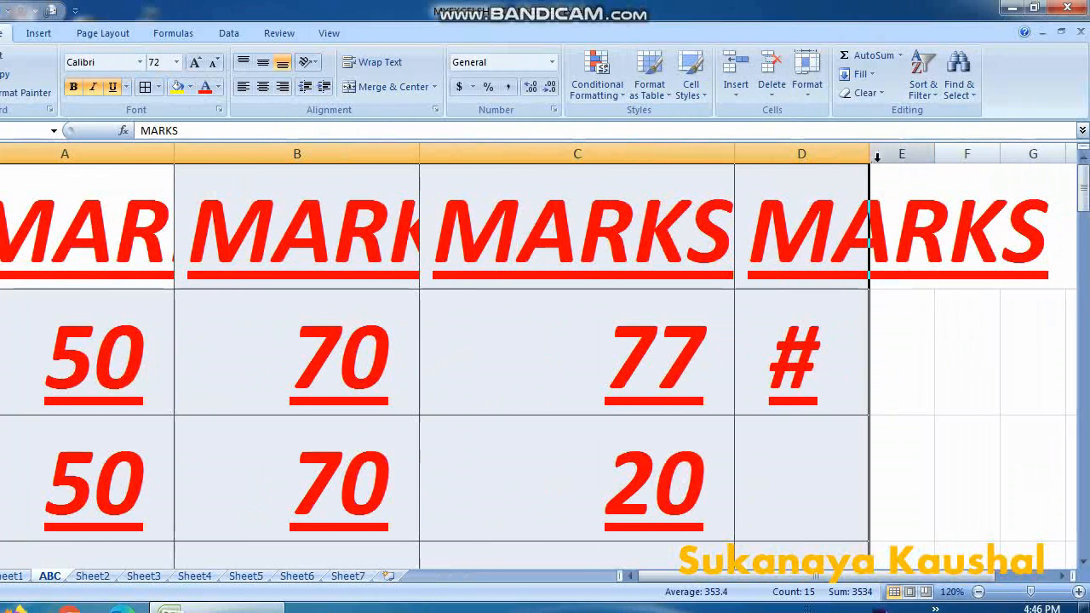
left_click_drag(865, 154, 1014, 156)
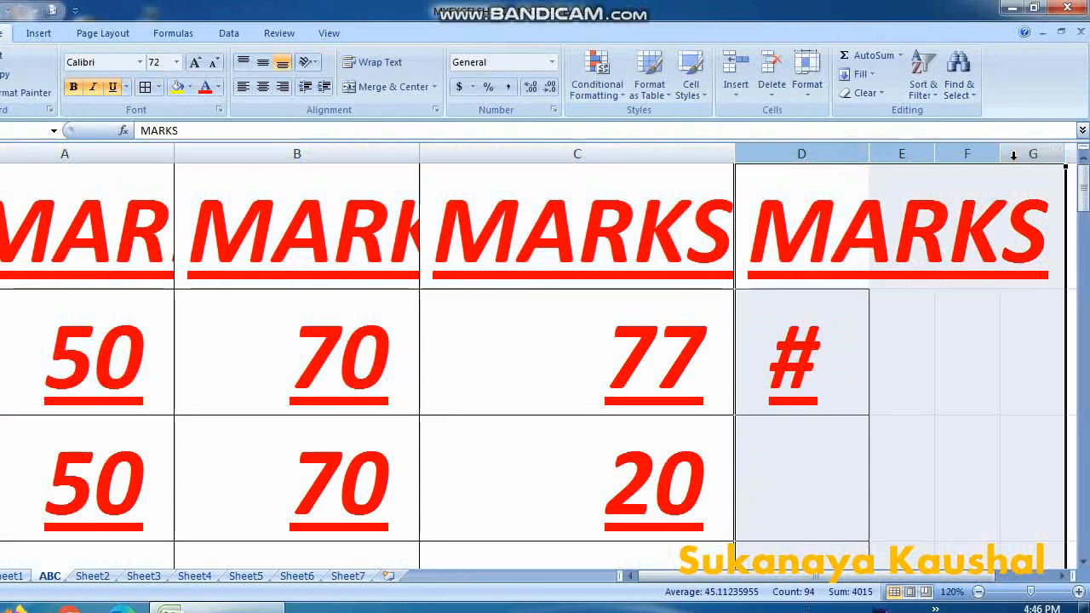
left_click(88, 353)
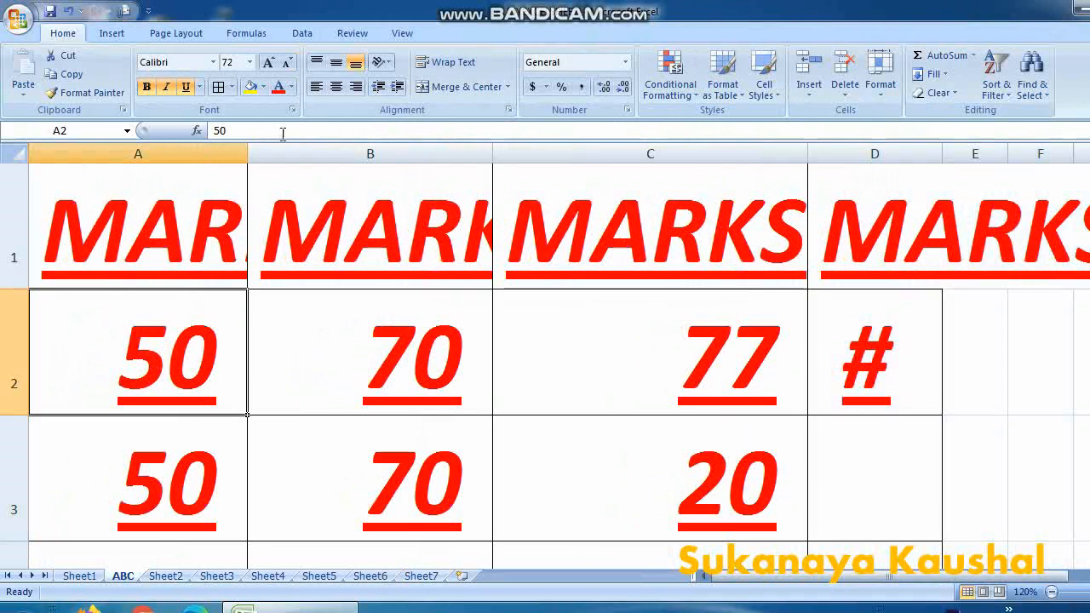
left_click_drag(248, 156, 377, 162)
left_click_drag(622, 162, 706, 162)
Reduce the font size of rows 1 to 3 to 14.
left_click_drag(14, 223, 14, 535)
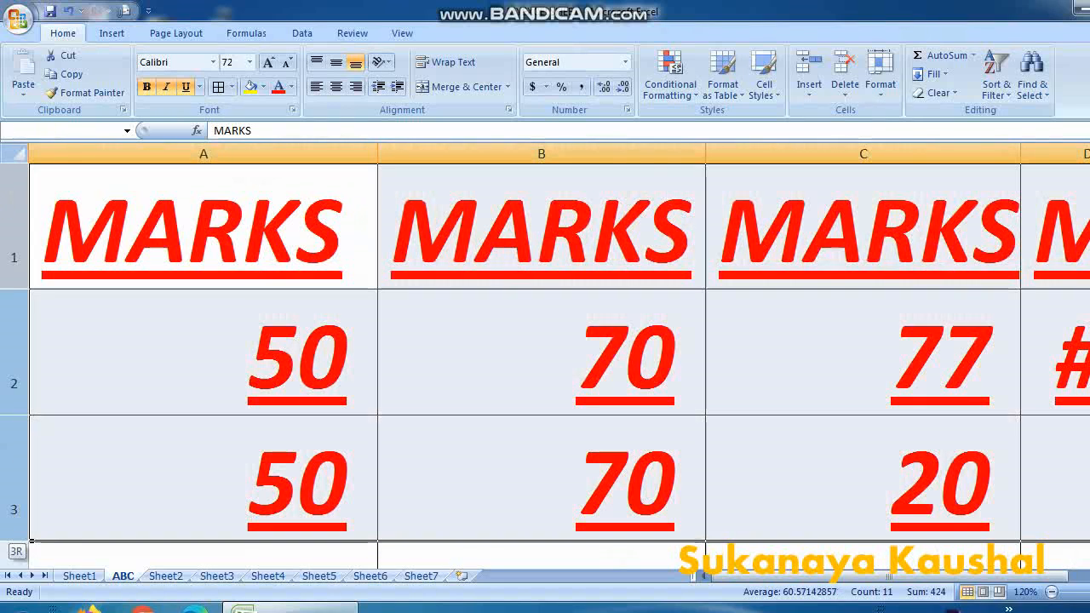
left_click(287, 67)
left_click(287, 66)
left_click(288, 66)
left_click(288, 66)
left_click(290, 66)
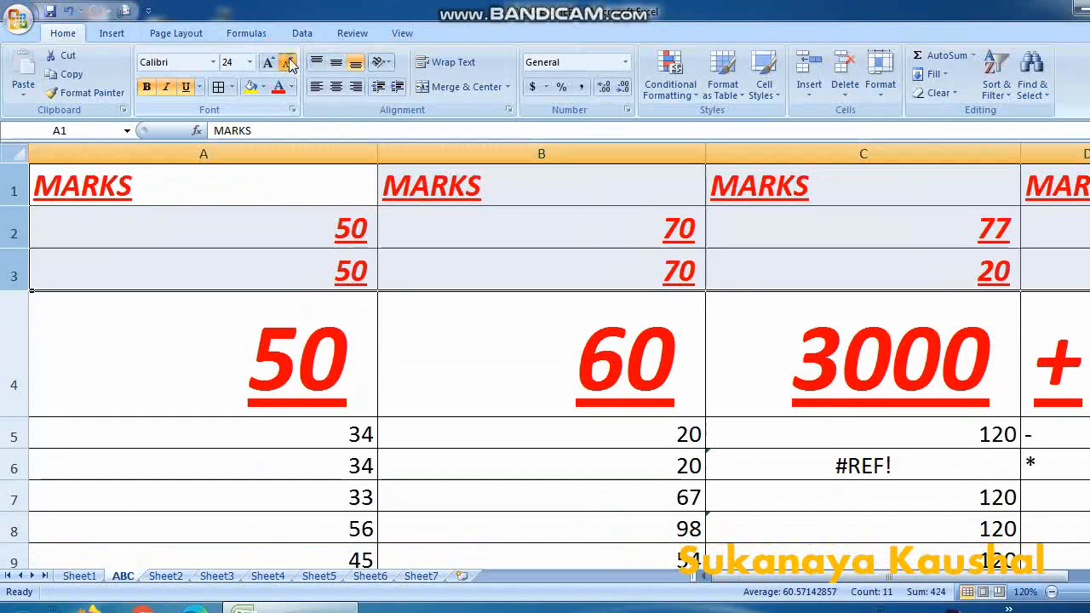
left_click(289, 66)
left_click(289, 65)
left_click(289, 66)
left_click(290, 65)
left_click(289, 65)
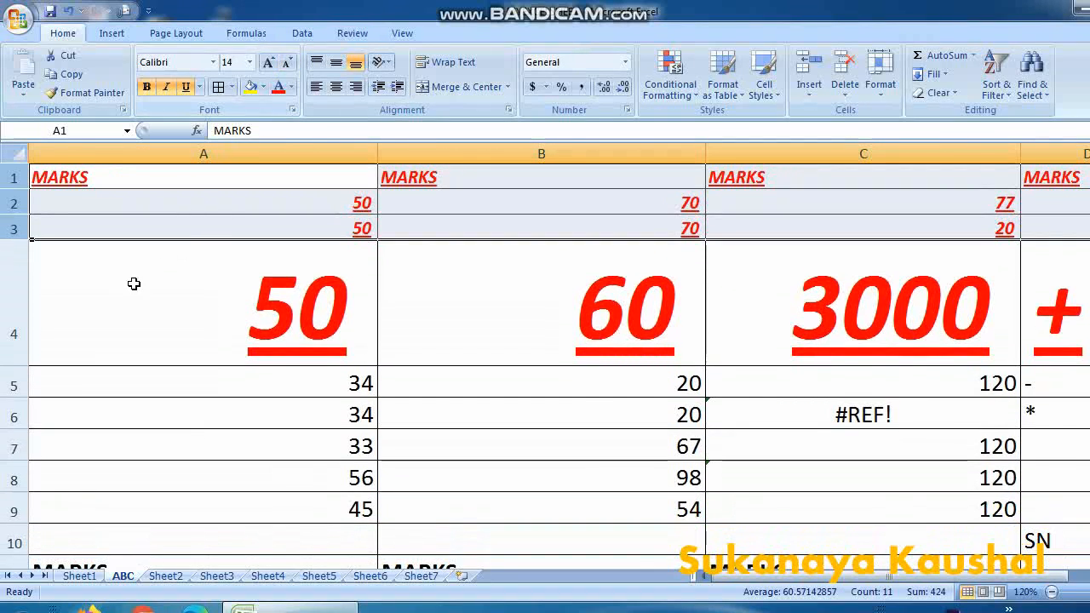
Change the font color of cell A4 to dark blue.
left_click(156, 274)
left_click(291, 87)
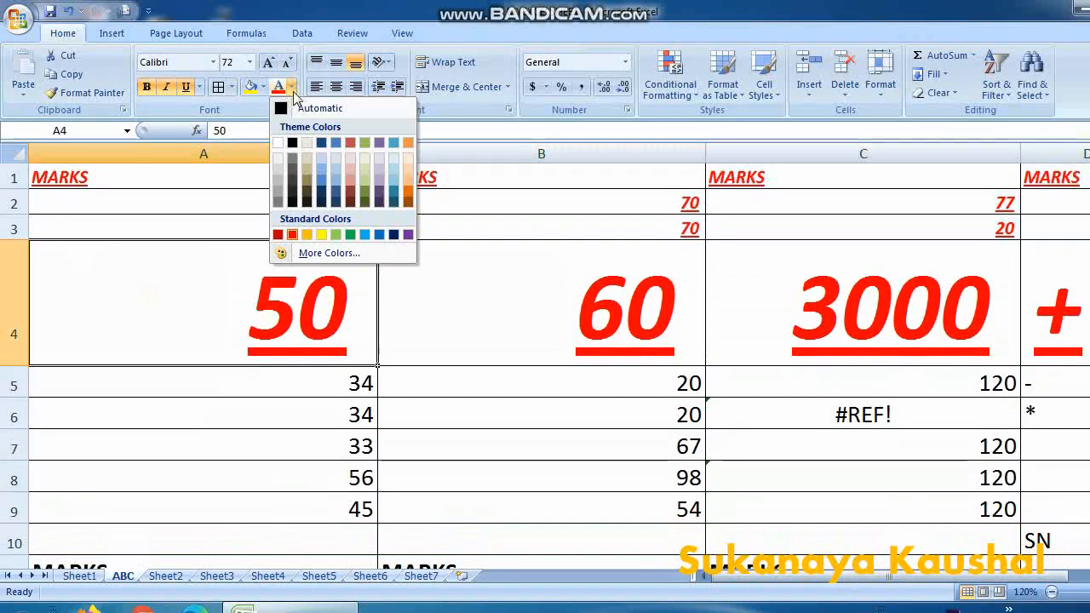
left_click(321, 143)
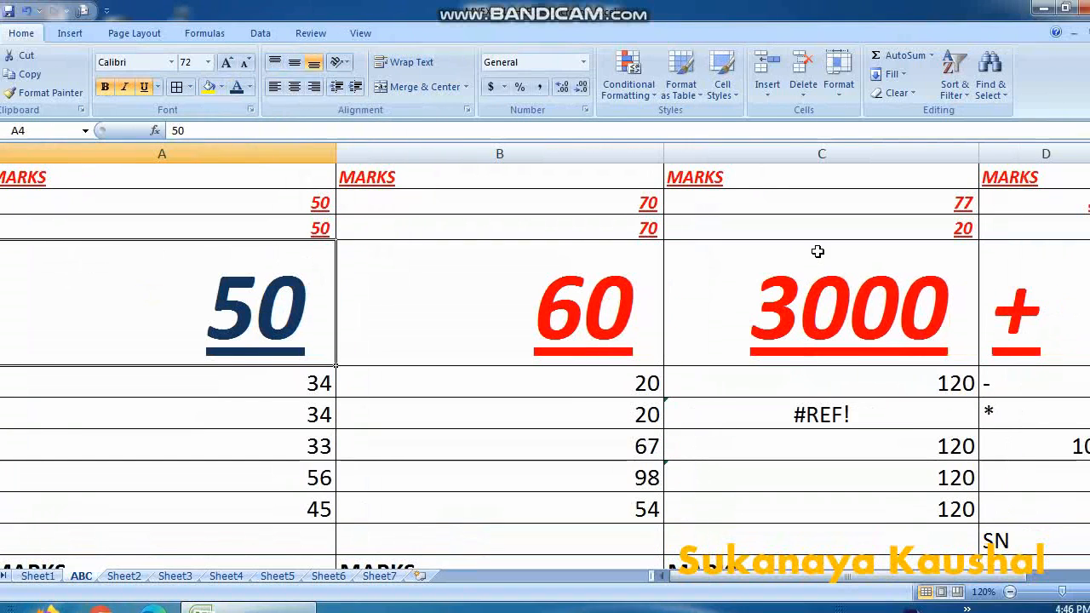
Center the contents of row 4 horizontally and align them to the middle vertically.
left_click(547, 287)
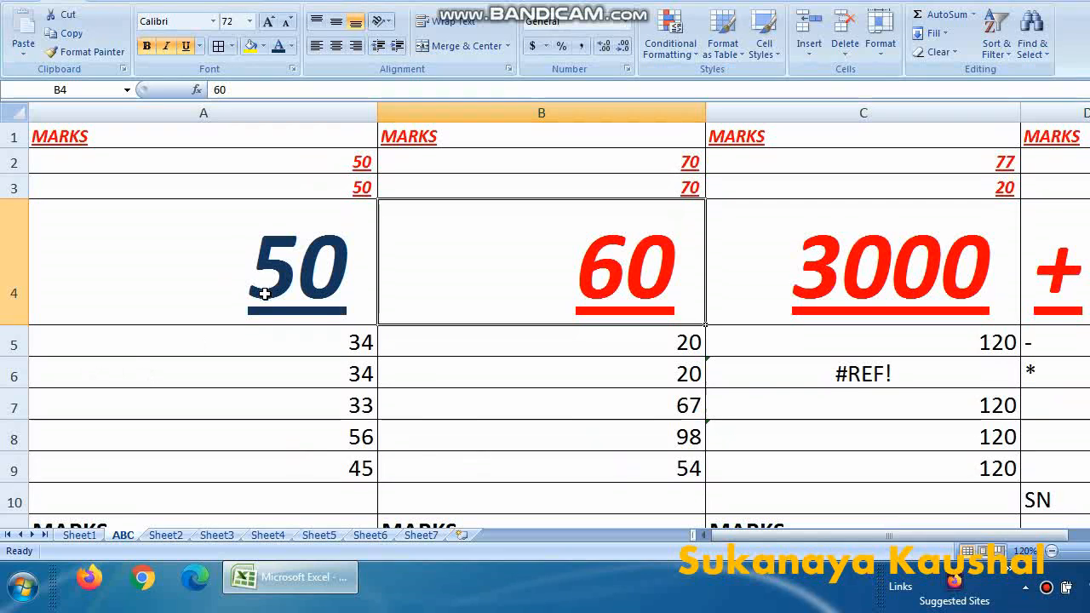
scroll(247, 282, "down", 3)
scroll(247, 279, "up", 3)
left_click(6, 270)
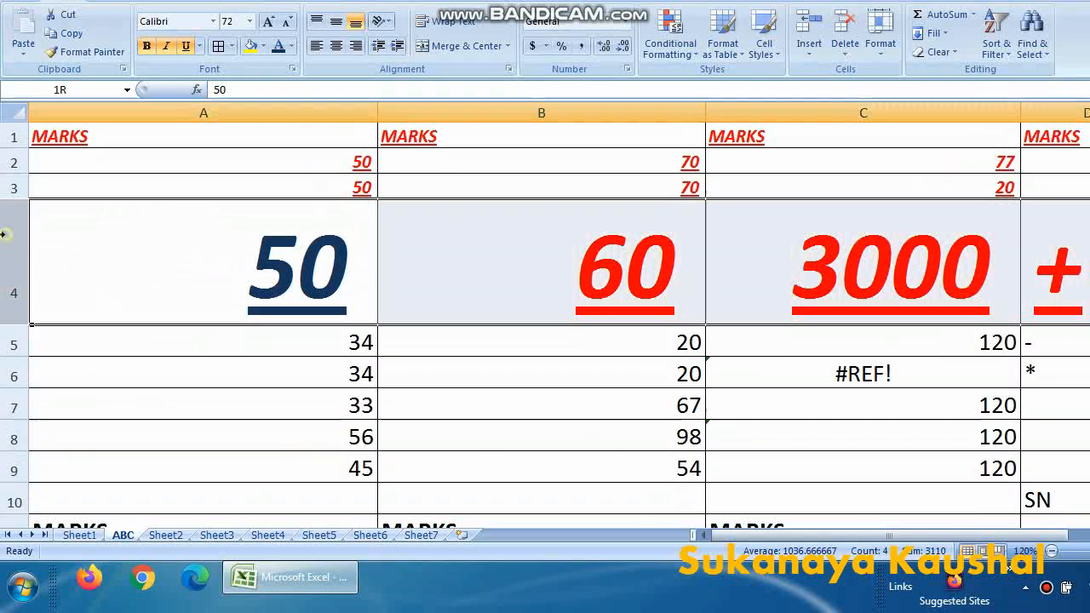
left_click(4, 283)
left_click(335, 88)
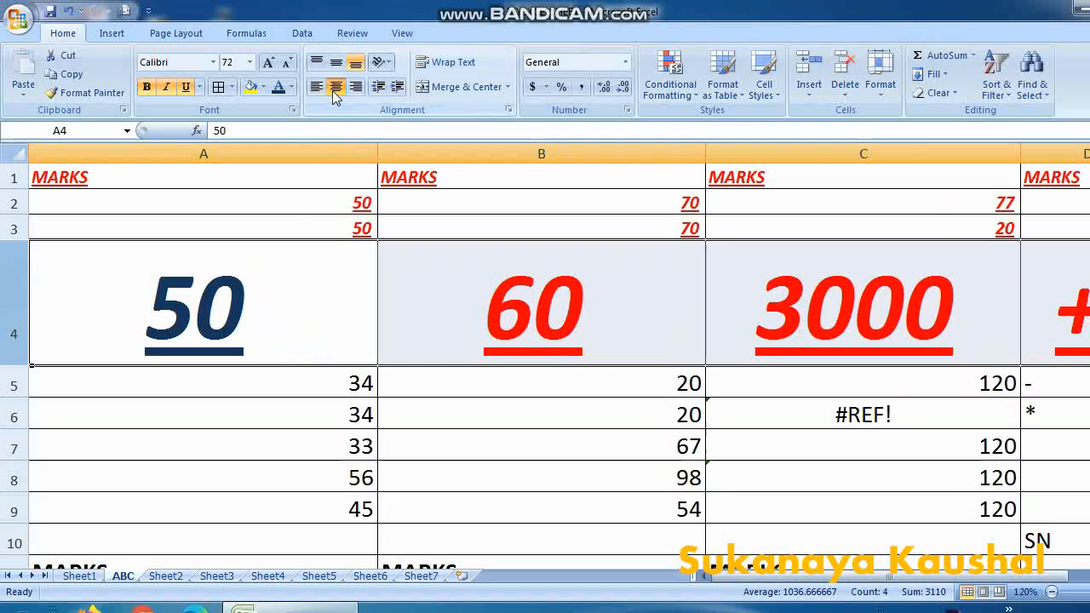
left_click(337, 65)
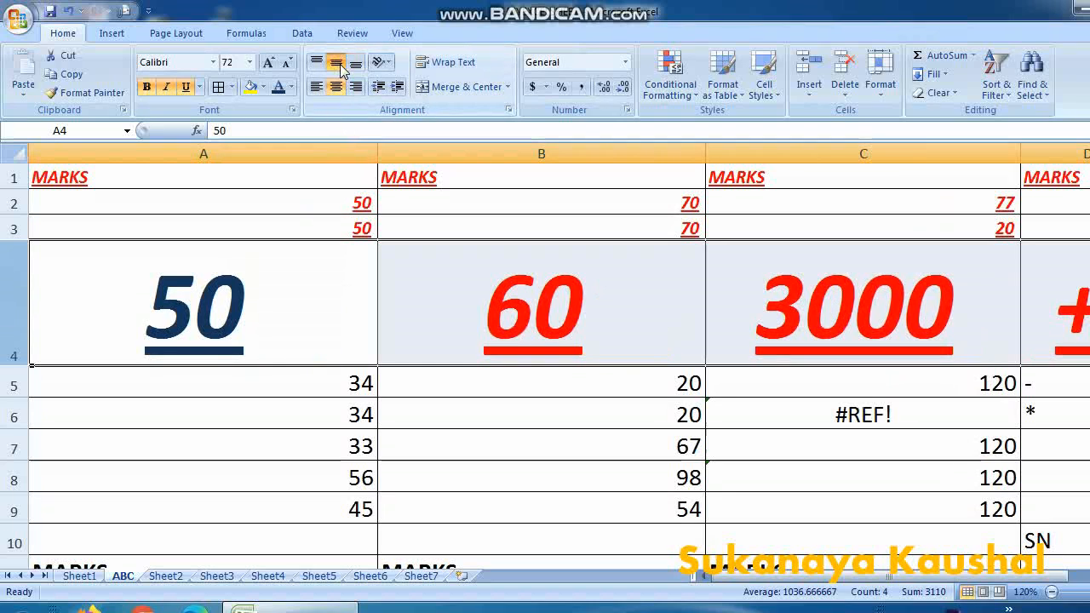
Try top alignment on row 4, then set its contents to bottom and left alignment.
left_click(320, 63)
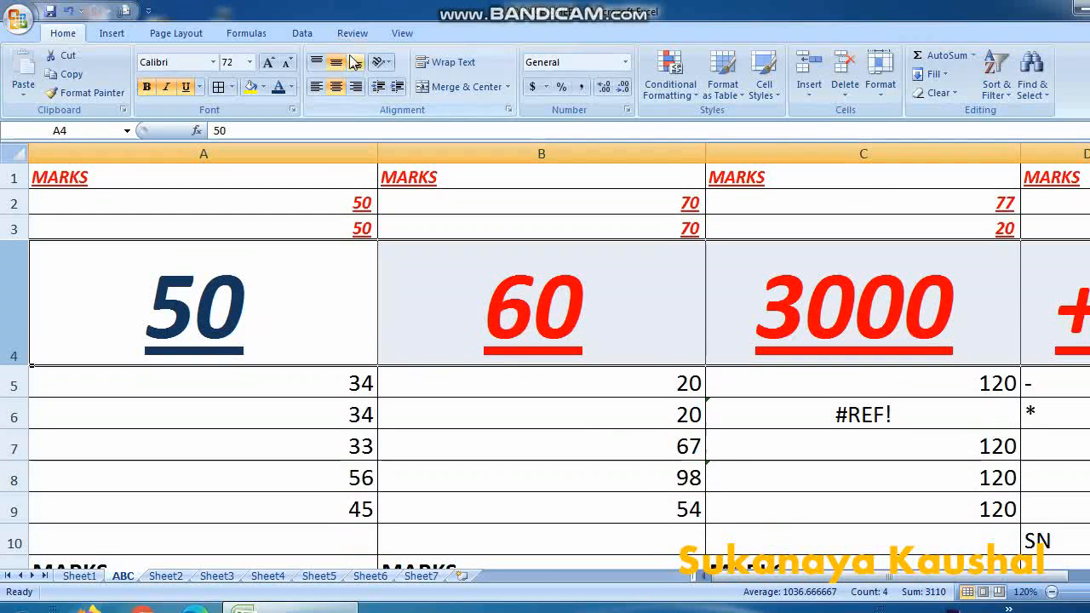
left_click(355, 21)
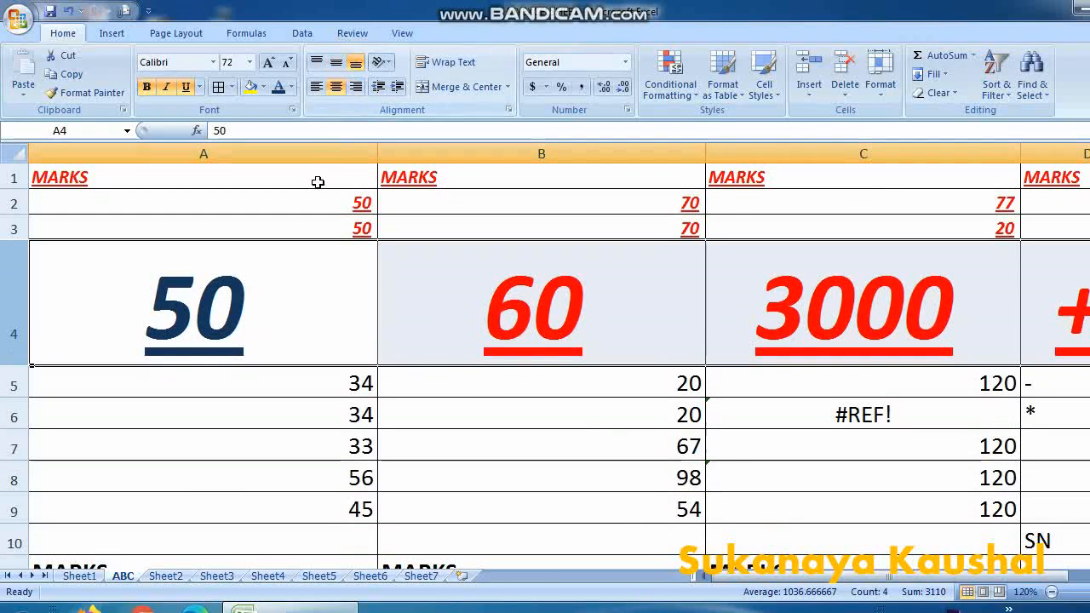
left_click(317, 87)
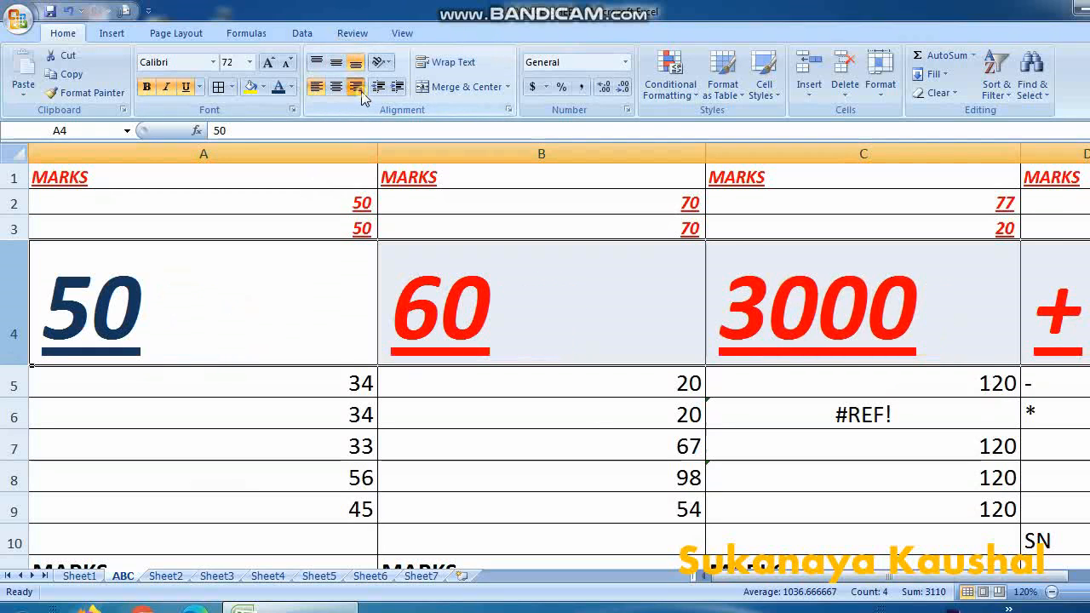
Try right alignment on row 4, then center its contents horizontally and align them to the middle vertically.
left_click(355, 87)
left_click(337, 87)
left_click(337, 64)
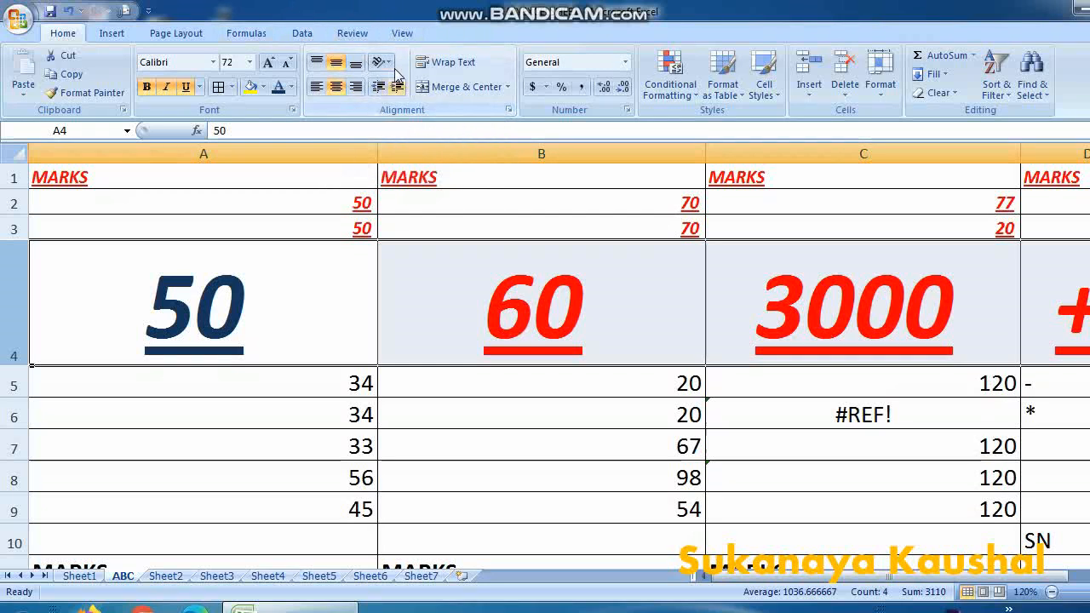
Select the row 4 entries from cell A4 across and increase their indent several times.
left_click(147, 256)
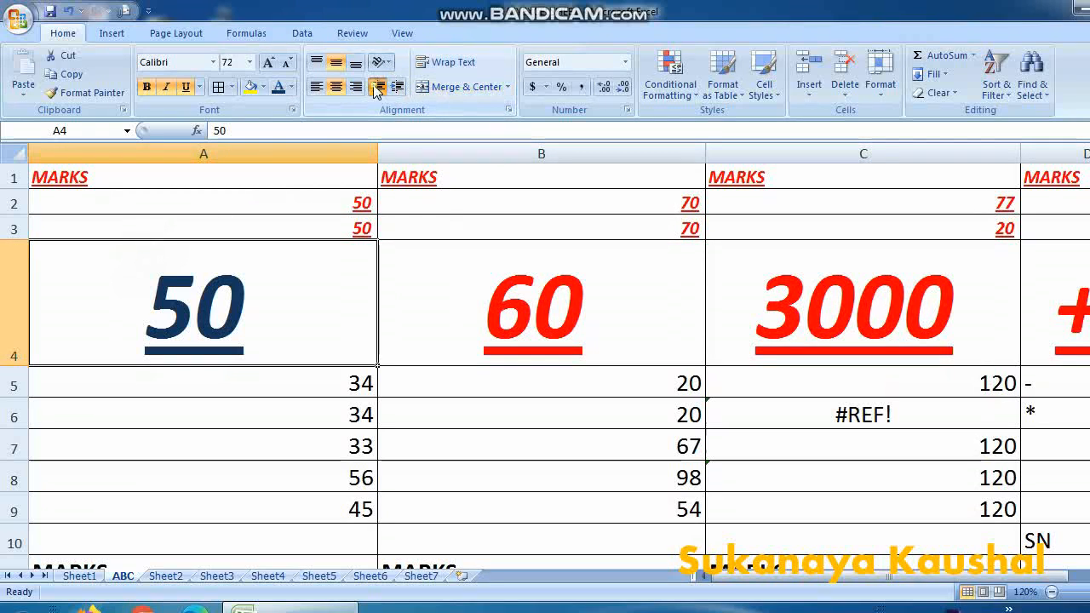
key("ctrl+shift+Right")
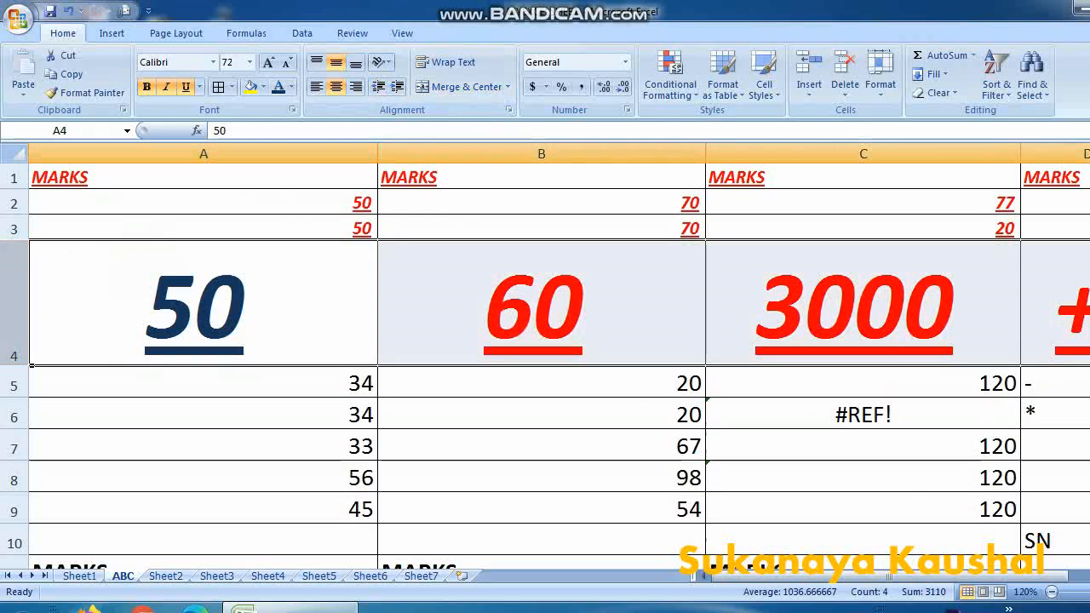
left_click(323, 87)
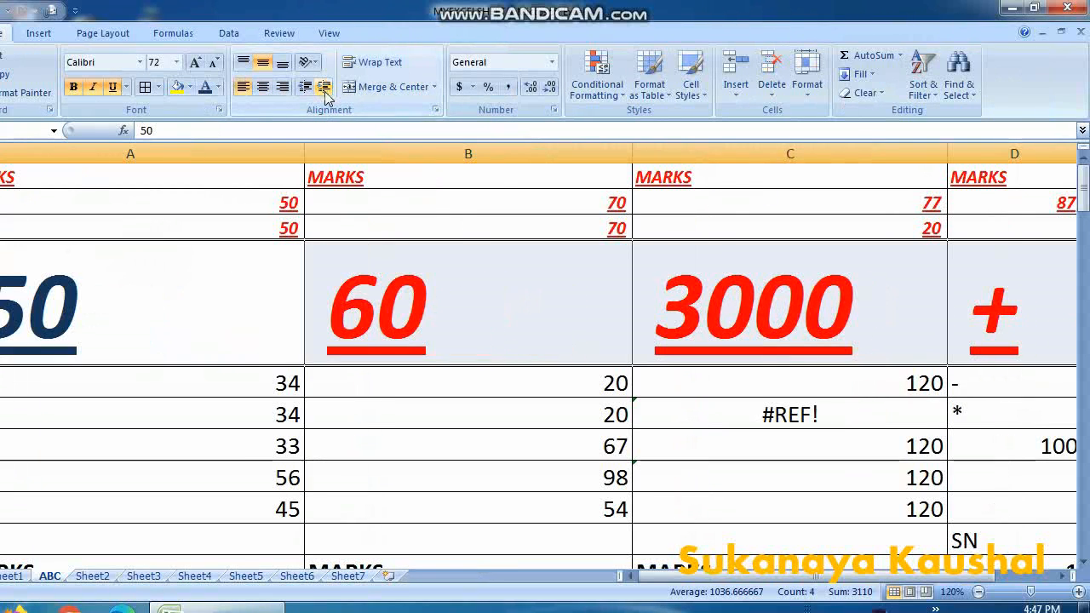
left_click(324, 89)
left_click(325, 92)
left_click(327, 93)
left_click(327, 97)
left_click(323, 88)
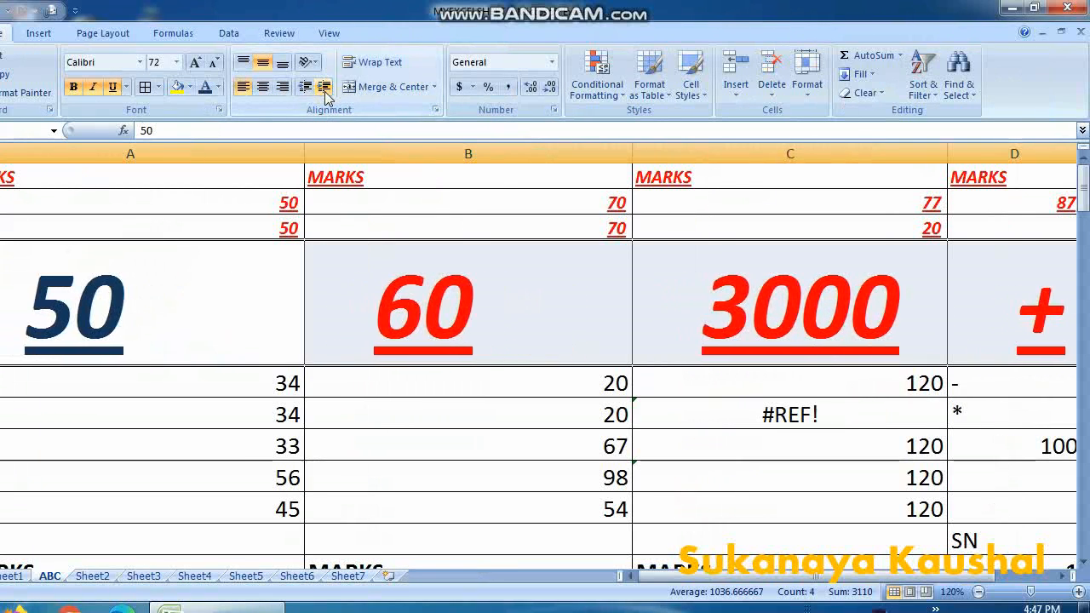
left_click(324, 87)
left_click(323, 88)
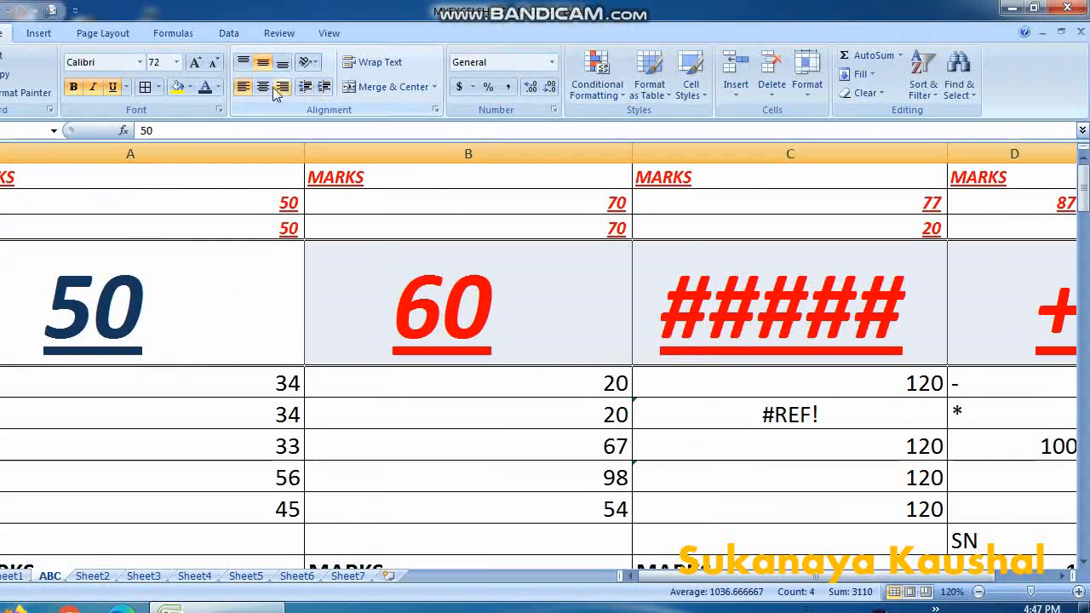
Decrease the indent of the row 4 entries by a few levels.
left_click(306, 94)
left_click(306, 93)
left_click(314, 88)
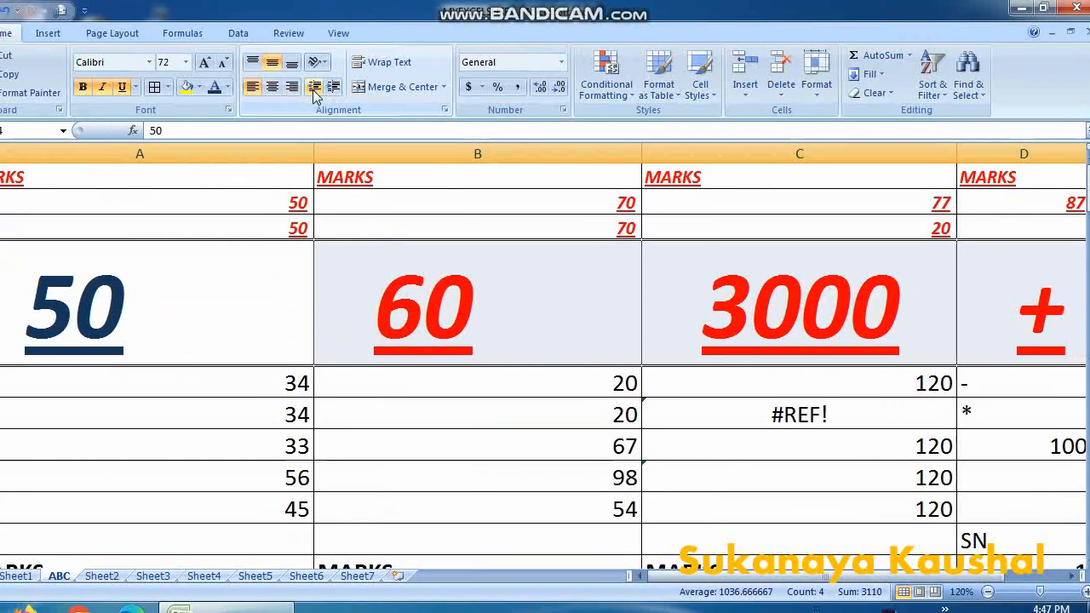
left_click(314, 89)
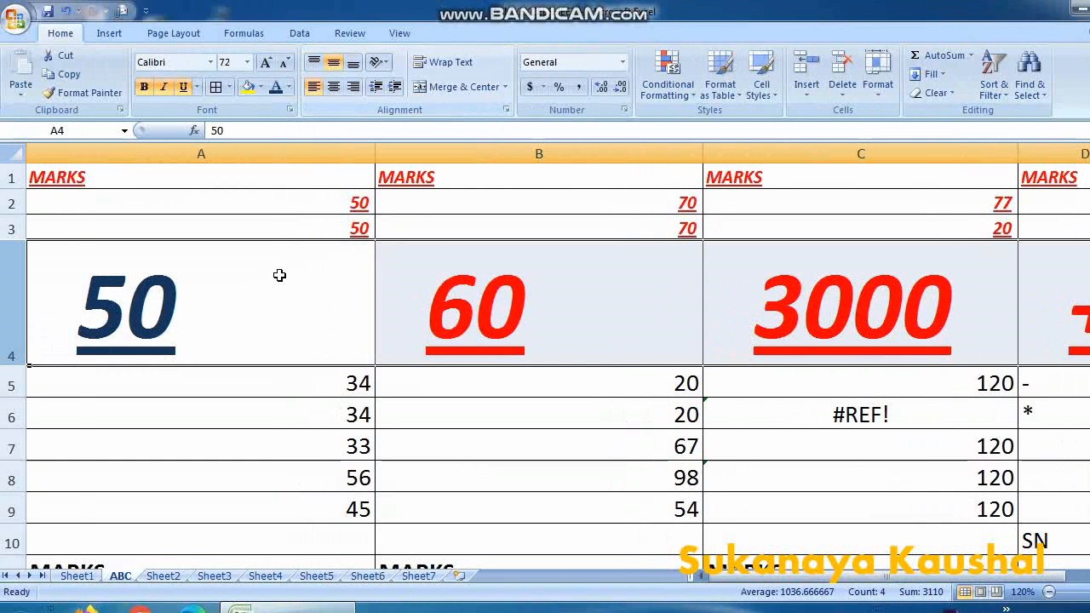
left_click(378, 62)
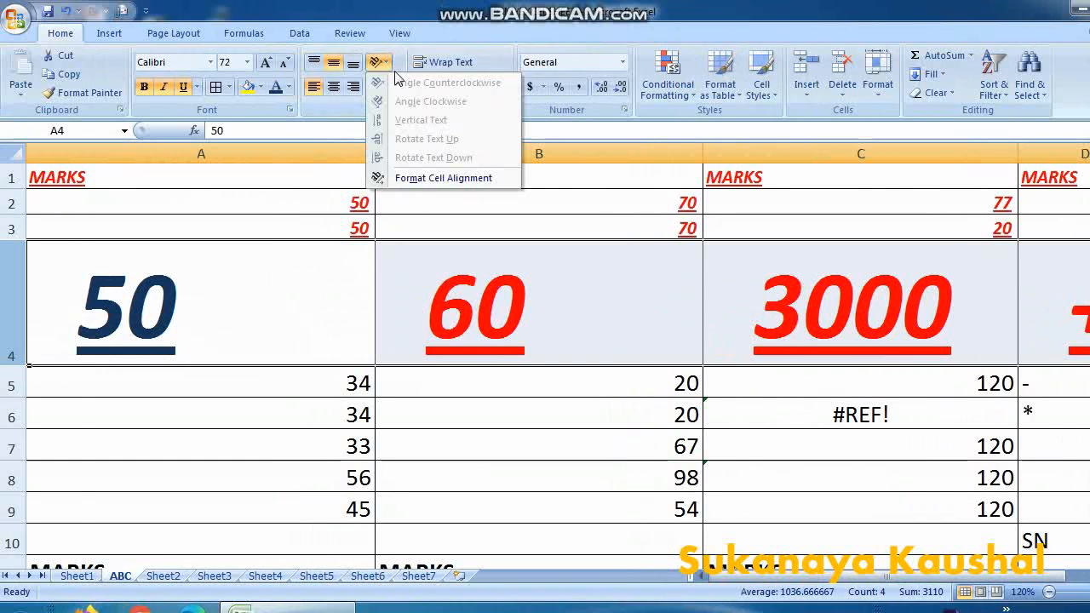
left_click(289, 282)
left_click(284, 281)
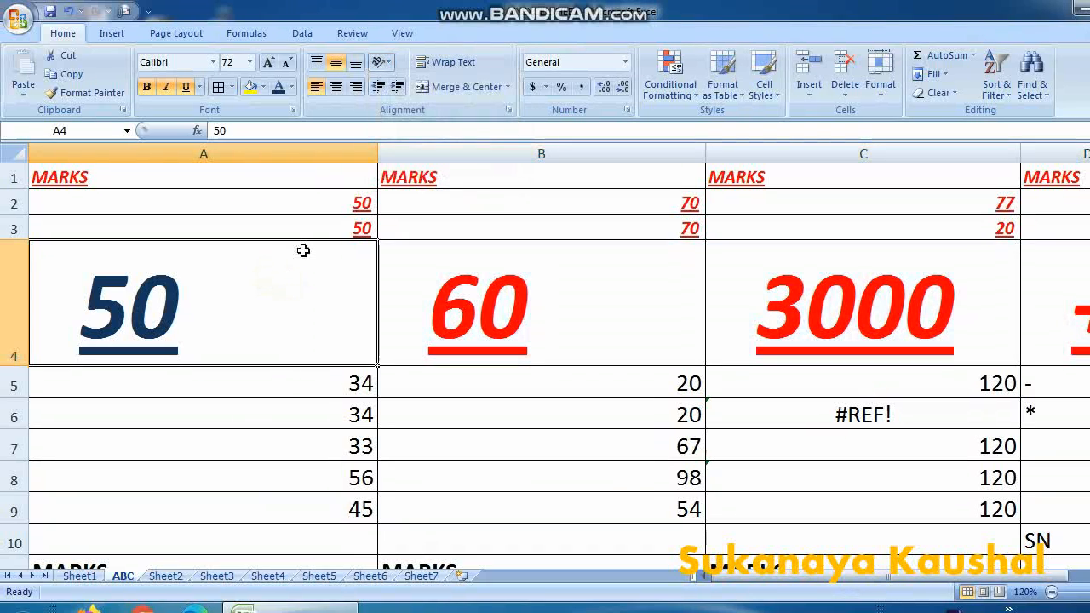
left_click(379, 62)
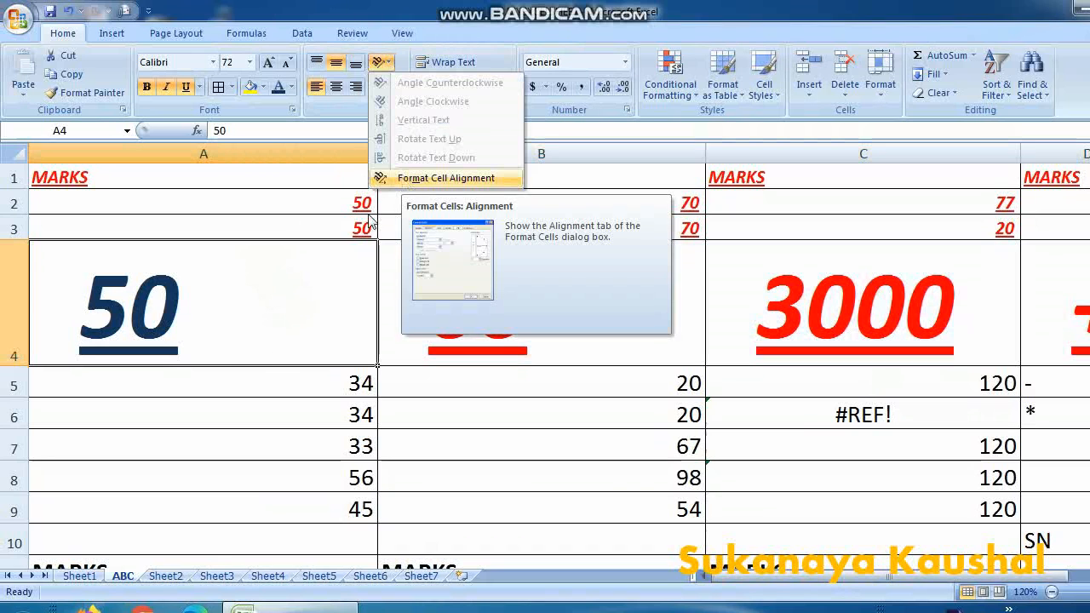
left_click(227, 352)
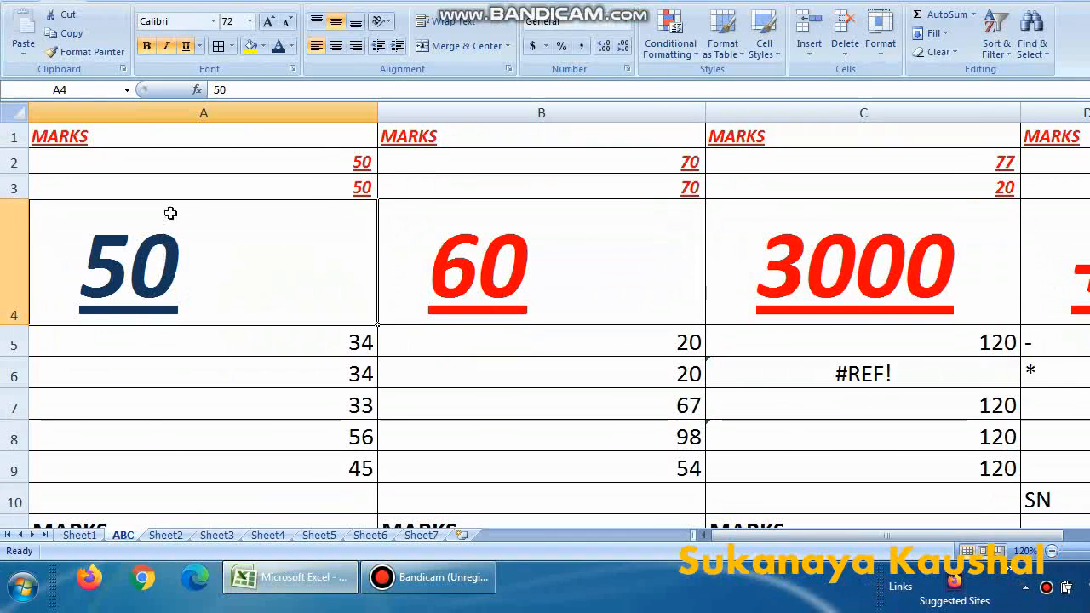
Try the Angle Counterclockwise, Angle Clockwise and Vertical Text orientations on cell B7.
left_click(564, 401)
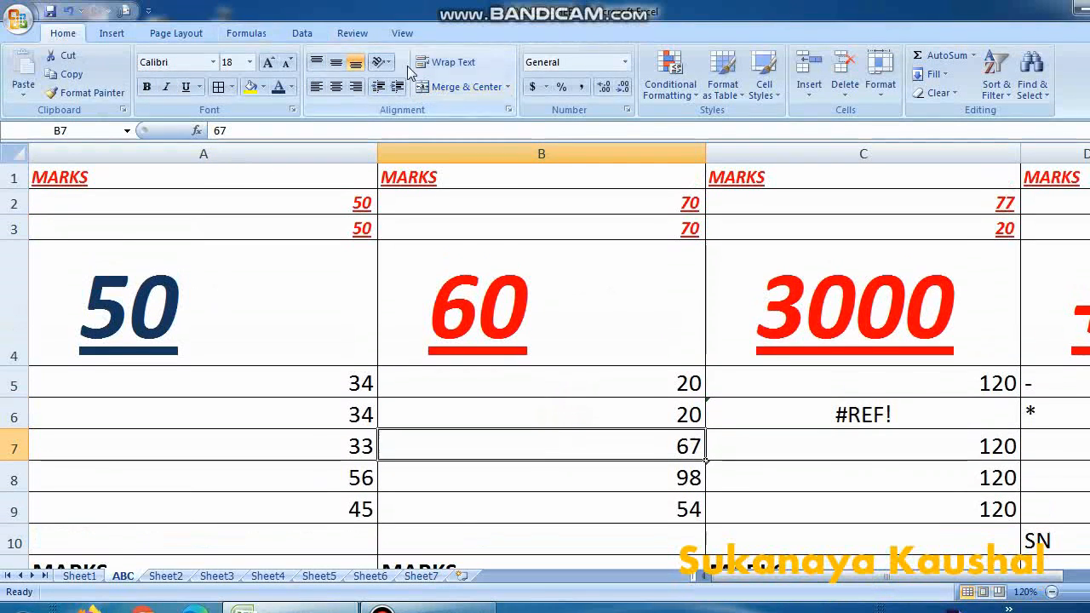
left_click(381, 25)
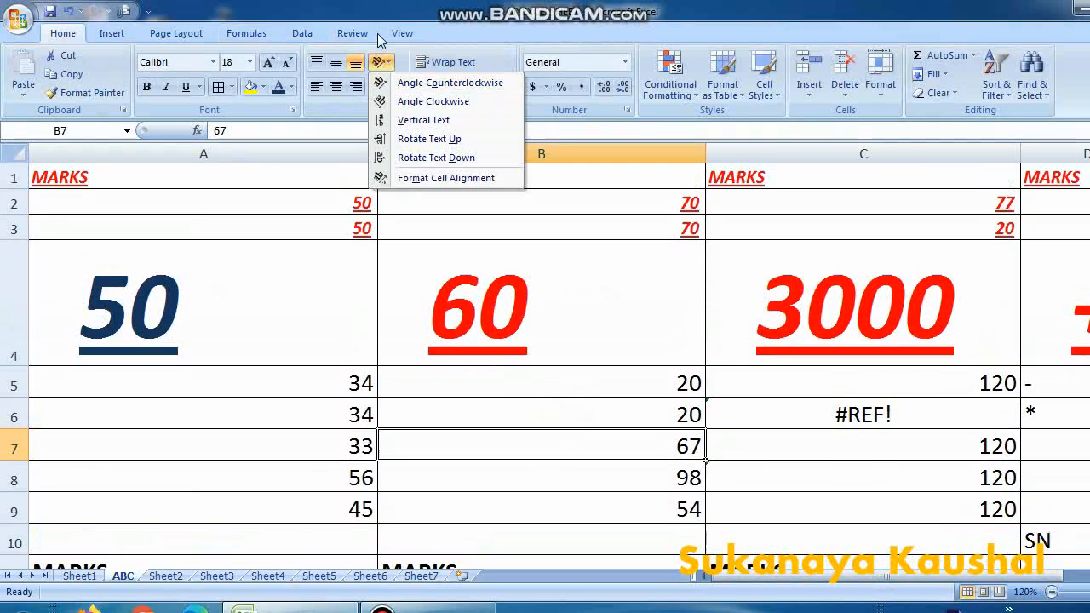
left_click(396, 85)
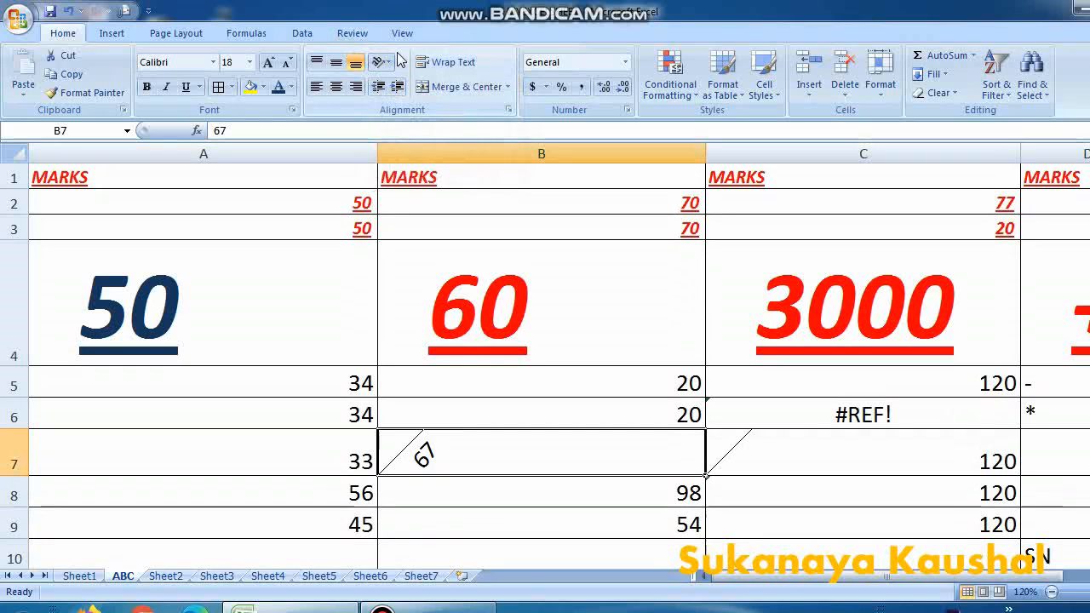
left_click(383, 62)
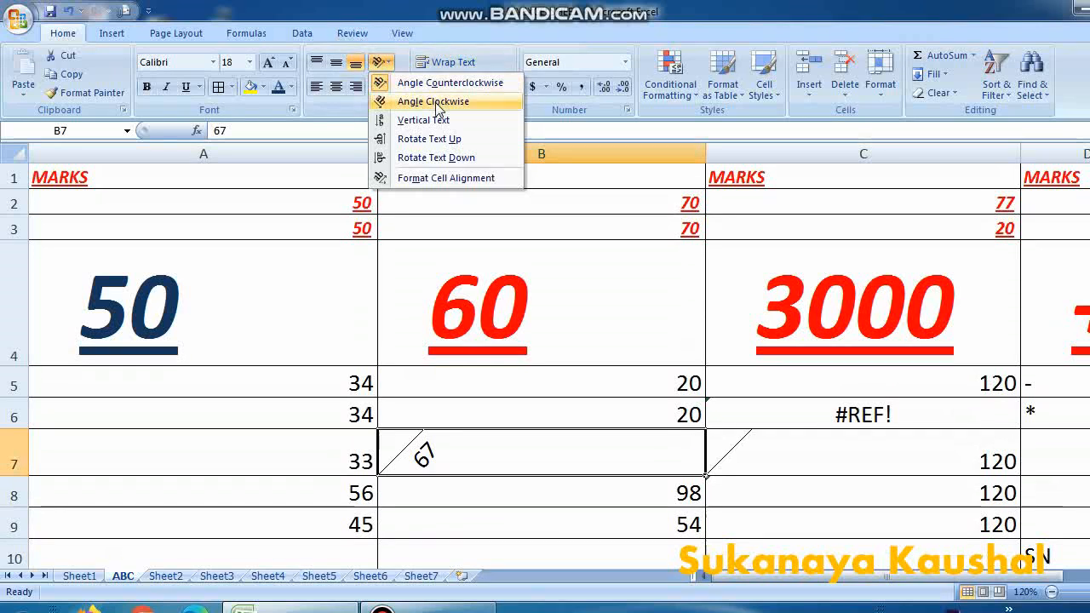
left_click(430, 101)
left_click(380, 63)
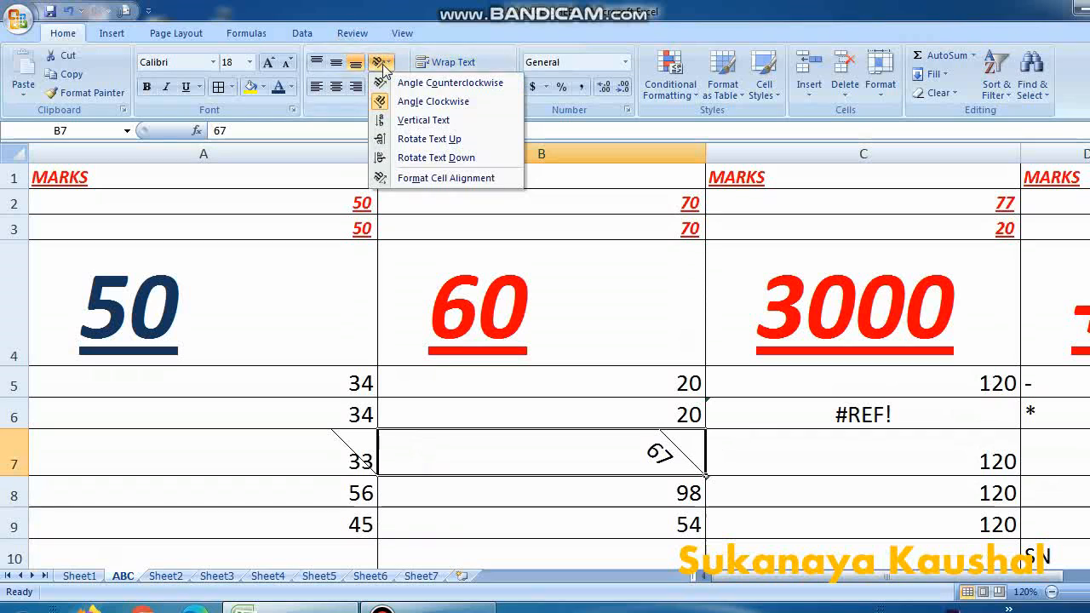
left_click(421, 120)
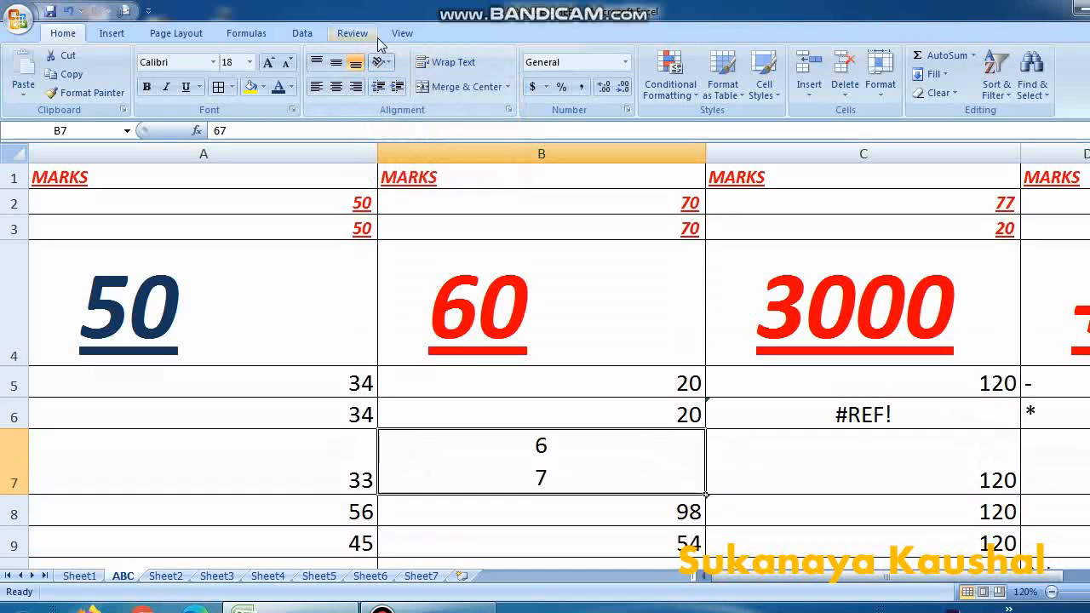
Rotate the text in cell B7 up, then rotate it down.
left_click(381, 62)
left_click(423, 139)
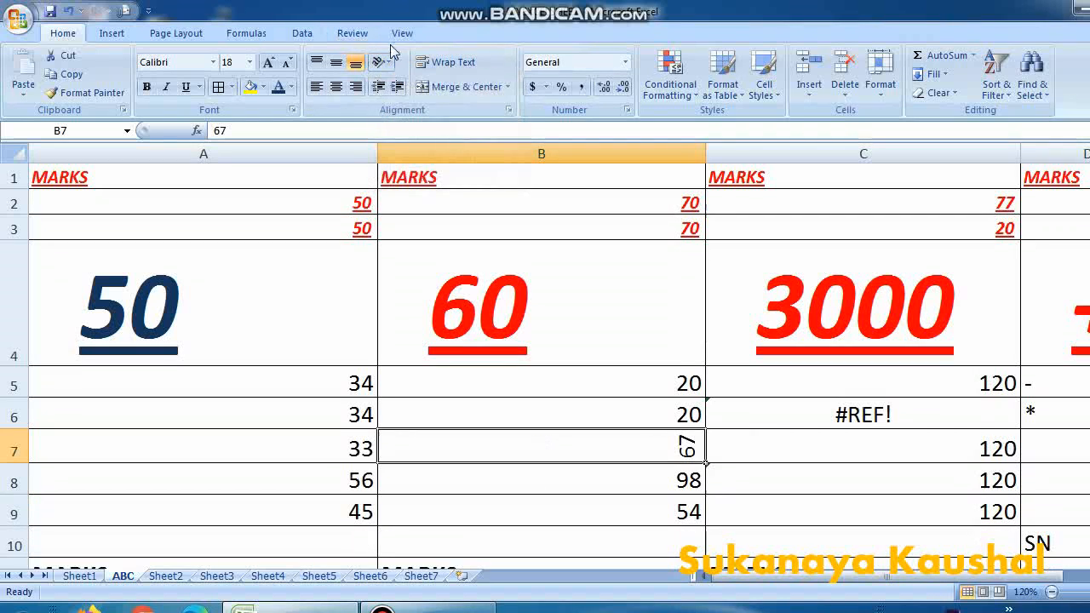
left_click(386, 66)
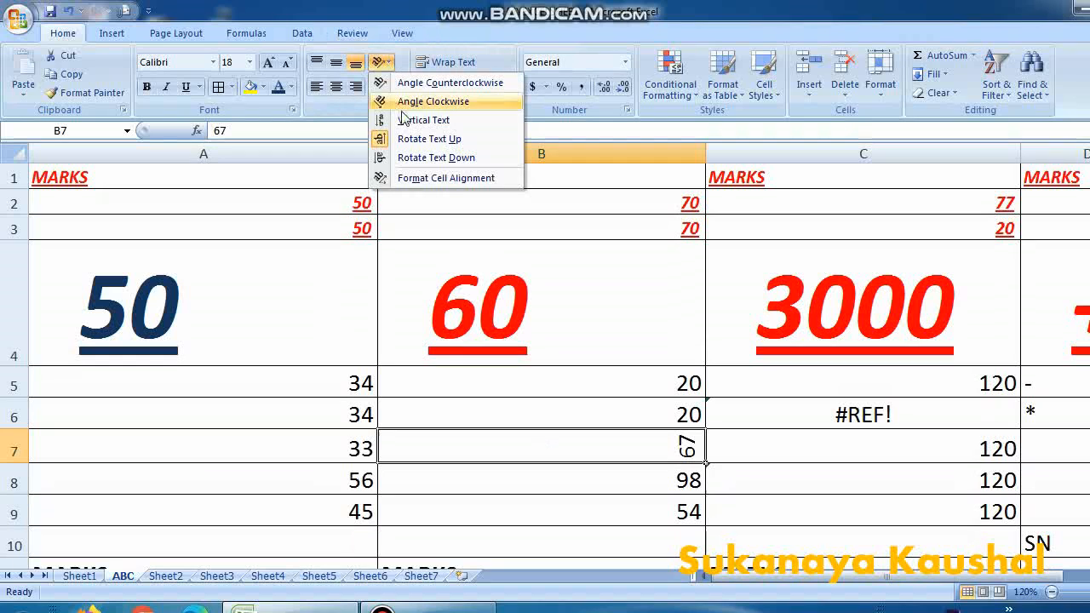
left_click(419, 159)
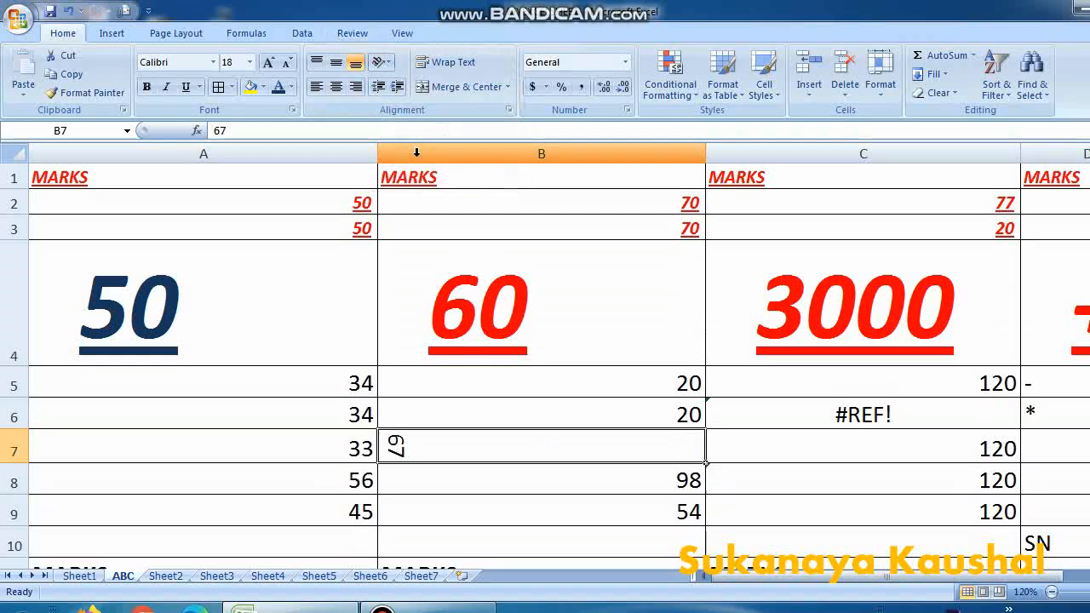
Check the horizontal and vertical alignment choices in Format Cells for B7, then raise its text orientation angle by a few degrees.
left_click(378, 63)
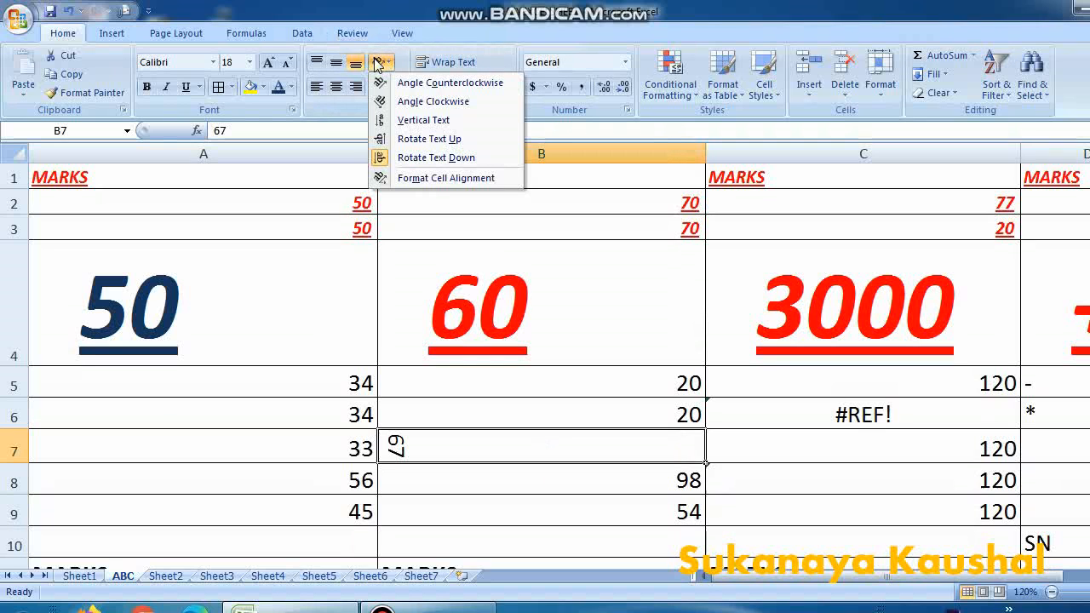
left_click(428, 178)
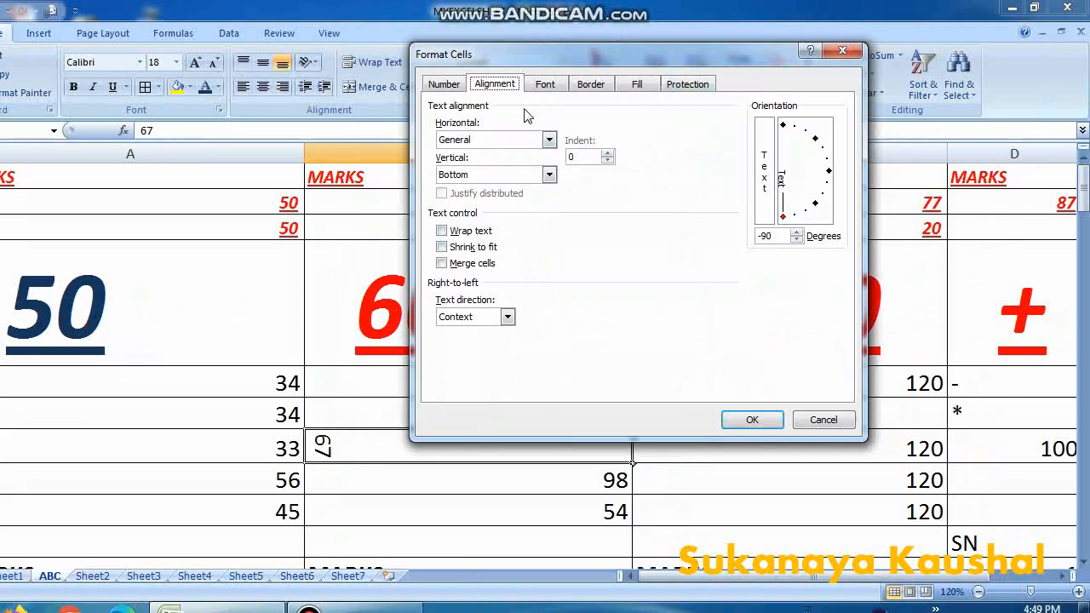
left_click(548, 145)
left_click(547, 145)
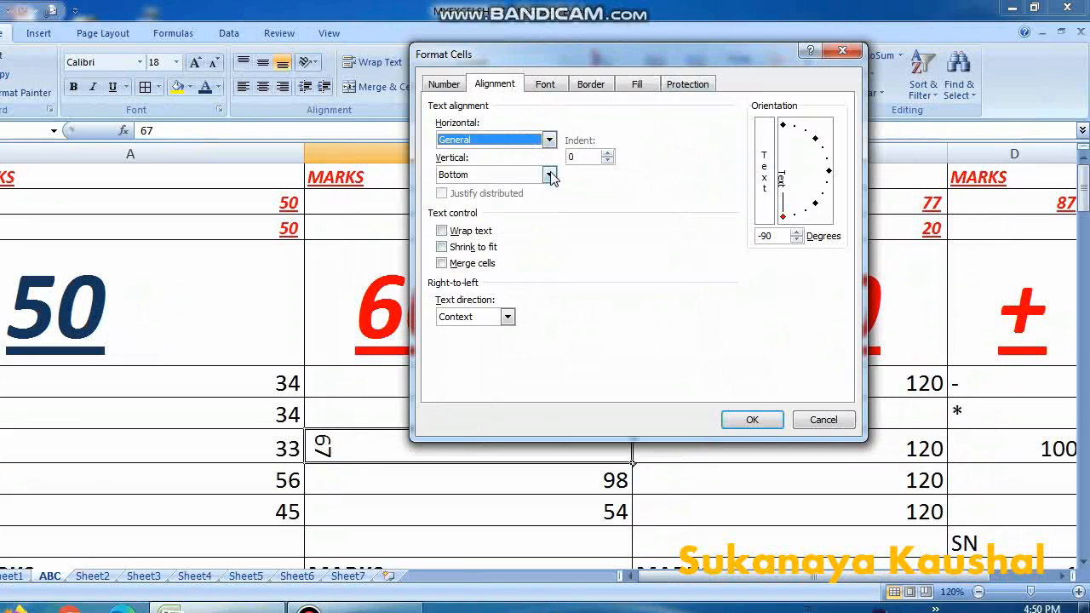
left_click(549, 175)
left_click(549, 175)
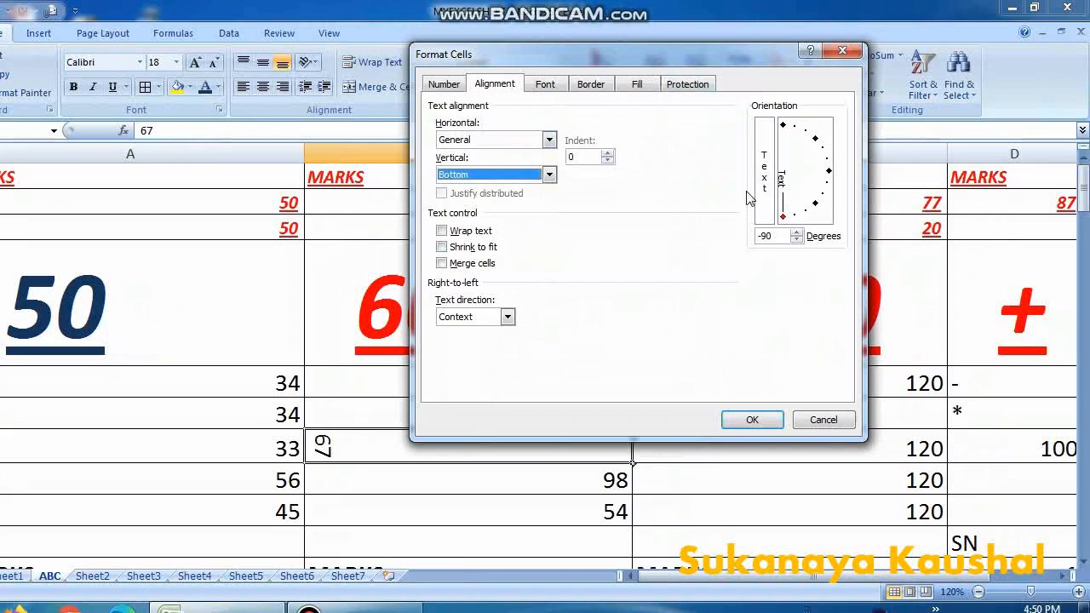
left_click(796, 232)
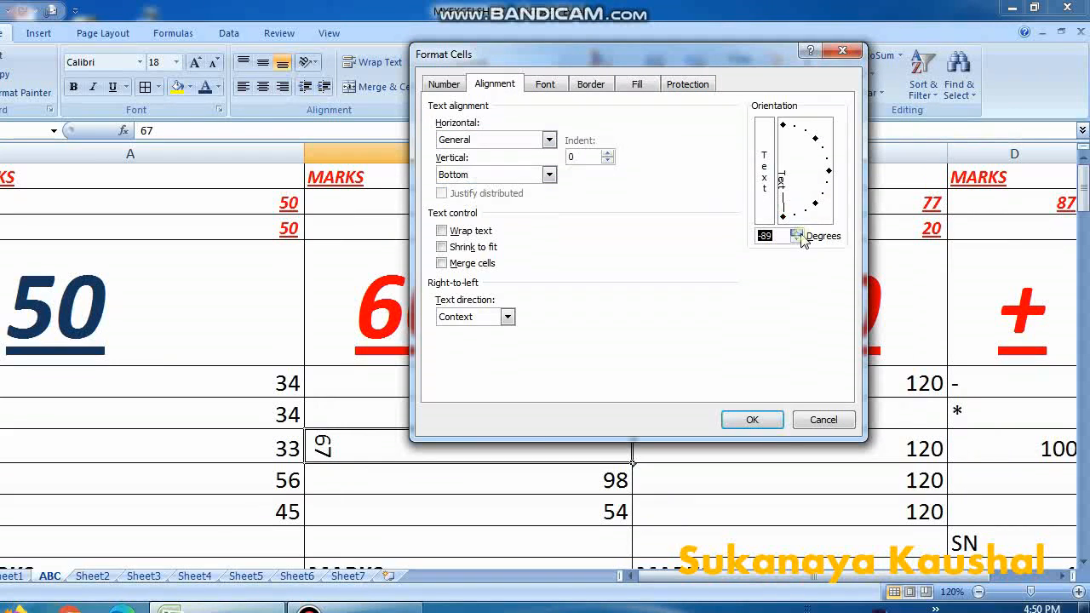
left_click(796, 233)
left_click(796, 232)
left_click(796, 233)
left_click(733, 423)
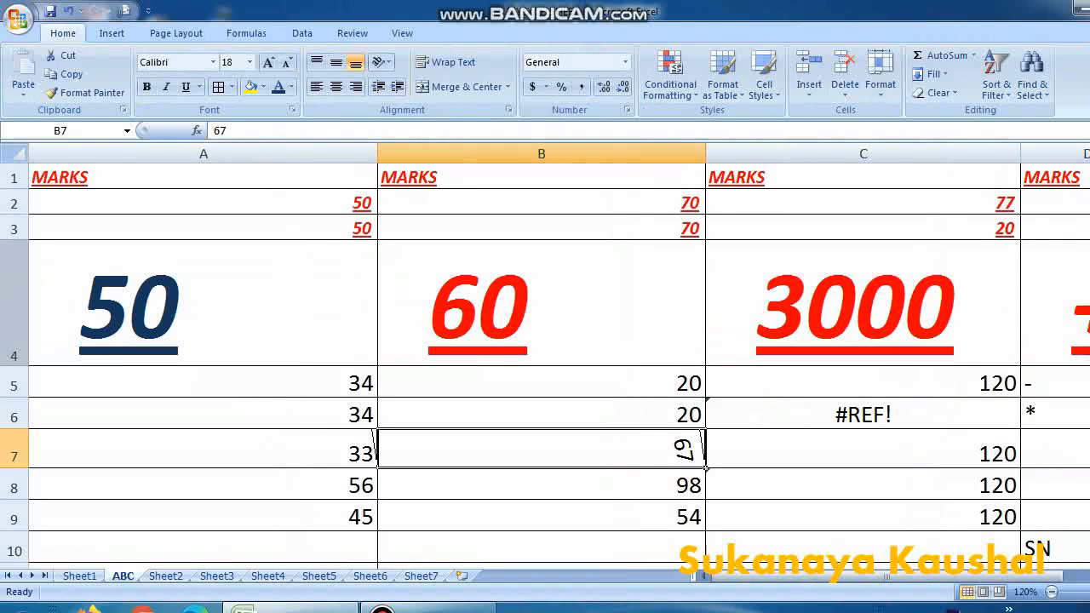
Delete the large-font row 4, then delete column D from the sheet.
left_click(4, 272)
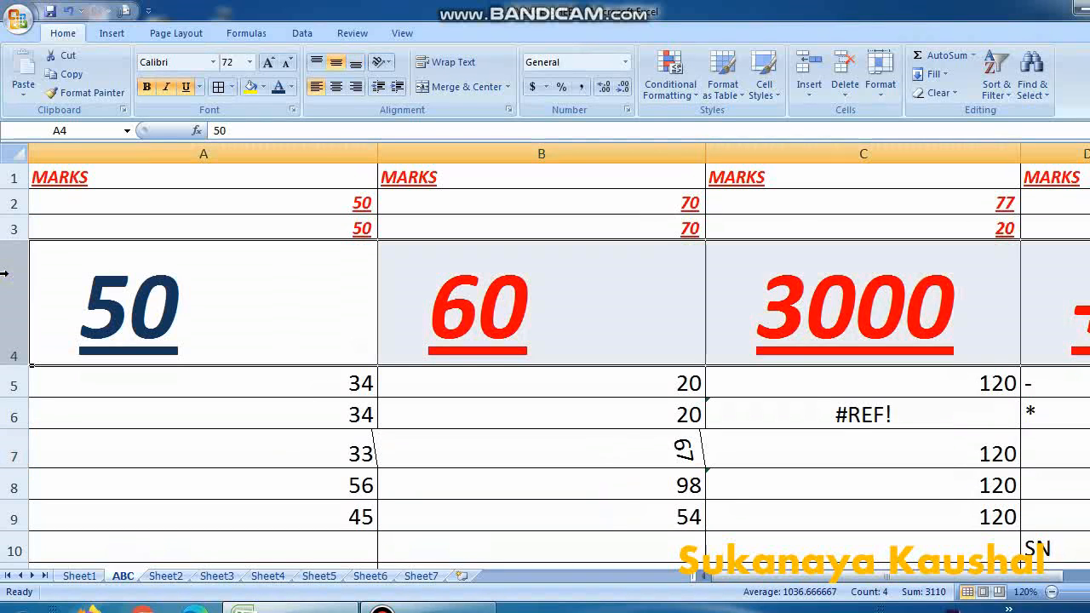
left_click(845, 75)
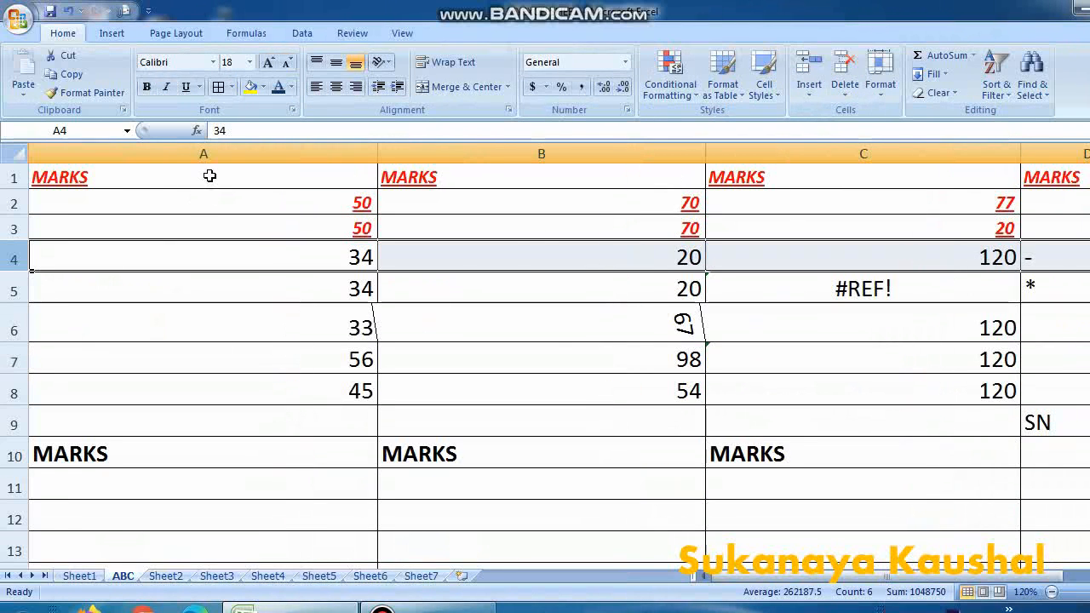
left_click(1086, 154)
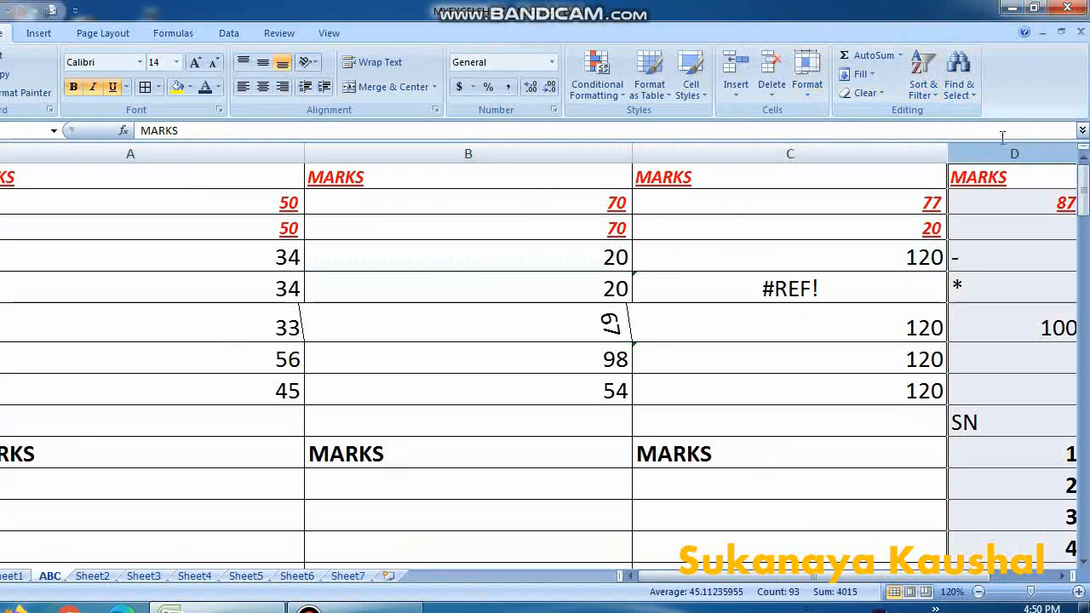
left_click(767, 68)
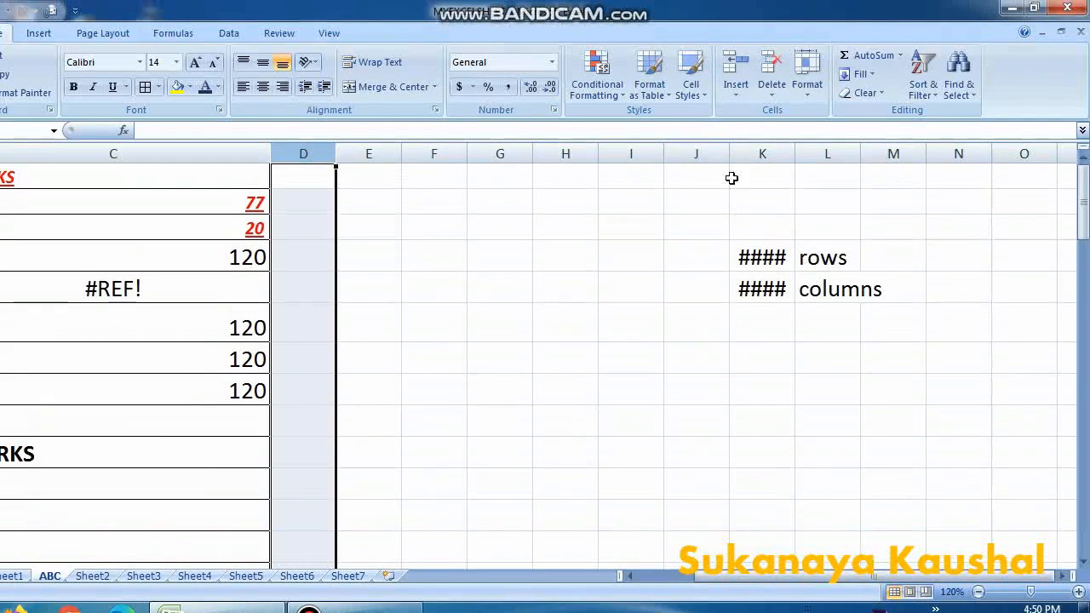
Delete cell K4 beside the "rows" label, shifting the cells below it up.
left_click(766, 154)
left_click(685, 353)
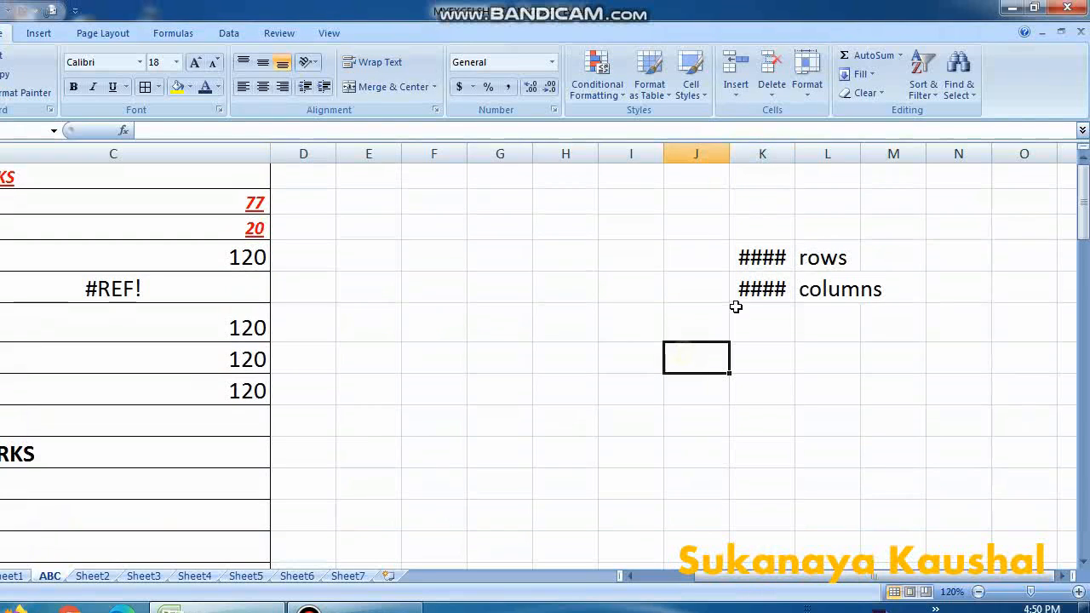
left_click(747, 255)
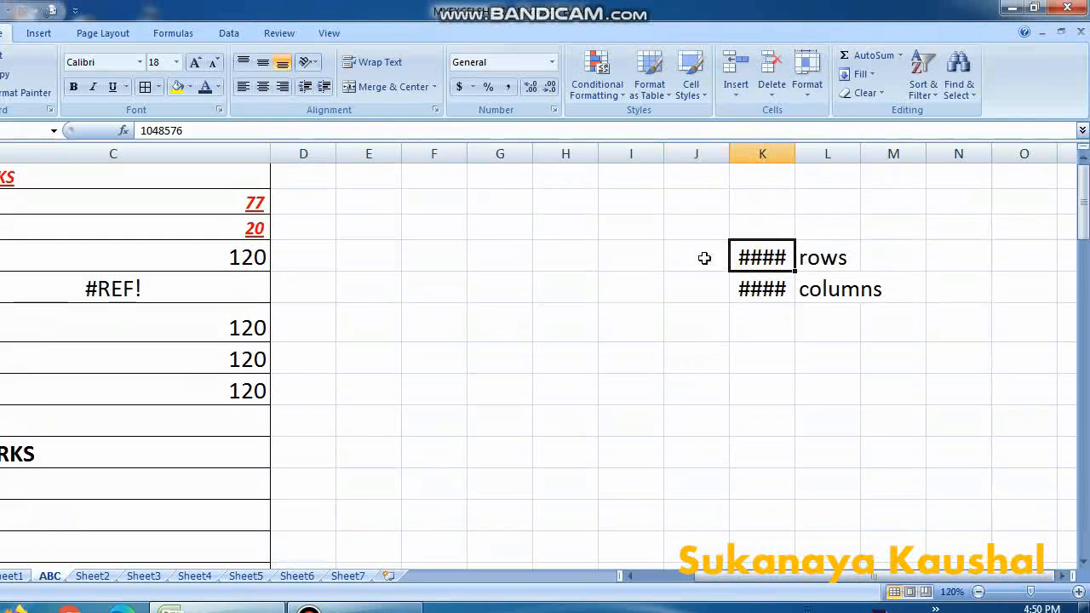
left_click(771, 88)
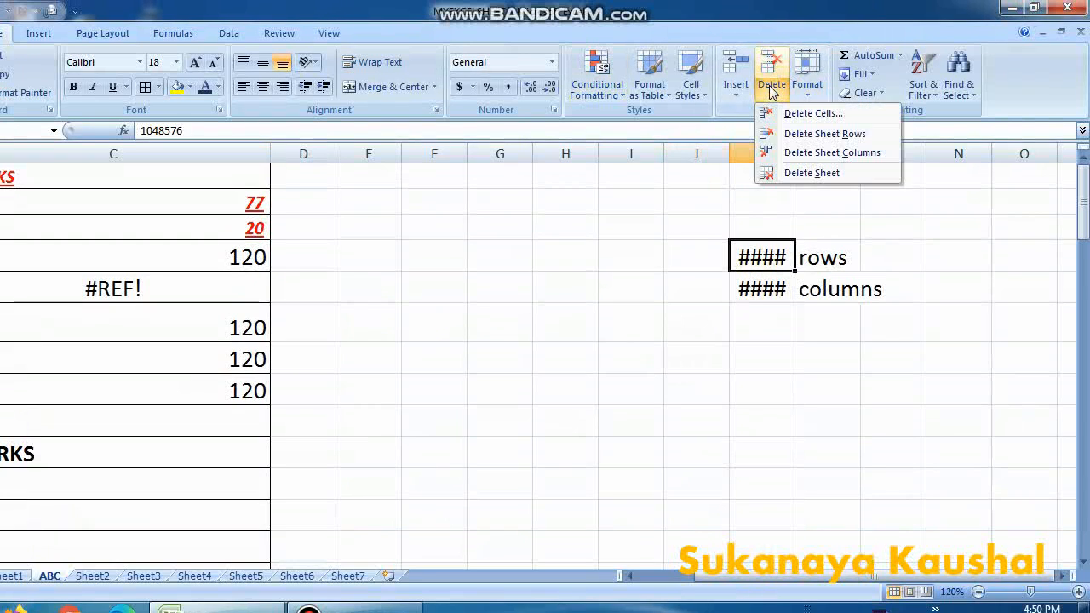
left_click(836, 117)
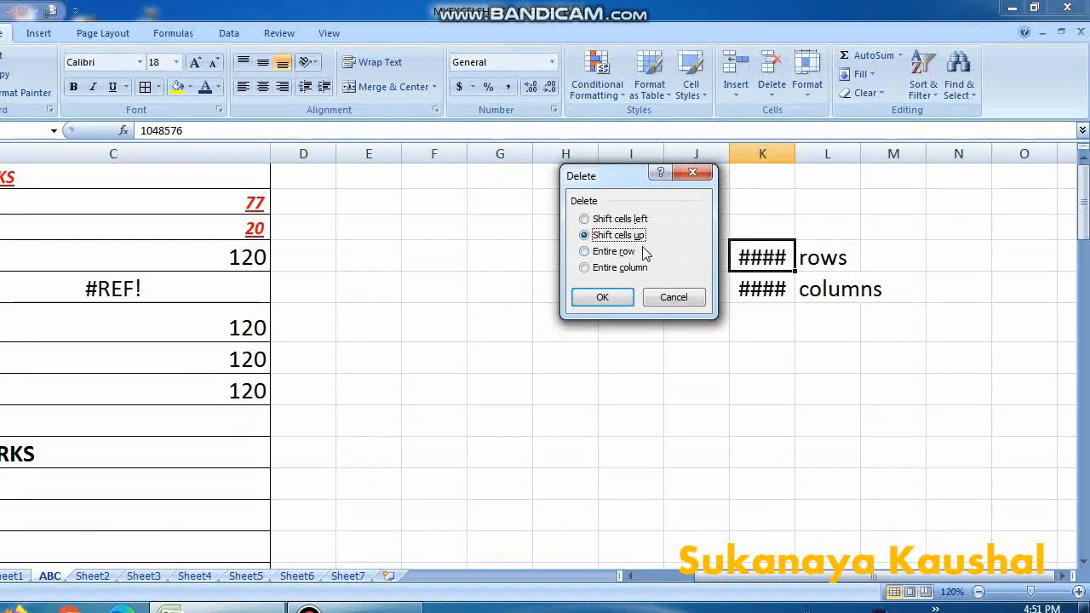
left_click(621, 296)
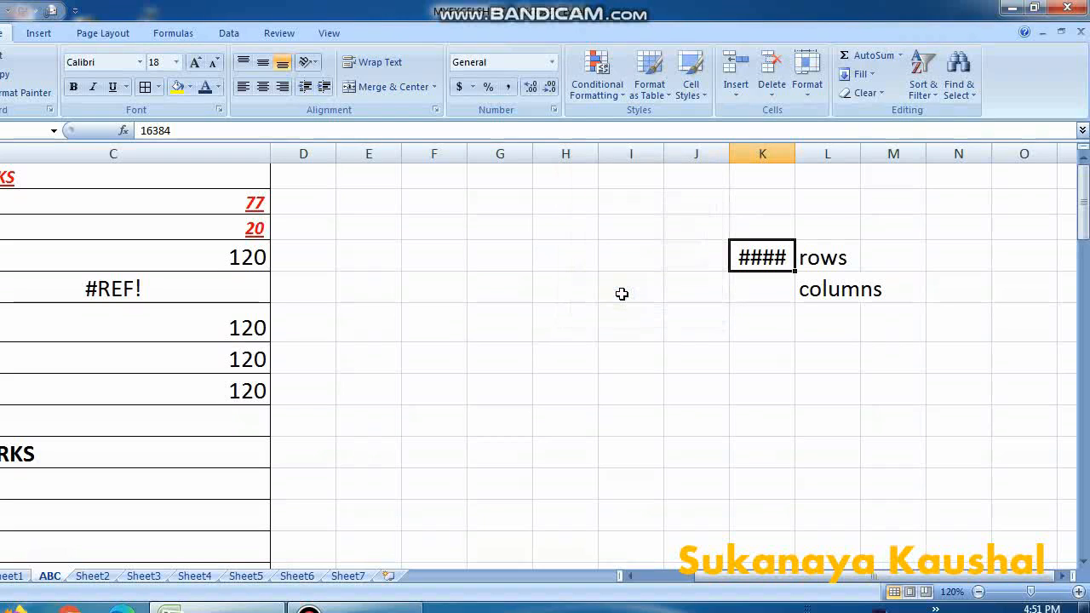
Delete the entire column containing cell K4 using the Delete Cells options.
left_click(760, 285)
left_click(767, 232)
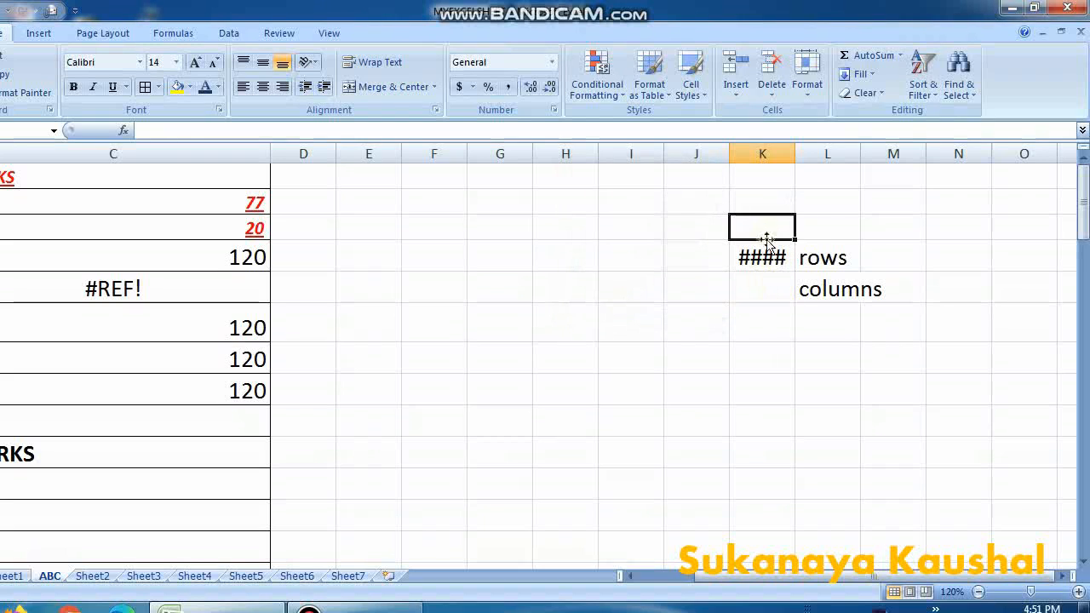
left_click(770, 246)
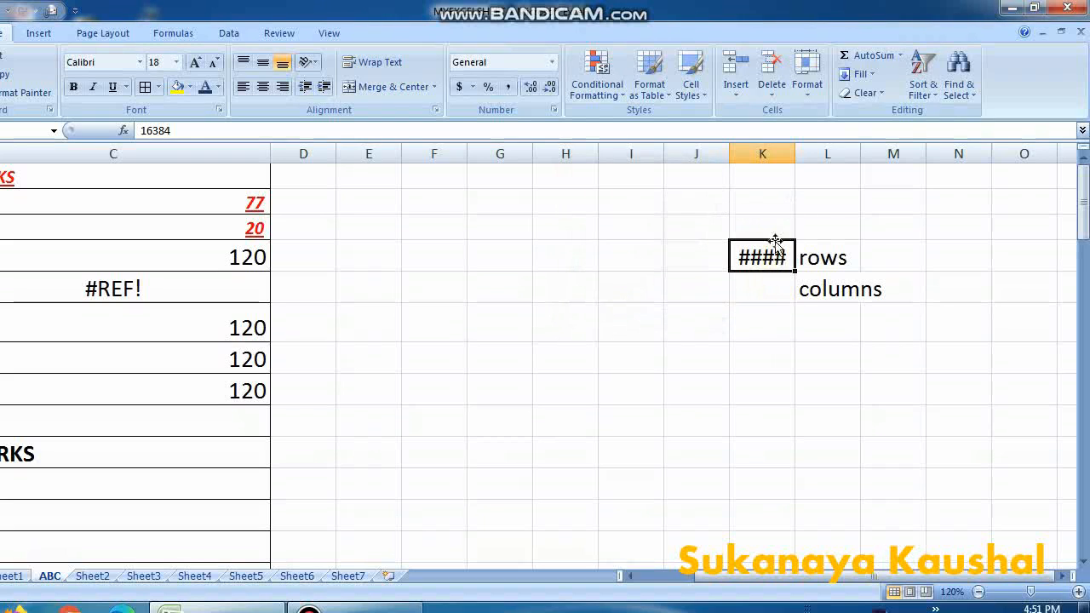
left_click(781, 94)
left_click(785, 109)
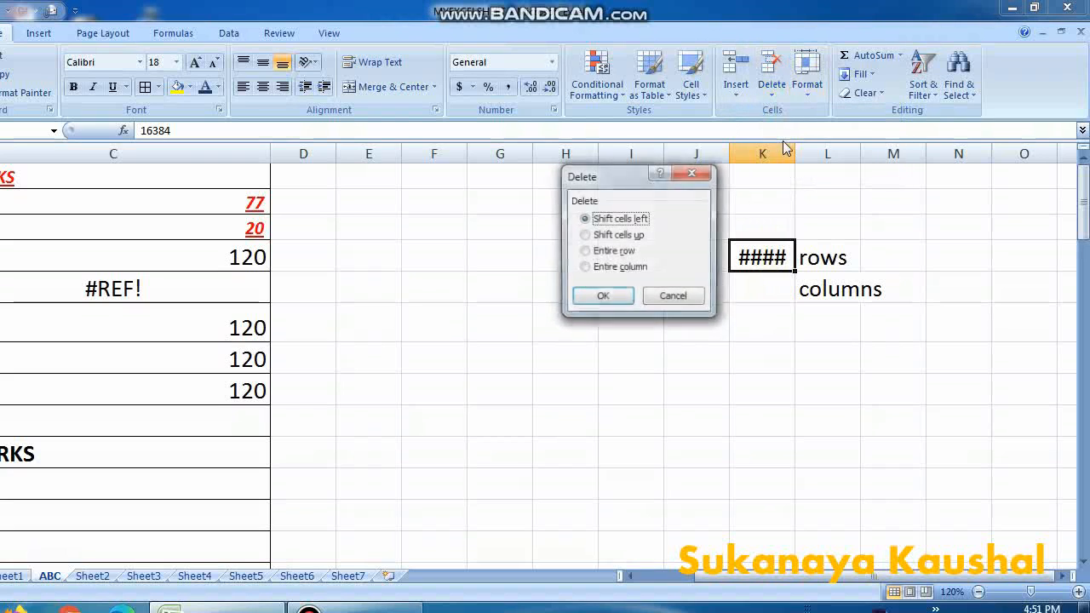
left_click(622, 267)
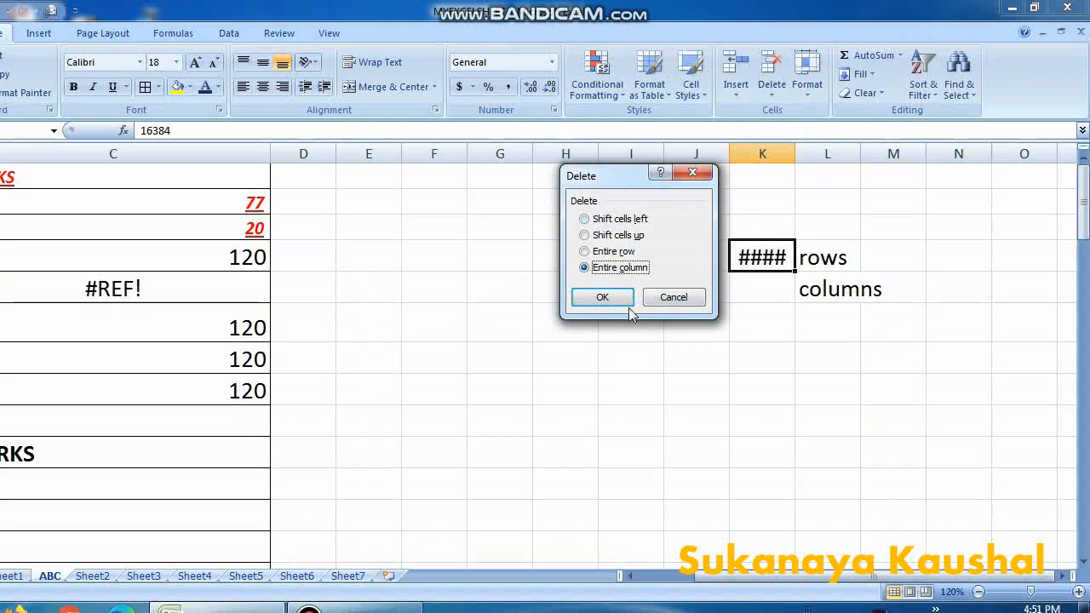
left_click(621, 299)
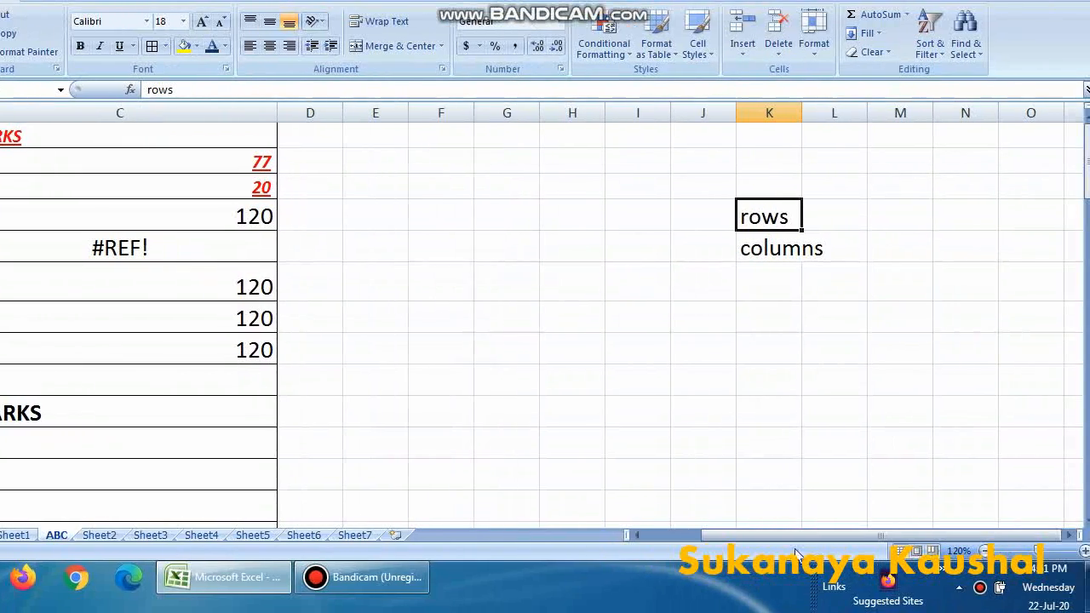
Insert a blank row above row 4 of the marks table.
left_click_drag(868, 576, 667, 547)
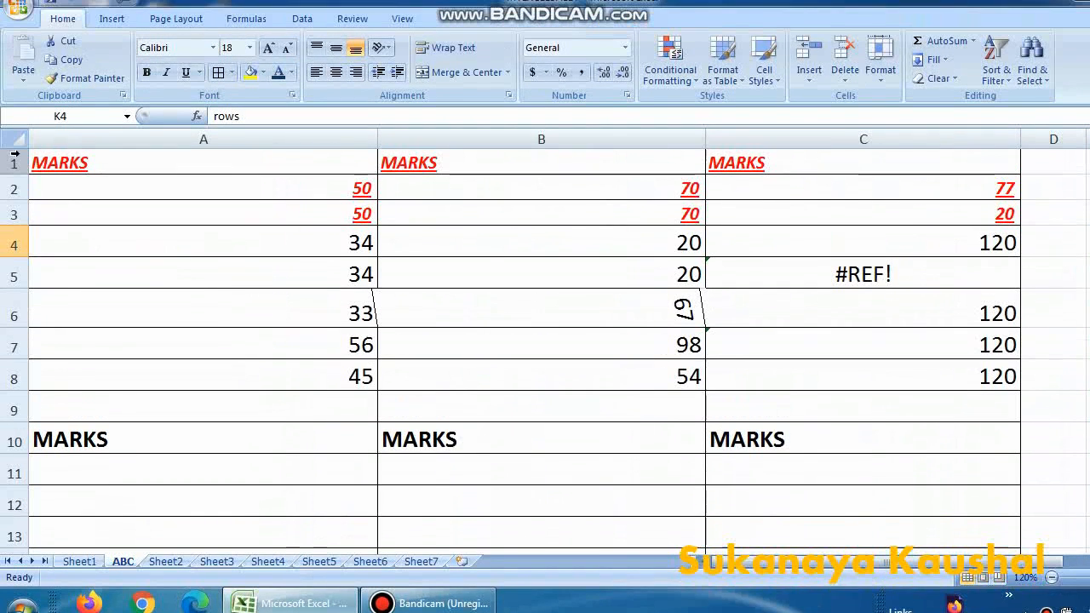
left_click(4, 215)
left_click(4, 245)
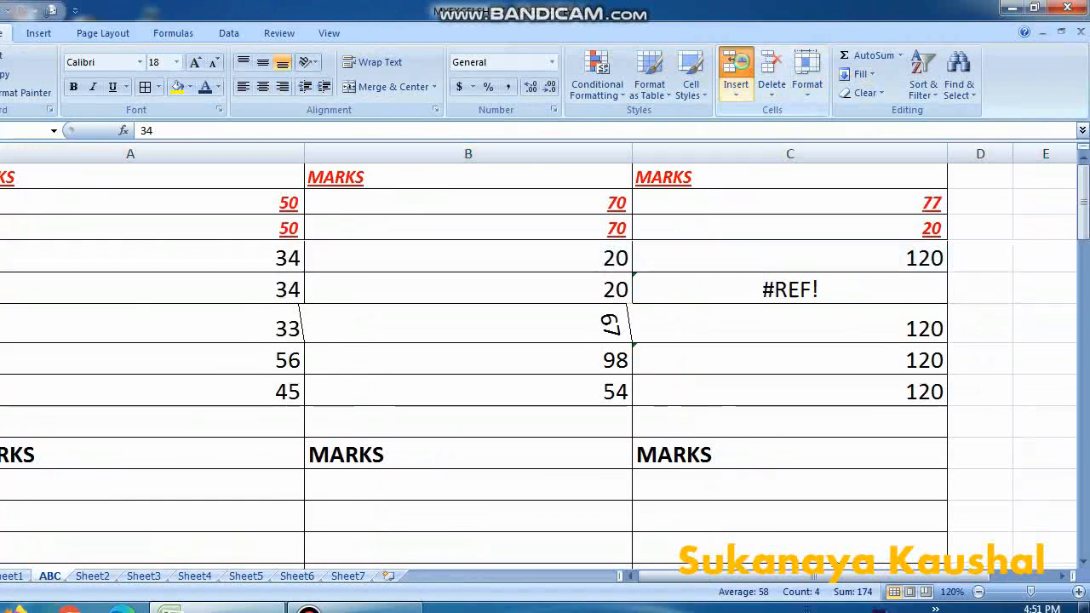
left_click(738, 68)
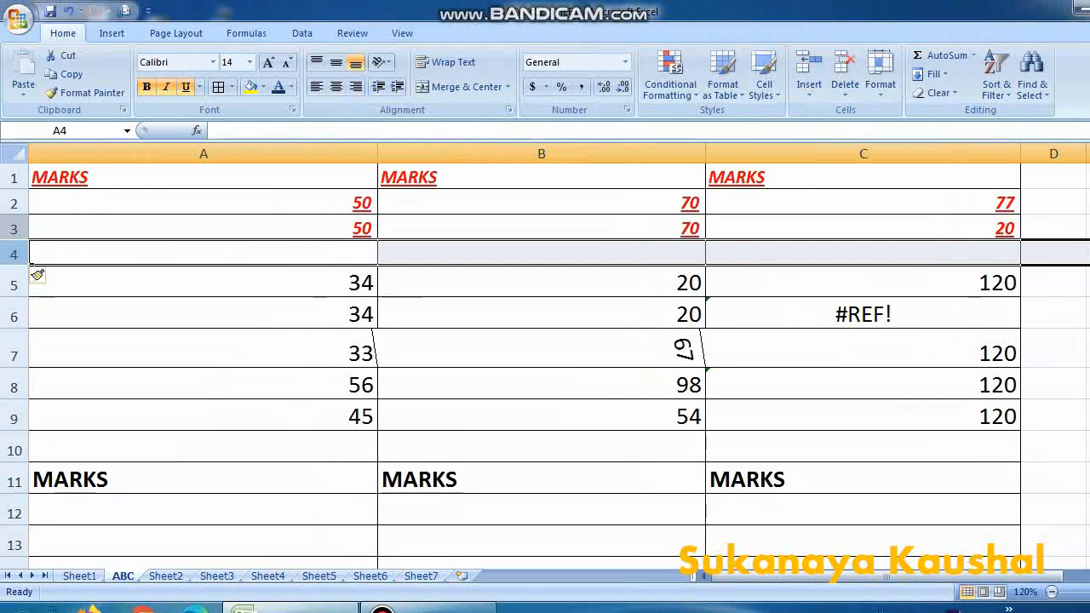
left_click(13, 229)
left_click(13, 253)
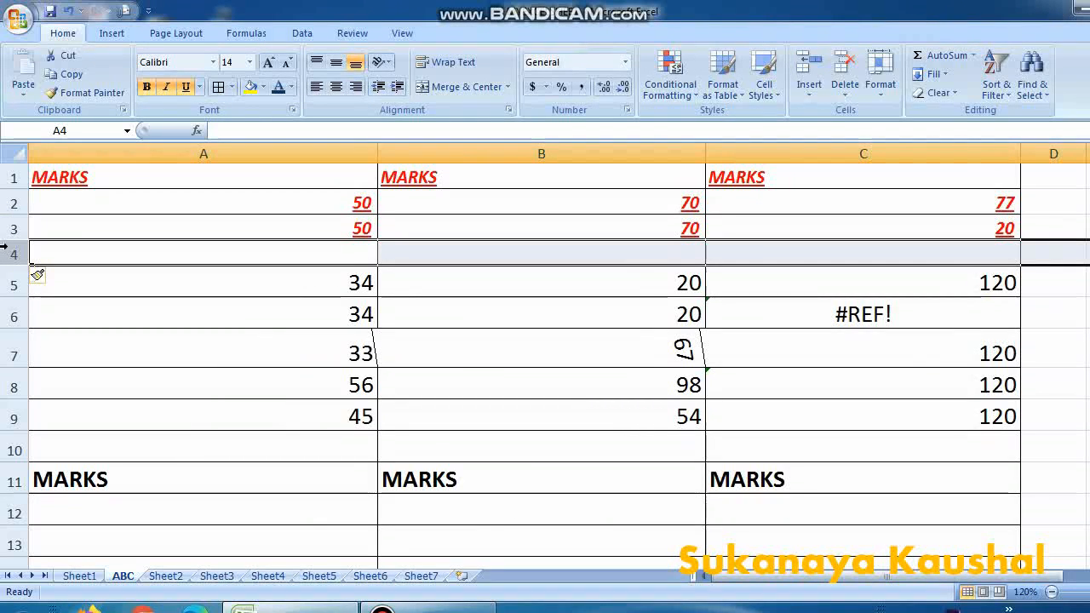
Insert three blank sheet rows above row 6 of the marks table.
left_click(7, 315)
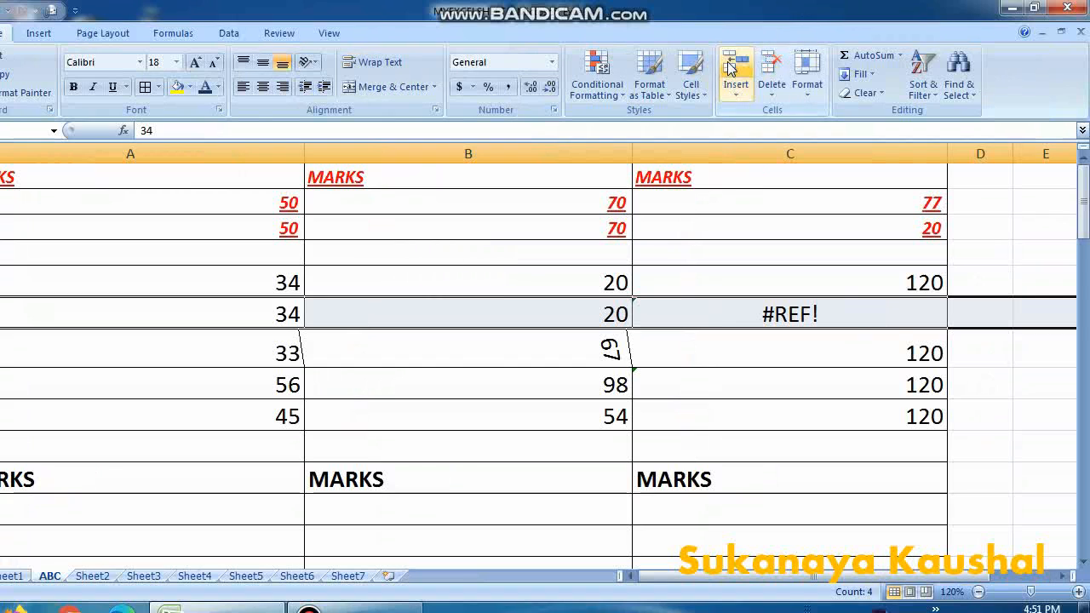
left_click(803, 68)
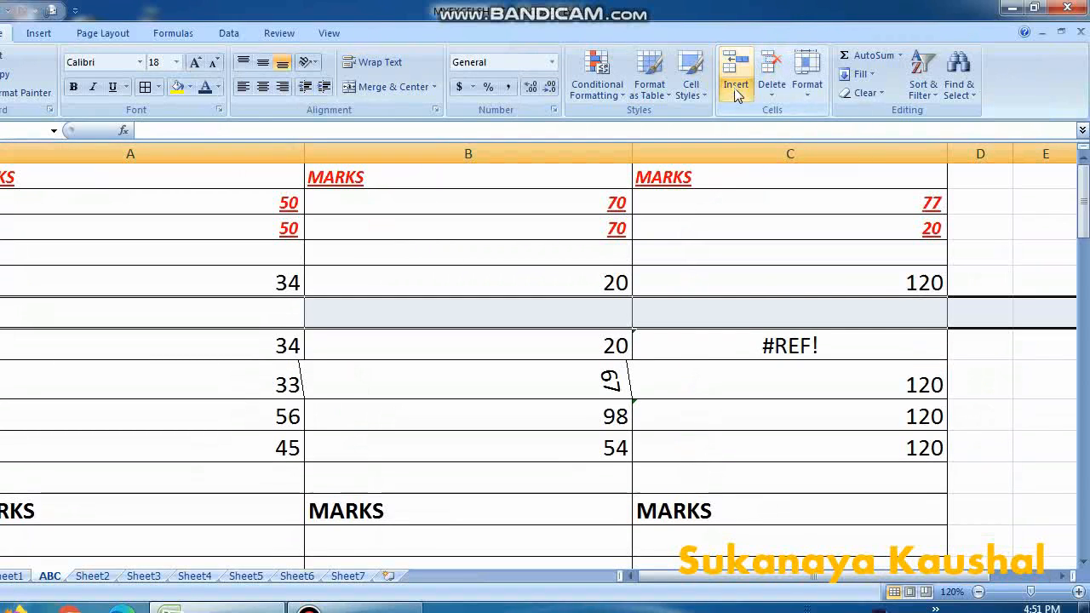
left_click(737, 92)
left_click(766, 112)
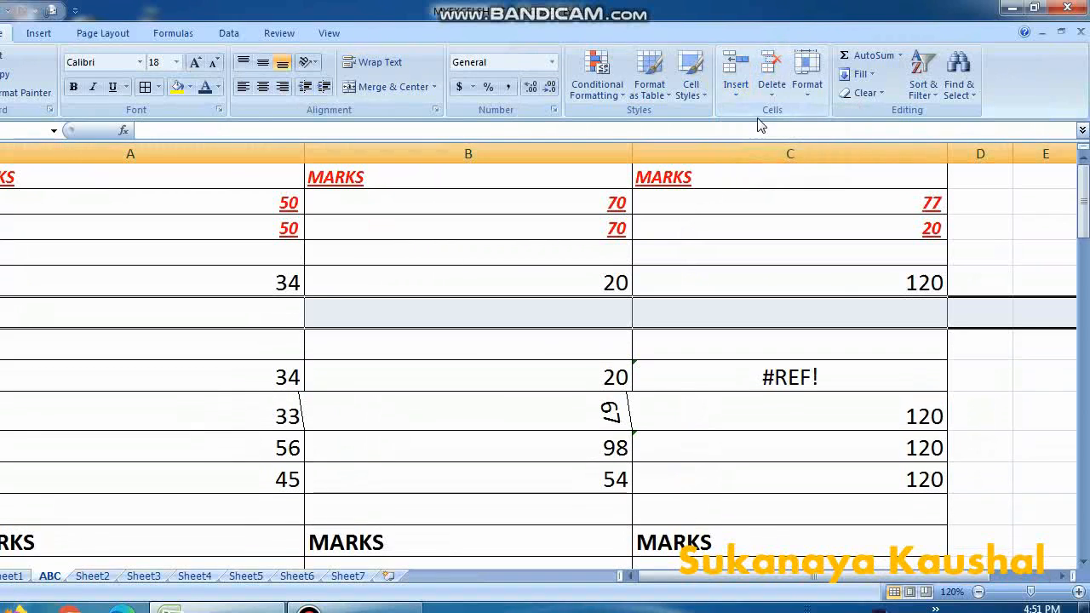
left_click(737, 92)
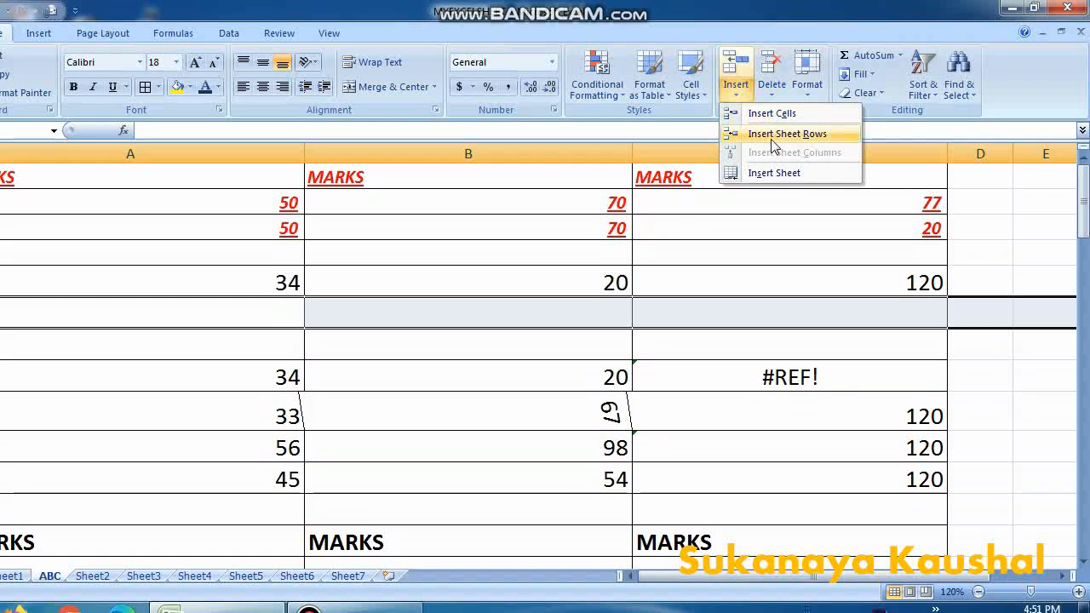
left_click(774, 136)
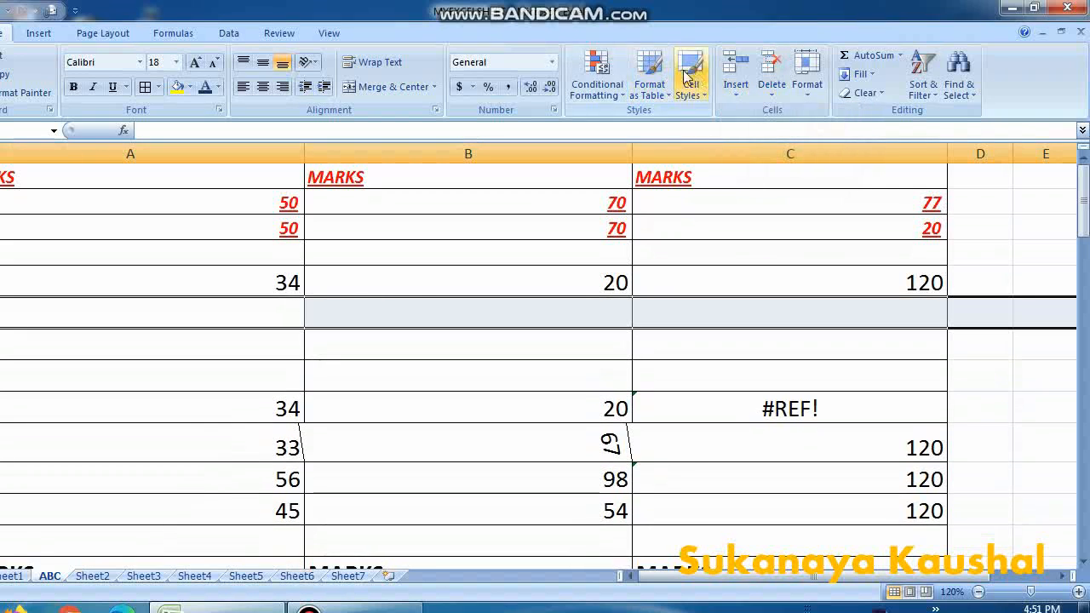
Insert a new worksheet before the ABC sheet and return to ABC.
left_click(738, 93)
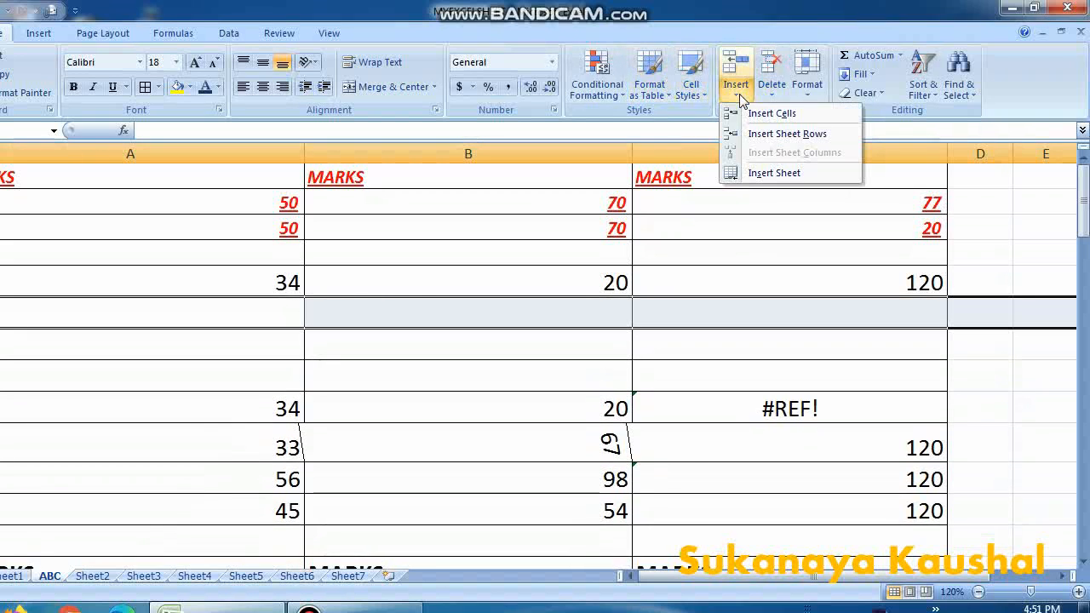
left_click(774, 173)
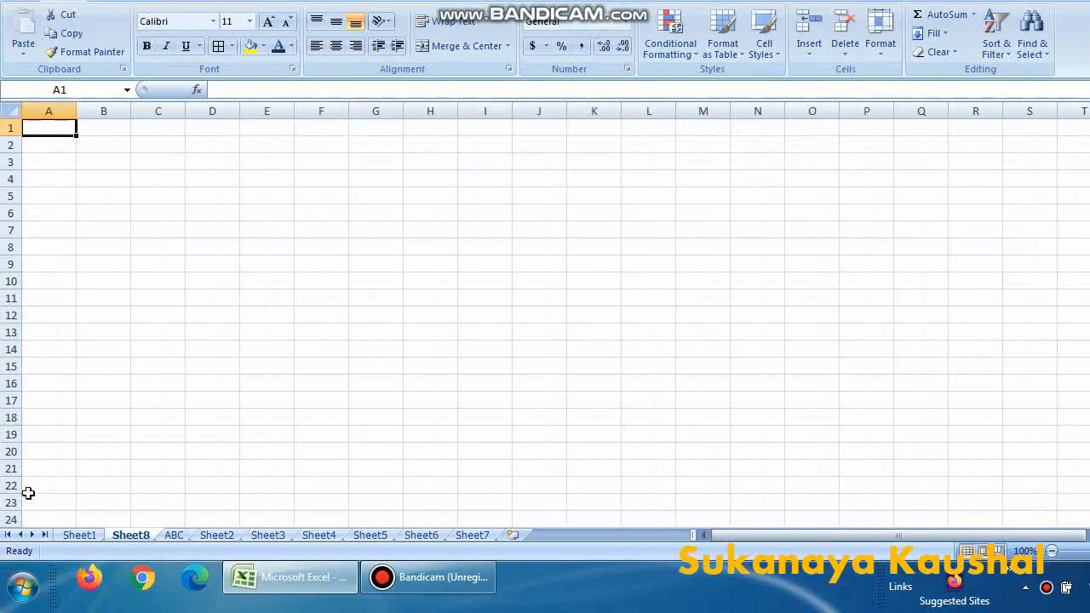
left_click(174, 536)
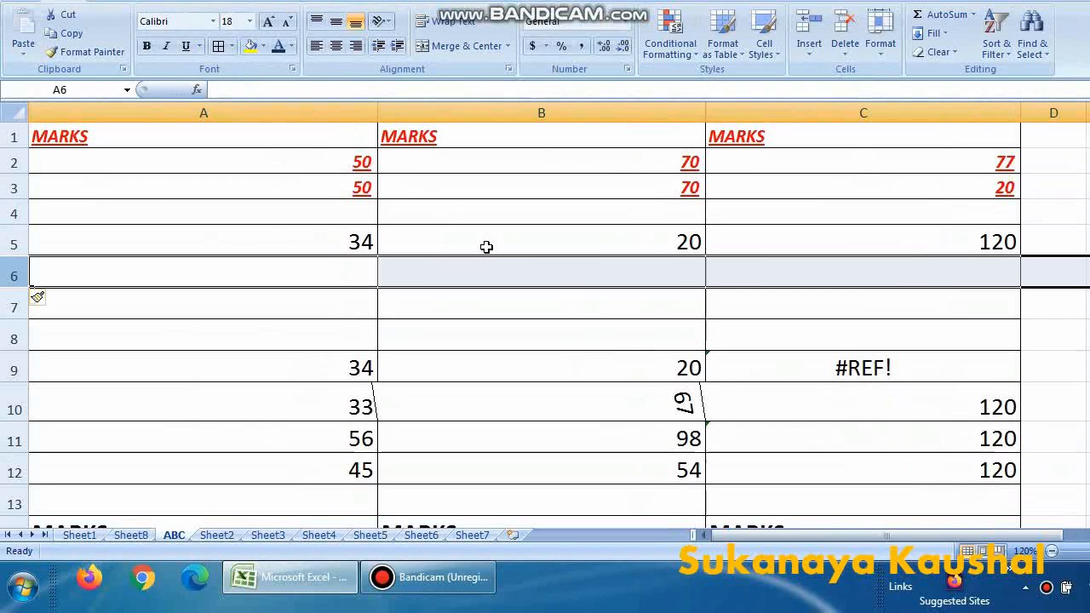
Open the print settings for the ABC sheet and limit the print range to pages 1 to 1.
scroll(569, 266, "down", 5)
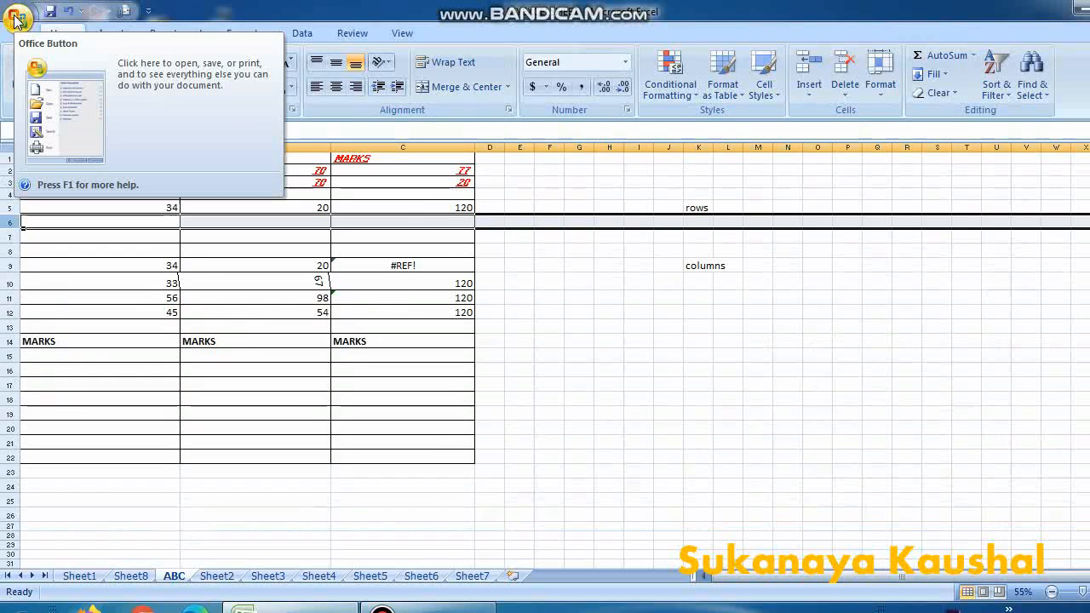
left_click(15, 19)
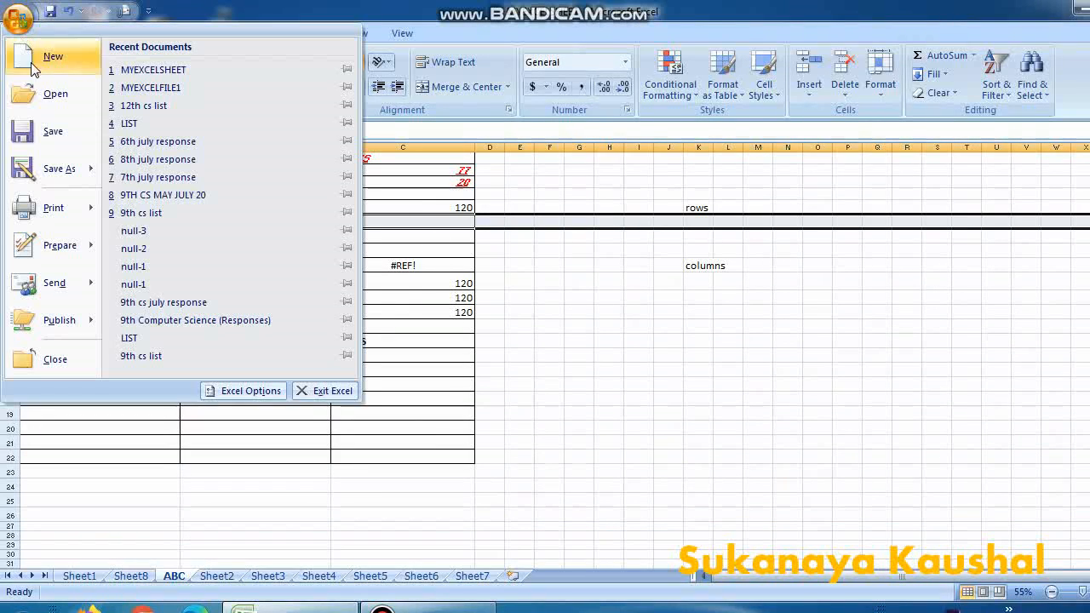
mouse_move(59, 216)
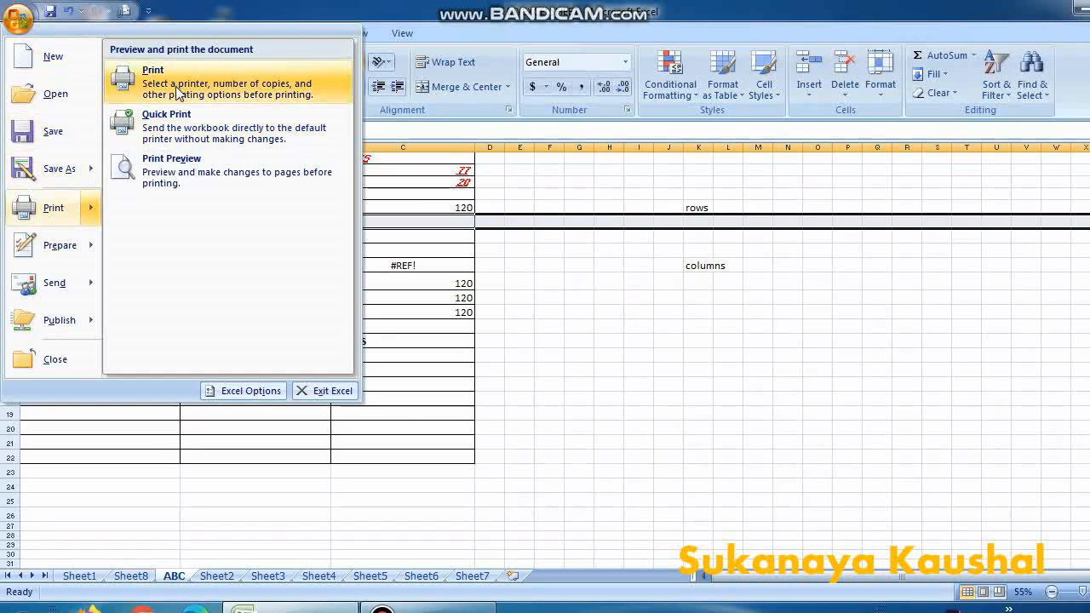
left_click(56, 214)
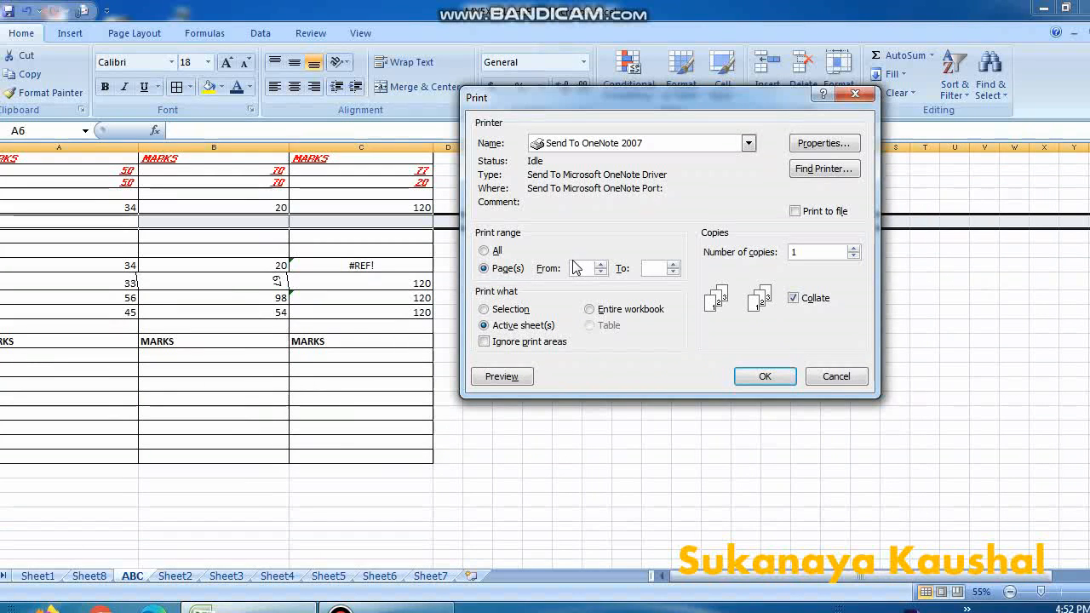
type("1")
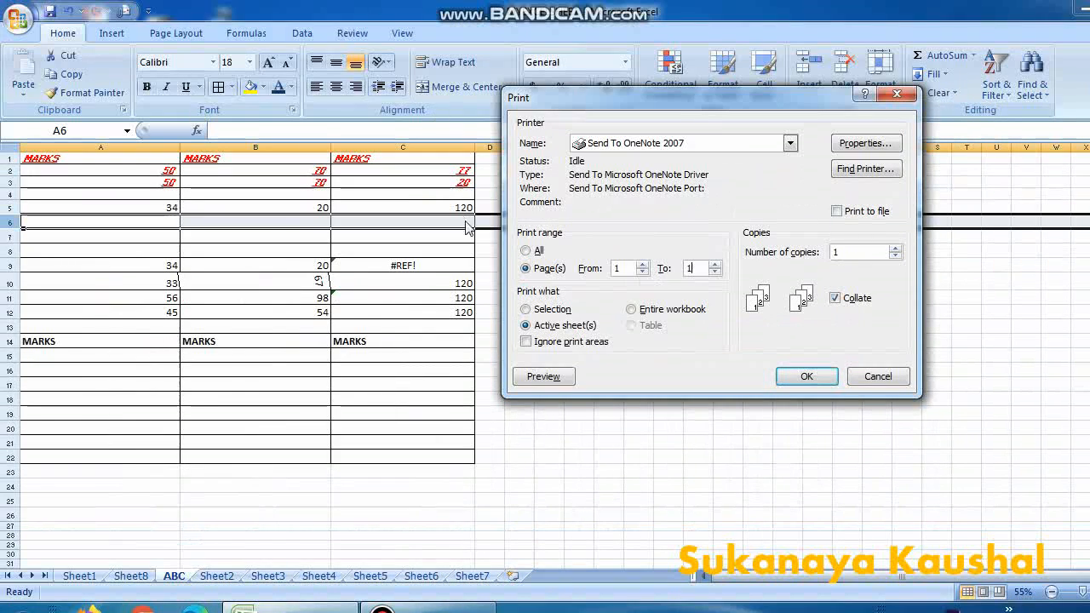
left_click(526, 250)
left_click(526, 268)
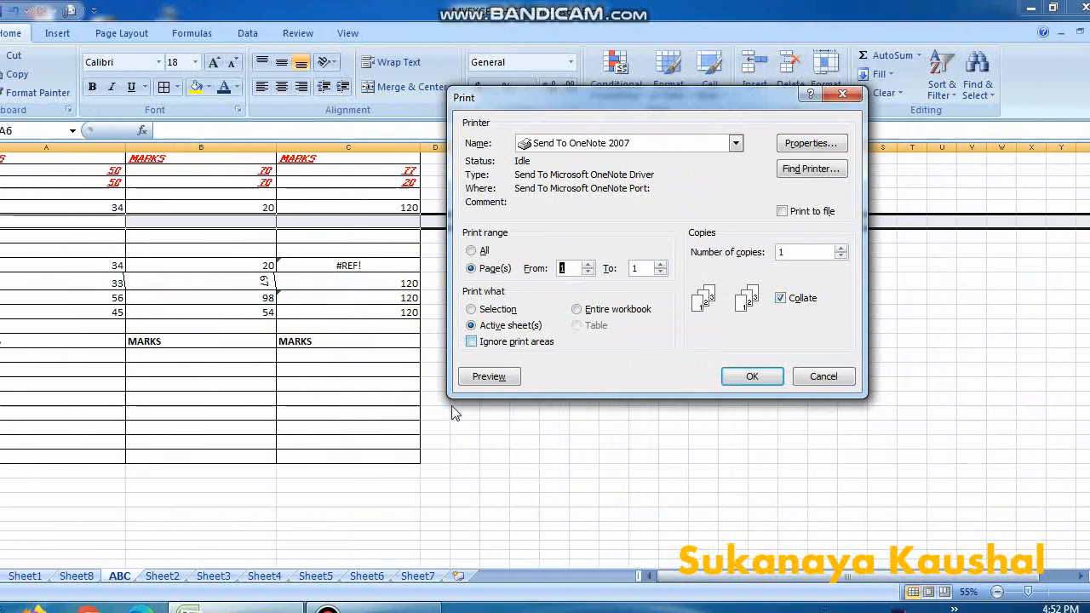
Start printing 9 copies of the active sheet to Send To OneNote 2007 and cancel the running print job.
left_click(736, 144)
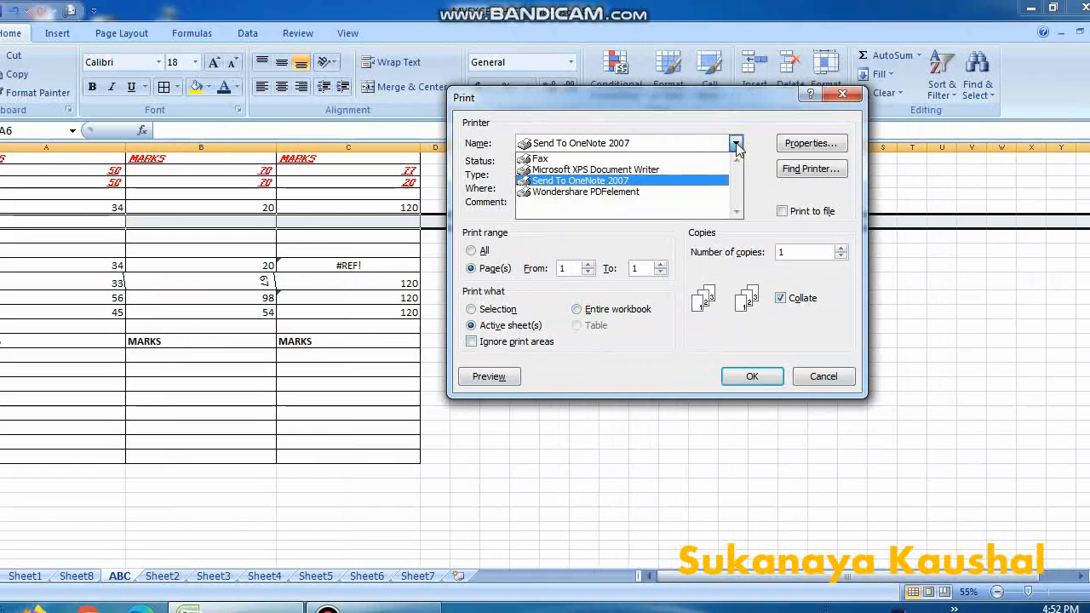
left_click(736, 146)
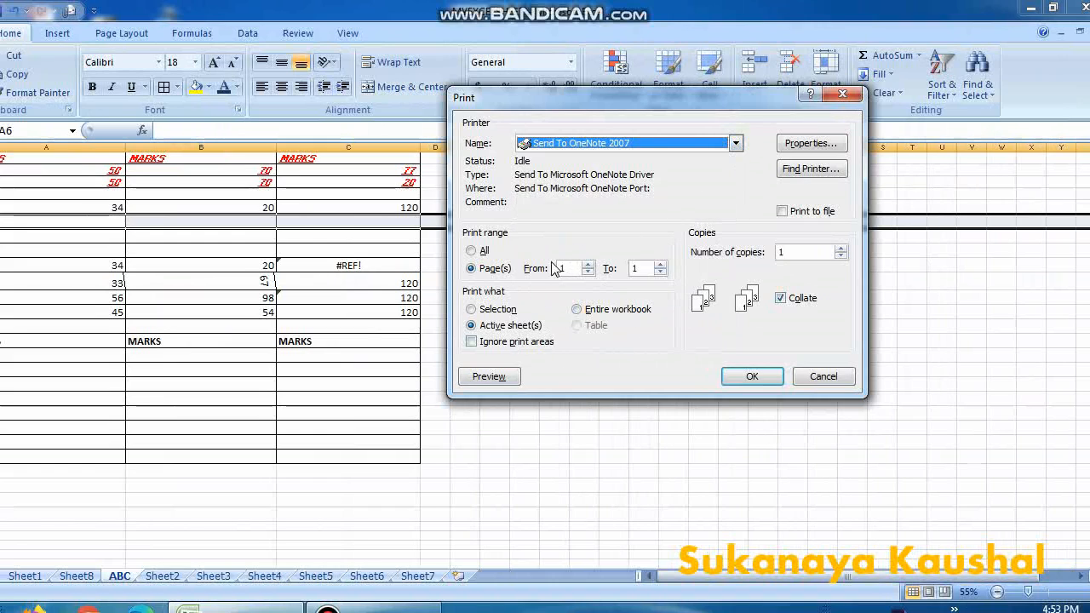
left_click(837, 248)
left_click(837, 248)
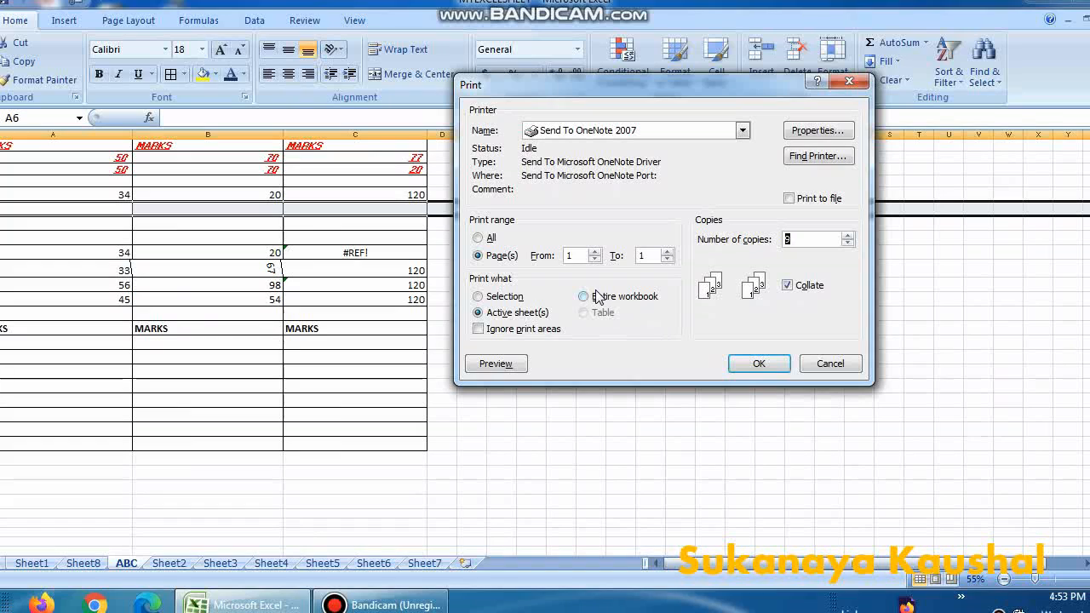
left_click(768, 367)
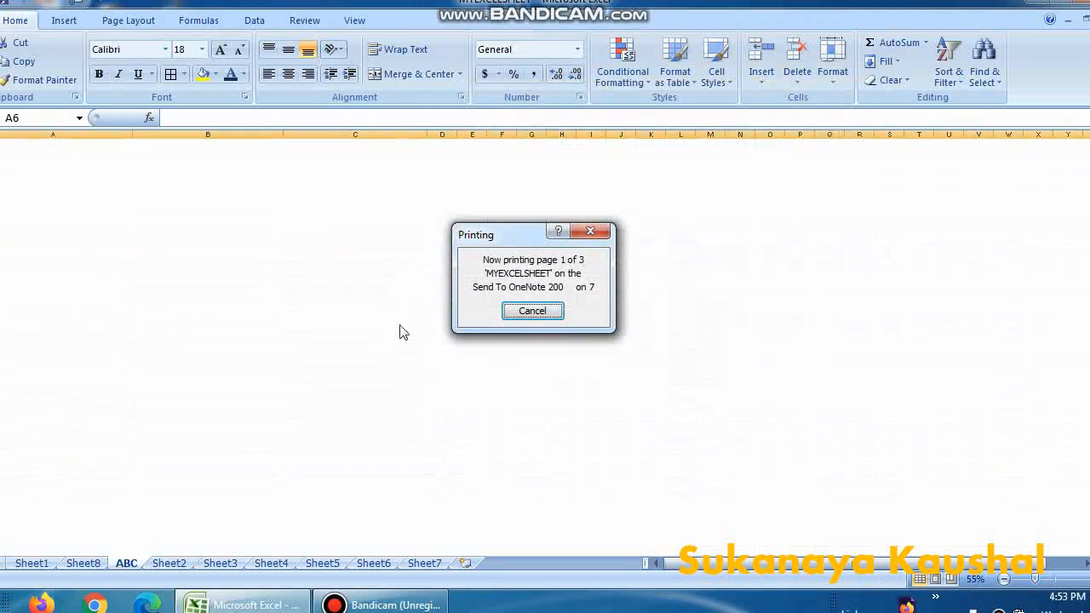
left_click(533, 311)
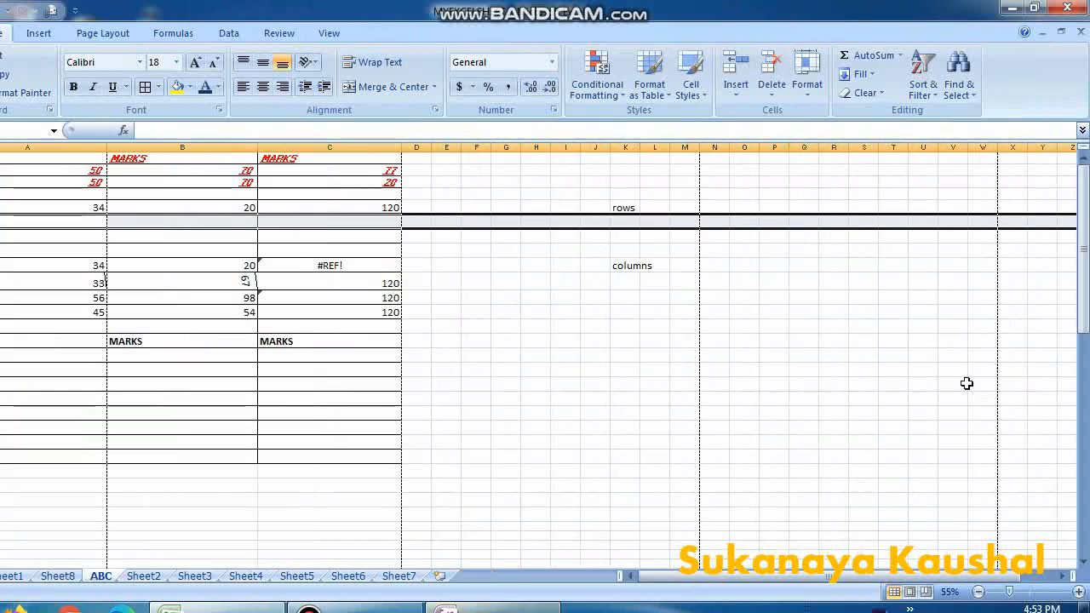
Open the print preview of the ABC sheet.
left_click(19, 19)
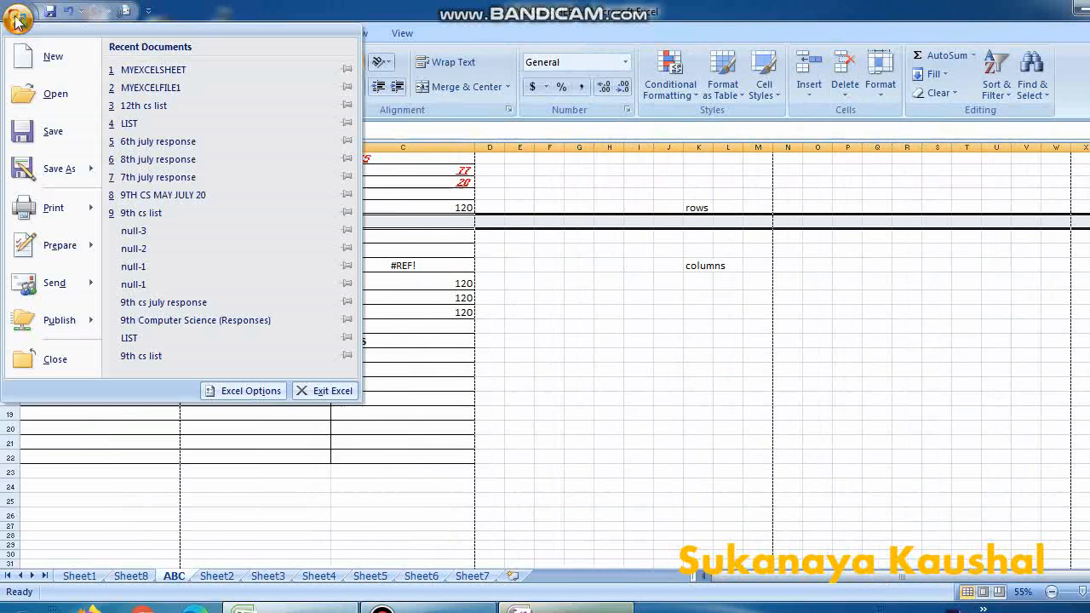
mouse_move(93, 219)
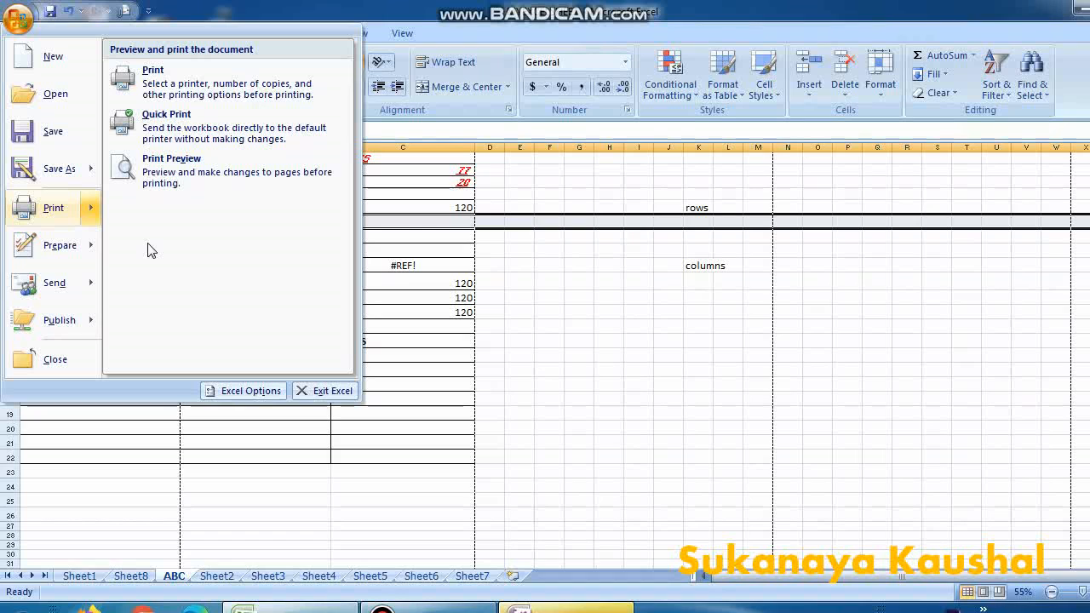
left_click(208, 171)
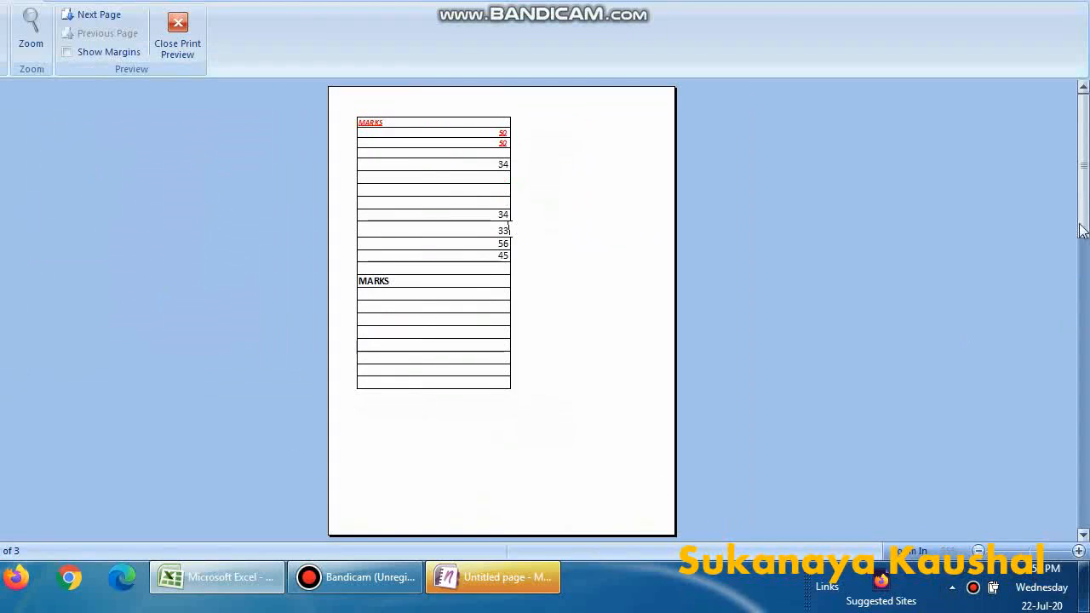
Set the page margins in Page Setup to 0 left, 0 right and 0.5 top, and apply them to the previewed sheet.
left_click(57, 92)
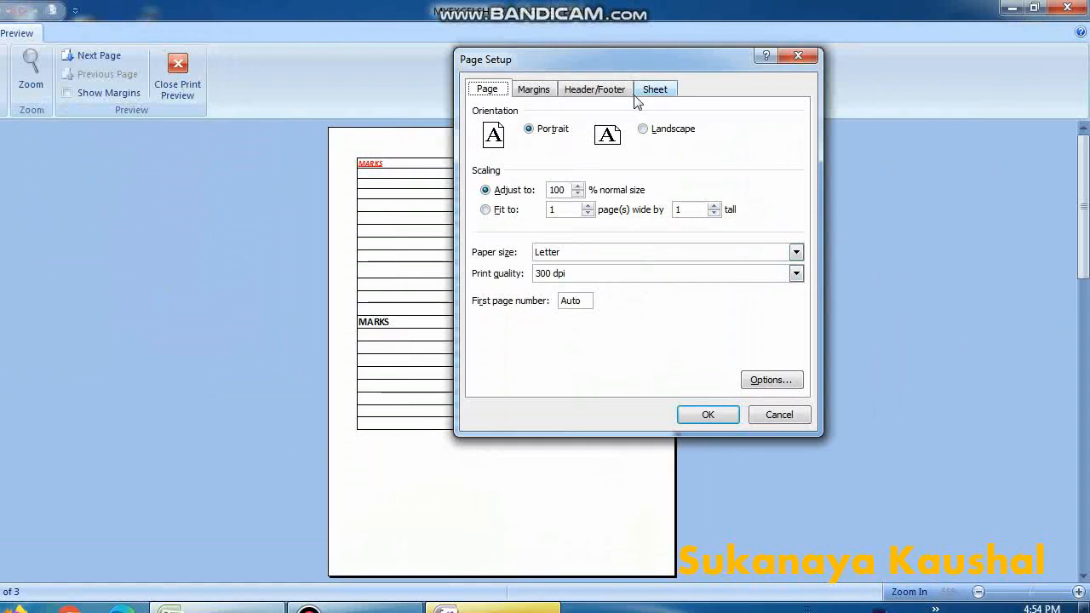
left_click(533, 90)
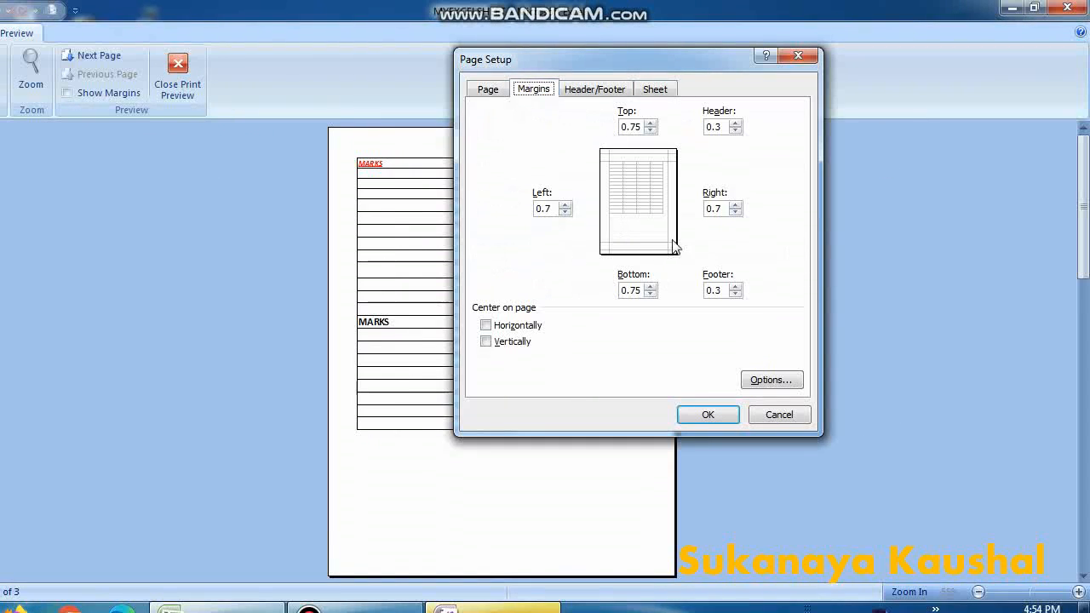
left_click(565, 212)
left_click(565, 212)
left_click(565, 212)
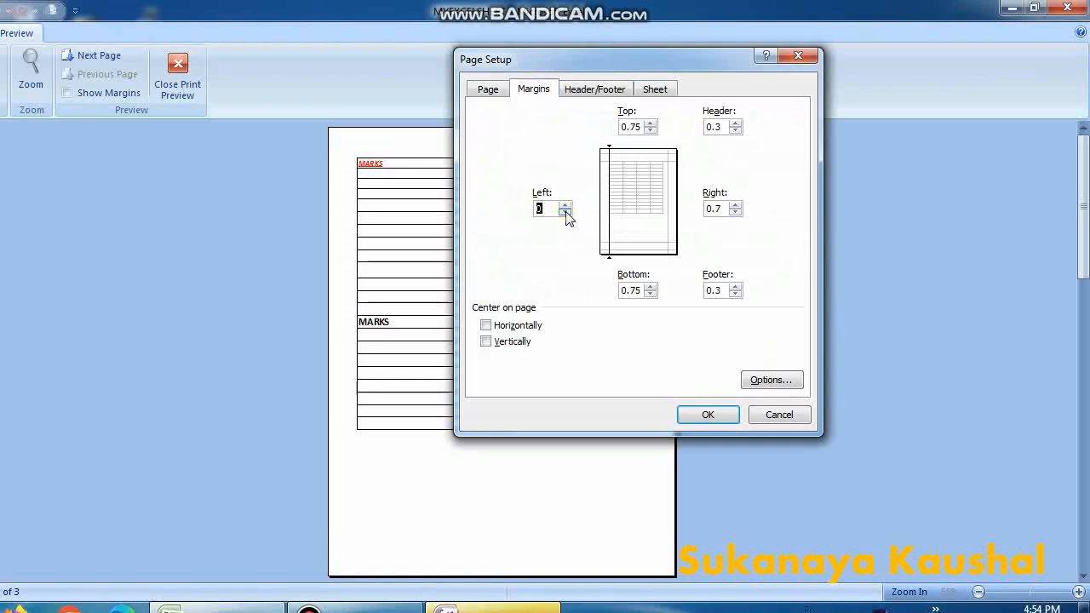
left_click(735, 212)
left_click(734, 212)
left_click(734, 212)
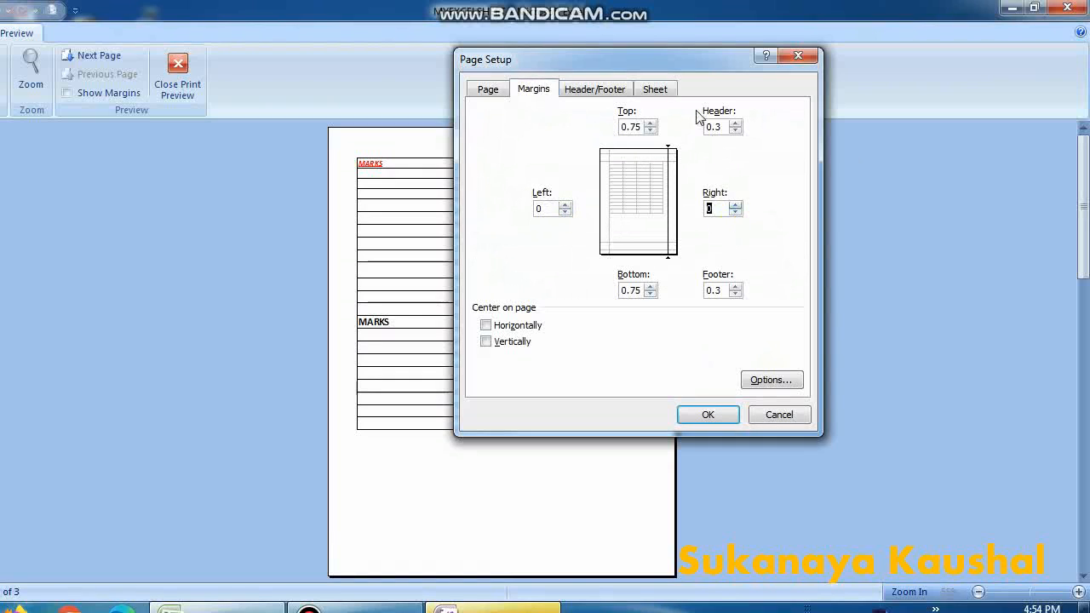
left_click(650, 131)
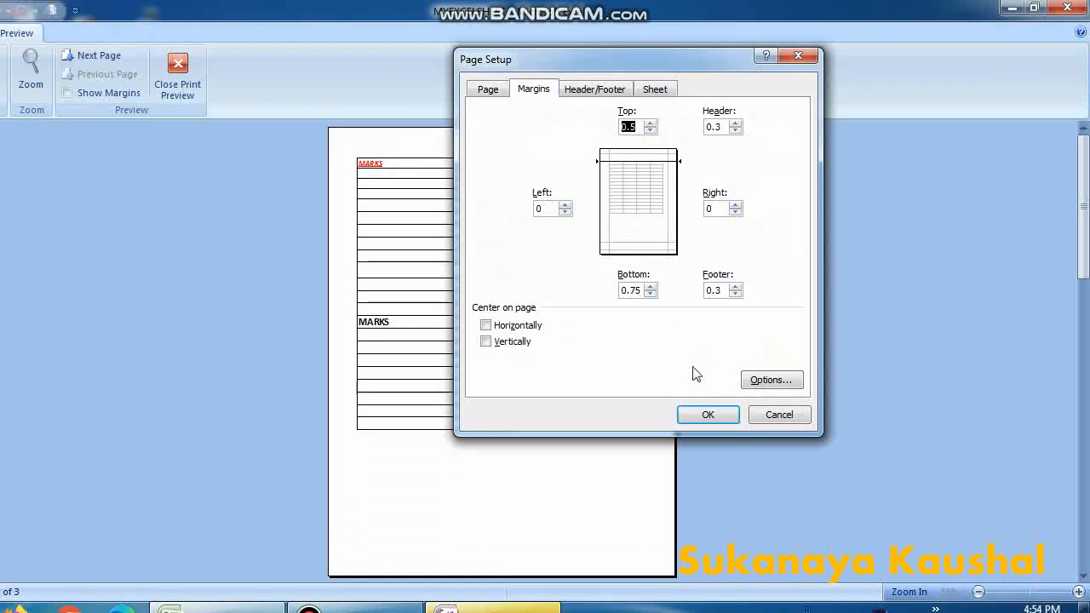
left_click(704, 415)
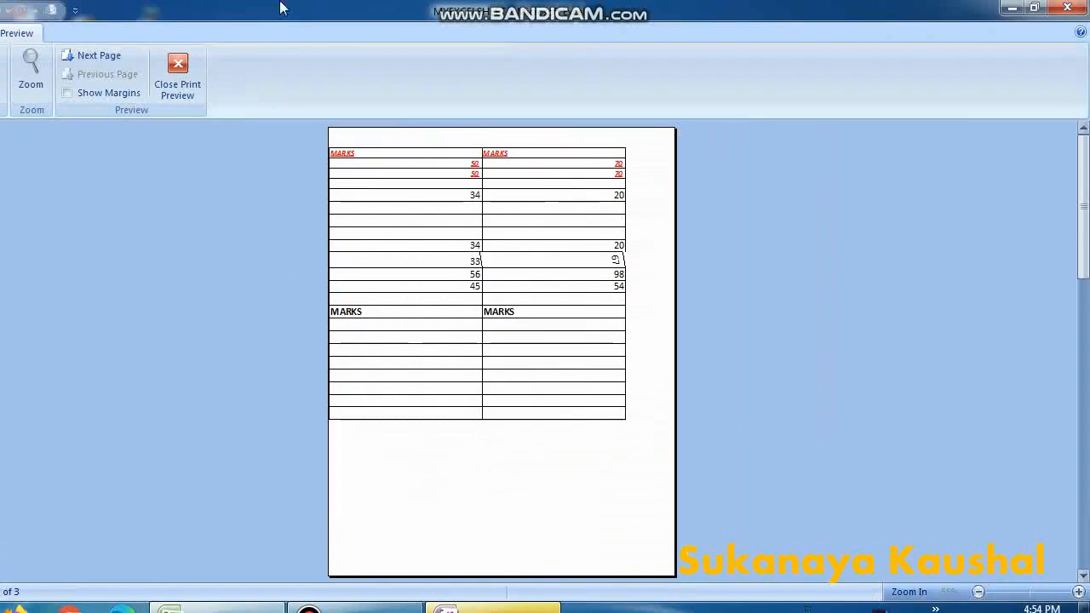